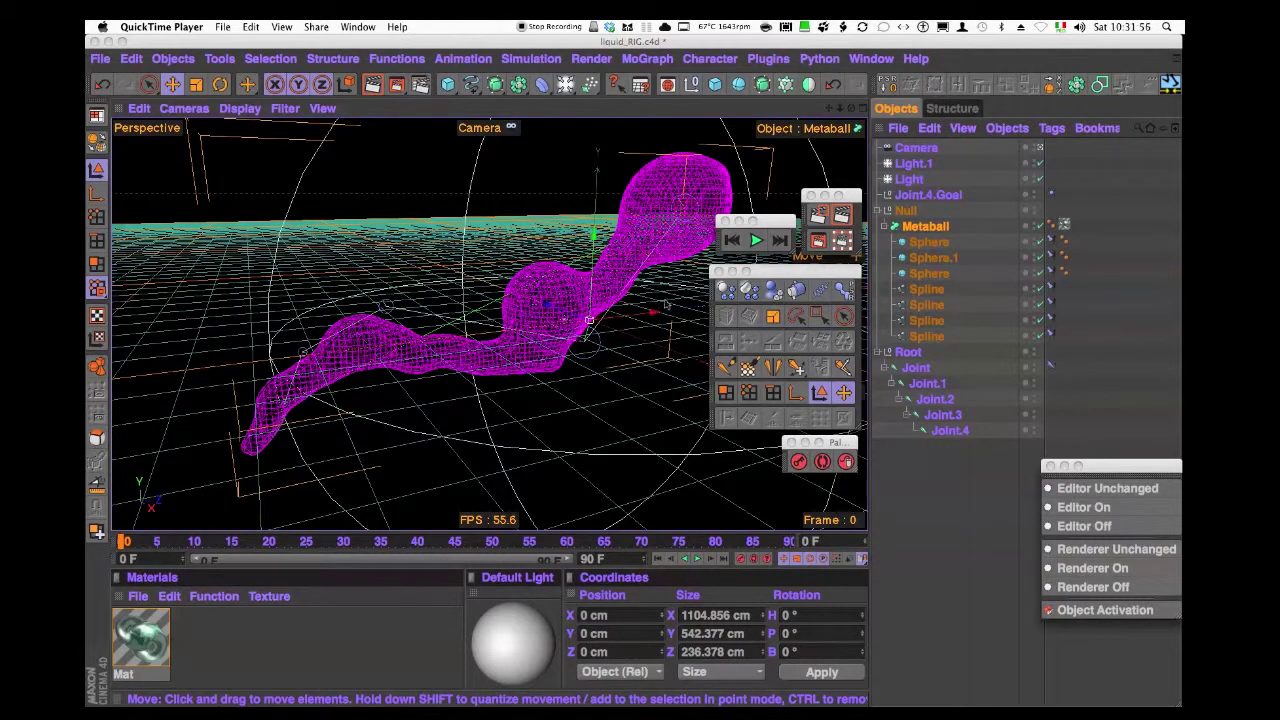
- Play the liquid rig animation and select Spline, Joint and Joint.1 in the Object Manager
left_click(757, 242)
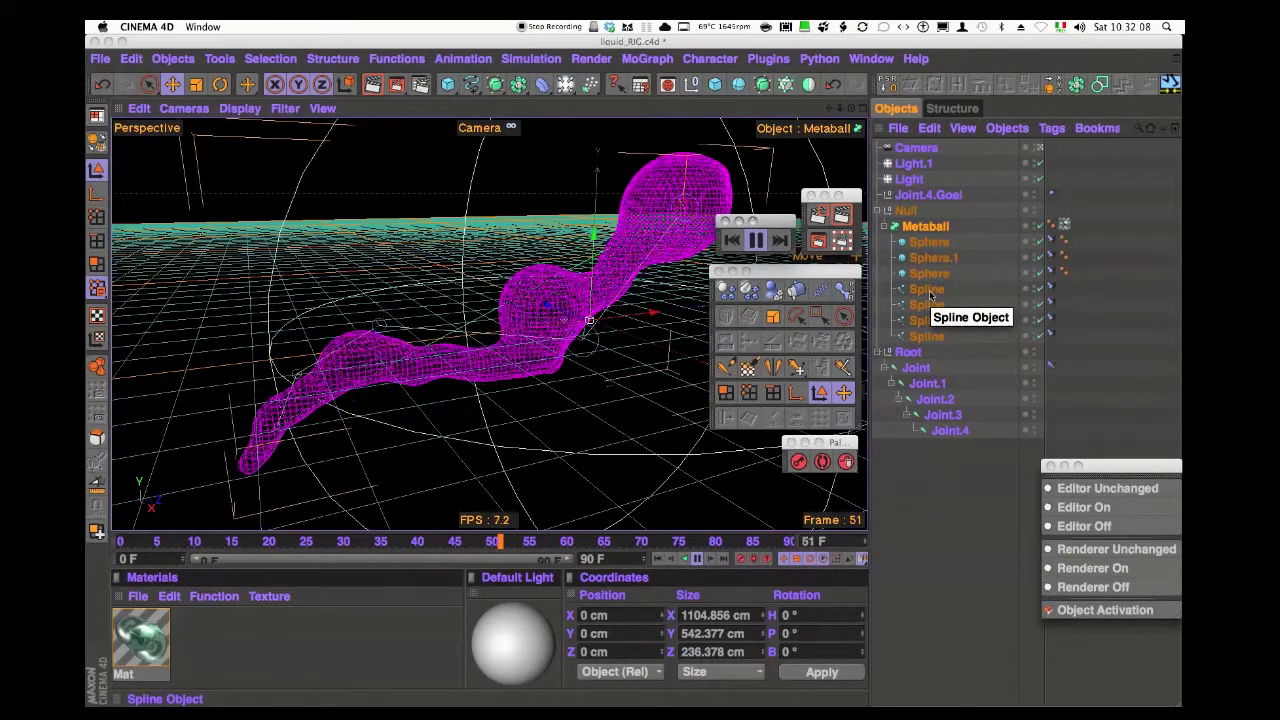
left_click(928, 290)
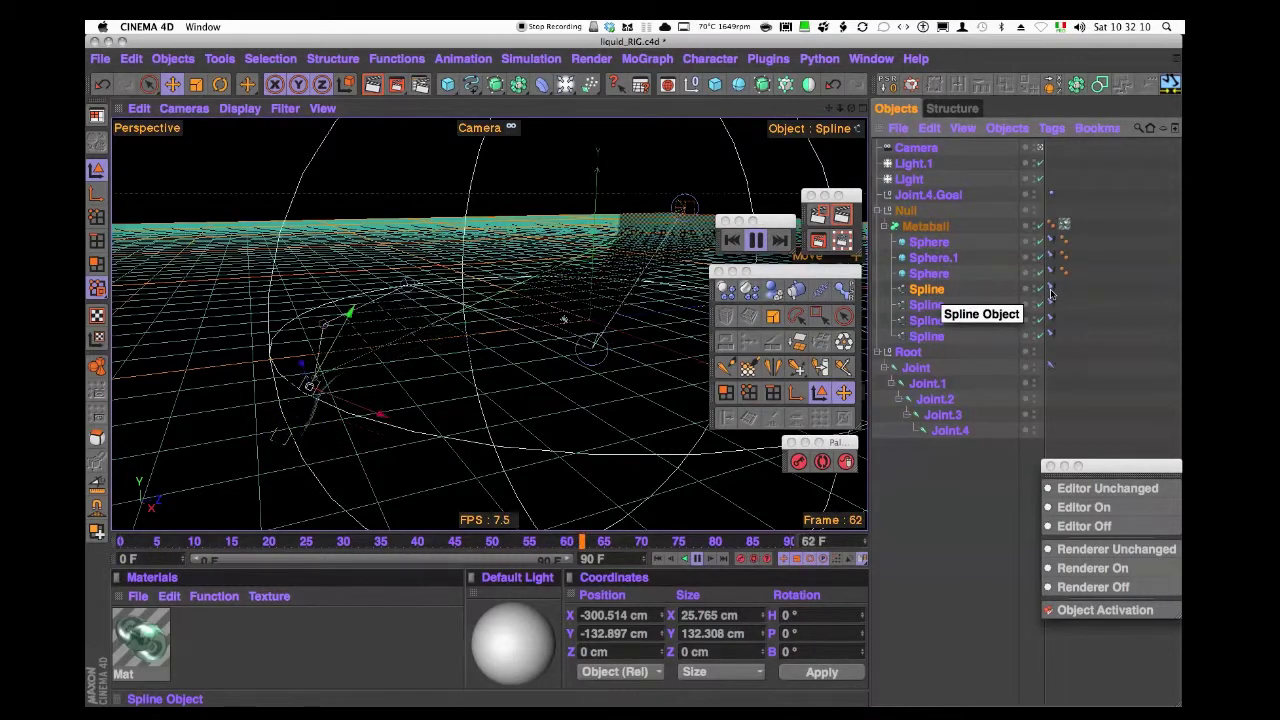
left_click(916, 368)
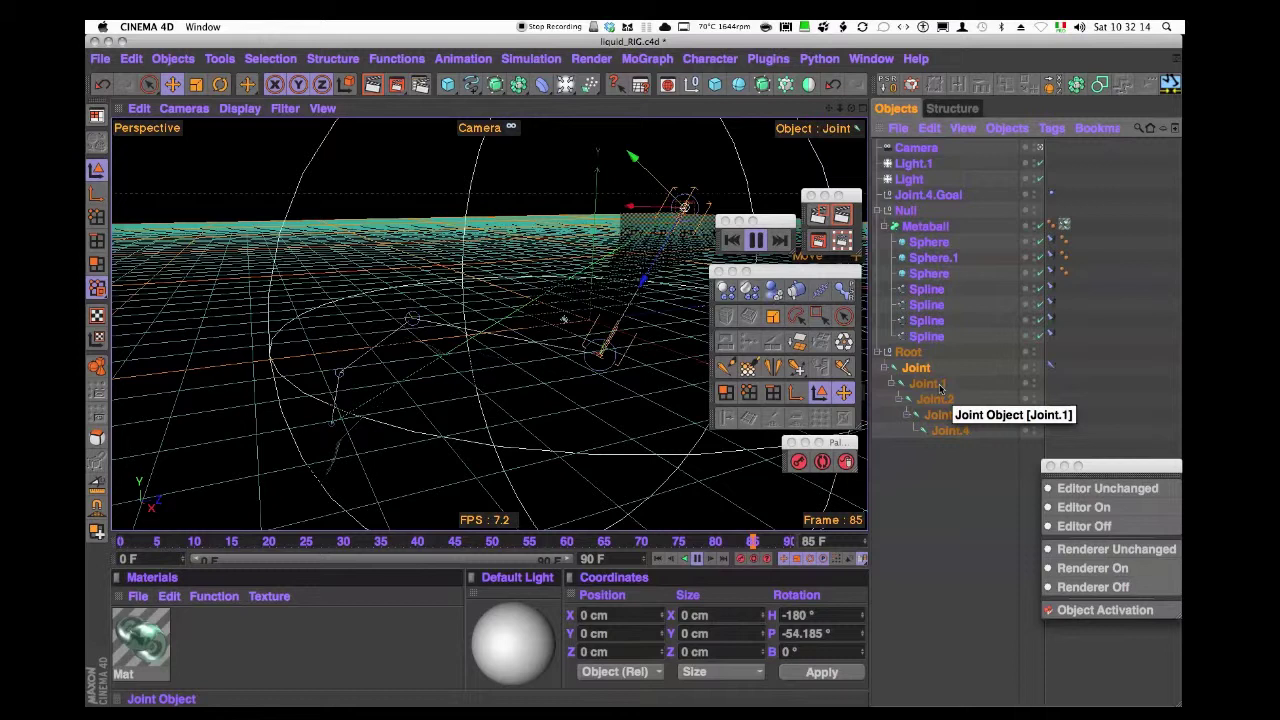
left_click(927, 384)
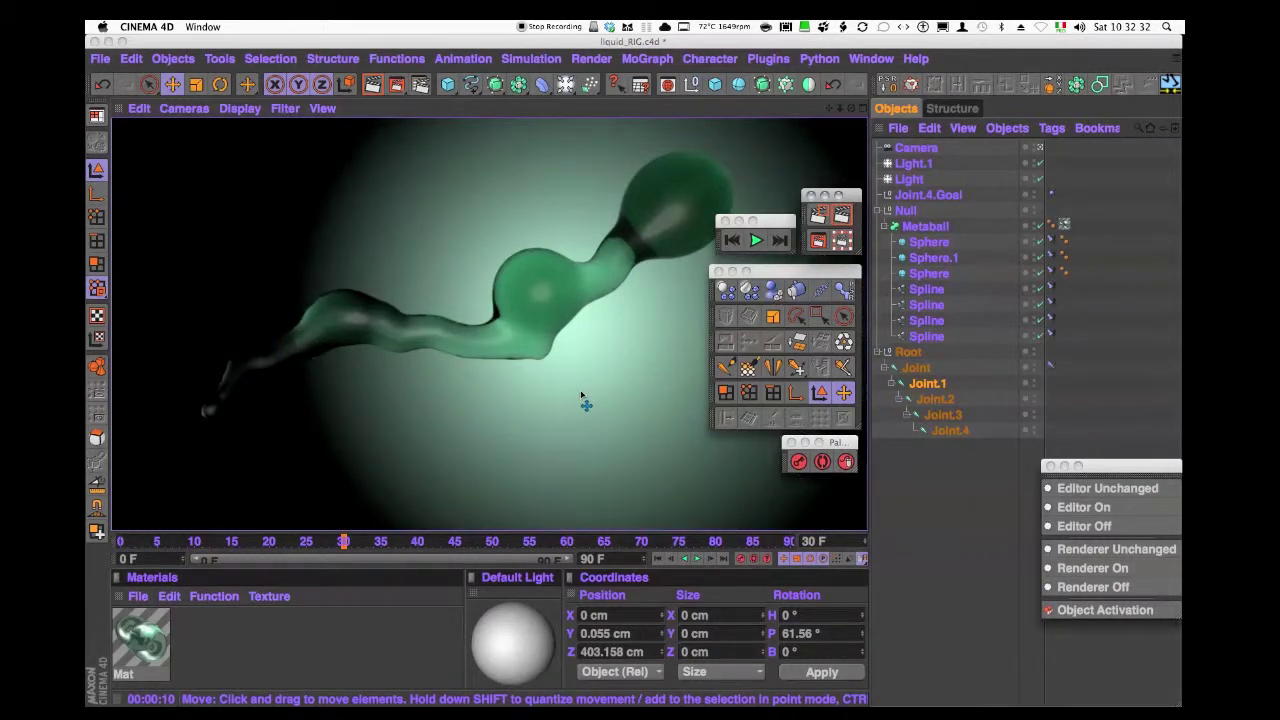
key("super+Tab")
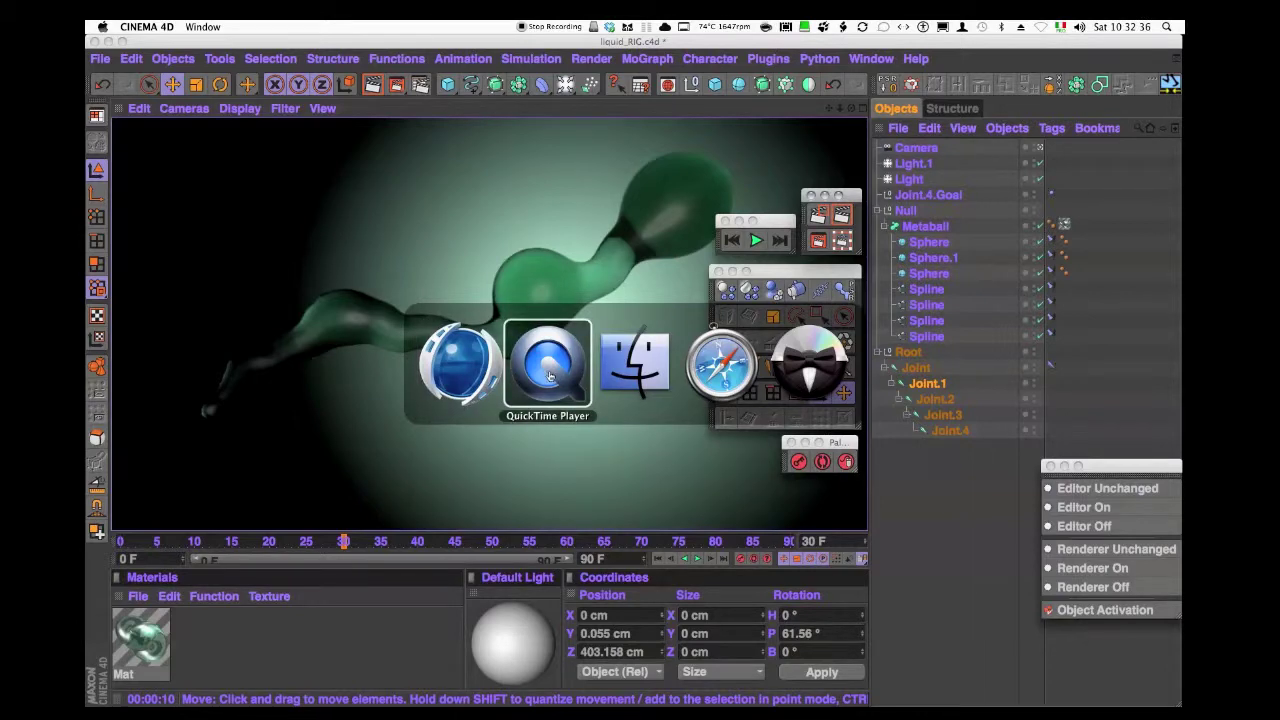
left_click(551, 378)
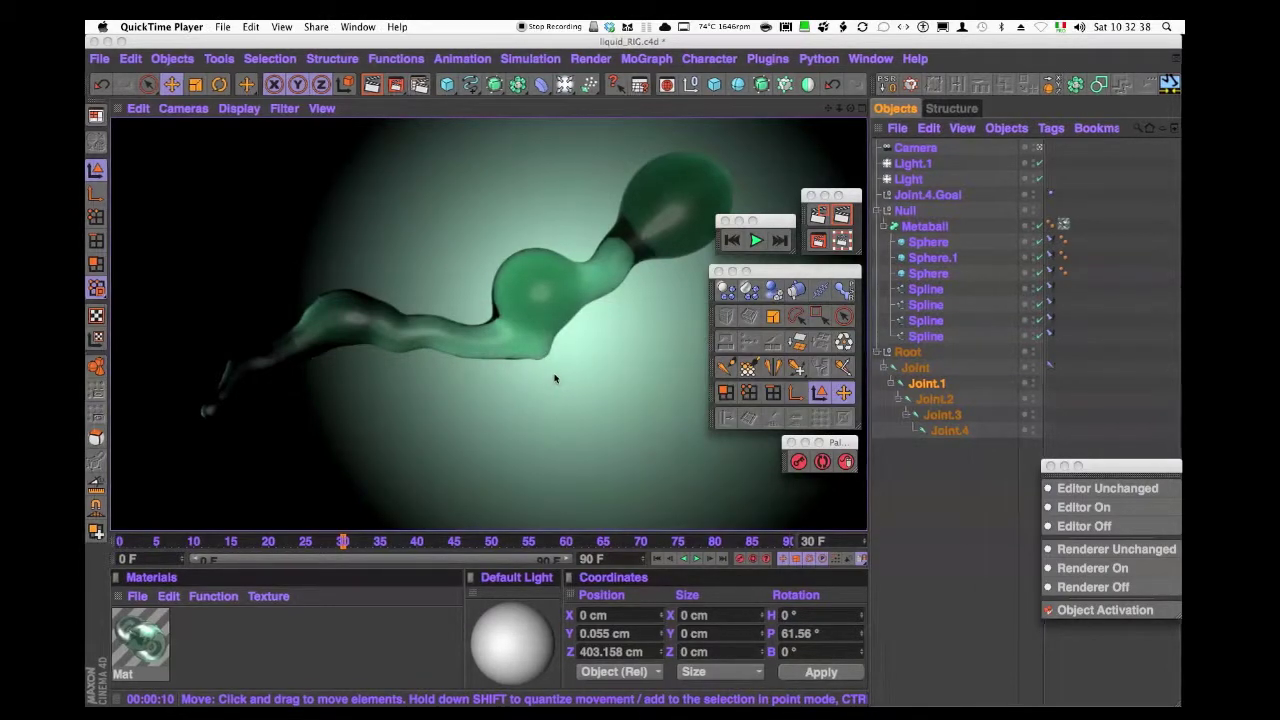
key("F11")
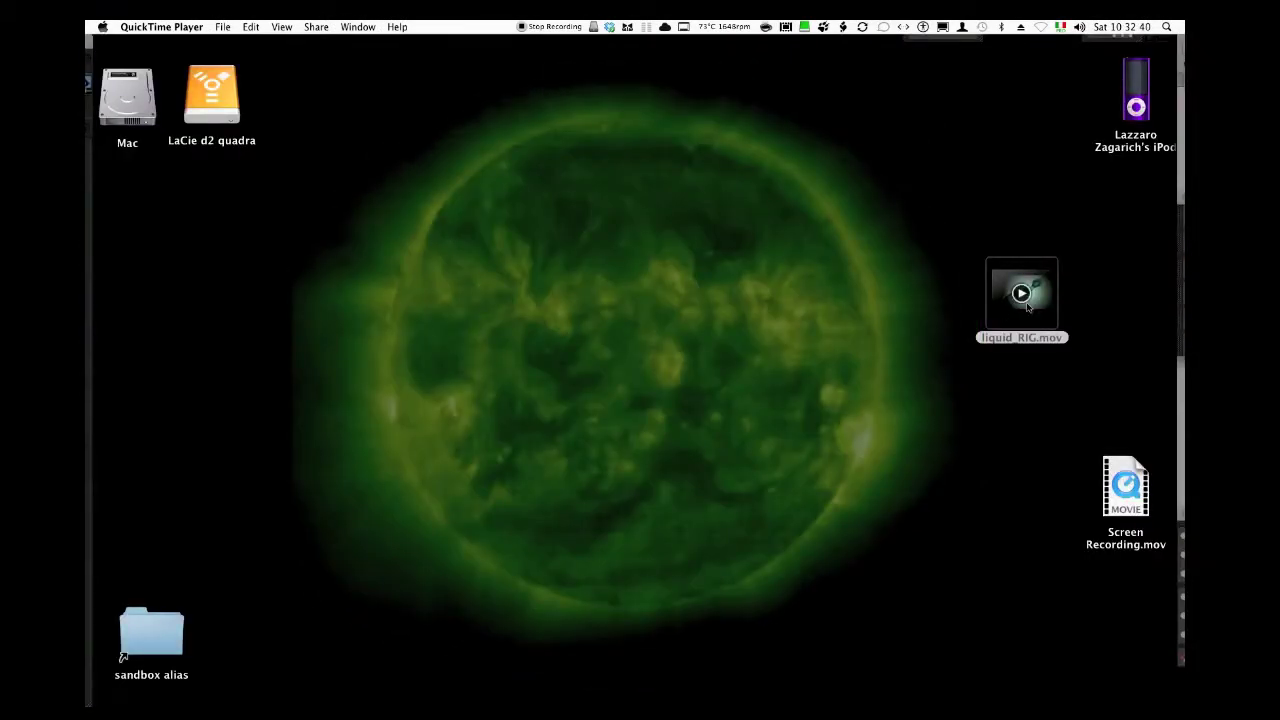
left_click(1040, 305)
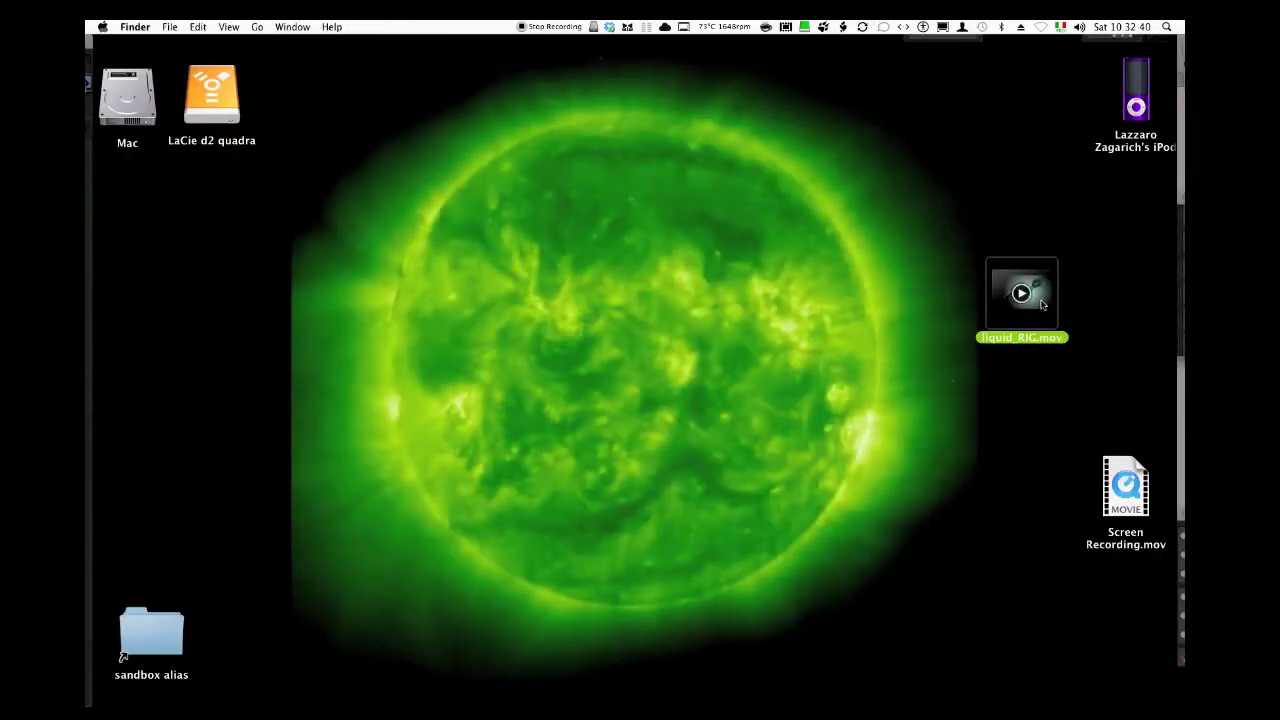
key("F11")
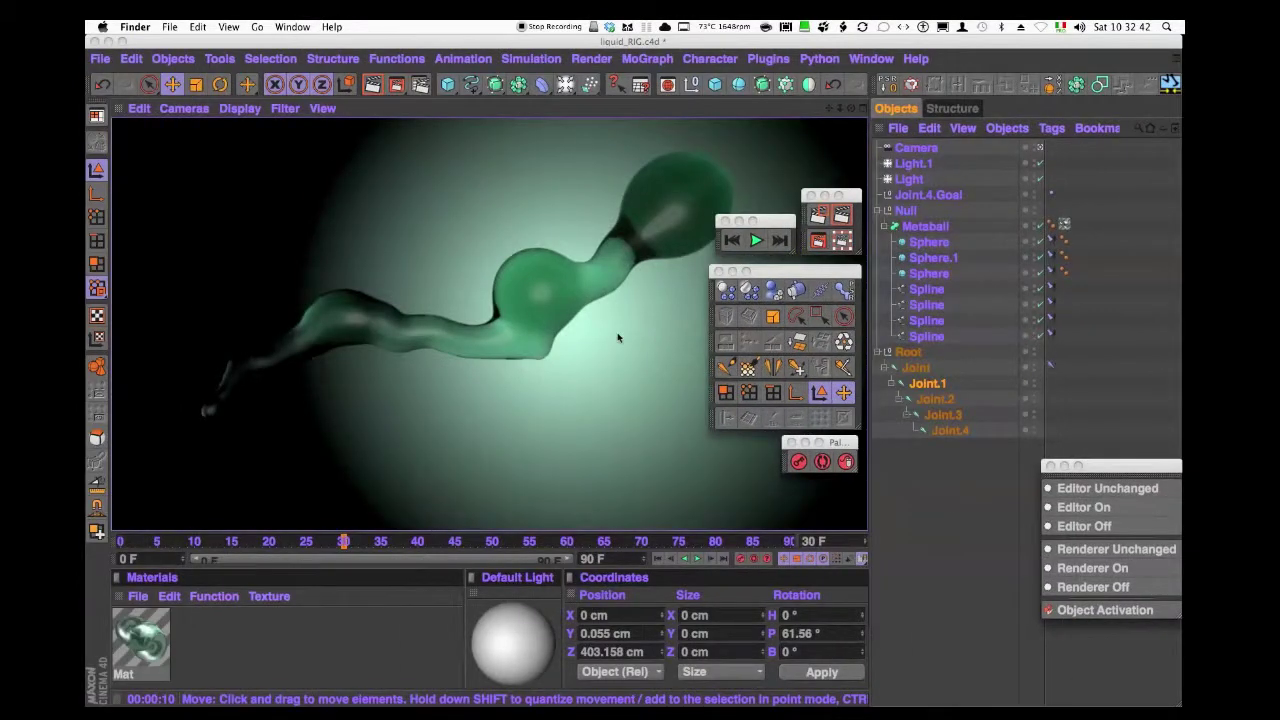
left_click(618, 338)
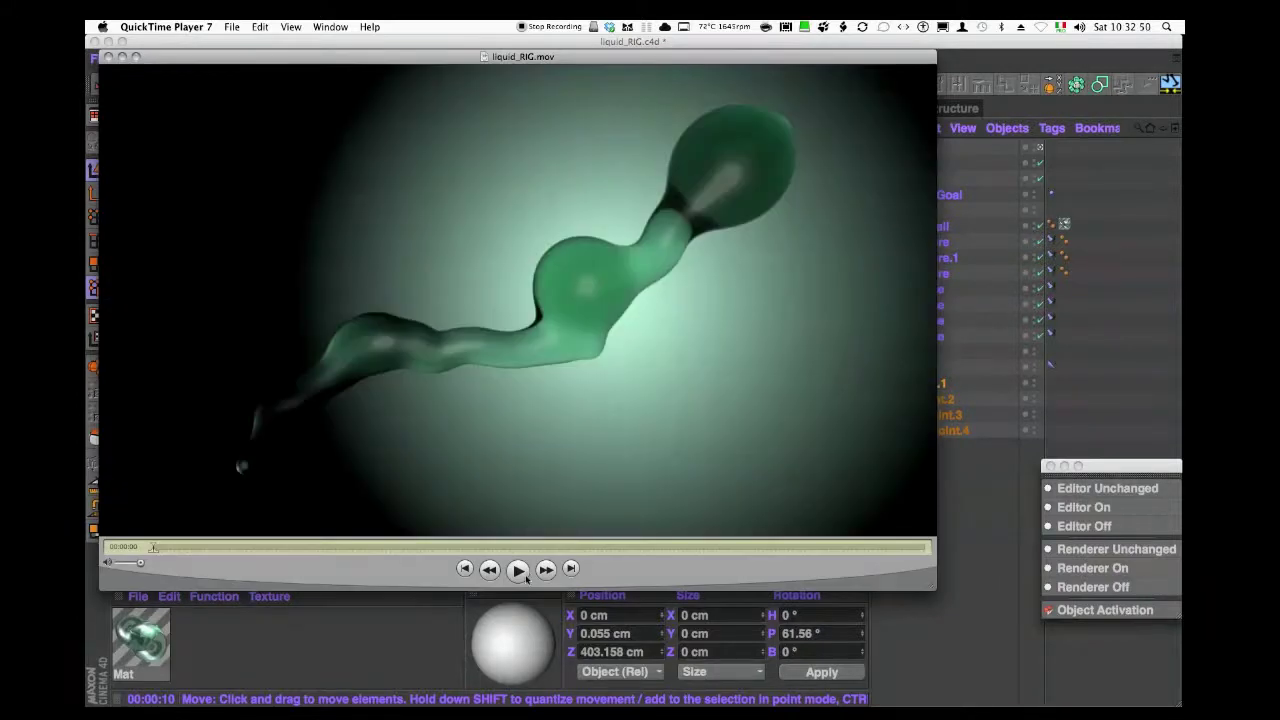
left_click(517, 570)
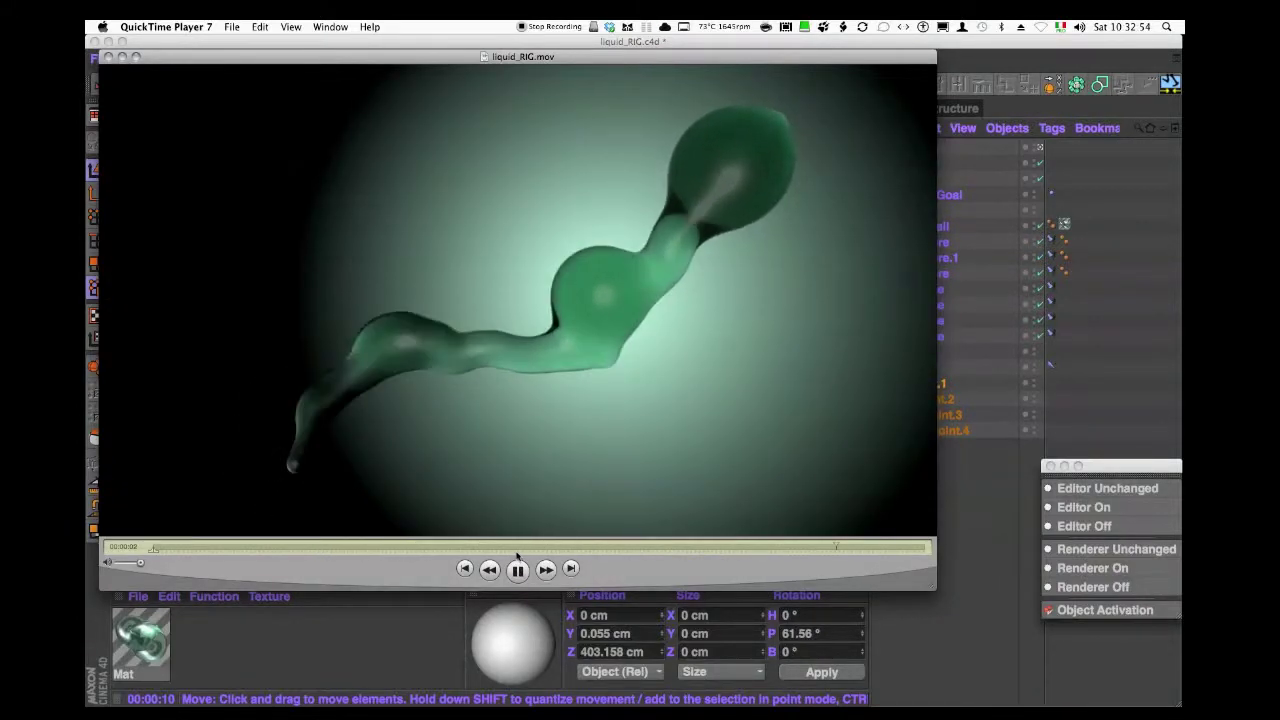
left_click(517, 569)
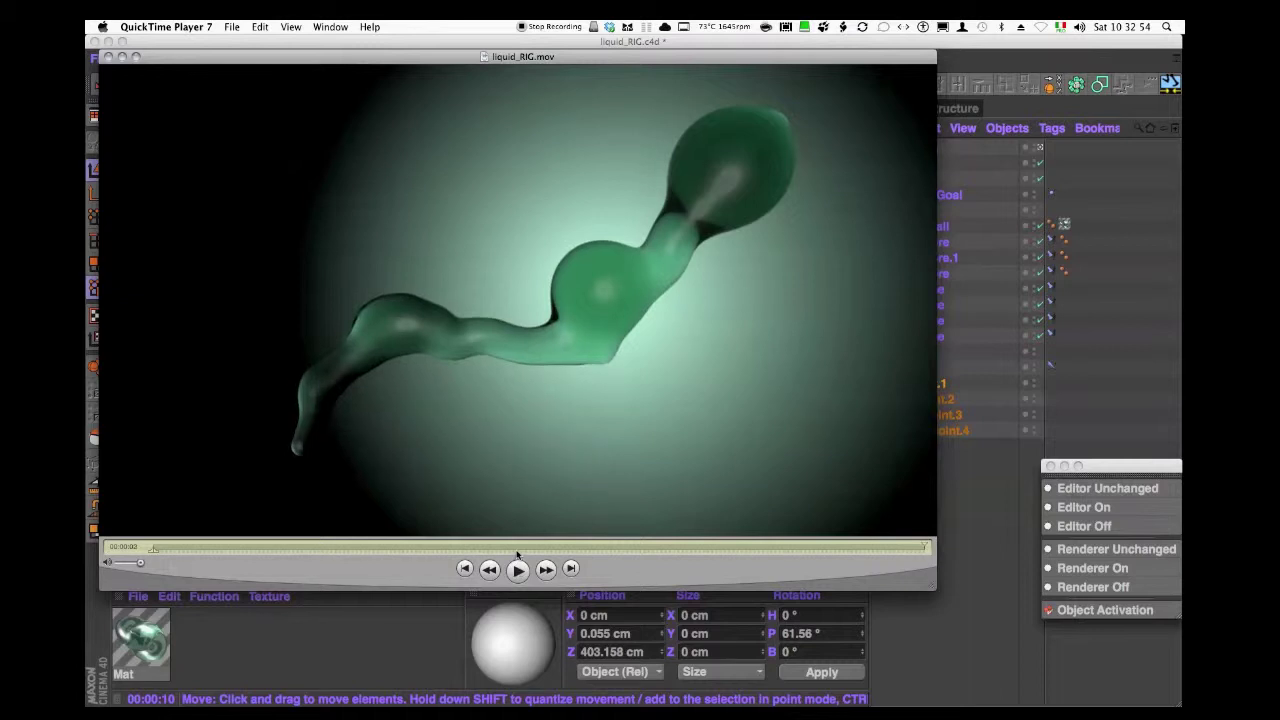
left_click(110, 58)
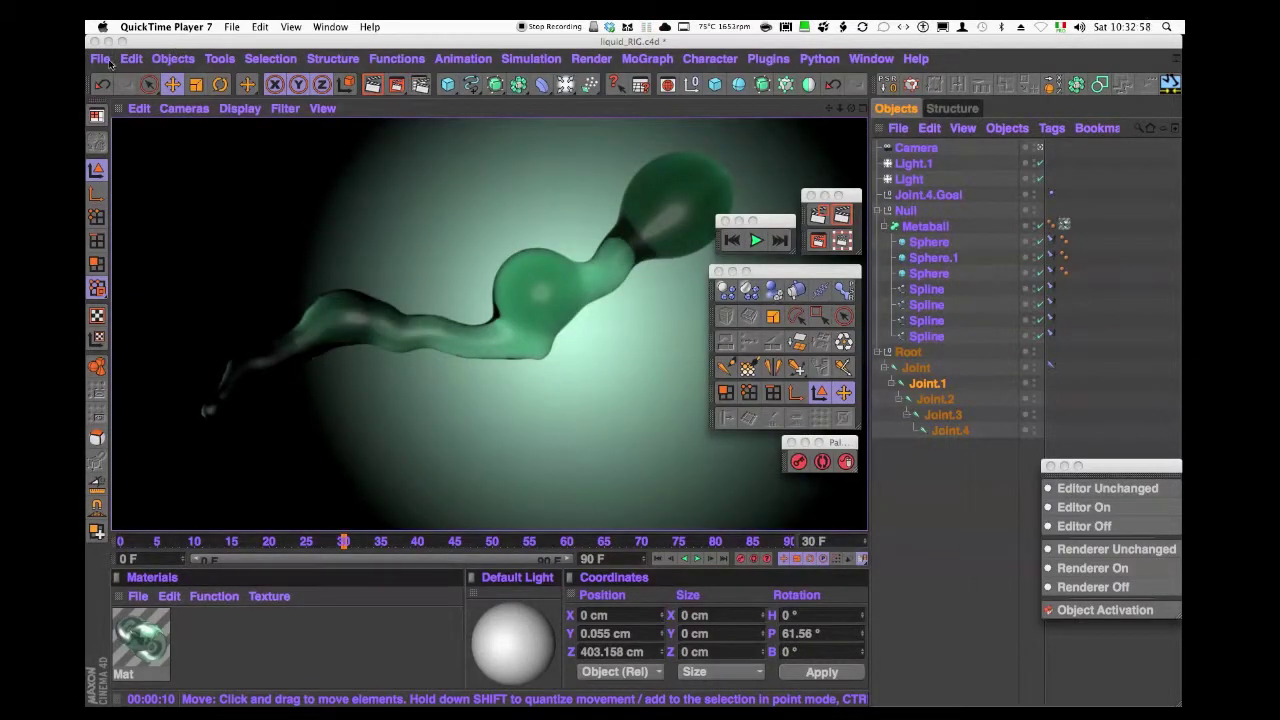
left_click(101, 59)
- In a new scene's Right view, draw a five-joint zigzag chain, Joint through Joint.4
left_click(125, 83)
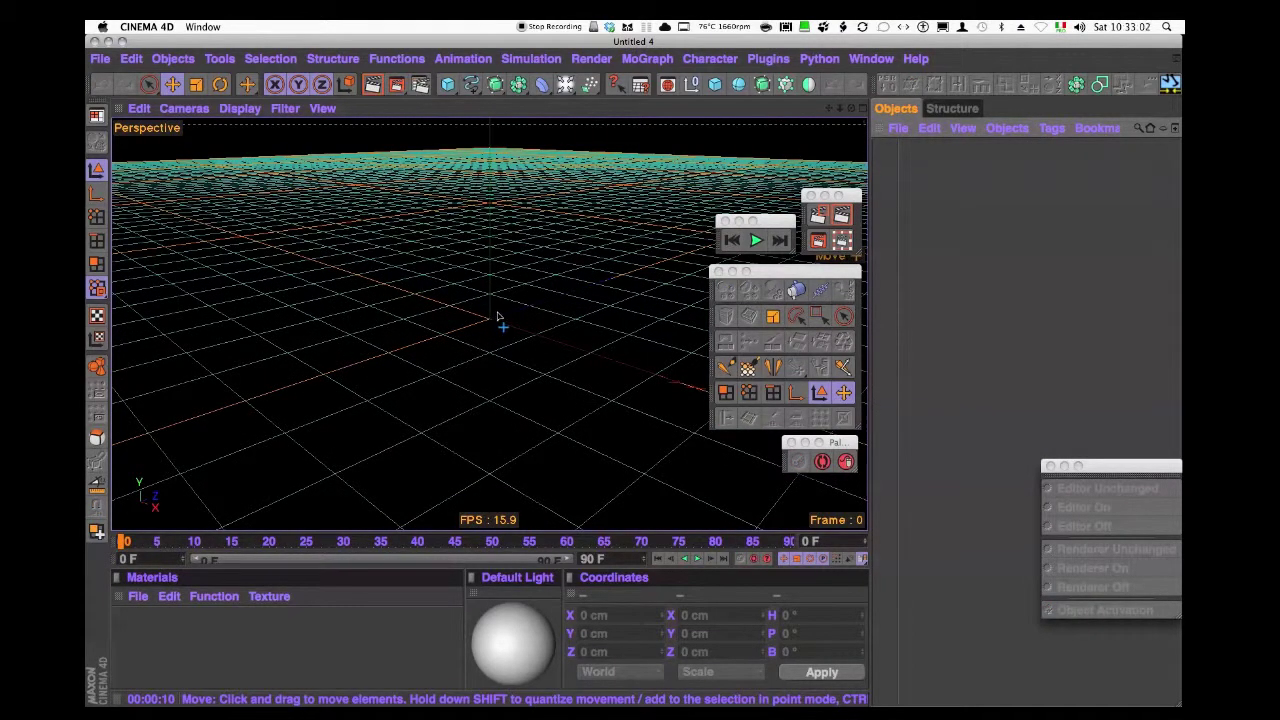
key("F3")
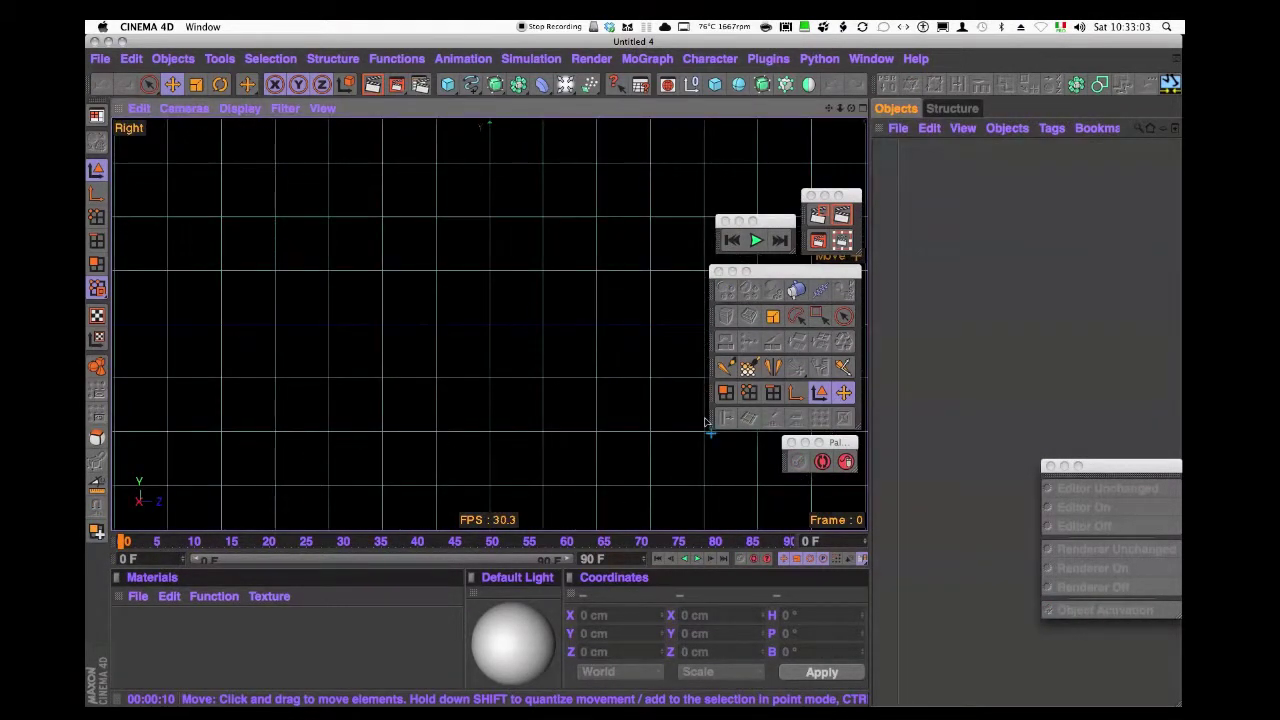
left_click(726, 368)
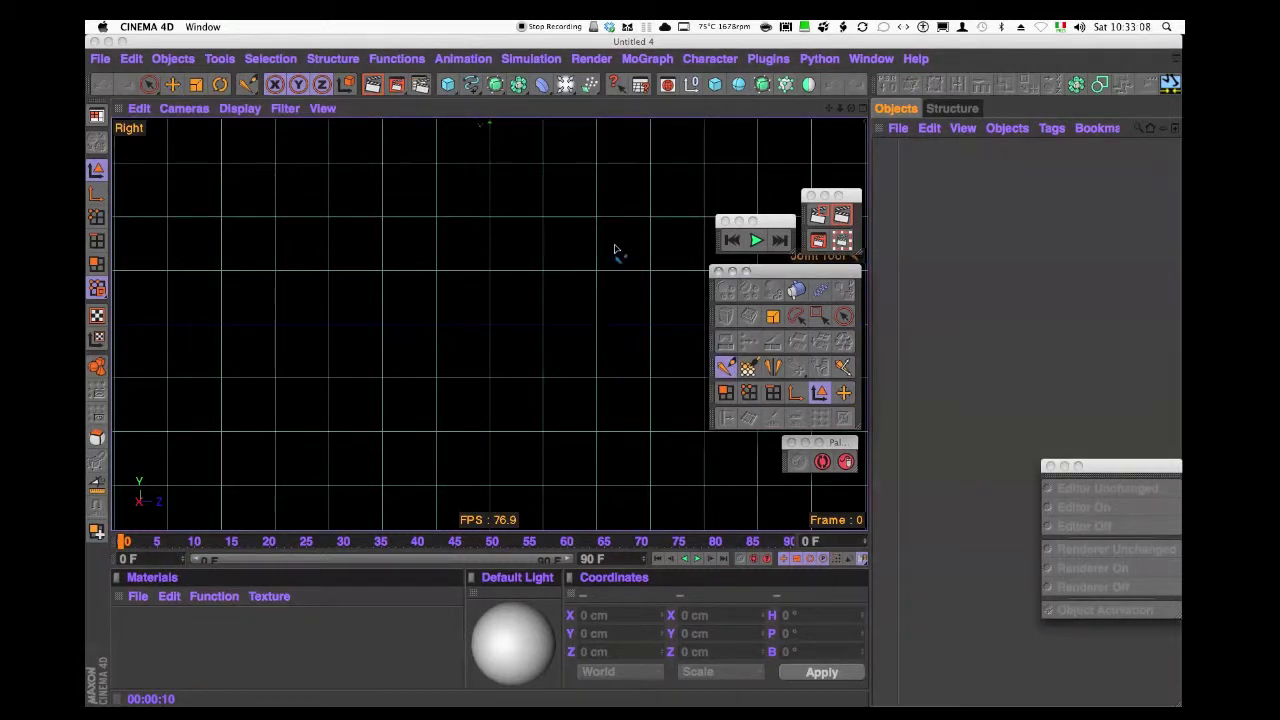
left_click(675, 212, "ctrl")
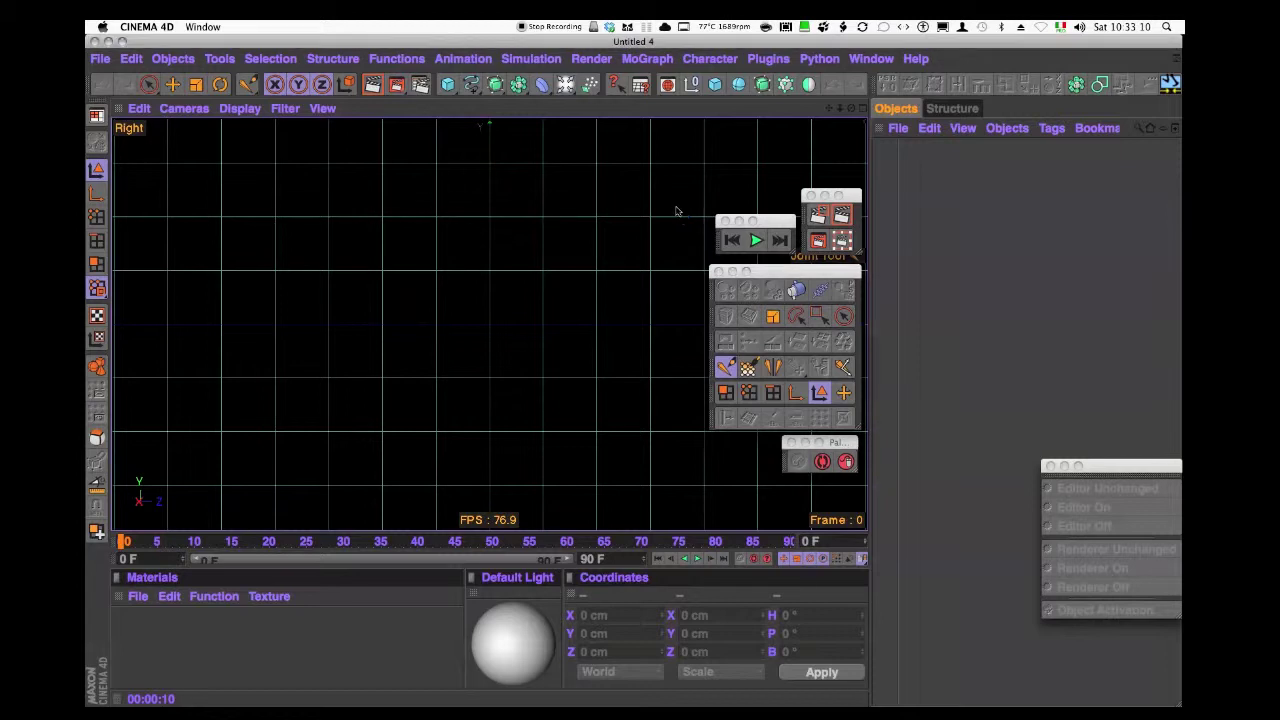
left_click(570, 350, "ctrl")
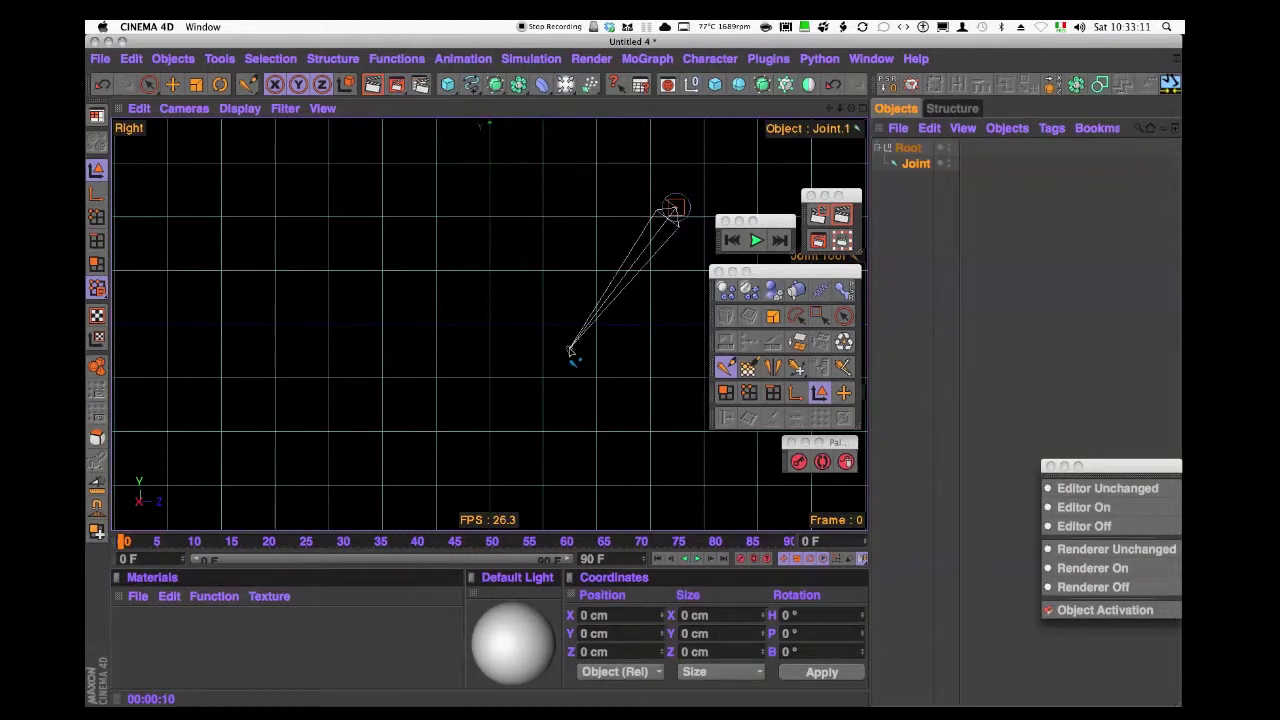
left_click(401, 260, "ctrl")
left_click(278, 358, "ctrl")
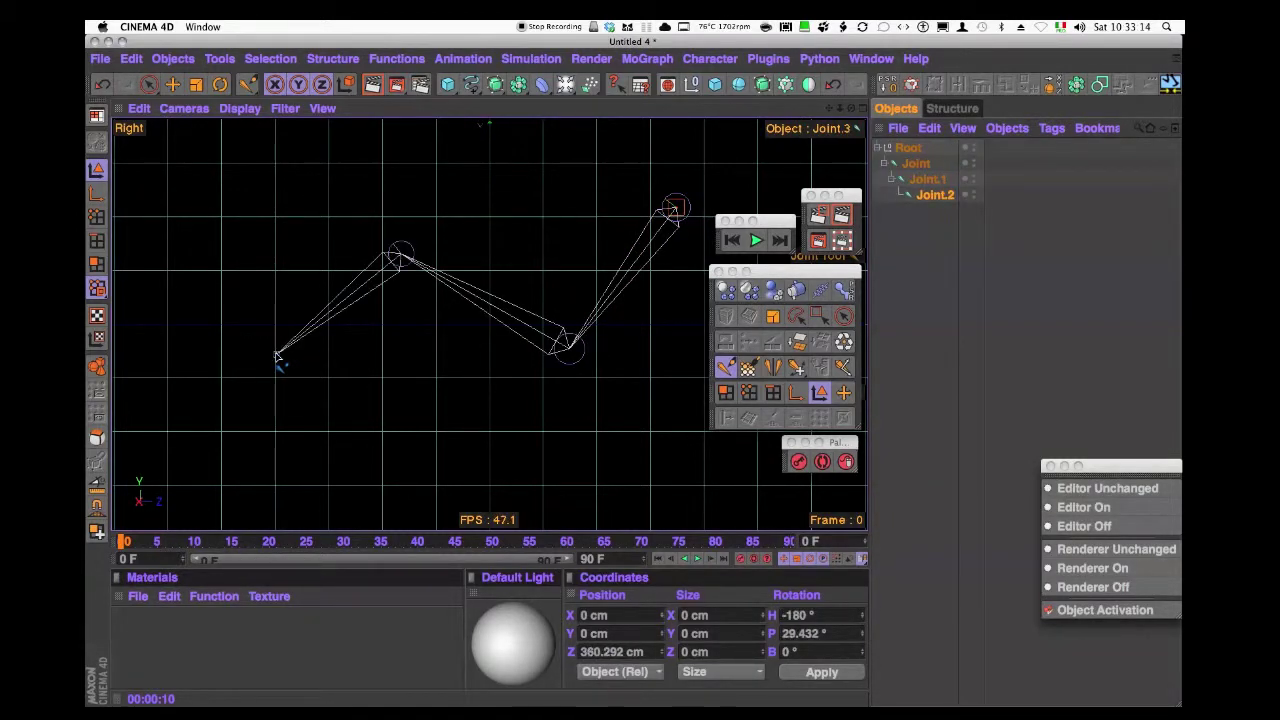
left_click(304, 448, "ctrl")
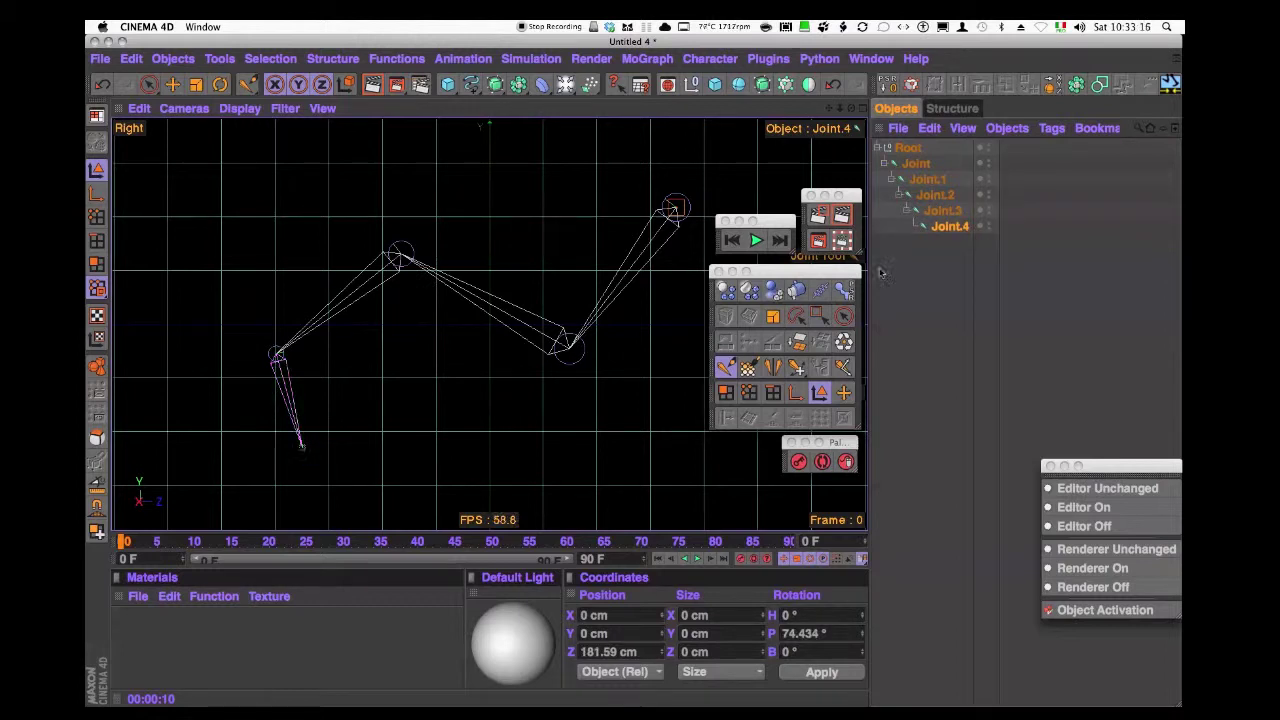
left_click_drag(943, 263, 906, 163)
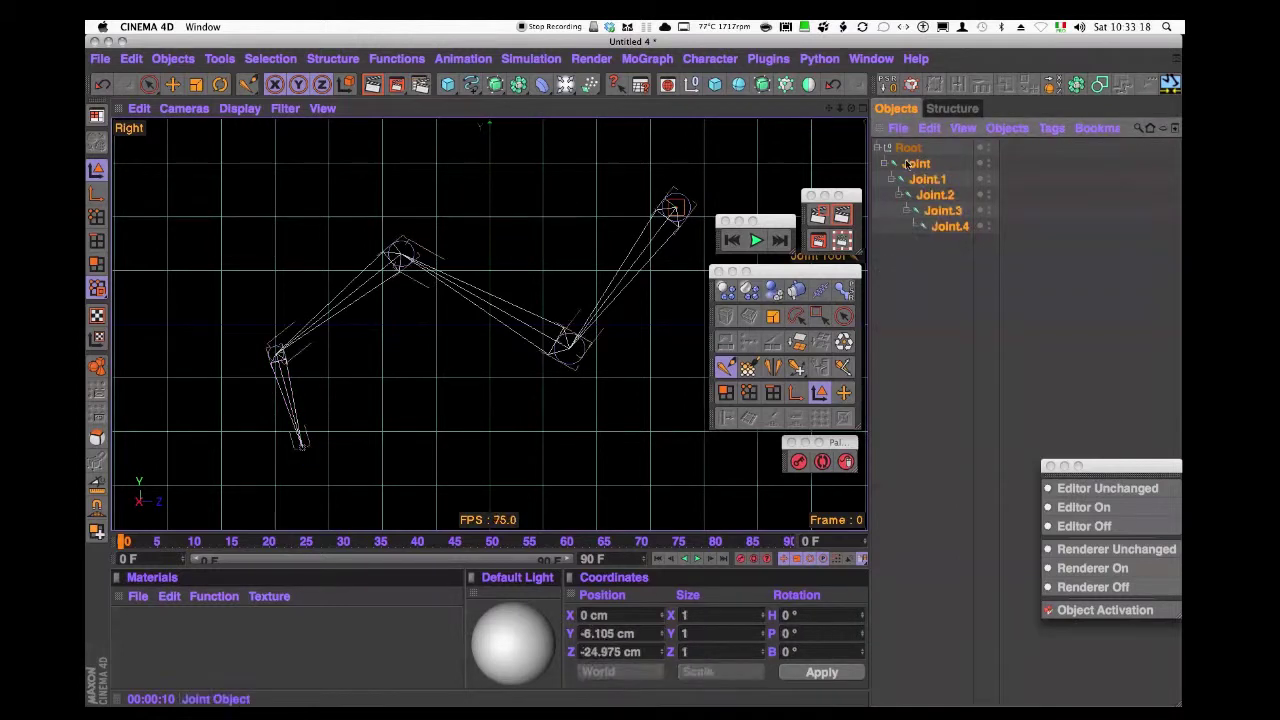
- Set Bone Display to Line on all five joints, Joint through Joint.4
left_click(906, 163)
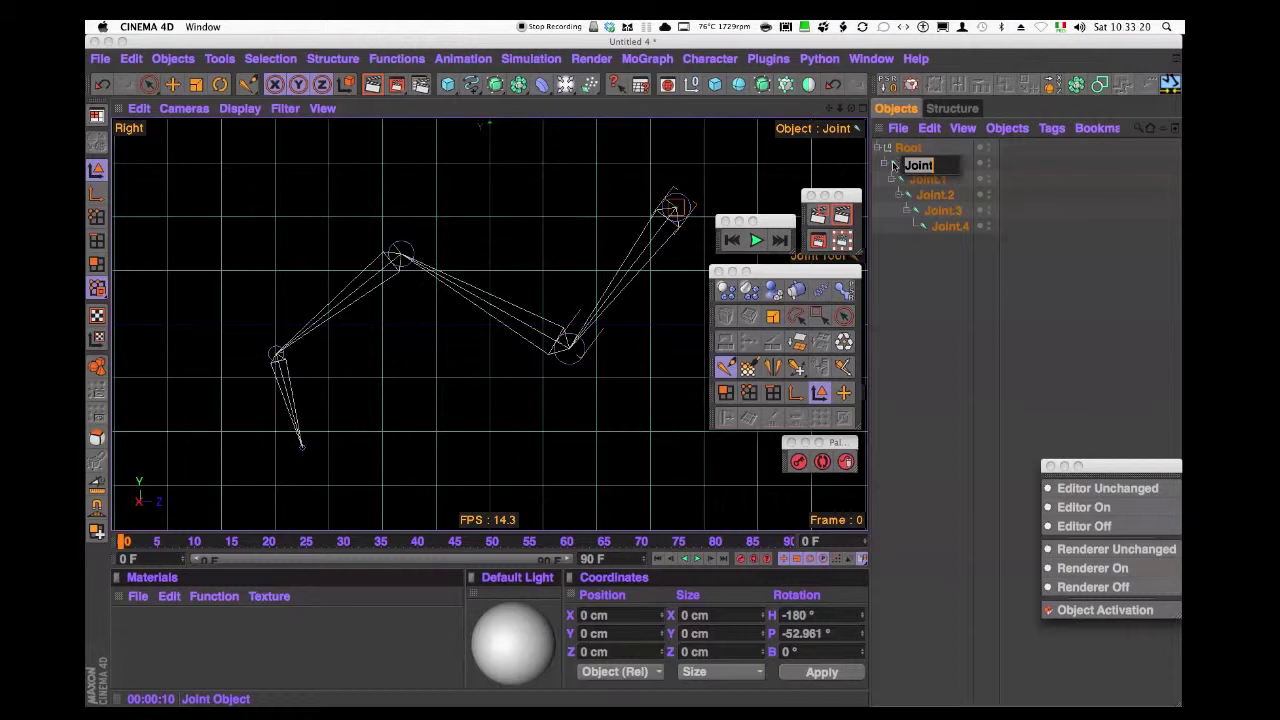
double_click(893, 172)
left_click_drag(953, 284, 908, 158)
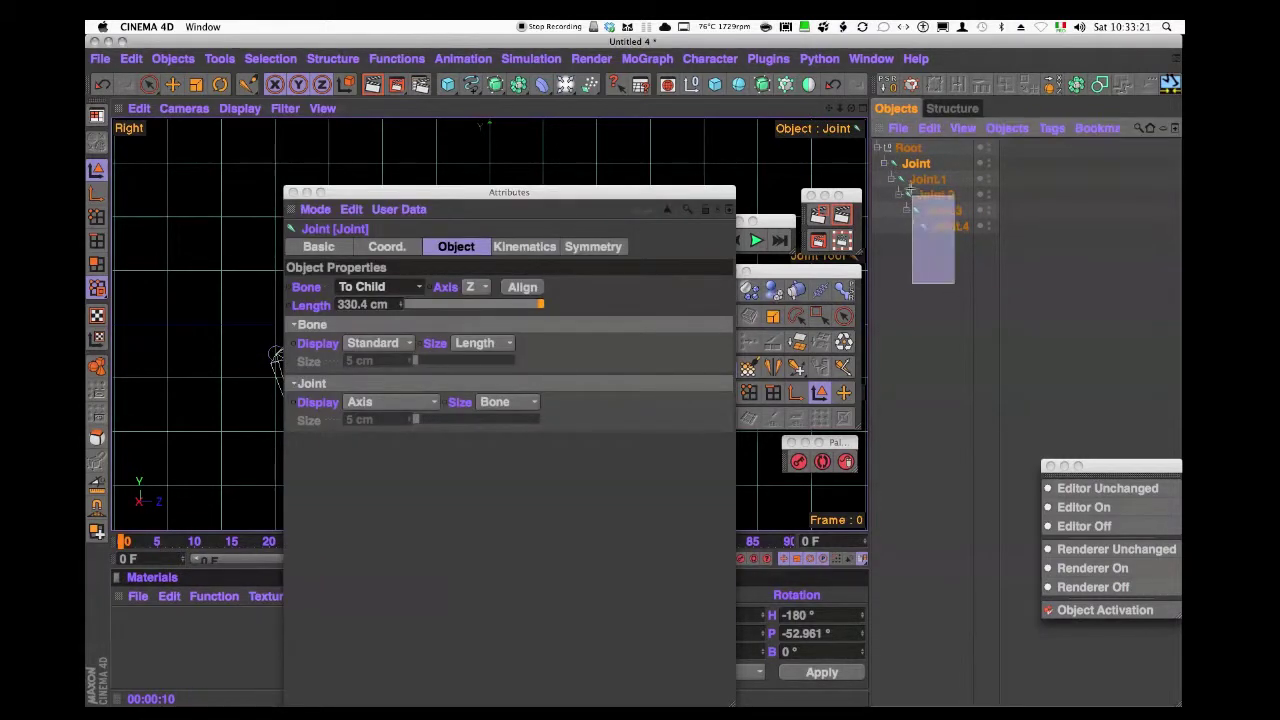
left_click(380, 343)
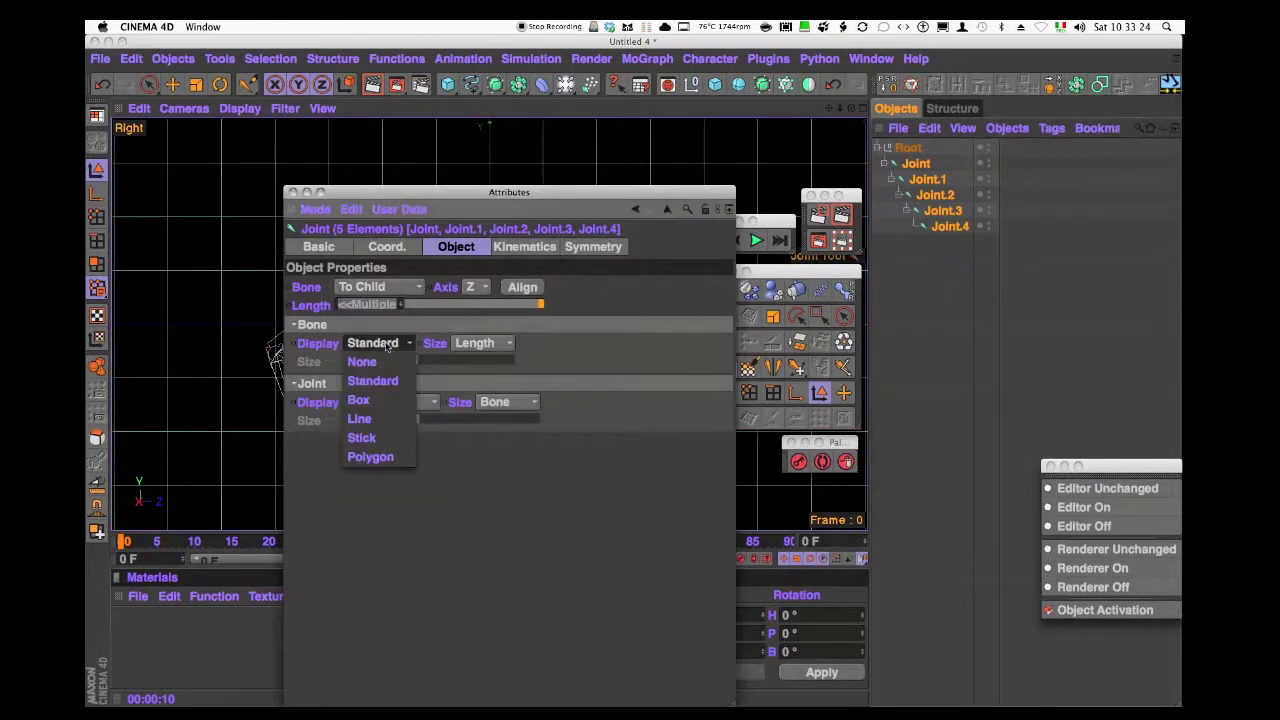
left_click(378, 417)
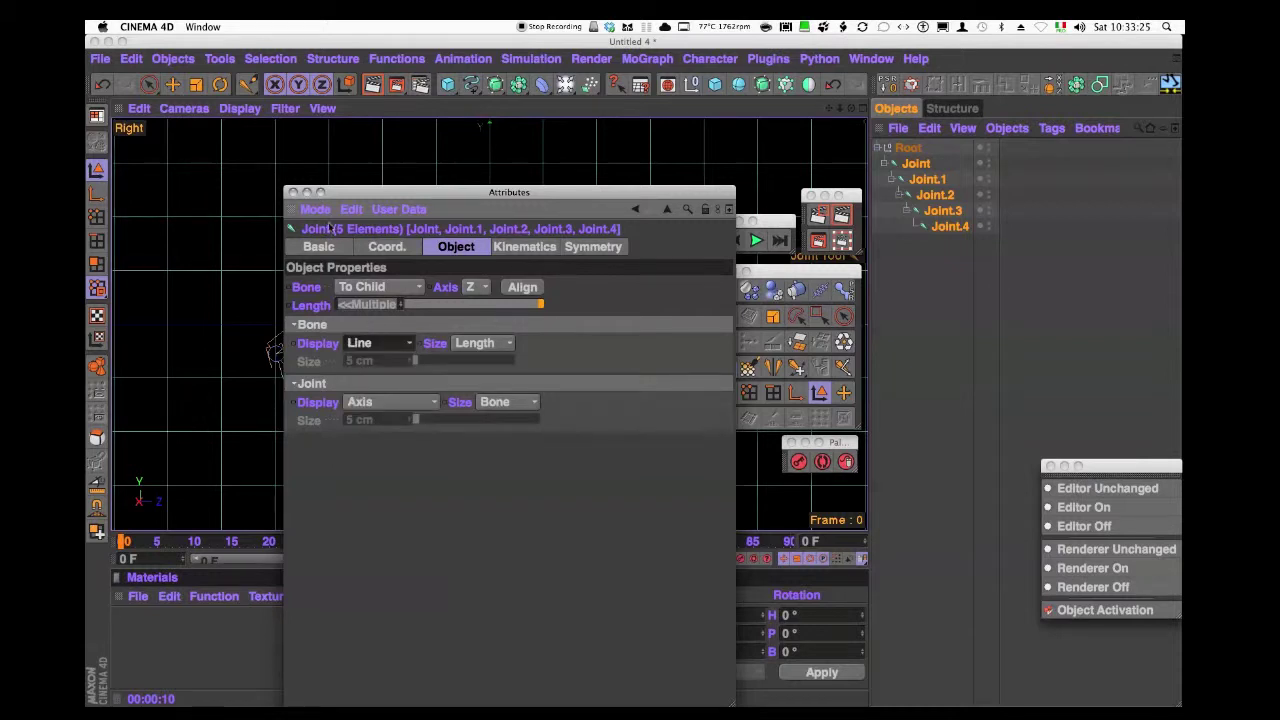
left_click(291, 192)
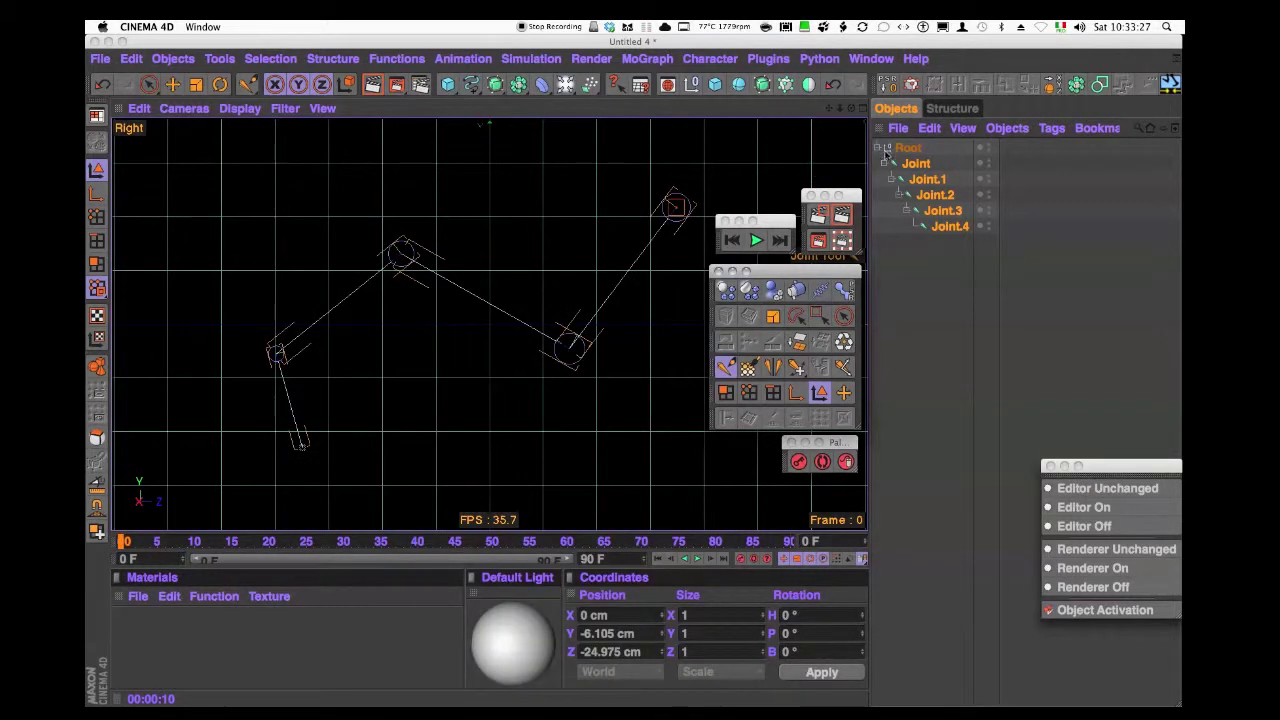
left_click(796, 368)
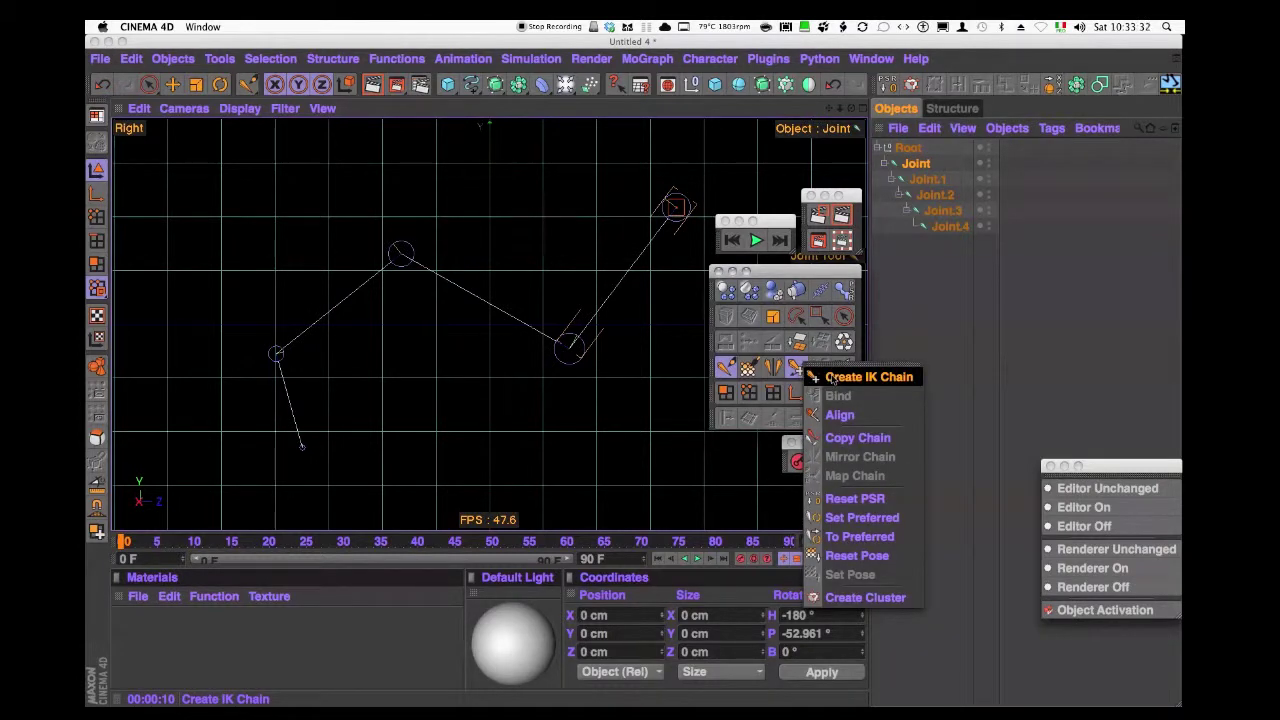
- Create an IK chain and move Joint.4.Goal to Z -327.224 cm to re-bend the chain
left_click(832, 377)
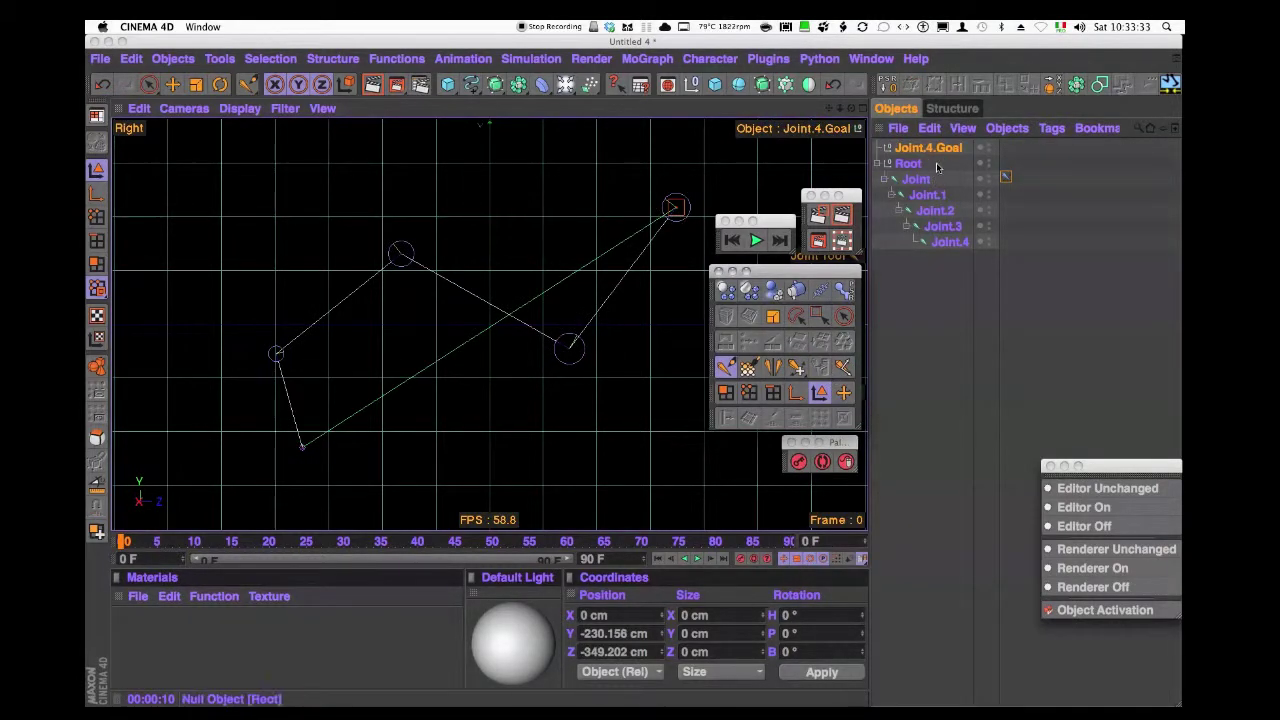
left_click(843, 392)
left_click_drag(380, 453, 399, 447)
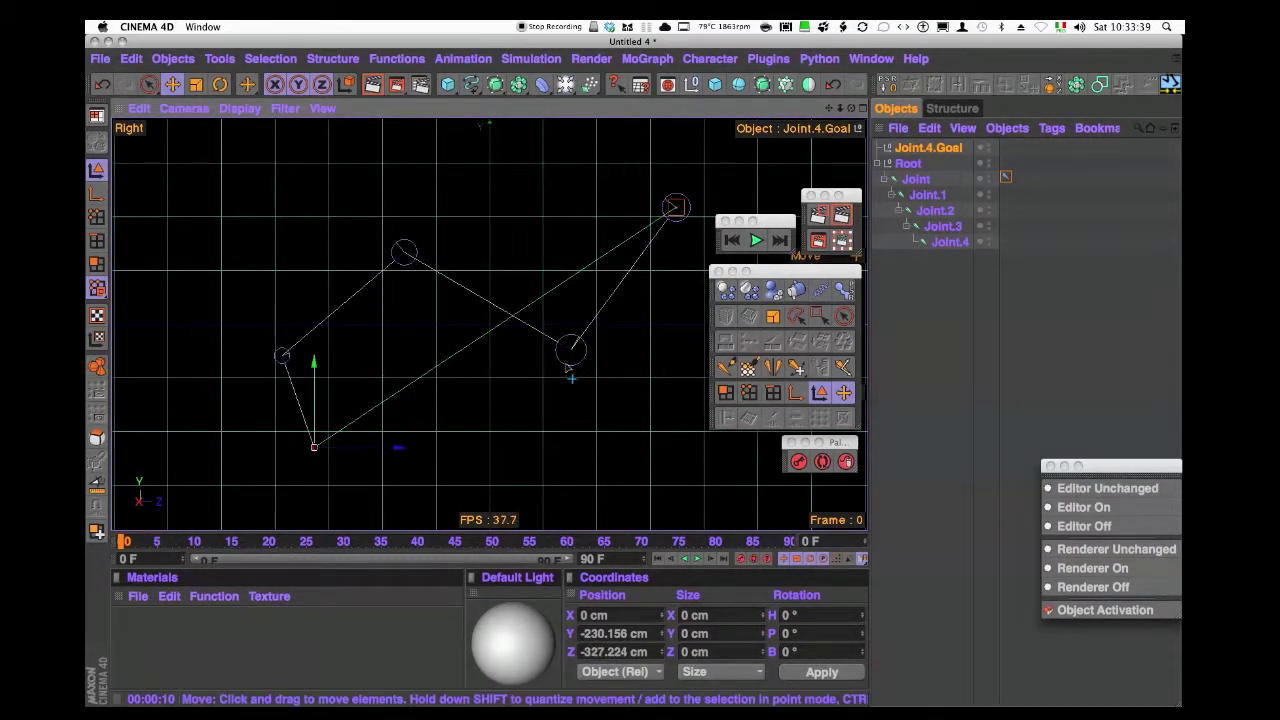
left_click(471, 85)
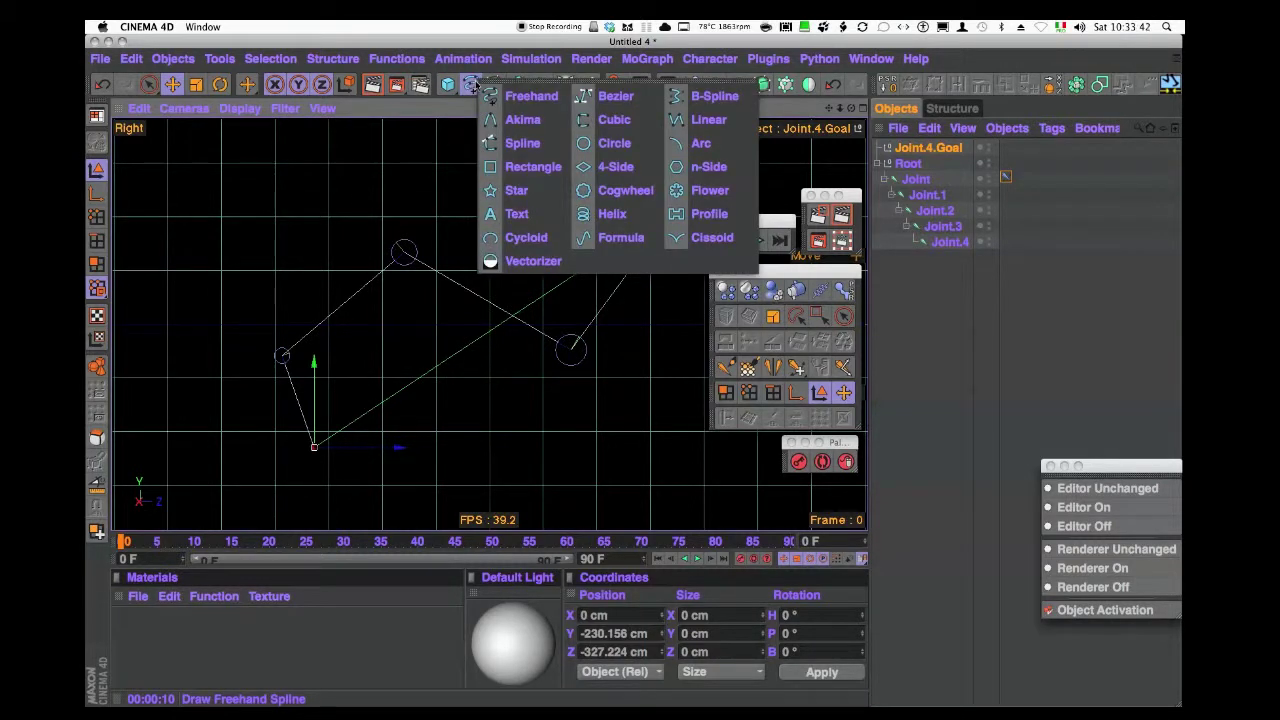
- Trace freehand splines Spline, Spline.1, Spline.2 and Spline.3 along each bone in the Right view
left_click(519, 96)
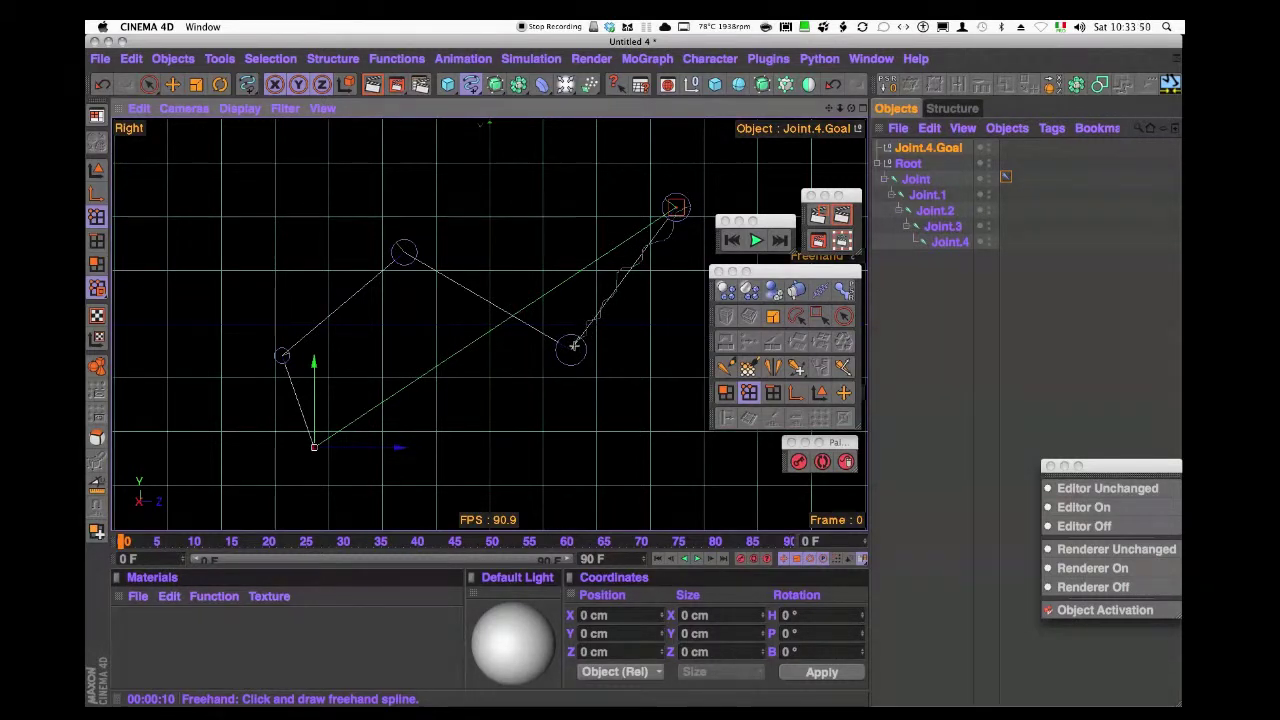
left_click_drag(573, 345, 582, 334)
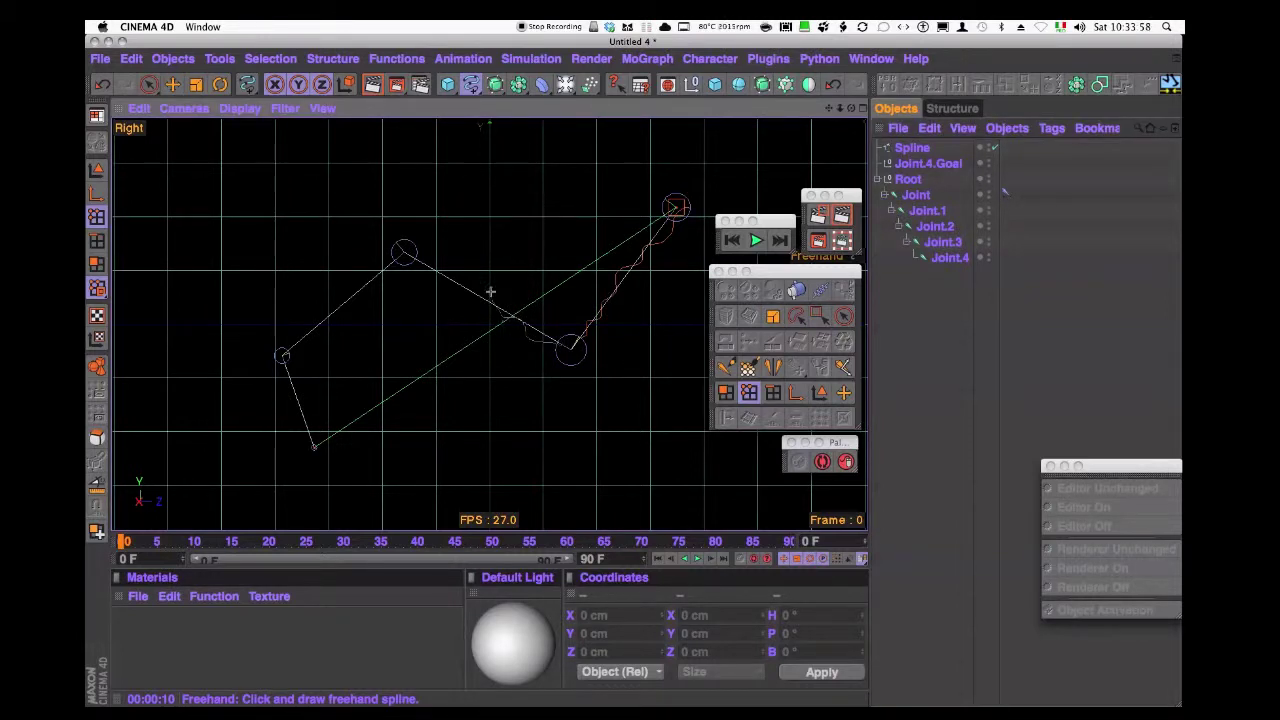
left_click_drag(438, 276, 406, 254)
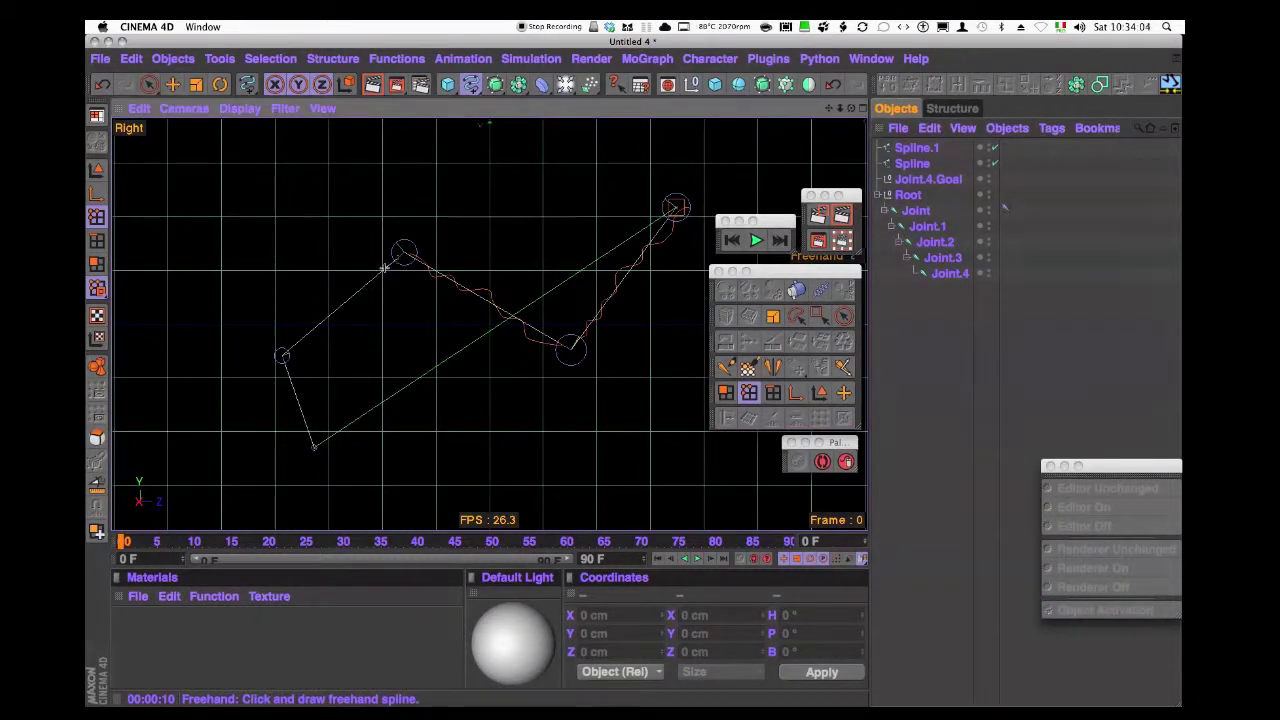
mouse_move(373, 286)
left_mouse_down()
mouse_move(323, 308)
mouse_move(284, 356)
left_mouse_up()
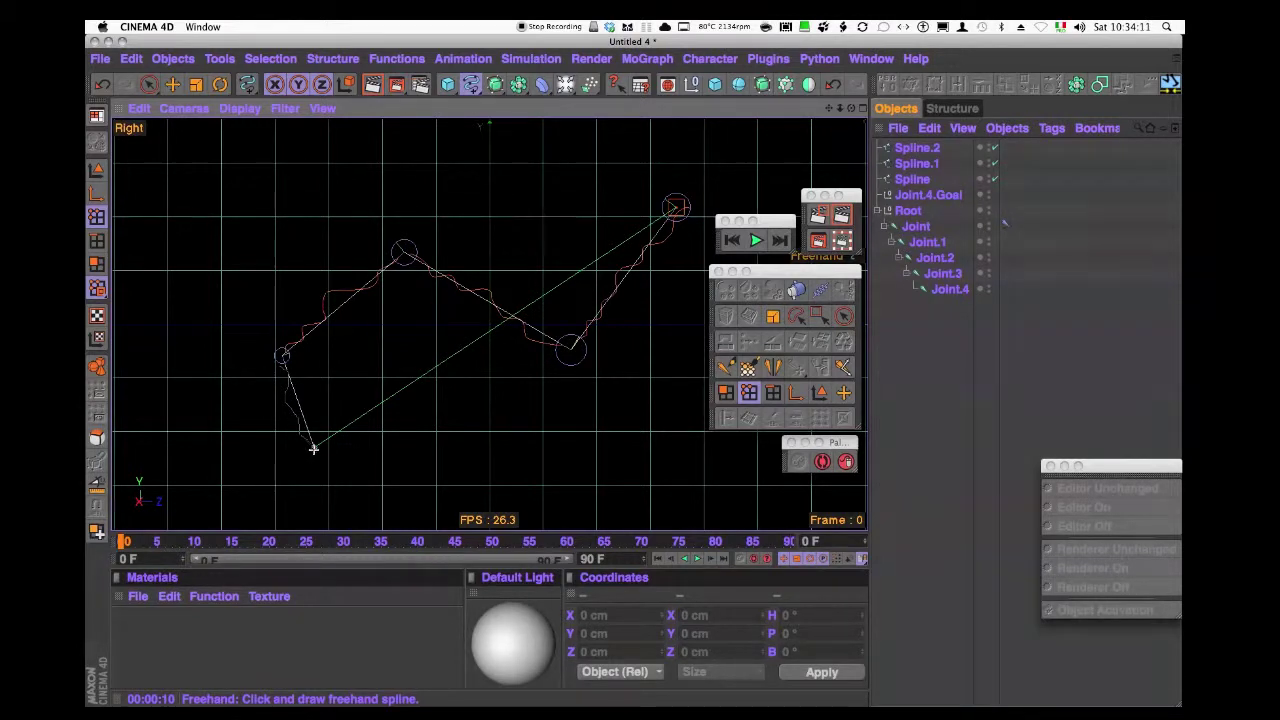
left_click_drag(313, 449, 314, 448)
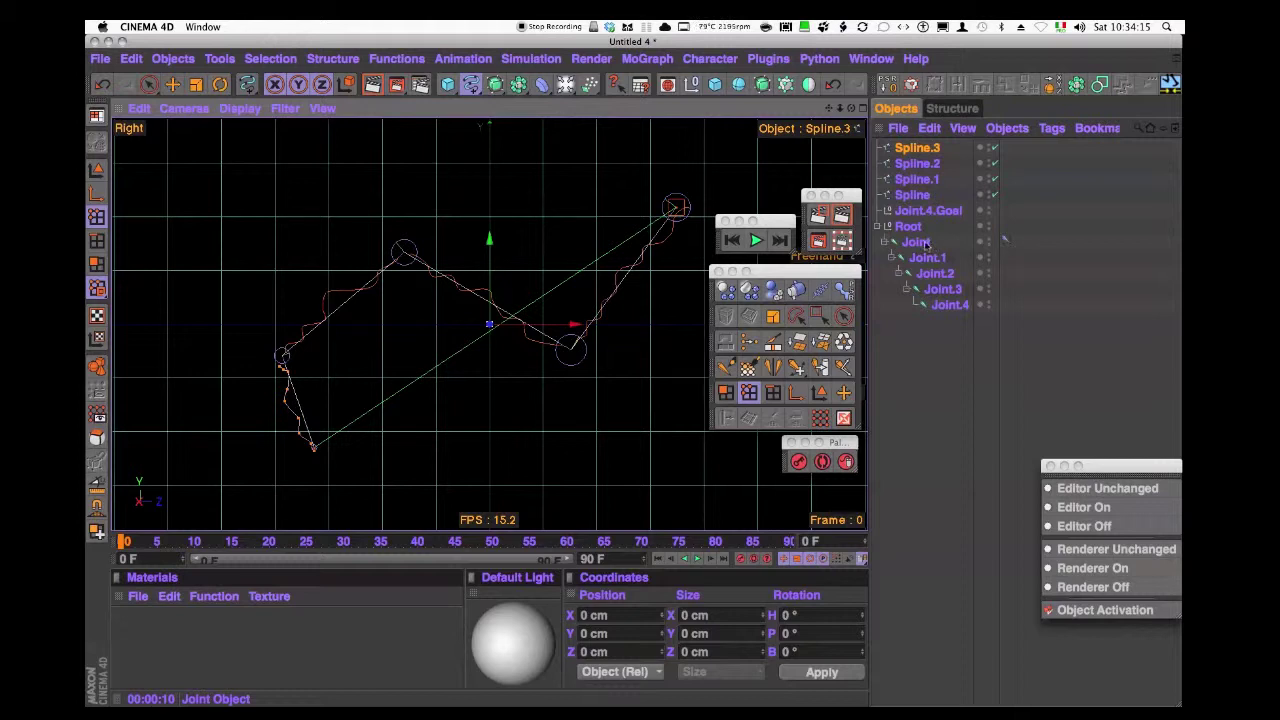
- Inspect the reference spline constraint in liquid_RIG.c4d, then return to the Untitled 4 scene
left_click(933, 197)
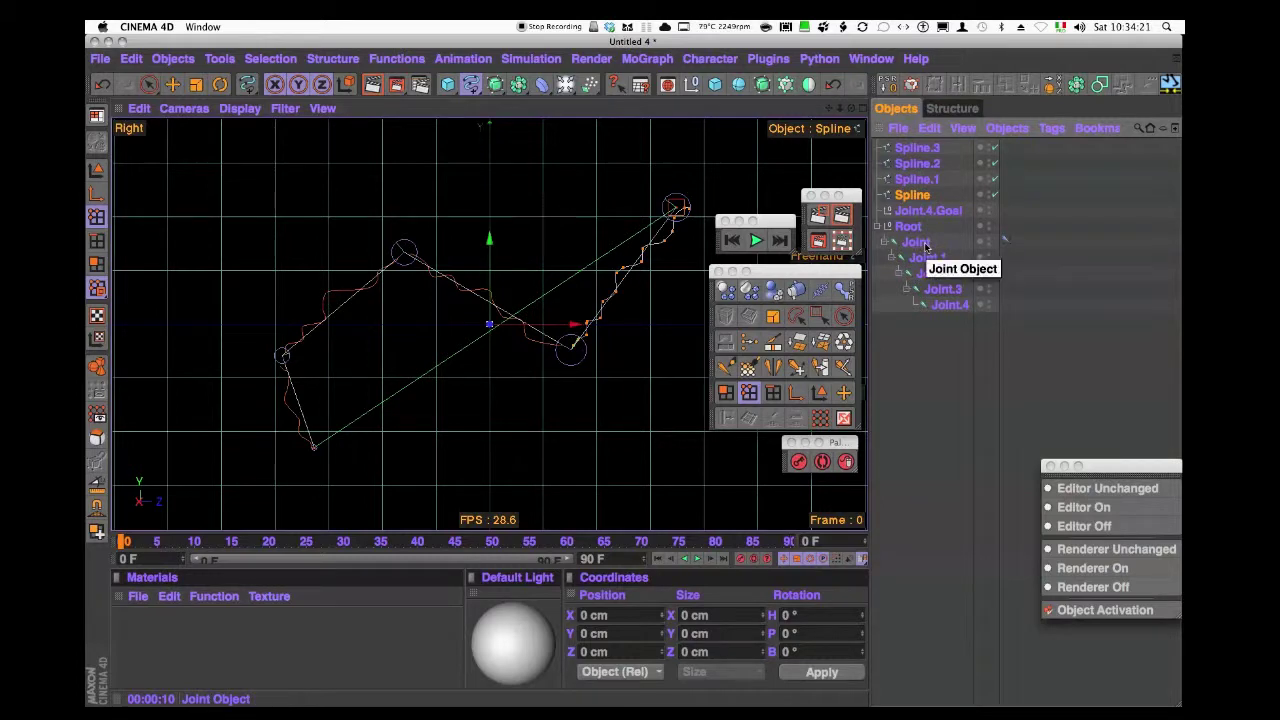
left_click(874, 60)
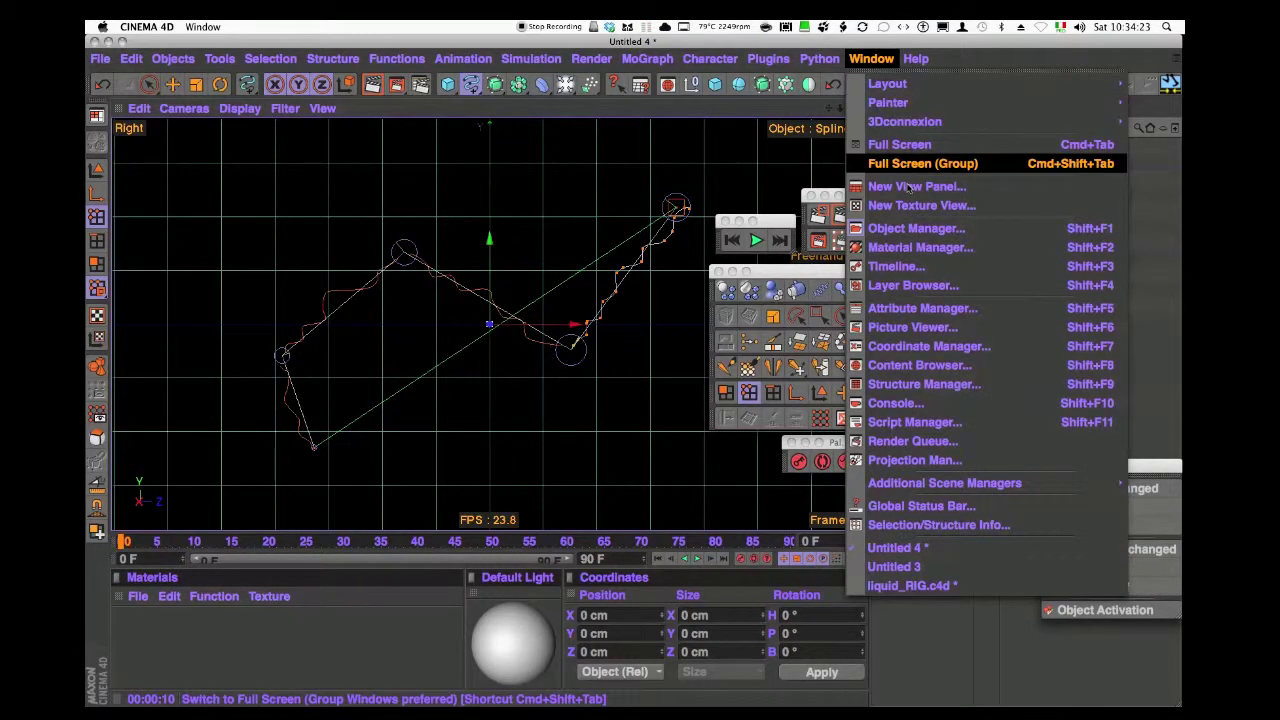
left_click(958, 585)
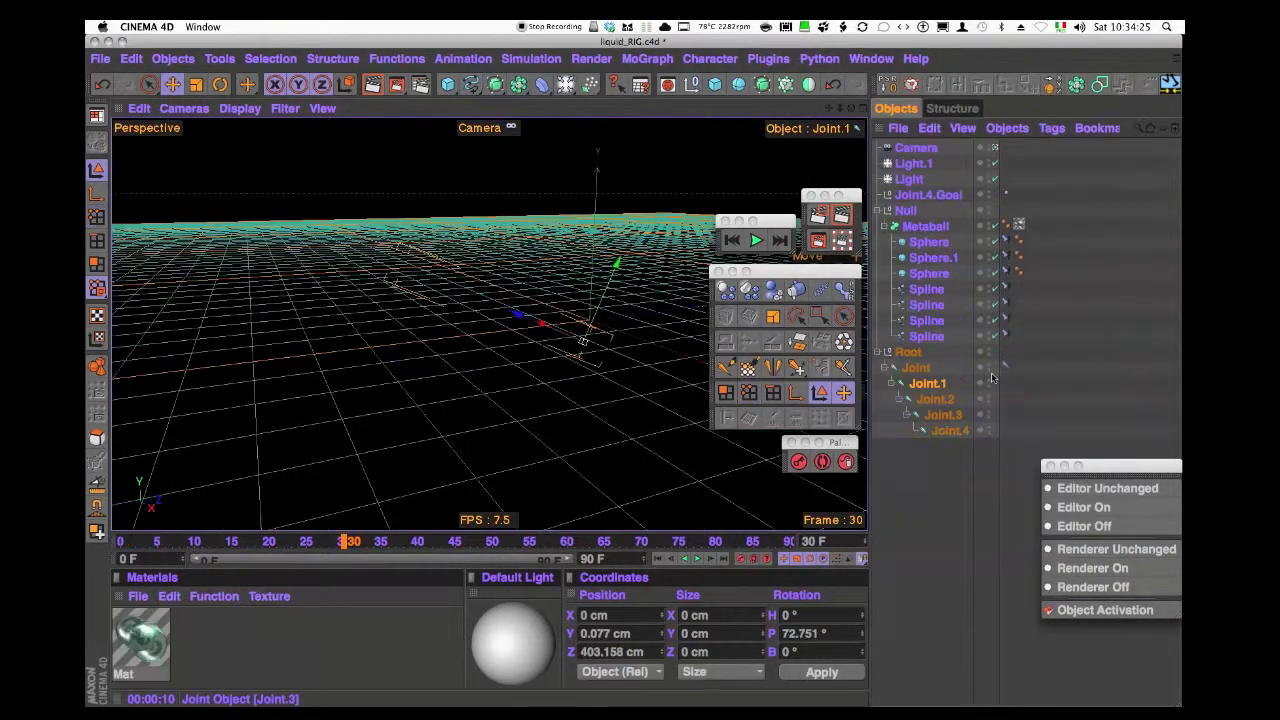
left_click(938, 339)
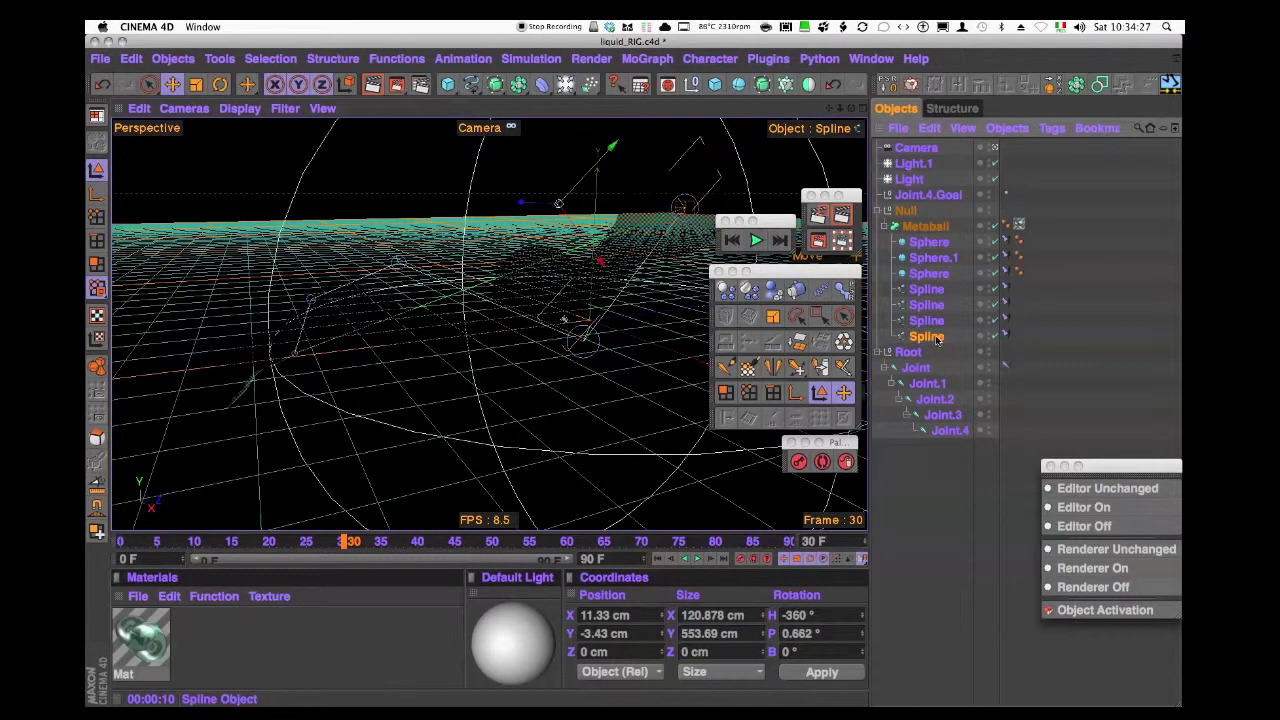
left_click(1005, 336)
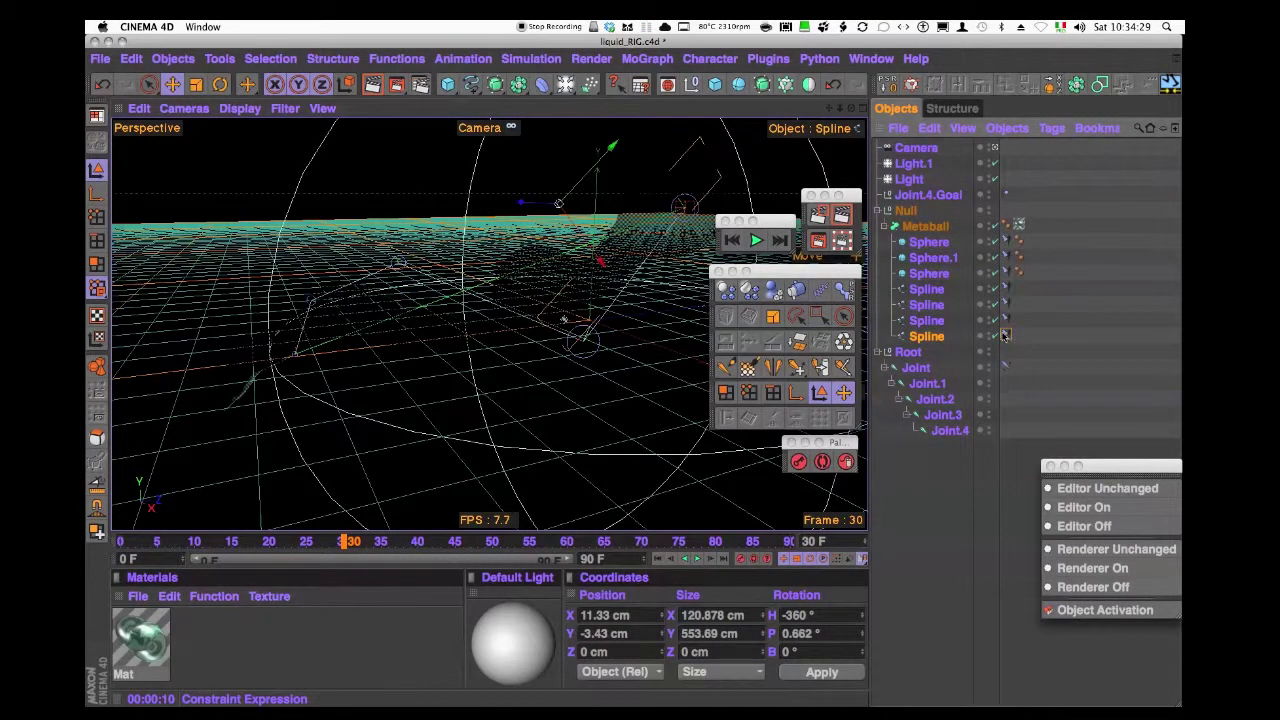
double_click(1005, 336)
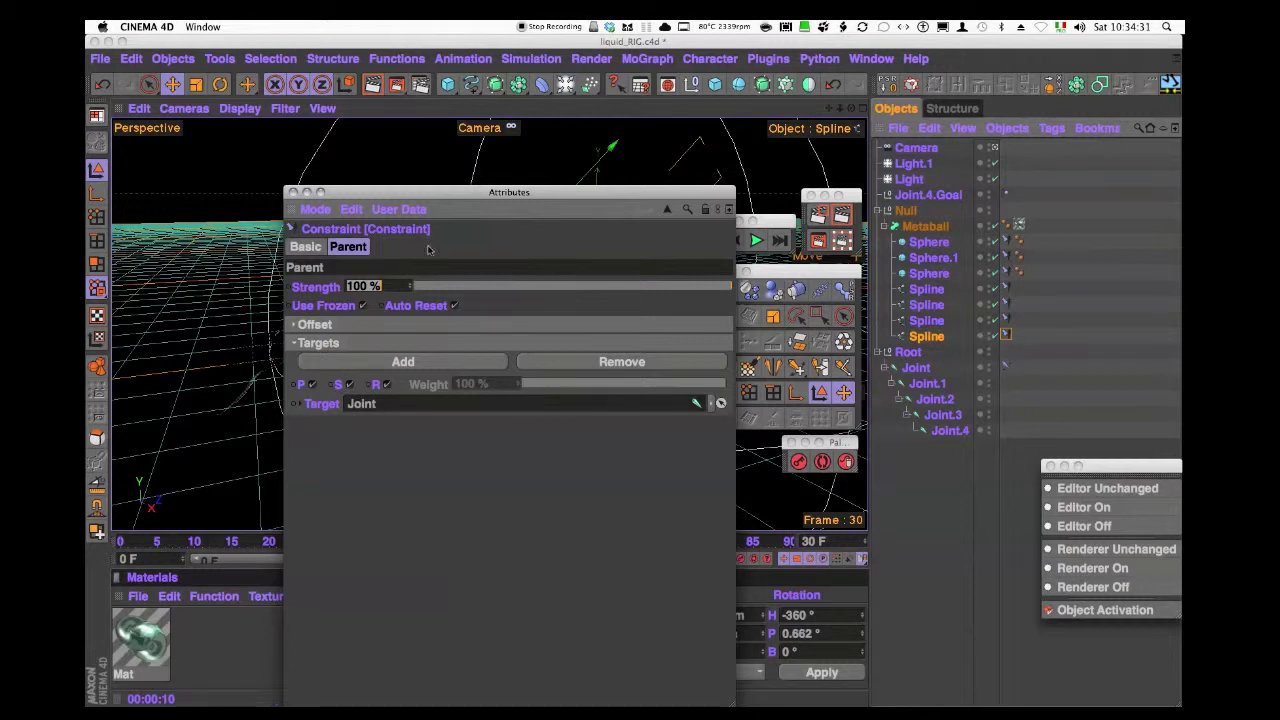
left_click(871, 59)
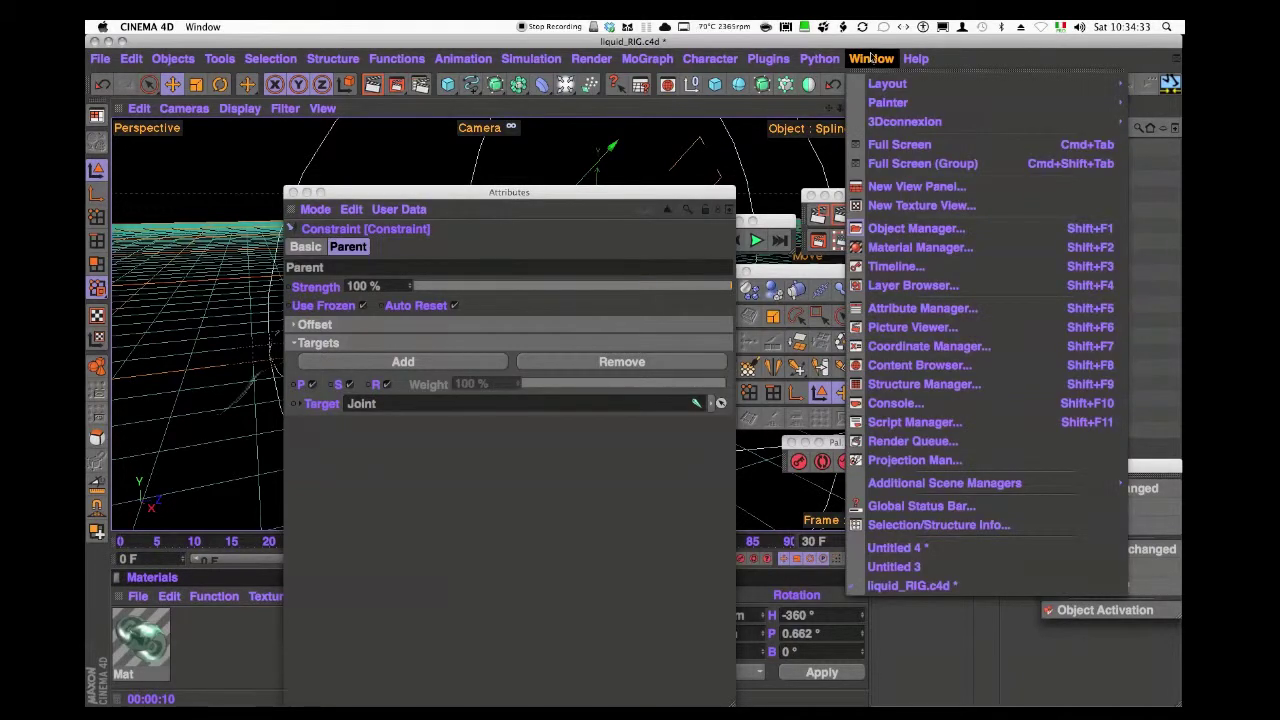
left_click(951, 521)
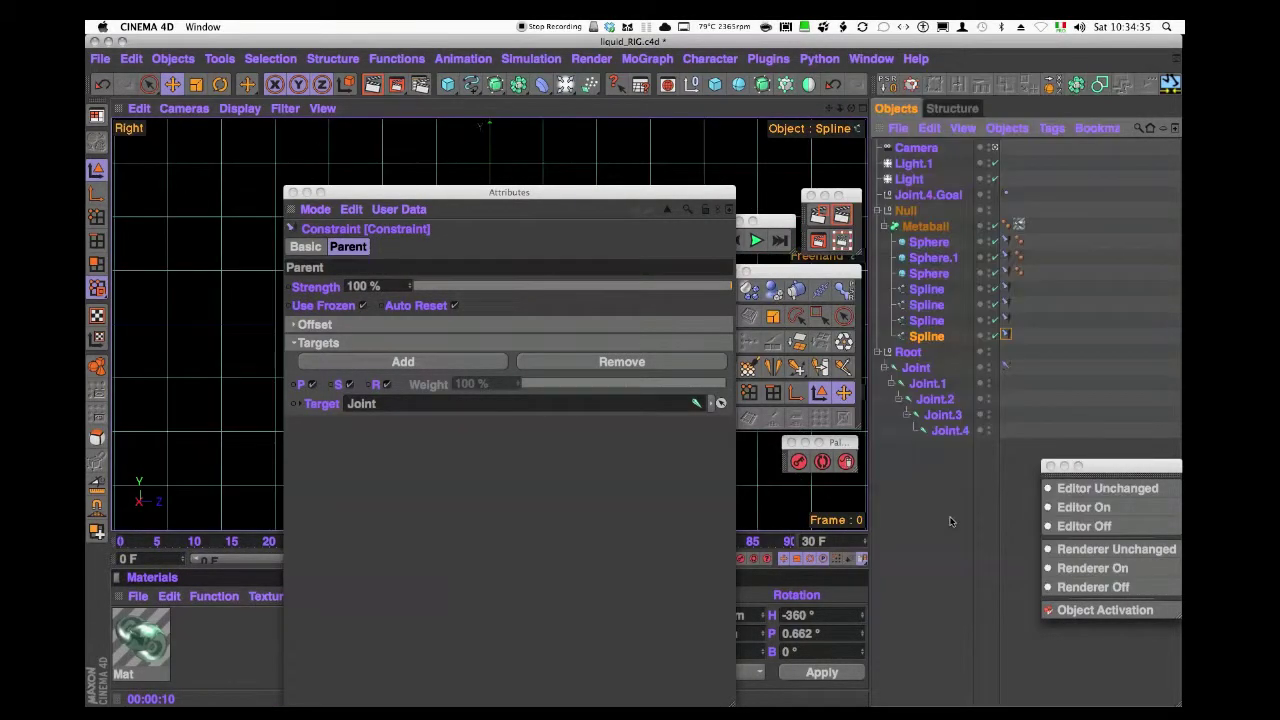
left_click(292, 192)
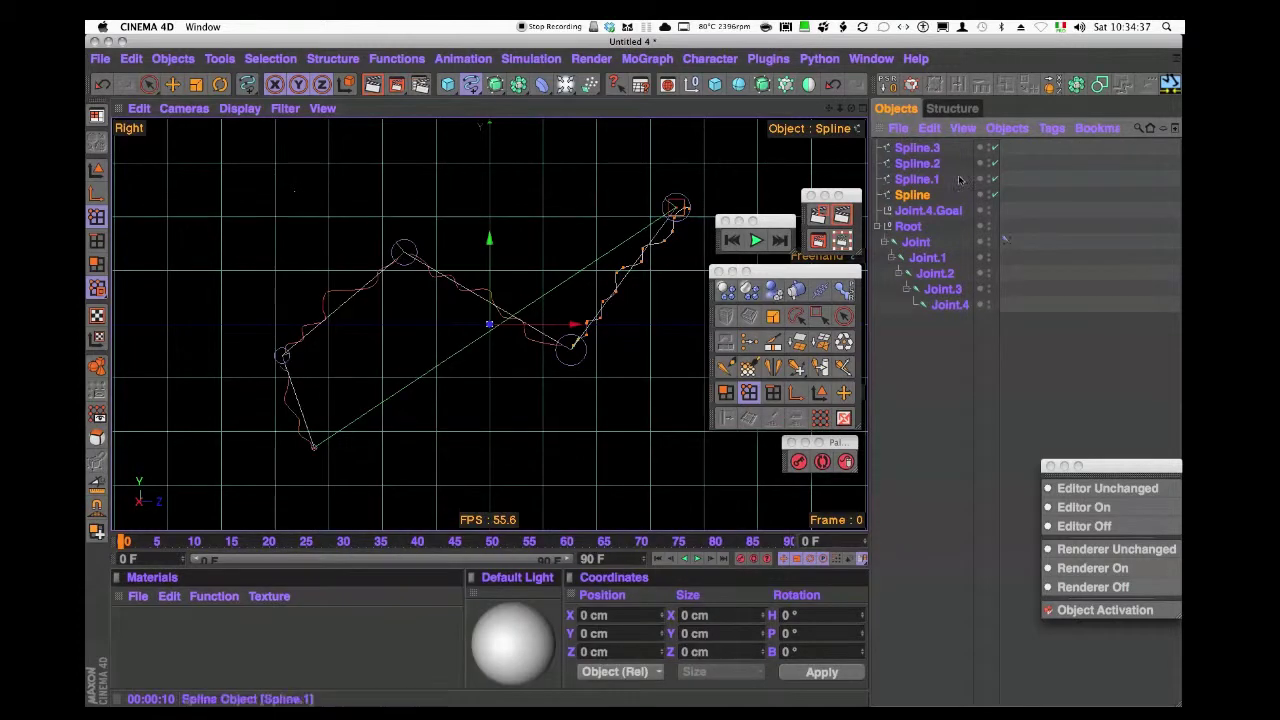
- Add a Parent constraint tag to Spline targeting Joint, with rotation turned off
left_click(1054, 128)
mouse_move(1055, 172)
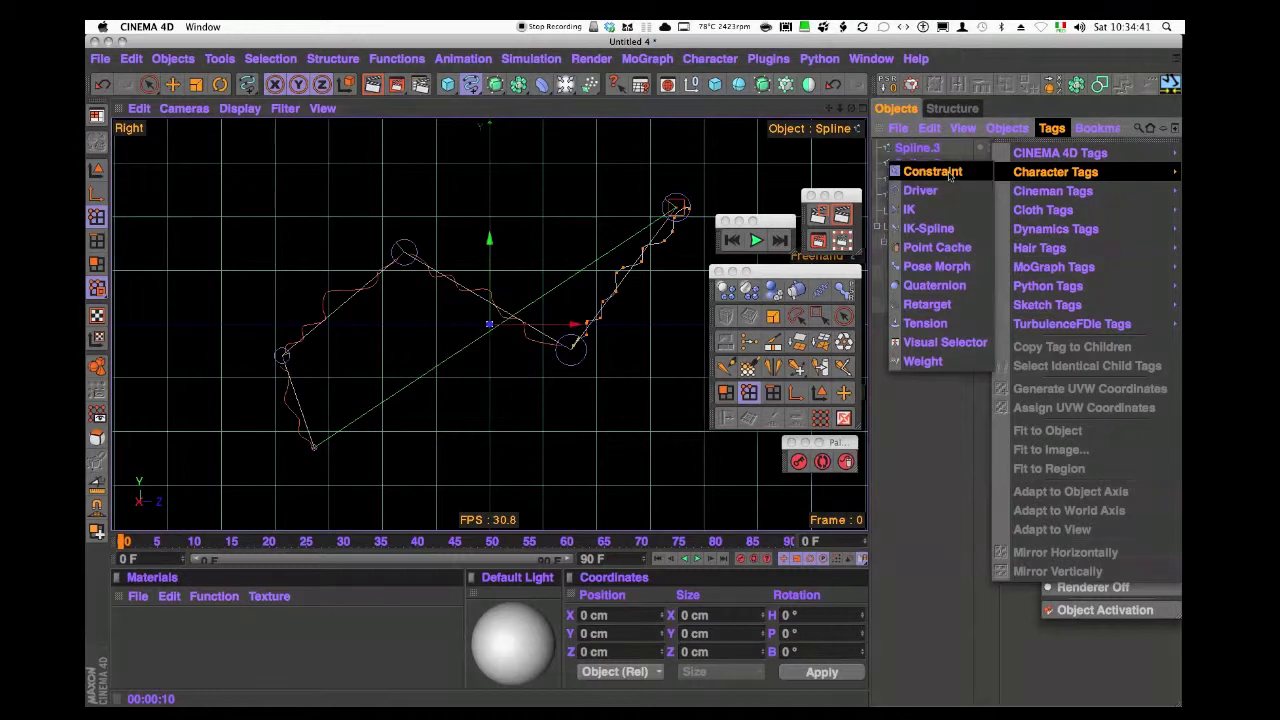
left_click(960, 172)
double_click(1006, 191)
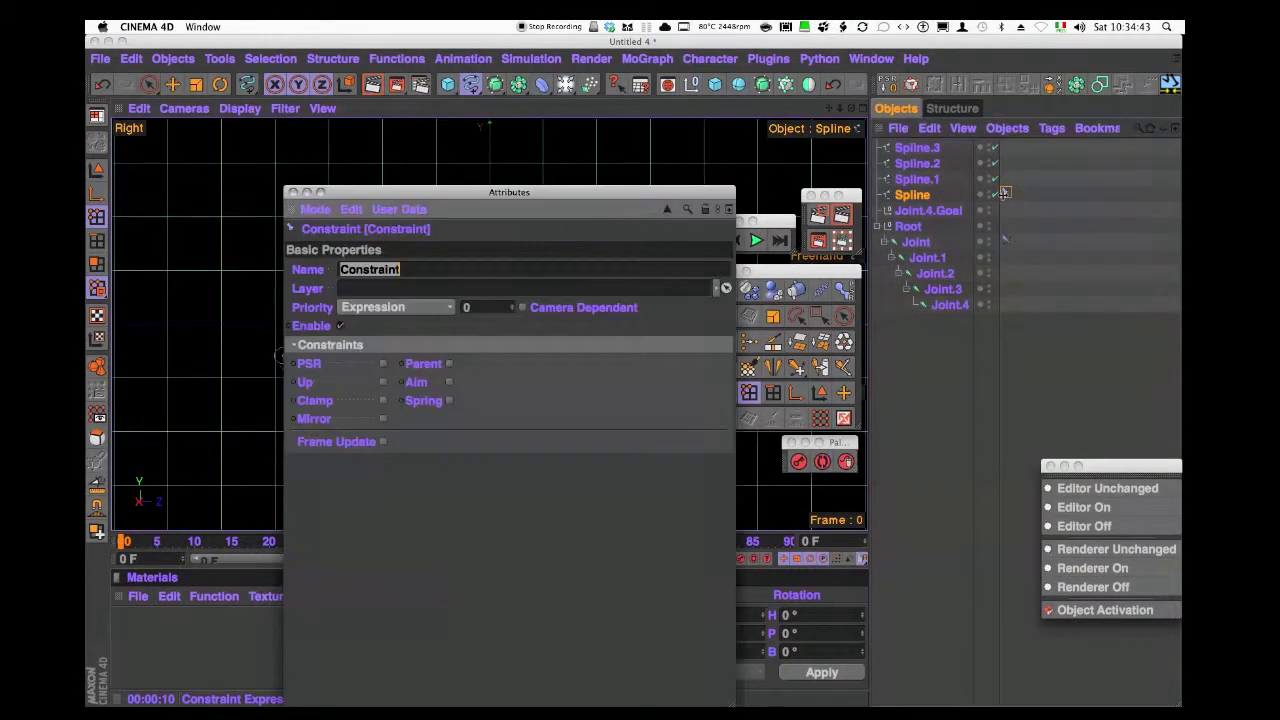
left_click(449, 364)
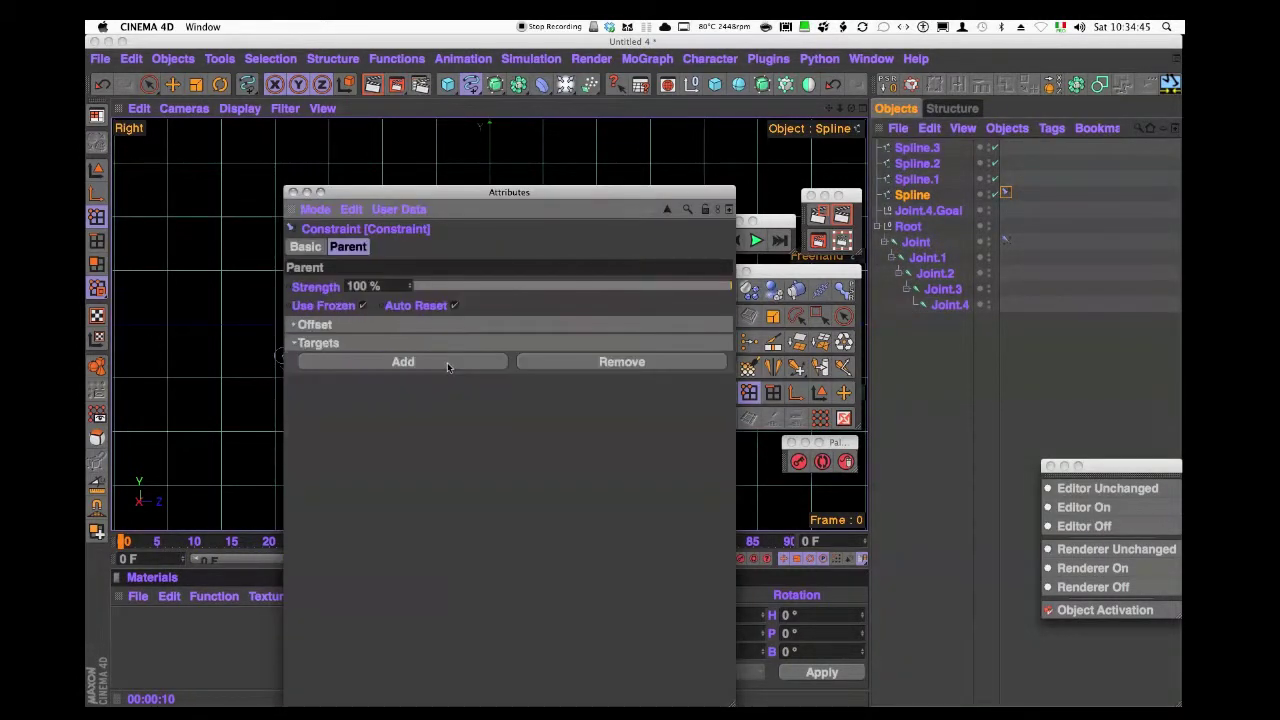
left_click(383, 361)
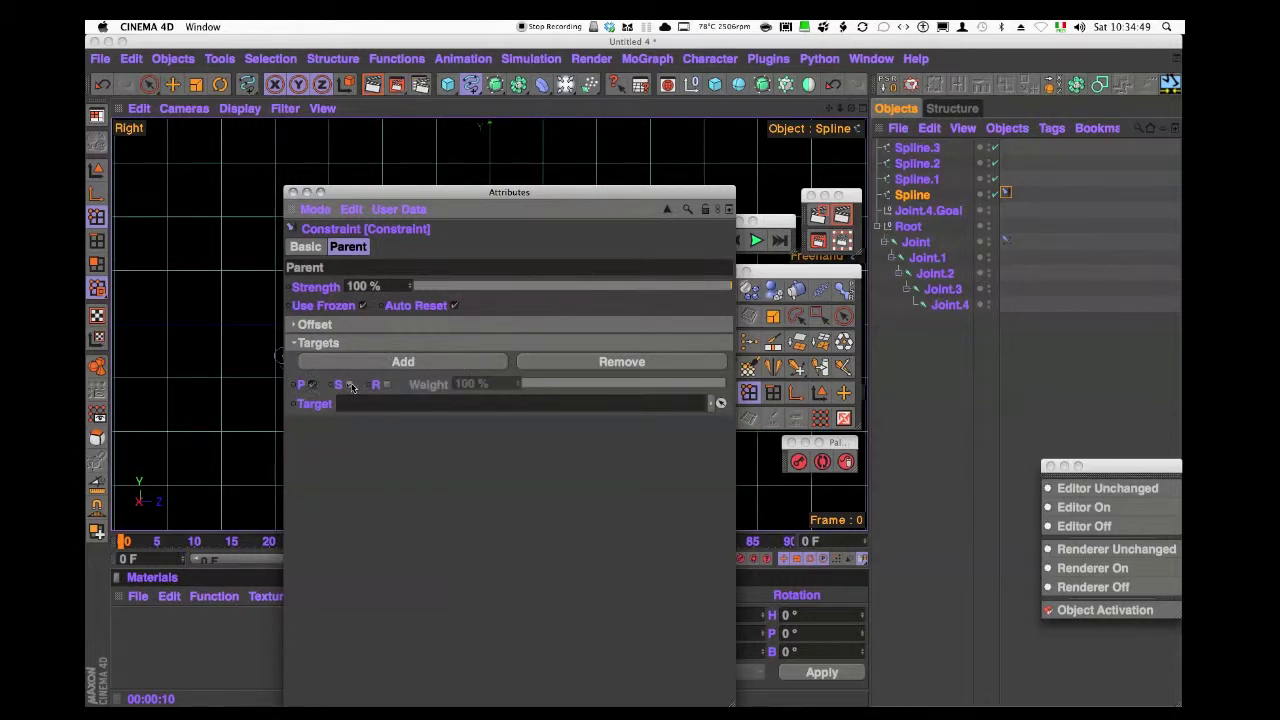
left_click(387, 385)
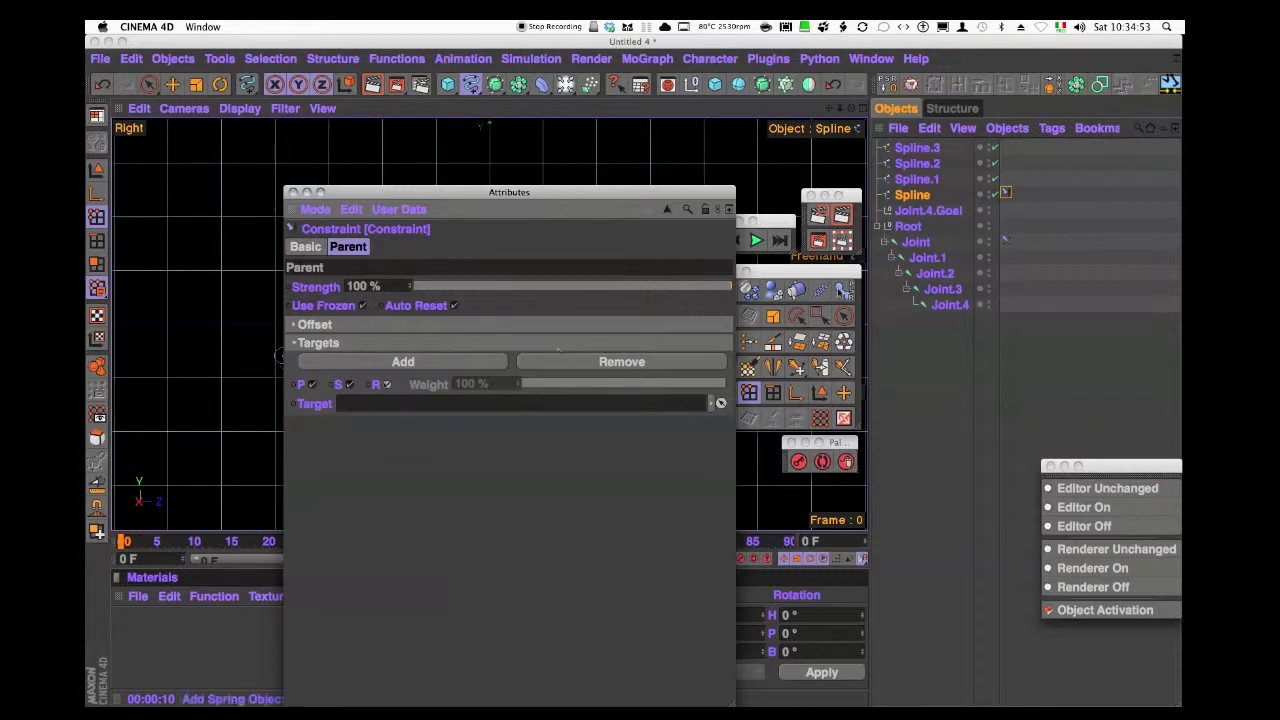
left_click_drag(920, 245, 545, 403)
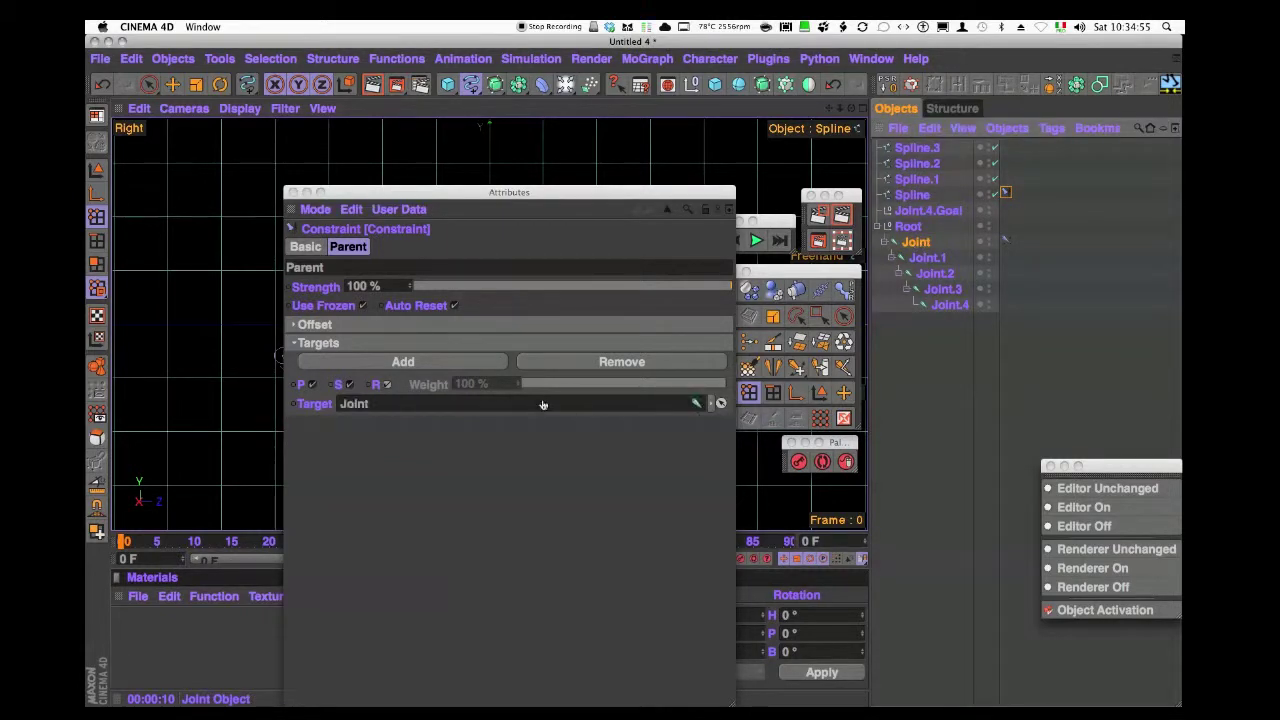
left_click_drag(614, 205, 876, 483)
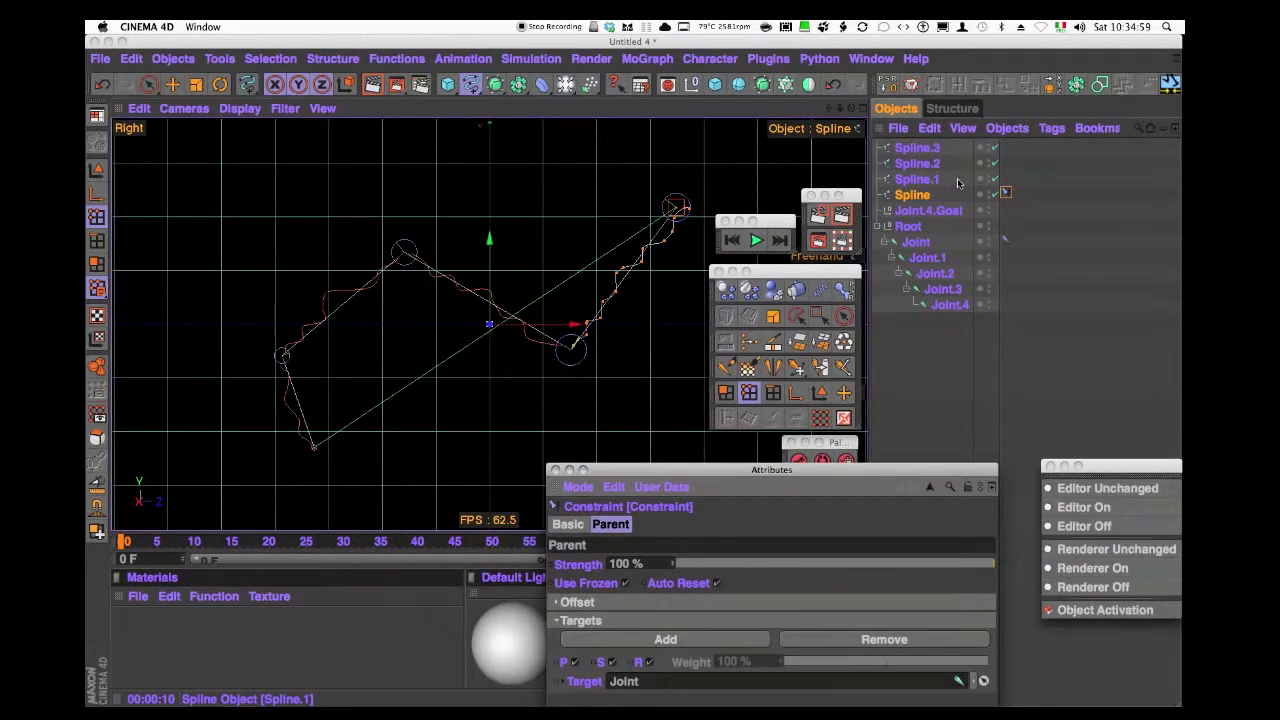
- Copy the constraint to Spline.1, Spline.2 and Spline.3, targeting Joint.1, Joint.2 and Joint.3
left_click(1086, 214)
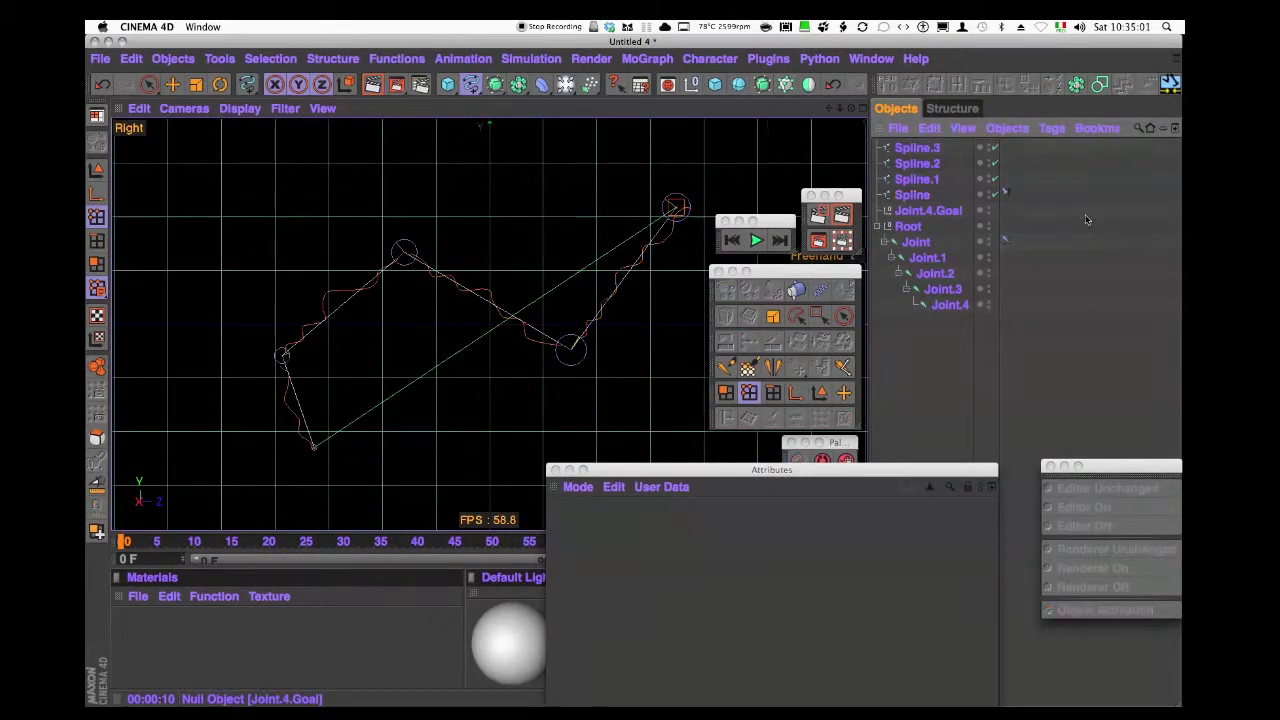
left_click(1005, 194)
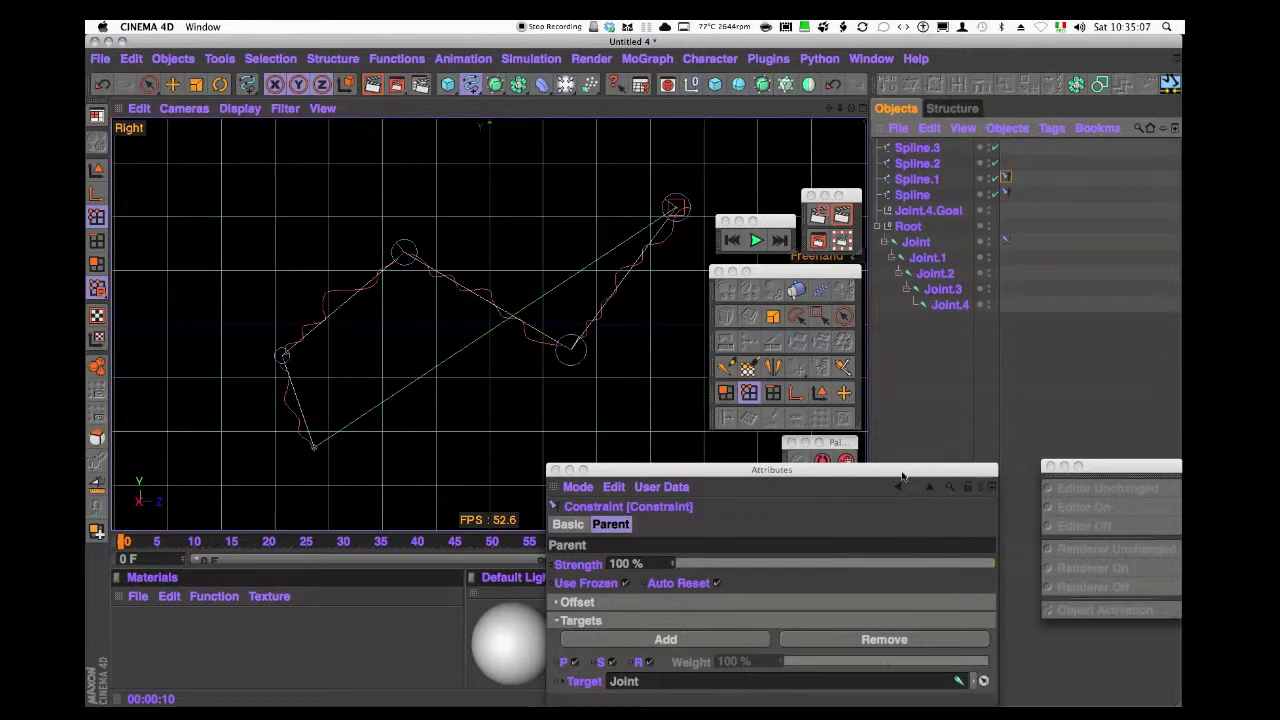
left_click_drag(906, 474, 978, 335)
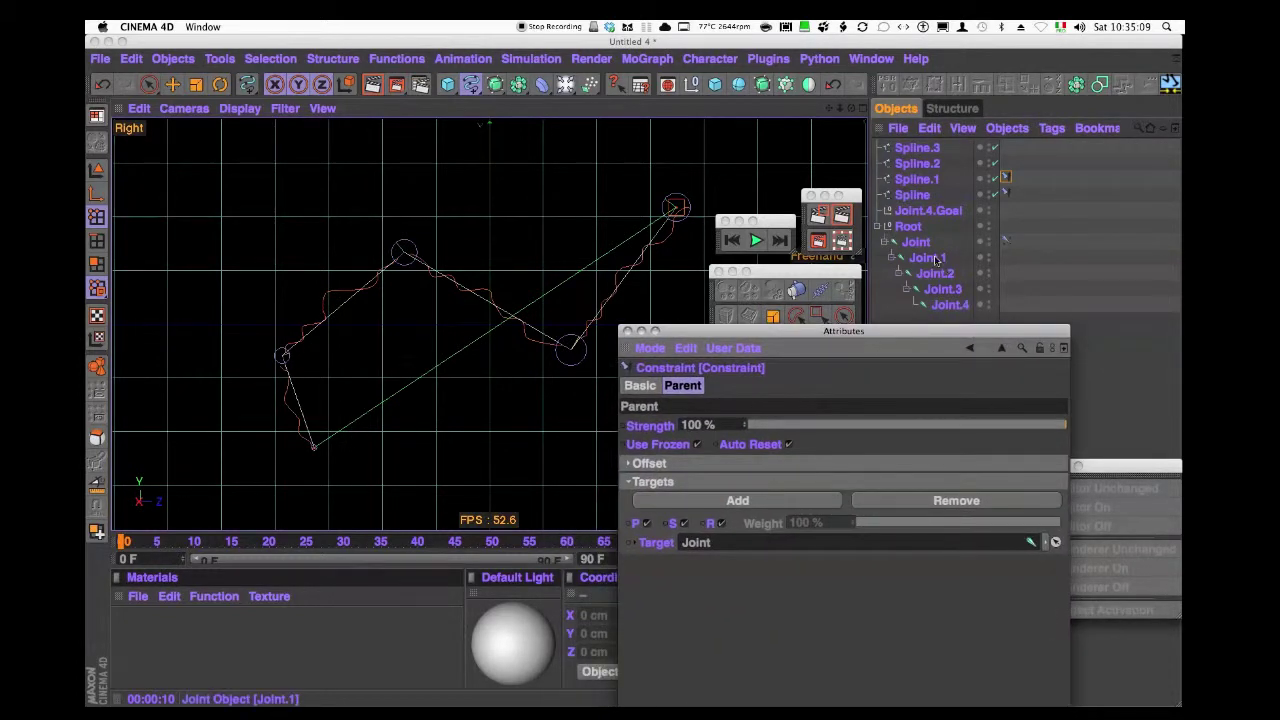
left_click_drag(937, 258, 776, 542)
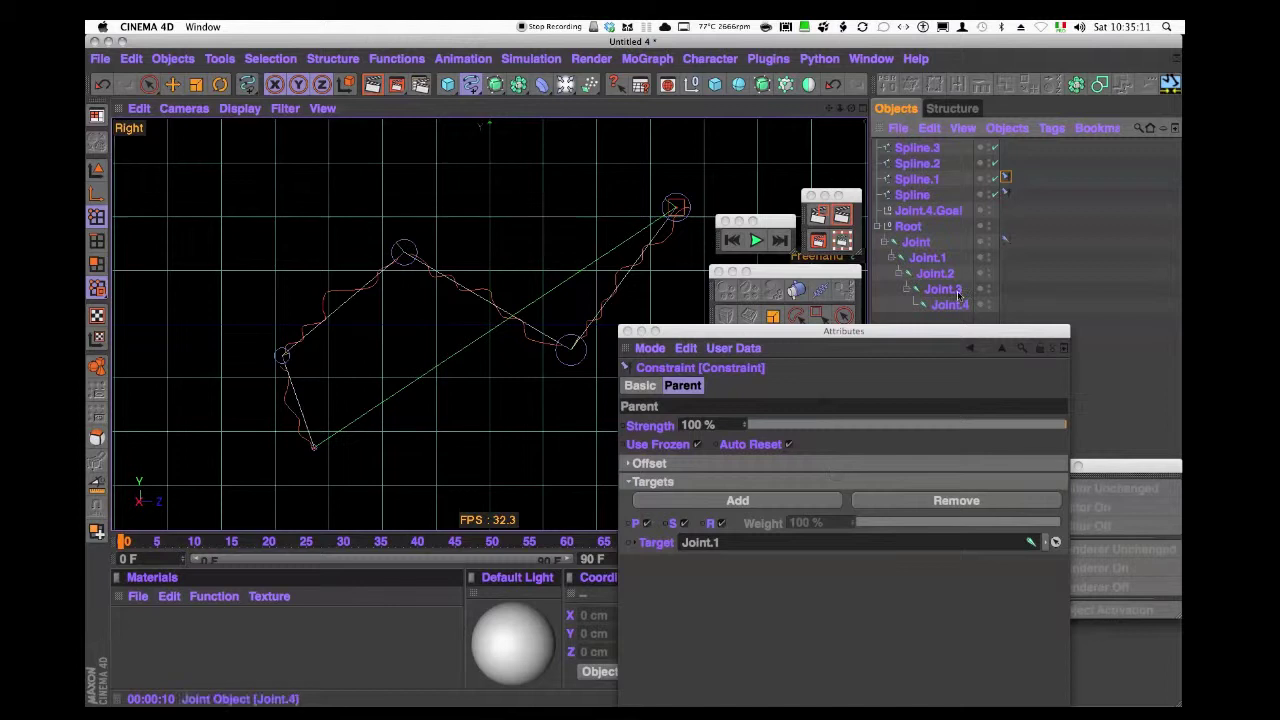
left_click(1064, 197)
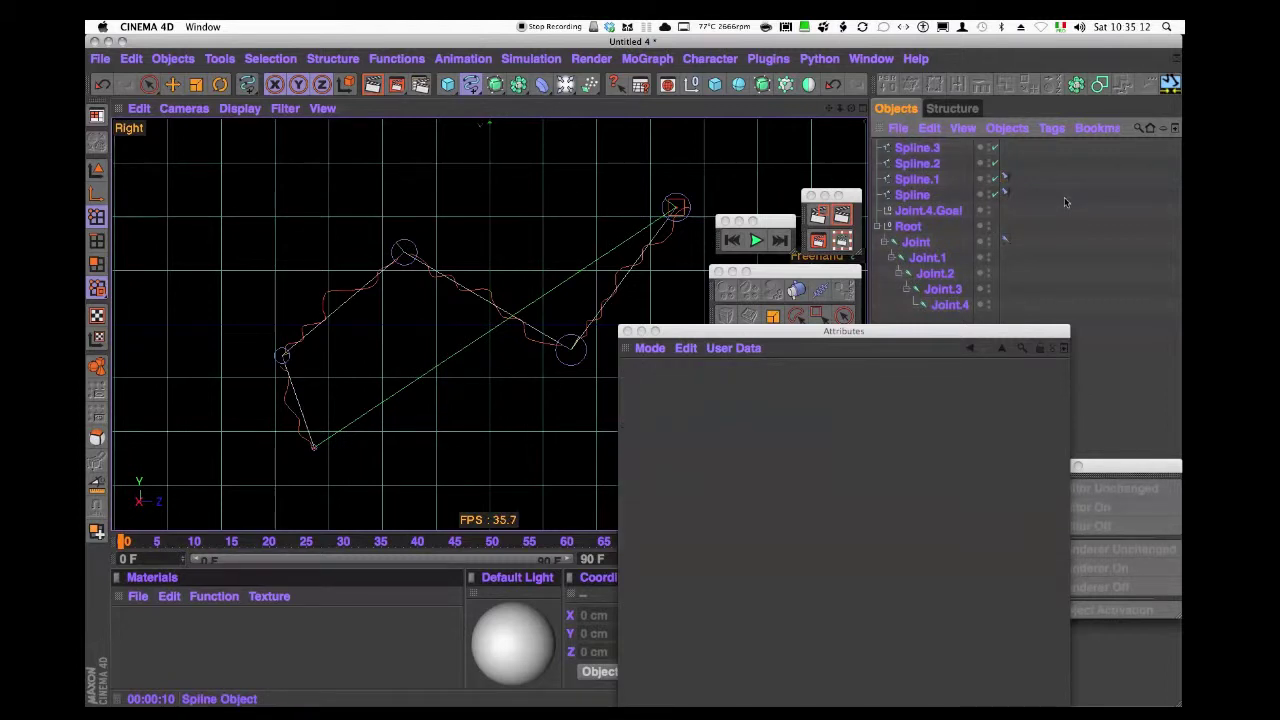
left_click(1005, 178)
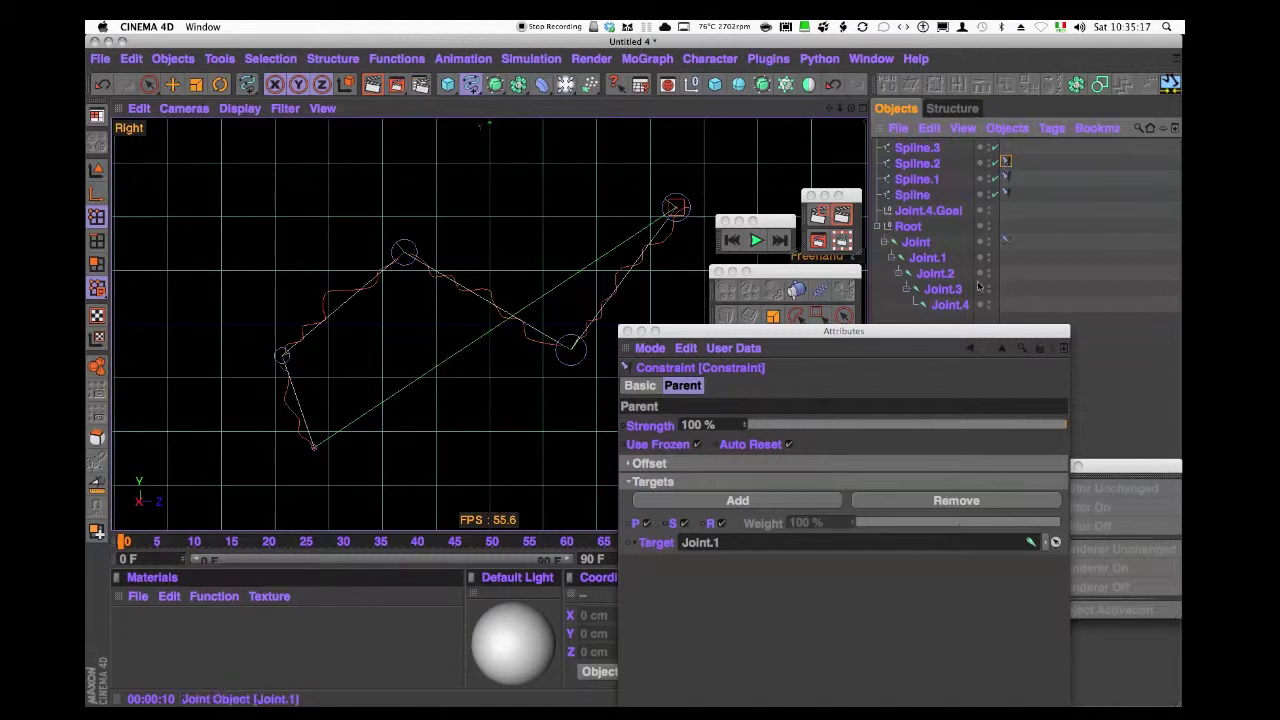
left_click_drag(940, 274, 800, 542)
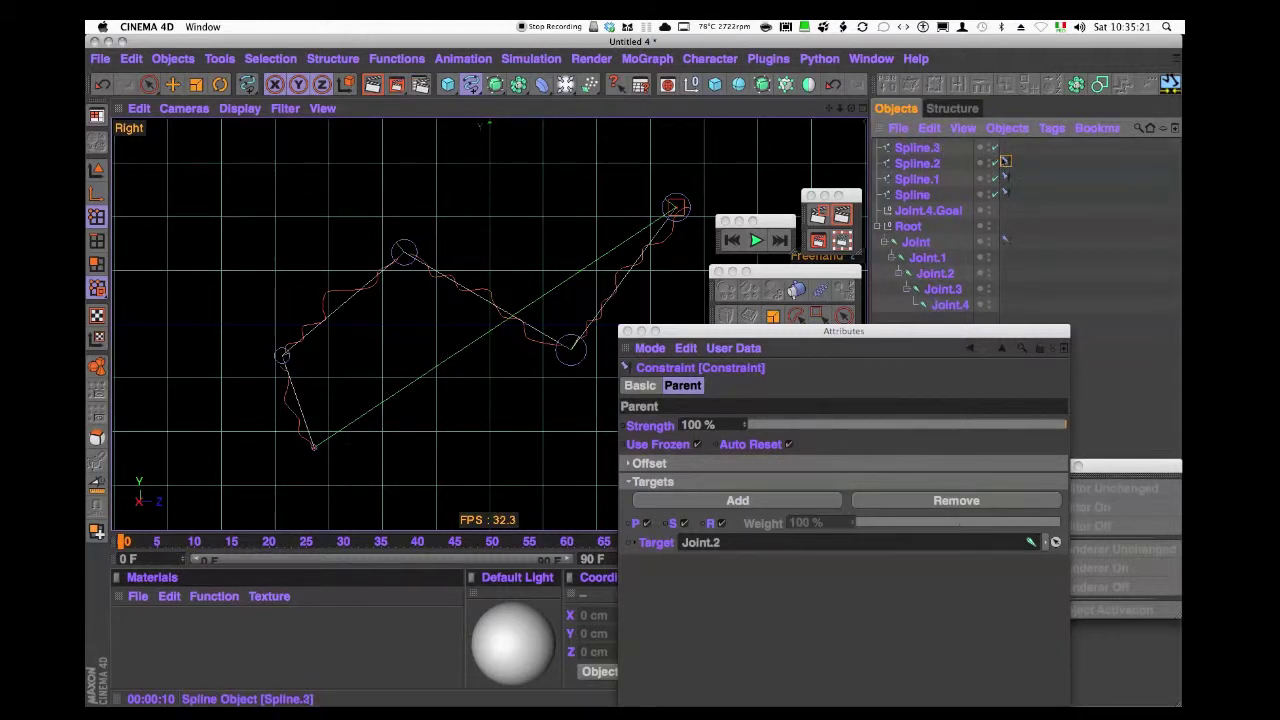
left_click(1032, 161)
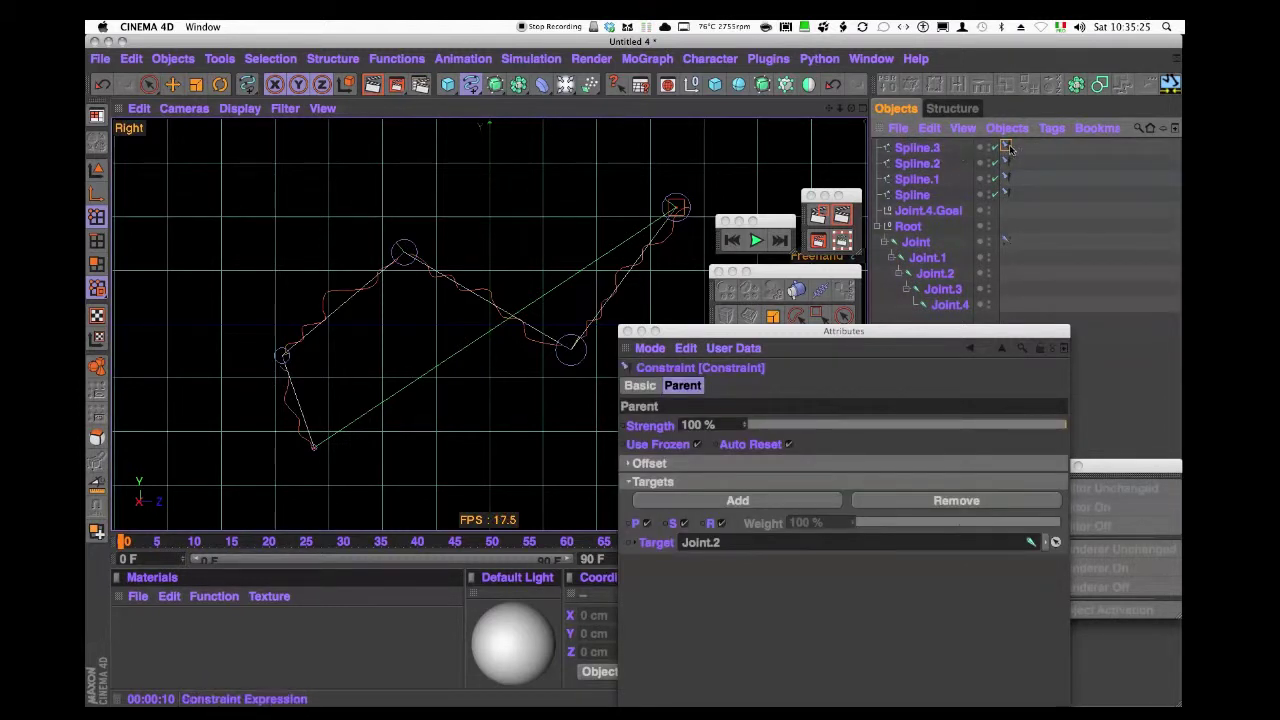
left_click(945, 294)
left_click_drag(946, 297, 849, 517)
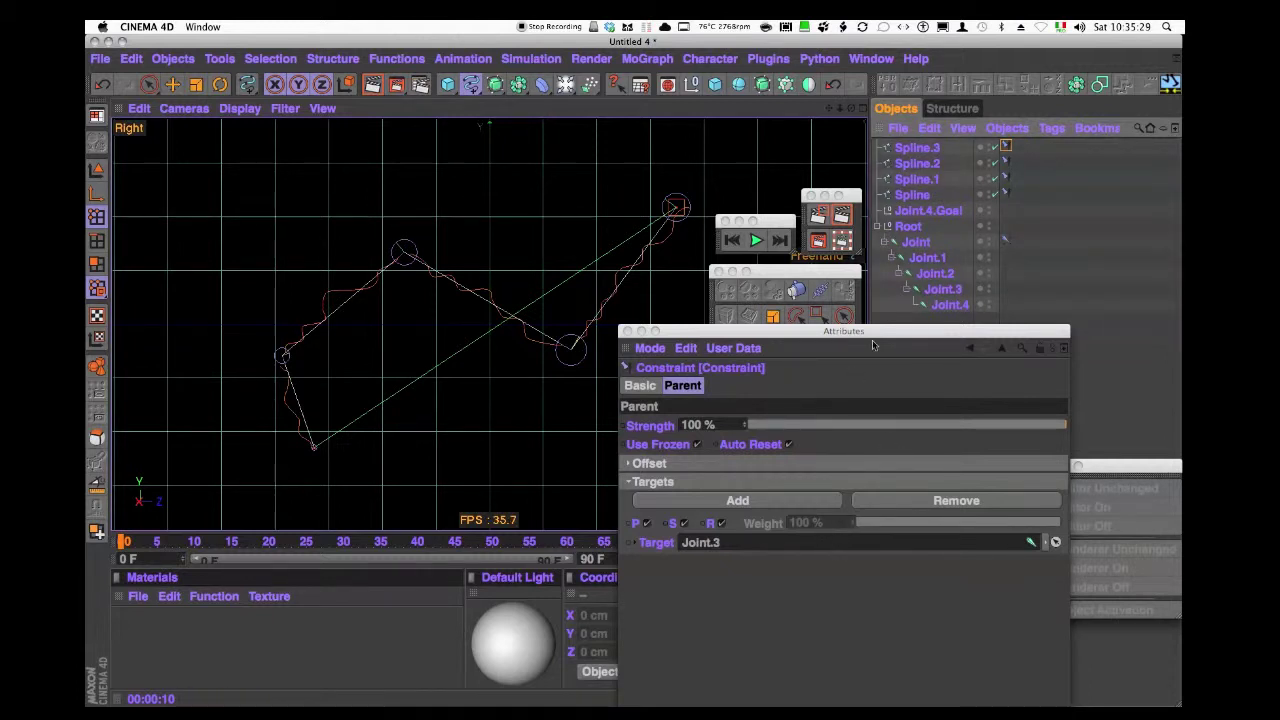
left_click_drag(872, 333, 898, 573)
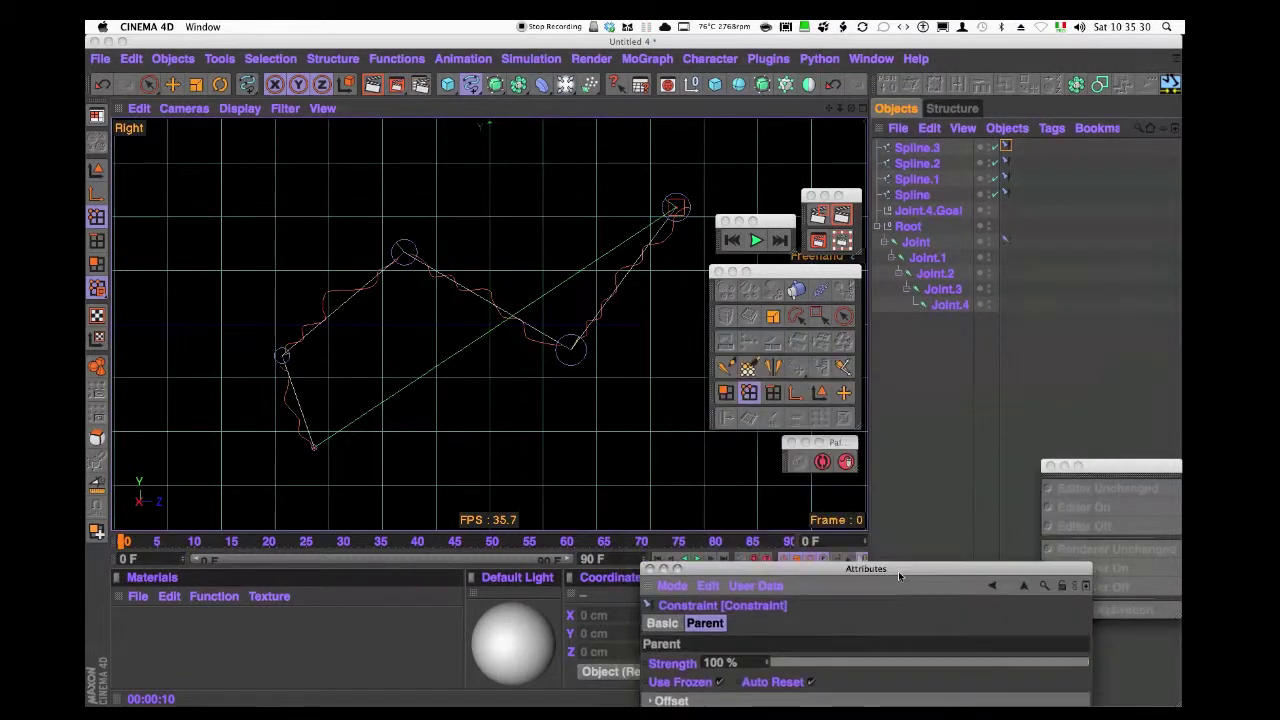
- Slide Joint.4.Goal about 55 cm along Z
left_click(844, 392)
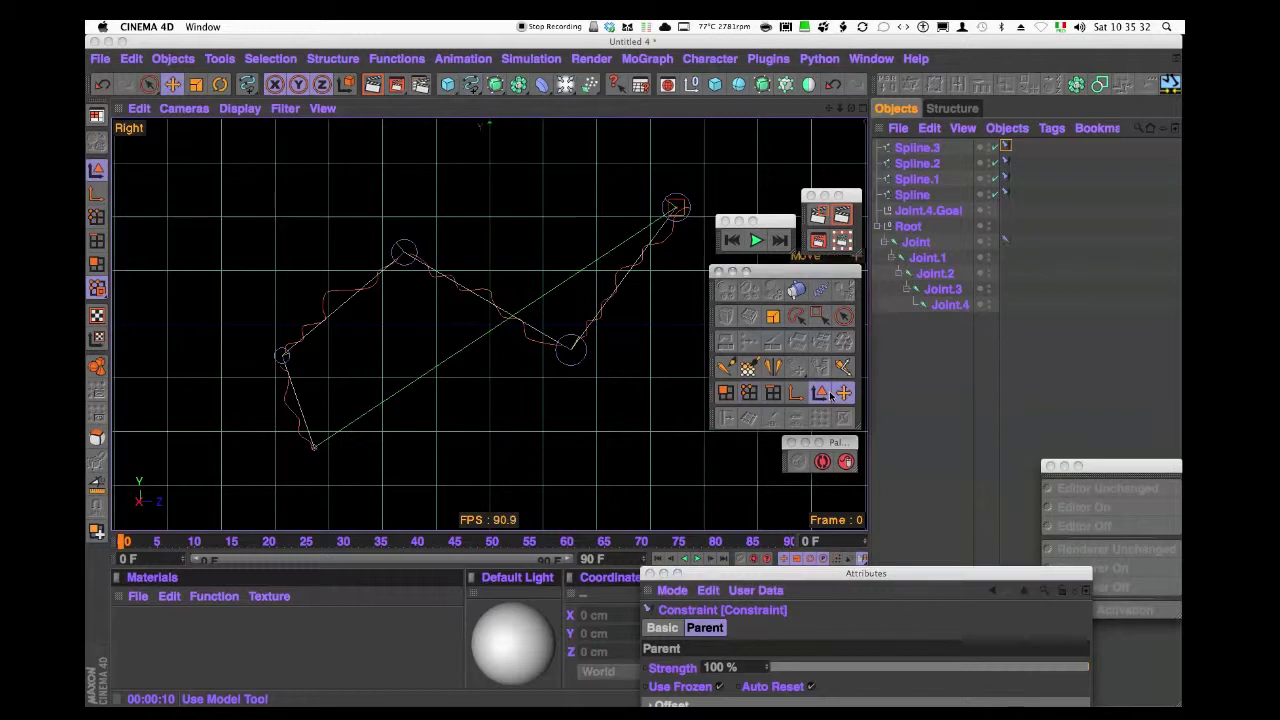
left_click(930, 210)
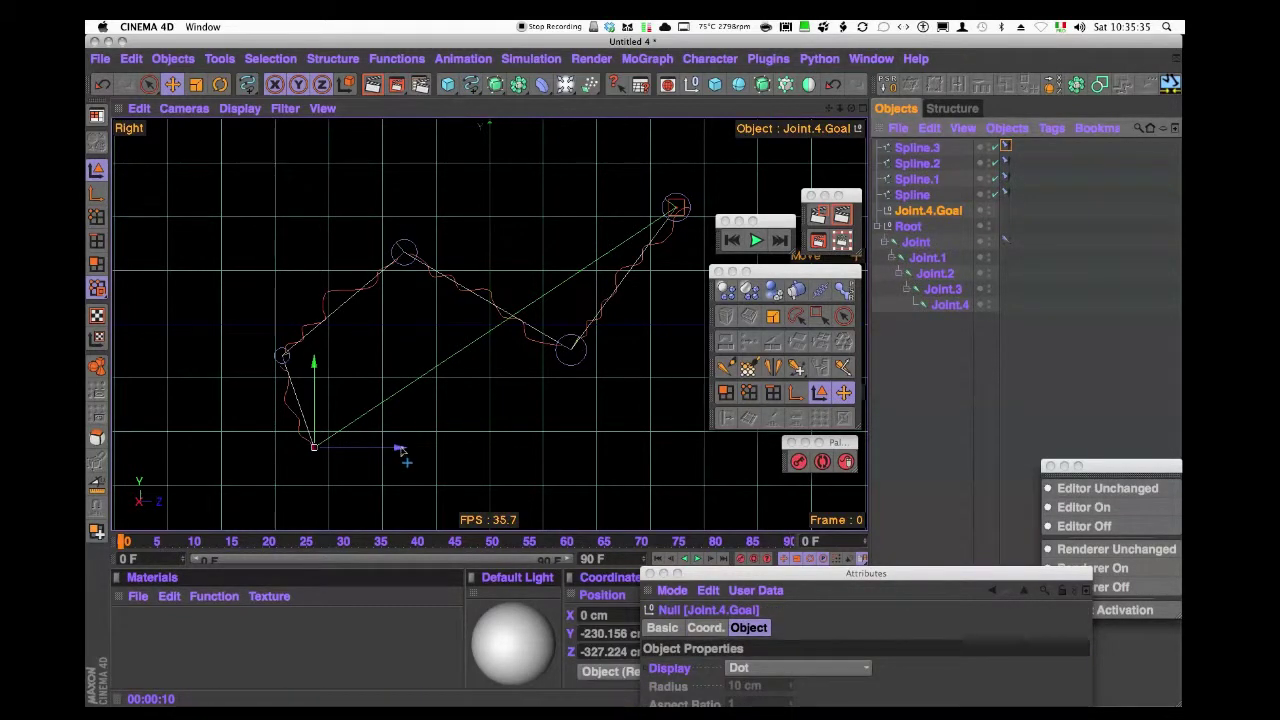
left_click_drag(408, 447, 408, 449)
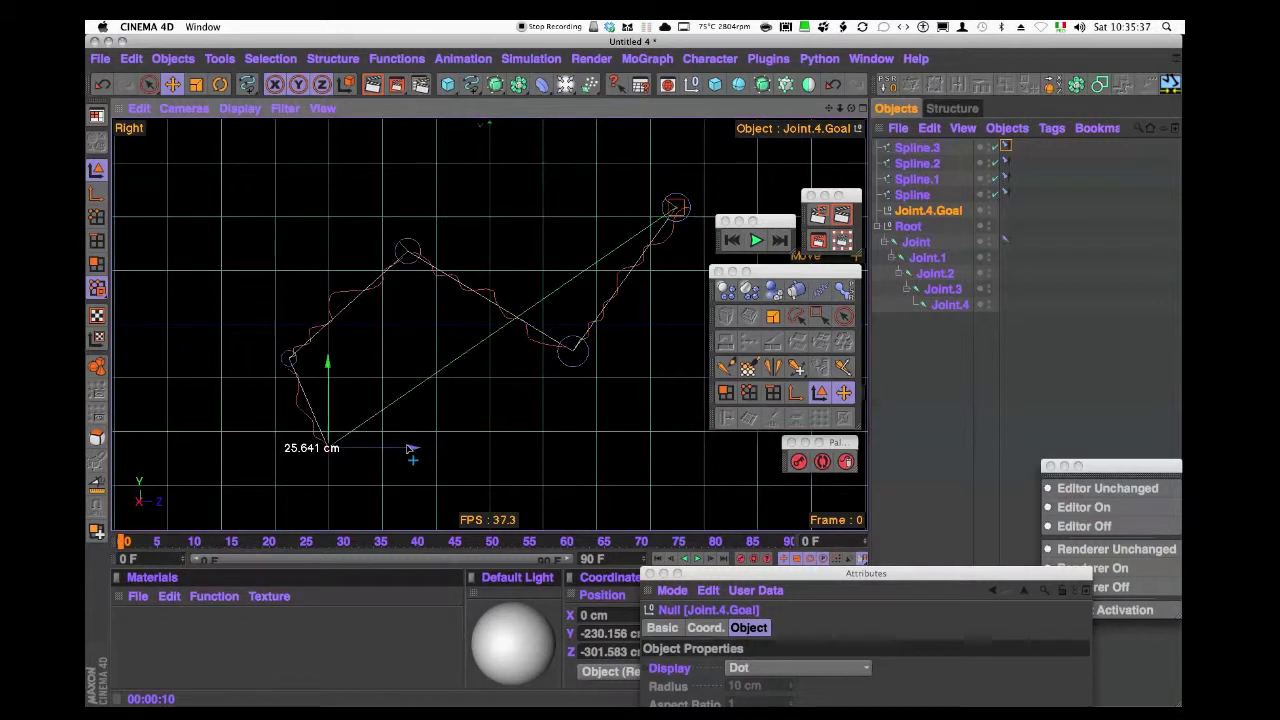
- Add a Sphere at the chain's upper end and reduce its radius
left_click(738, 85)
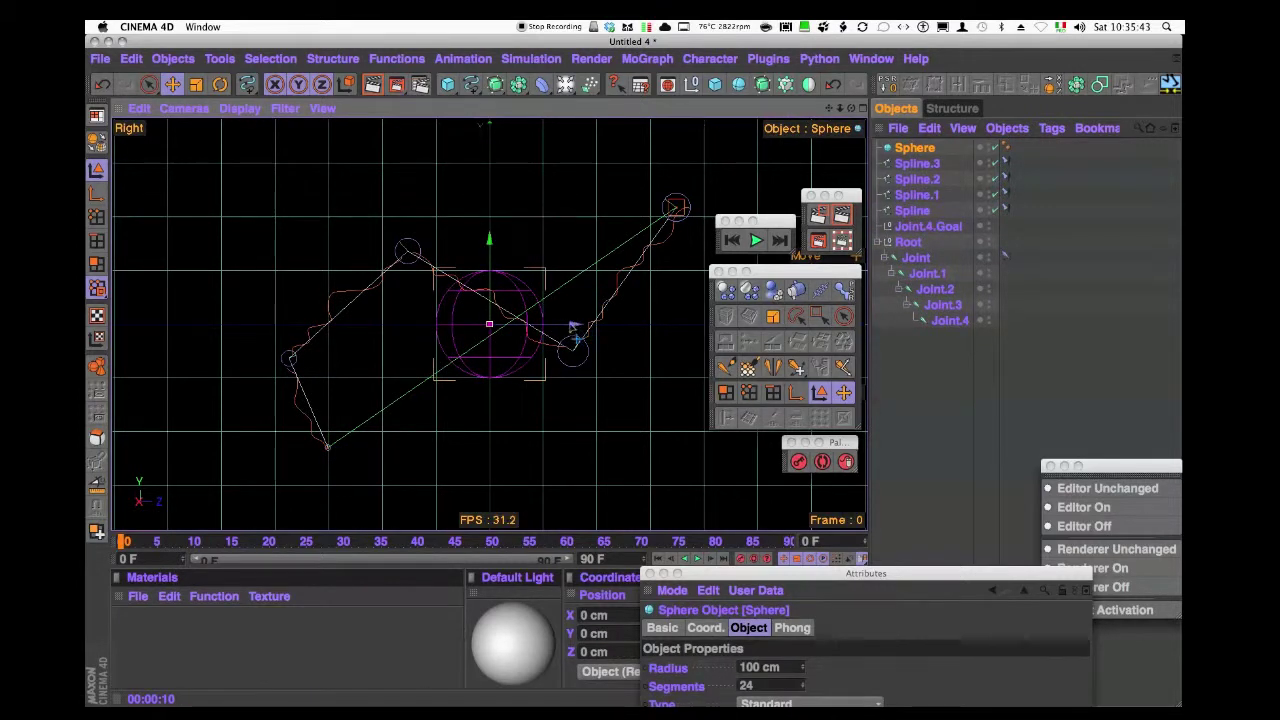
mouse_move(576, 334)
left_mouse_down()
mouse_move(603, 341)
mouse_move(672, 310)
mouse_move(672, 195)
left_mouse_up()
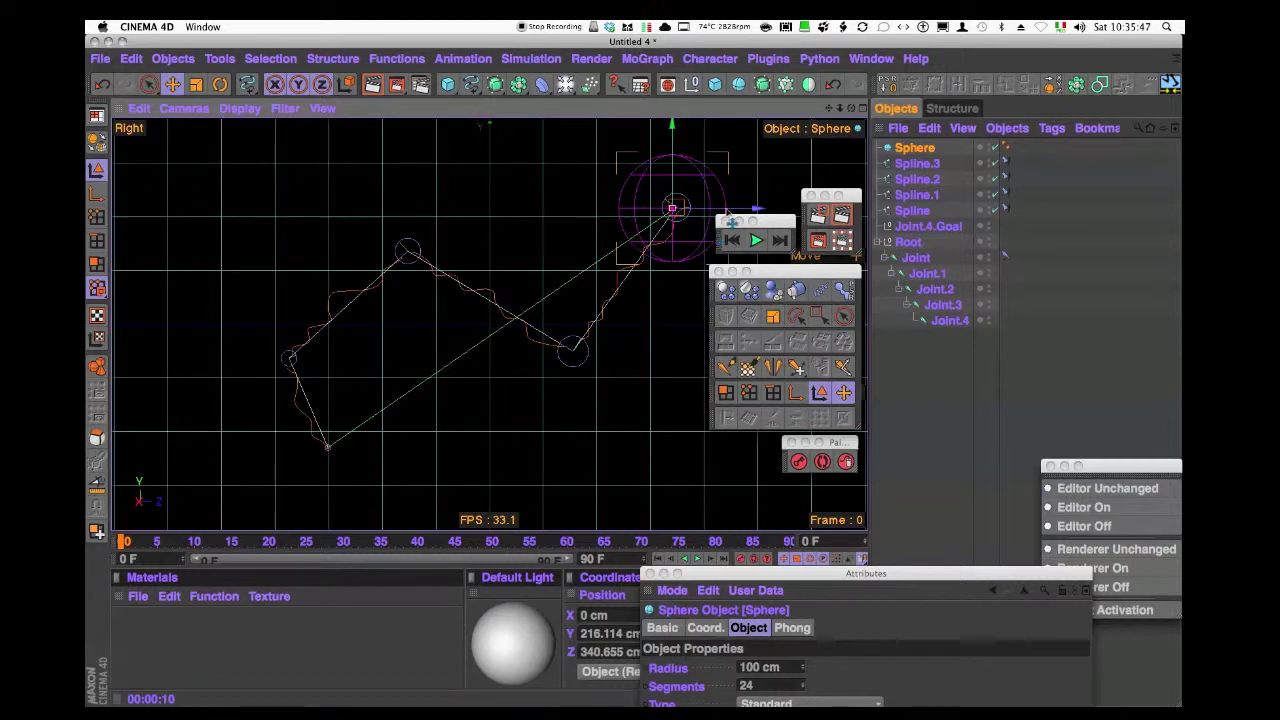
middle_click_drag(590, 350, 553, 355, "alt")
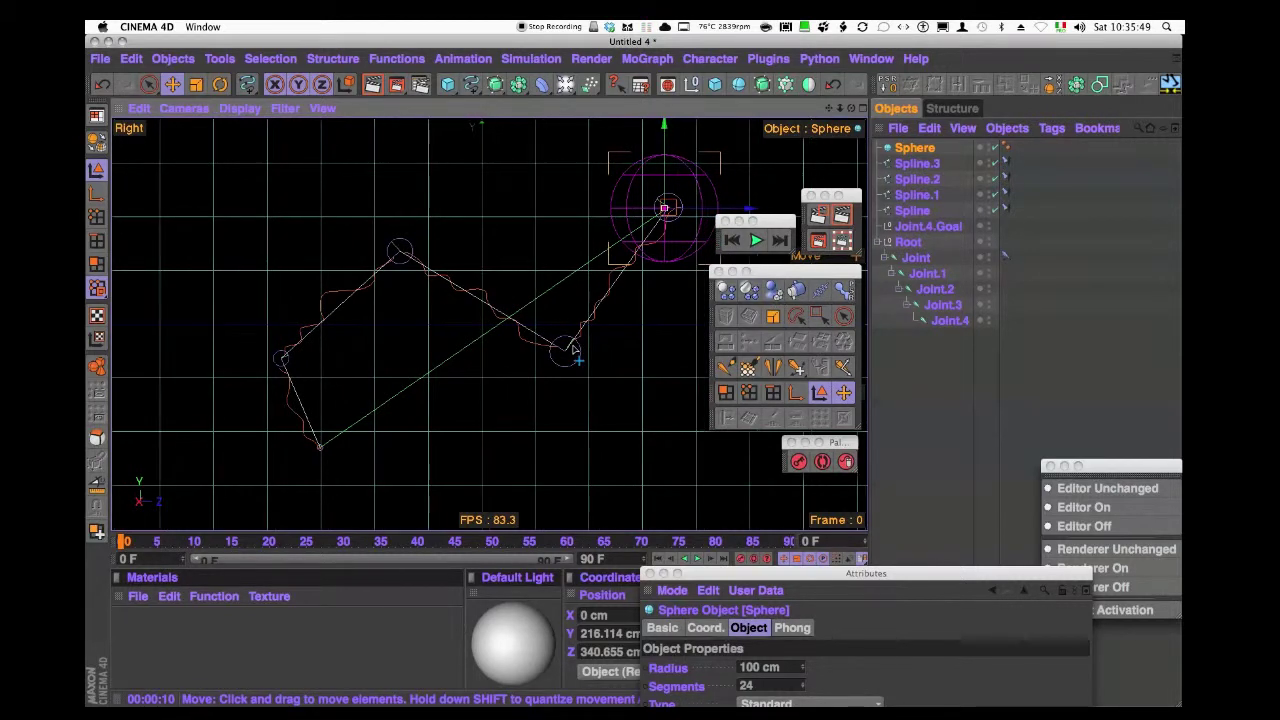
key("F1")
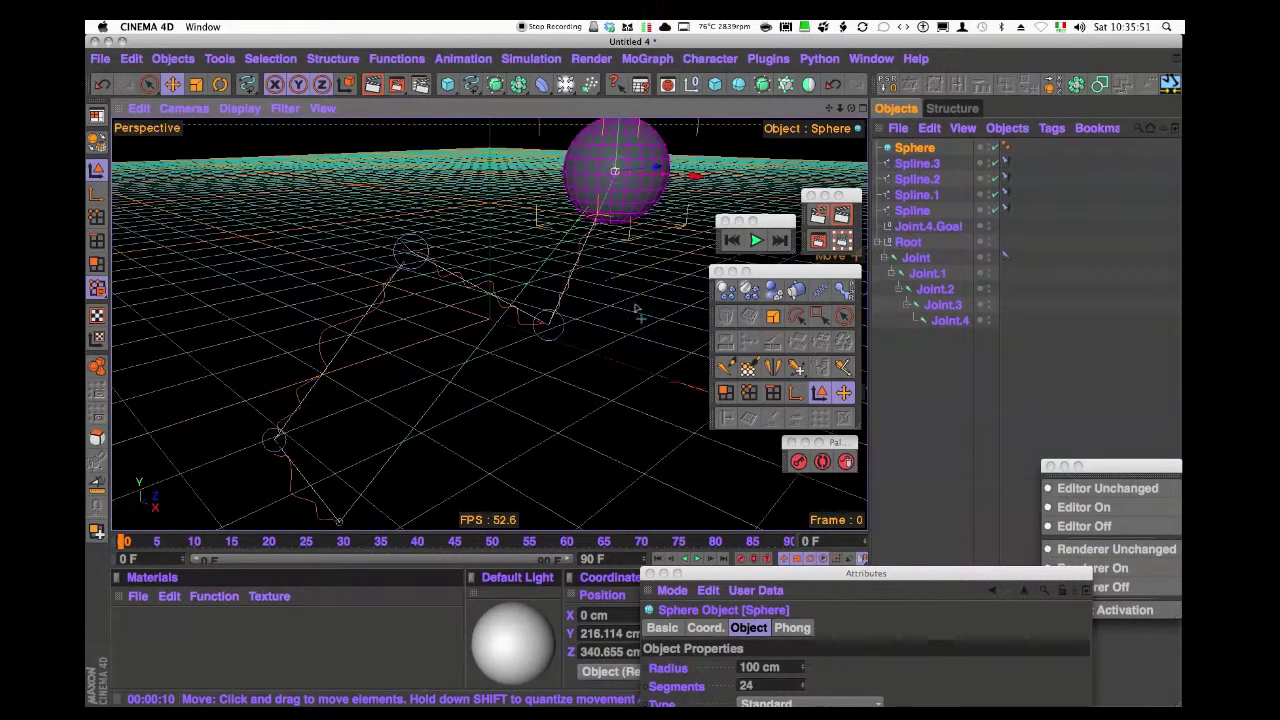
left_click_drag(668, 172, 670, 174)
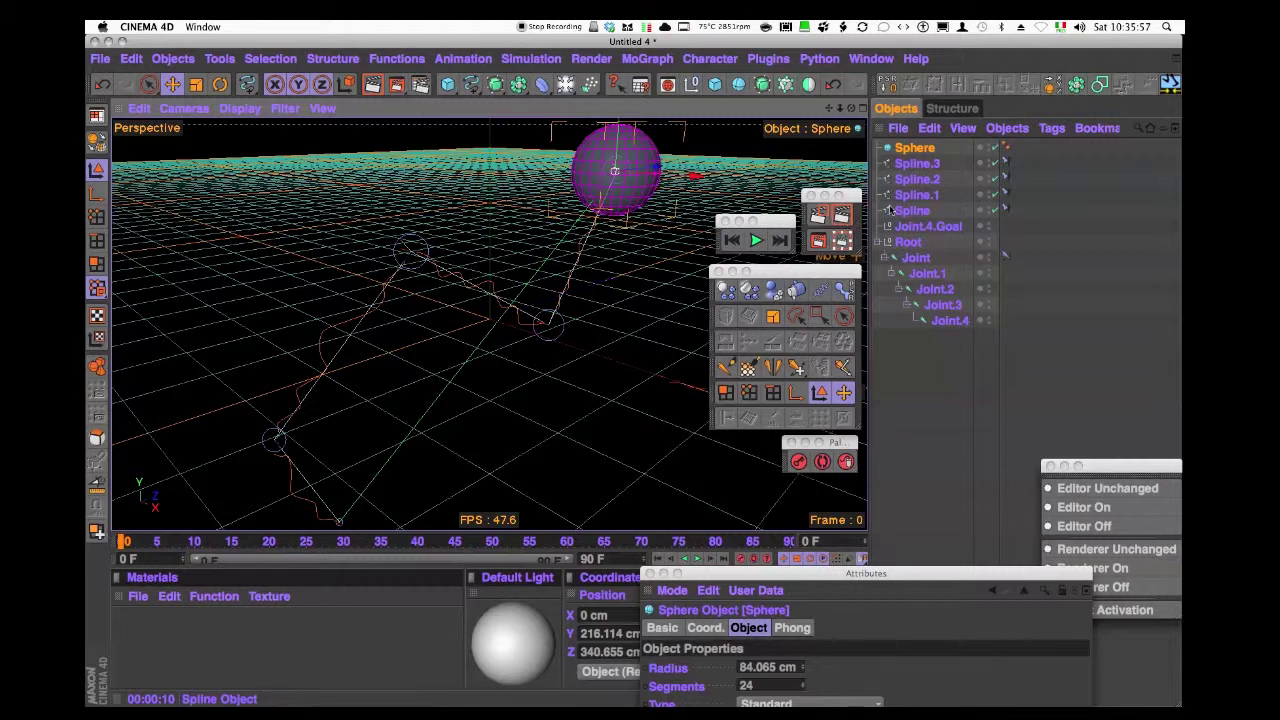
- Give the Sphere a copy of Spline's constraint tag
left_click(1006, 211)
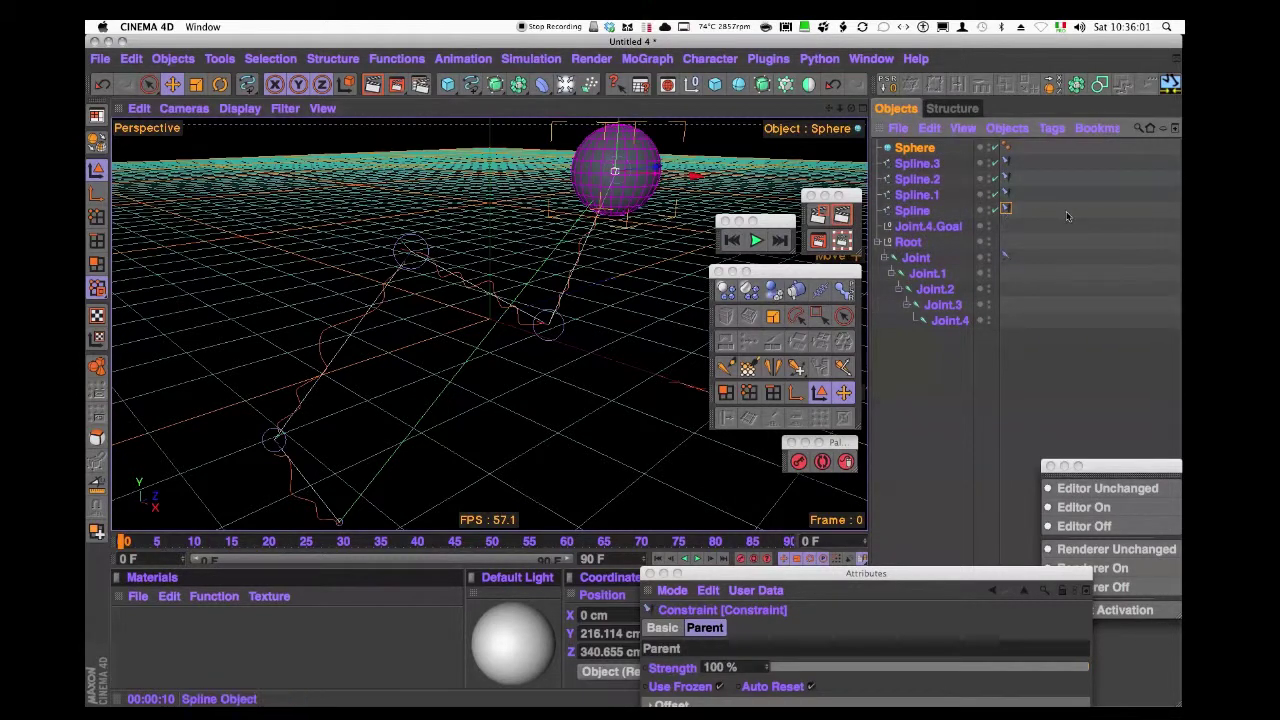
left_click(1072, 244)
left_click(1005, 210)
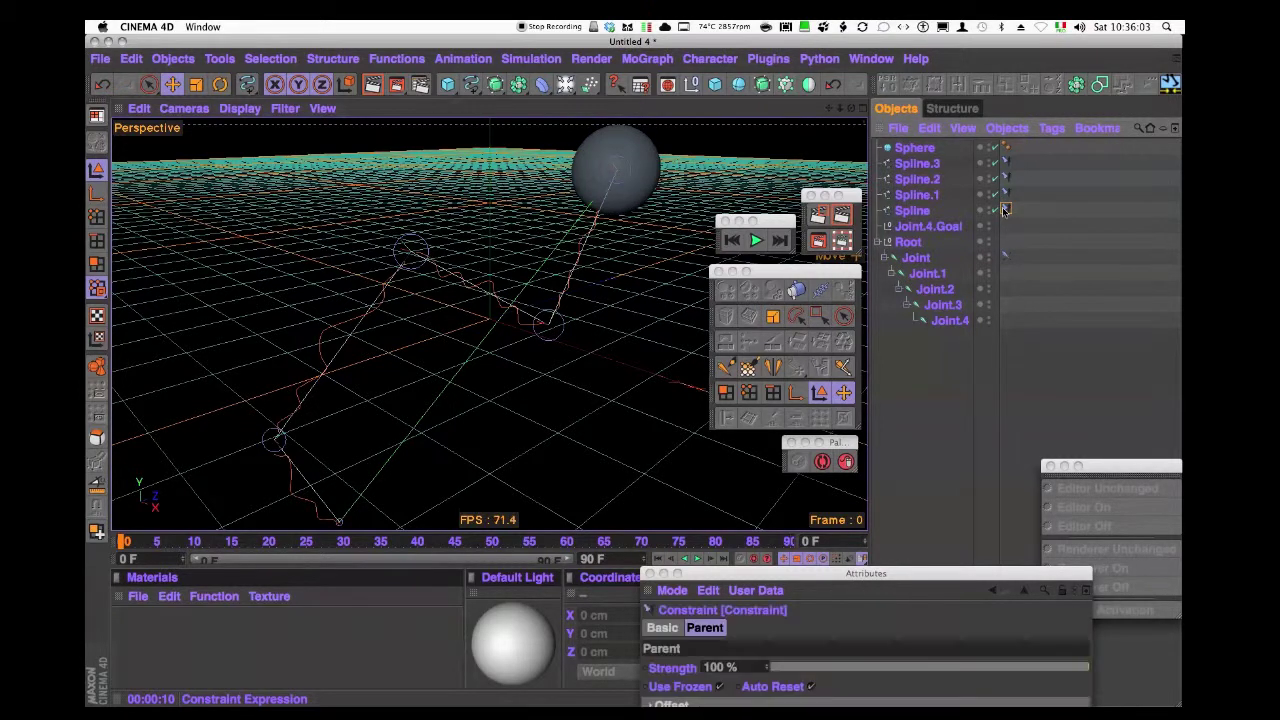
left_click_drag(1006, 210, 936, 152)
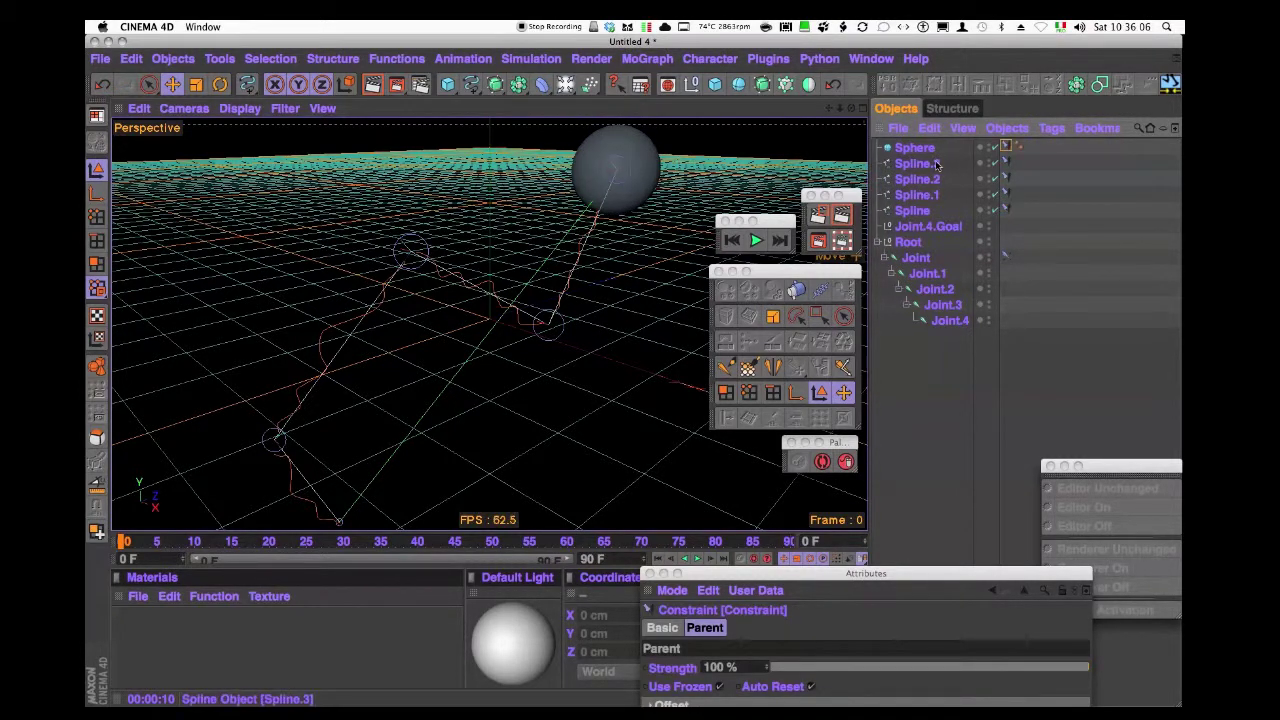
left_click(1052, 288)
- Add Sphere.1 at Y -43.955 cm, Z 157.507 cm with a 63.519 cm radius
left_click(737, 88)
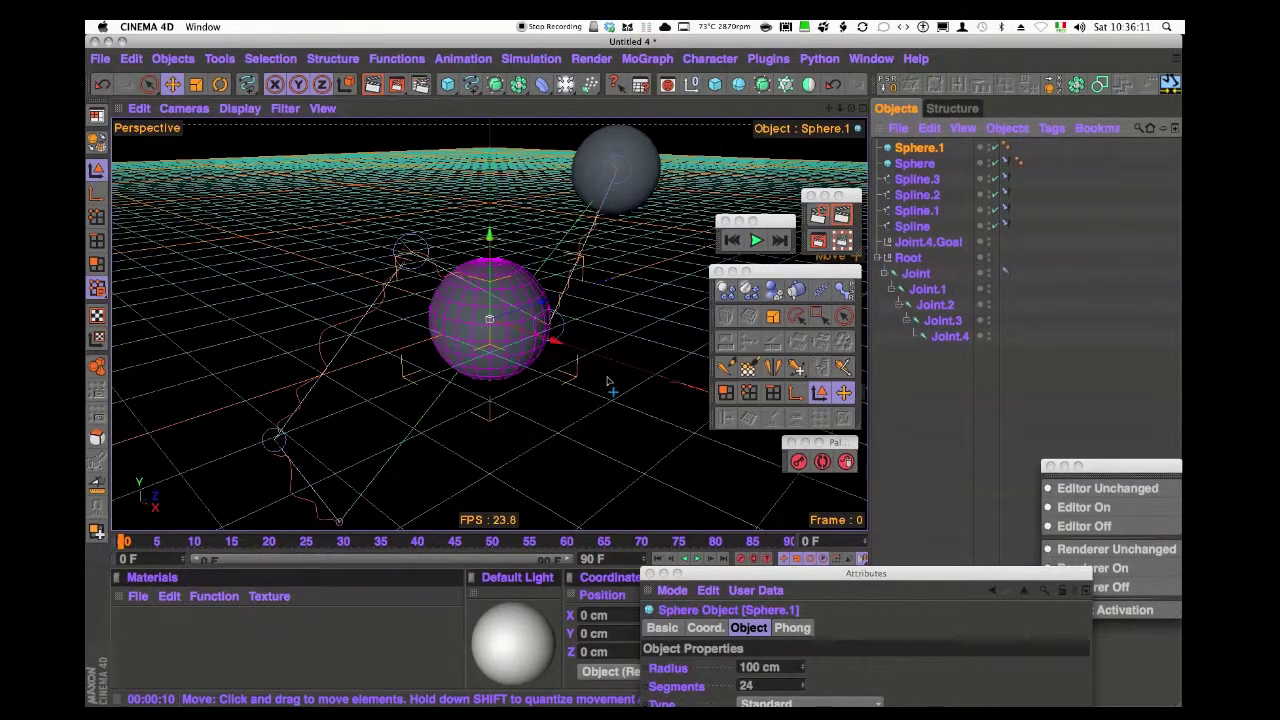
key("F4")
key("F3")
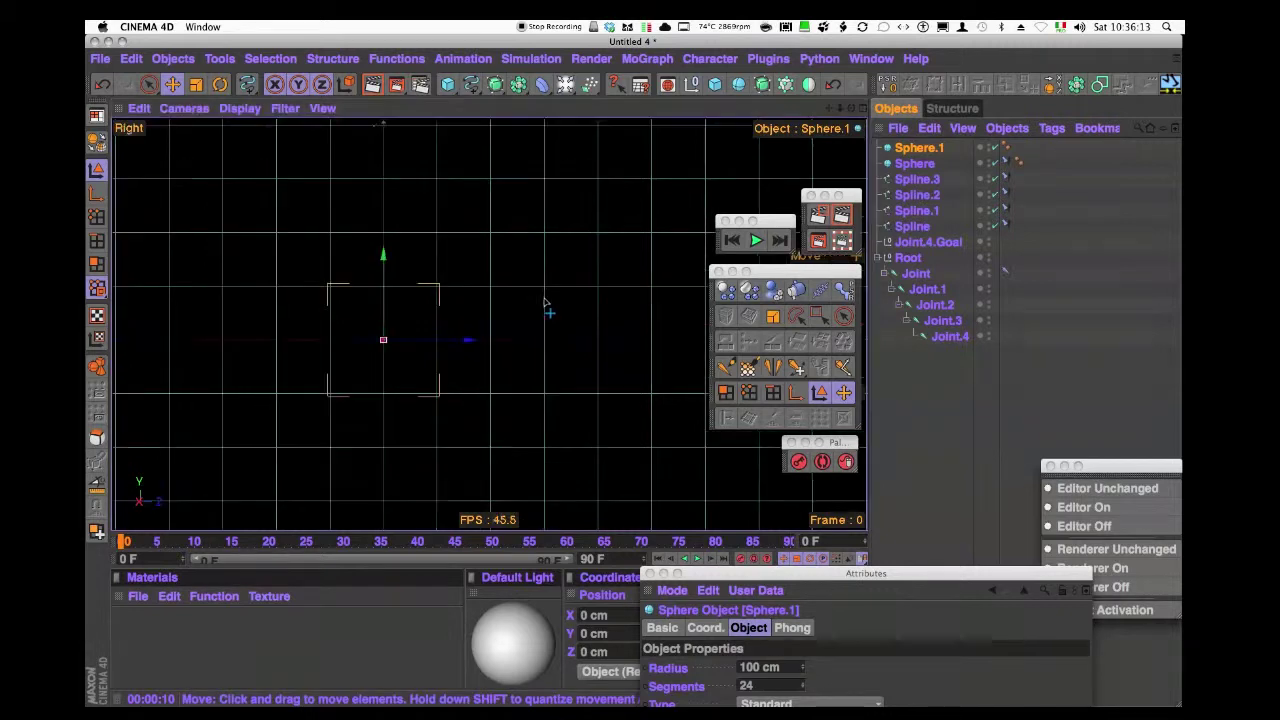
mouse_move(470, 341)
left_mouse_down()
mouse_move(497, 343)
mouse_move(473, 335)
left_mouse_up()
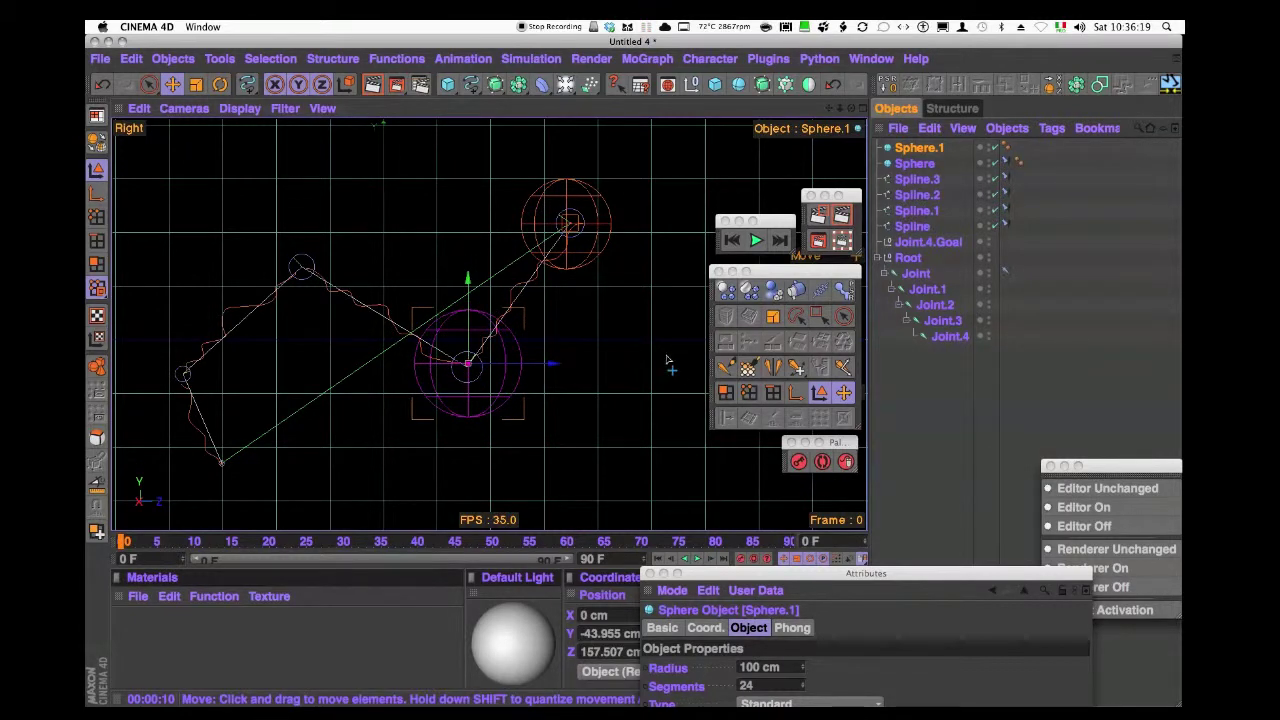
key("F1")
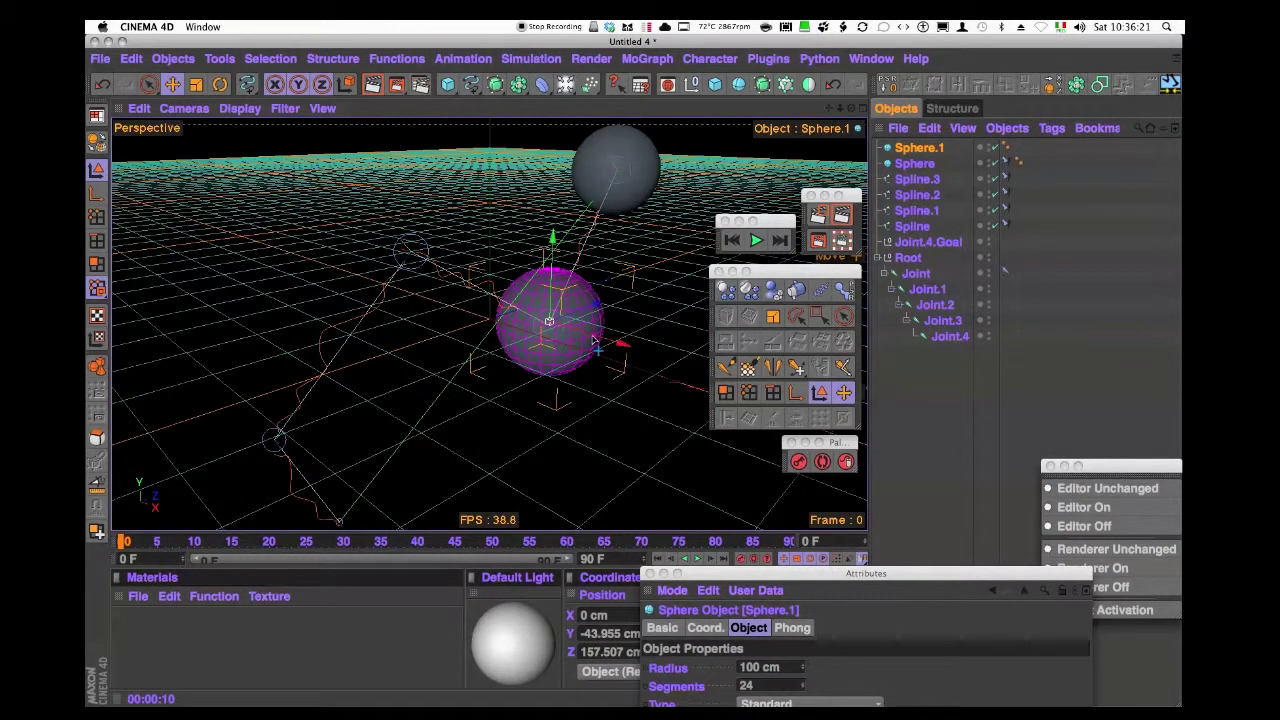
left_click_drag(594, 343, 586, 338)
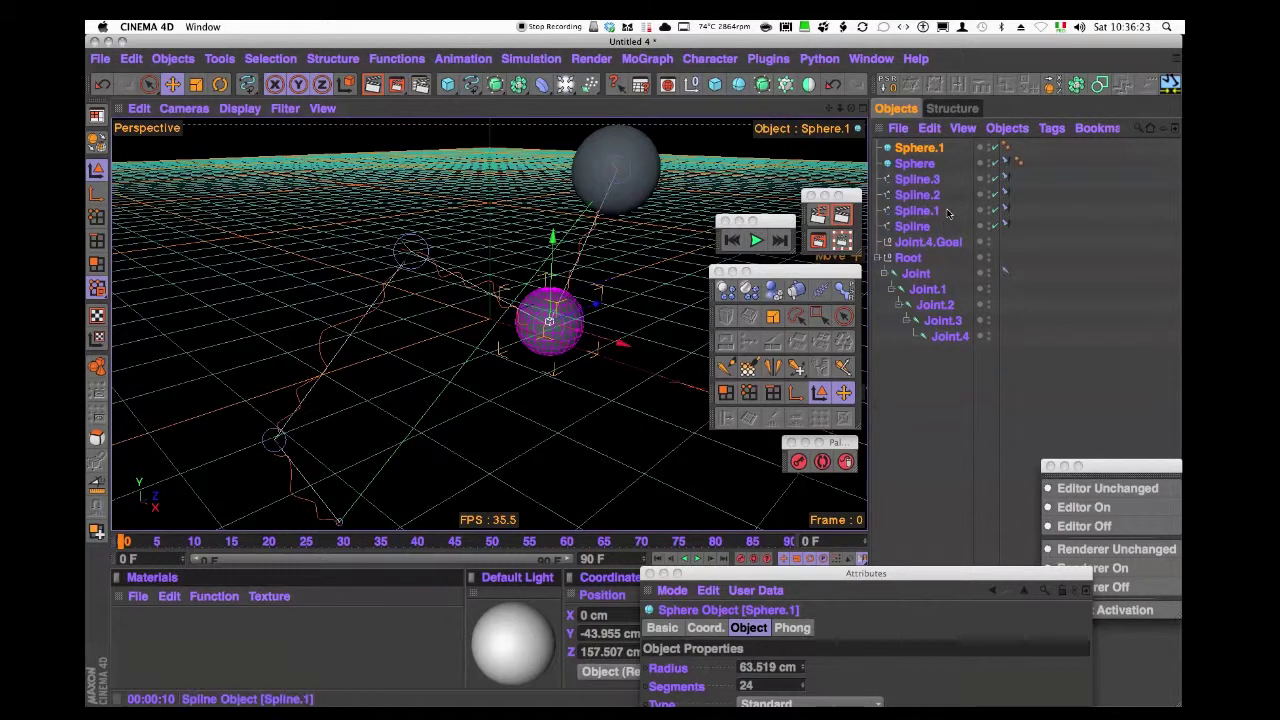
- Move Spline.1's constraint tag onto Sphere.1
left_click(1008, 210)
left_click(1097, 241)
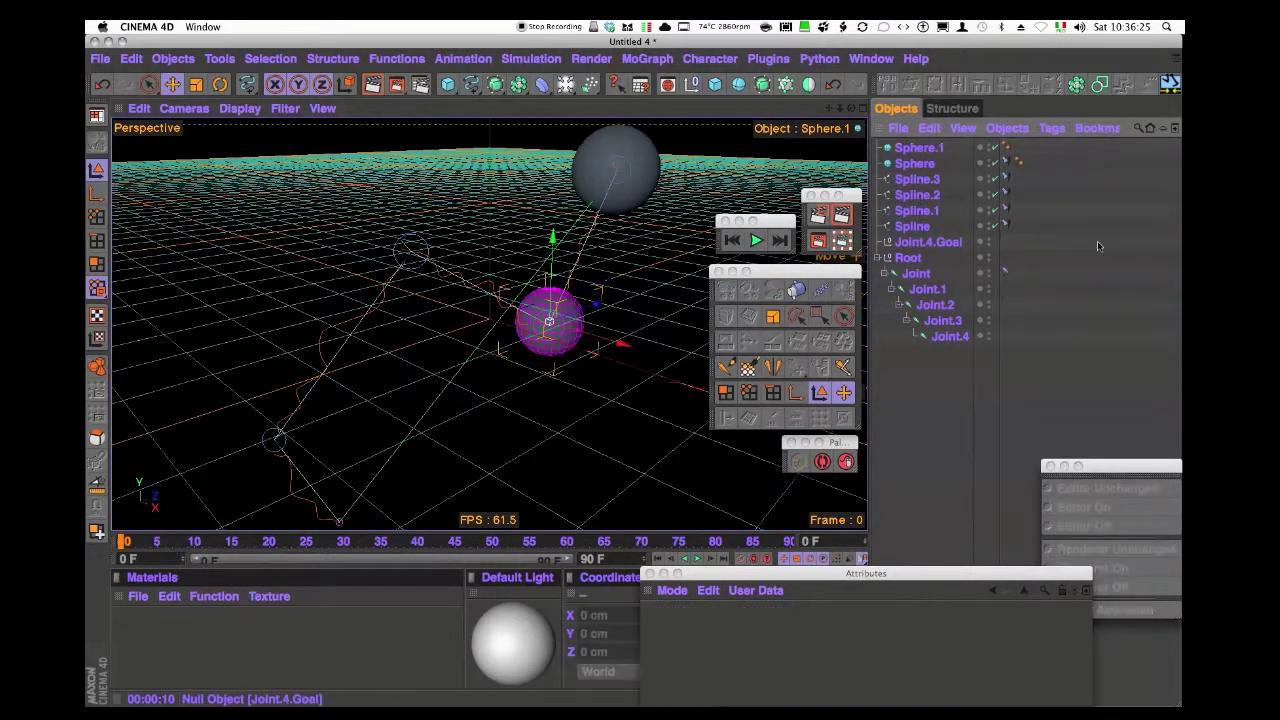
left_click(1007, 210)
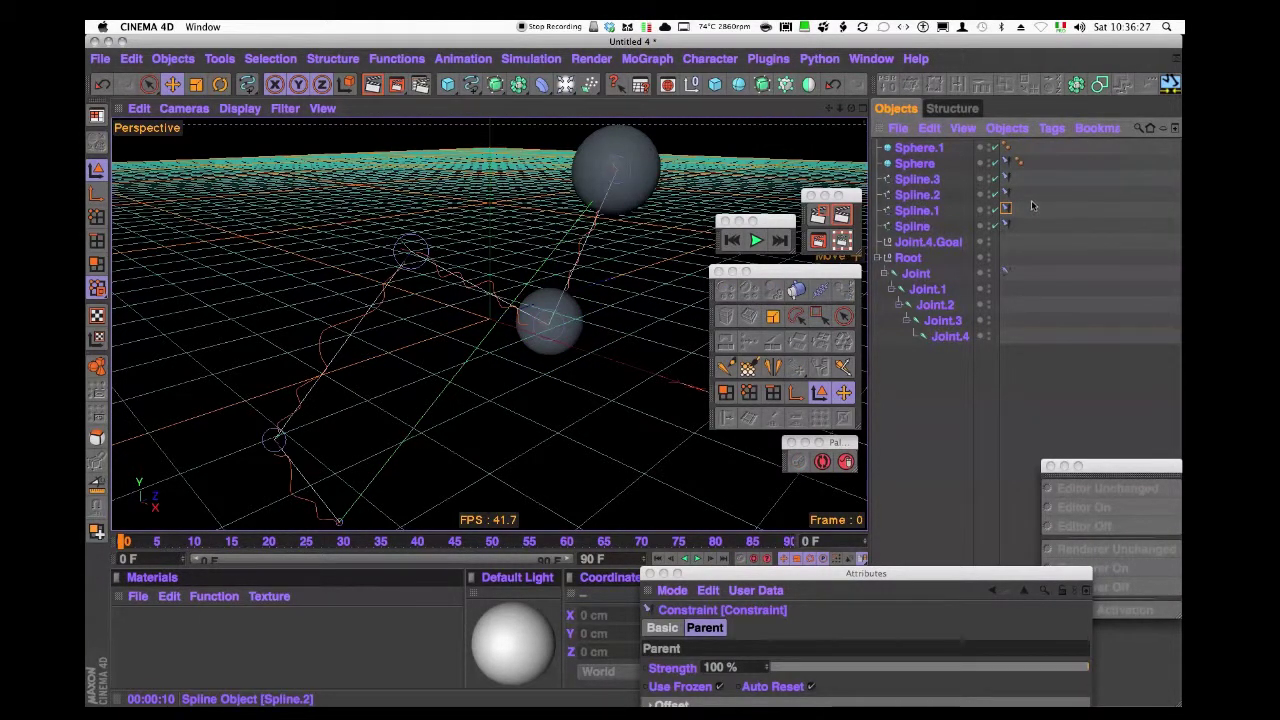
left_click_drag(988, 183, 942, 150)
- Add Sphere.2, transfer it onto Joint.2's position and set its radius to 42 cm
left_click(738, 86)
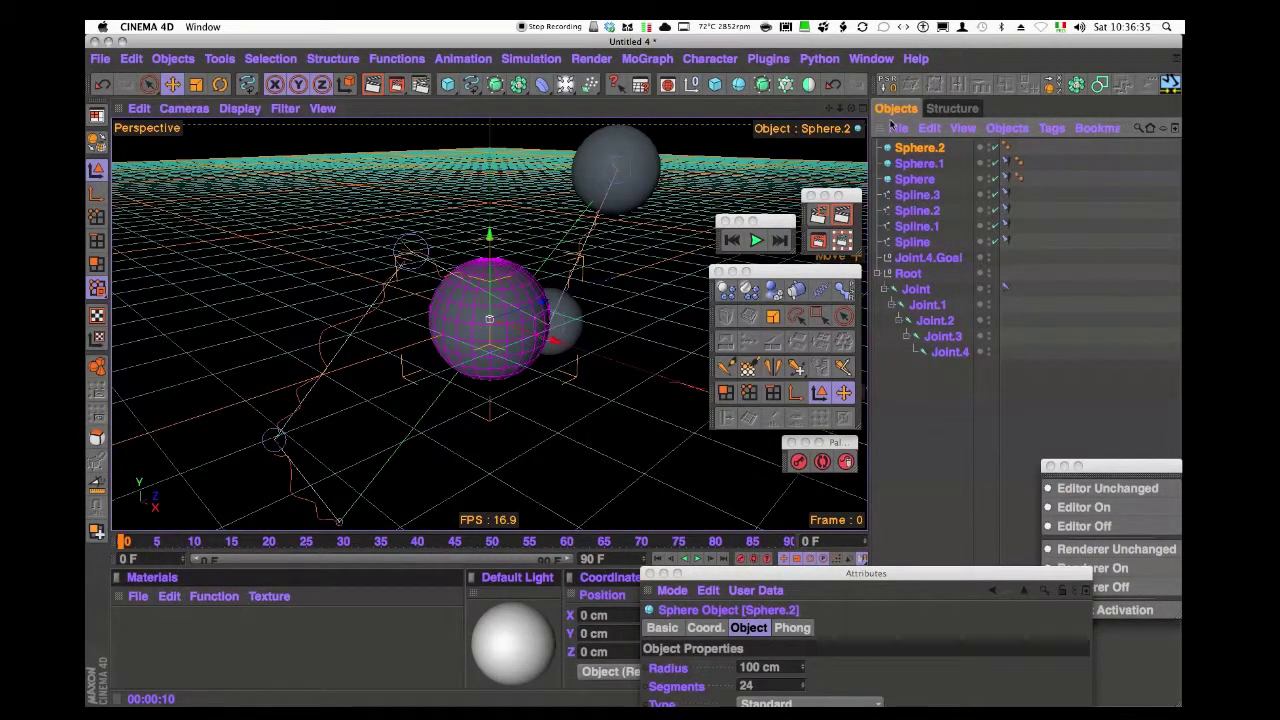
left_click(1054, 88)
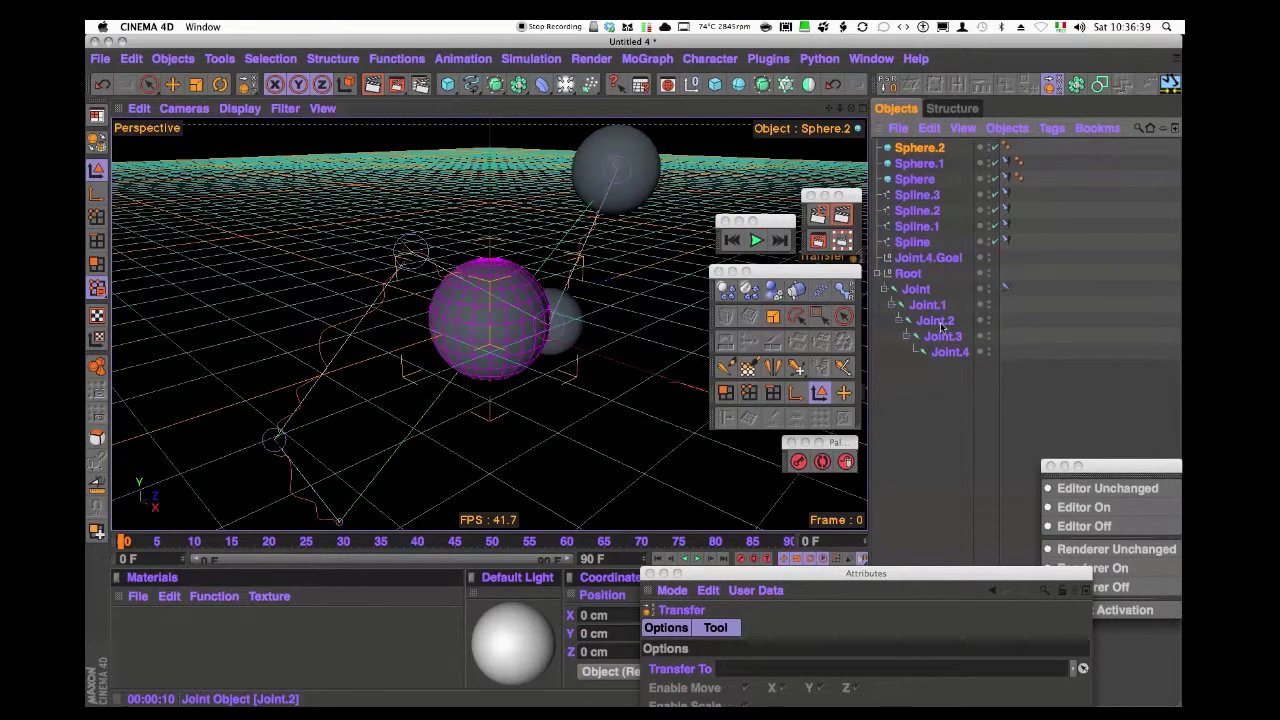
left_click_drag(940, 322, 843, 667)
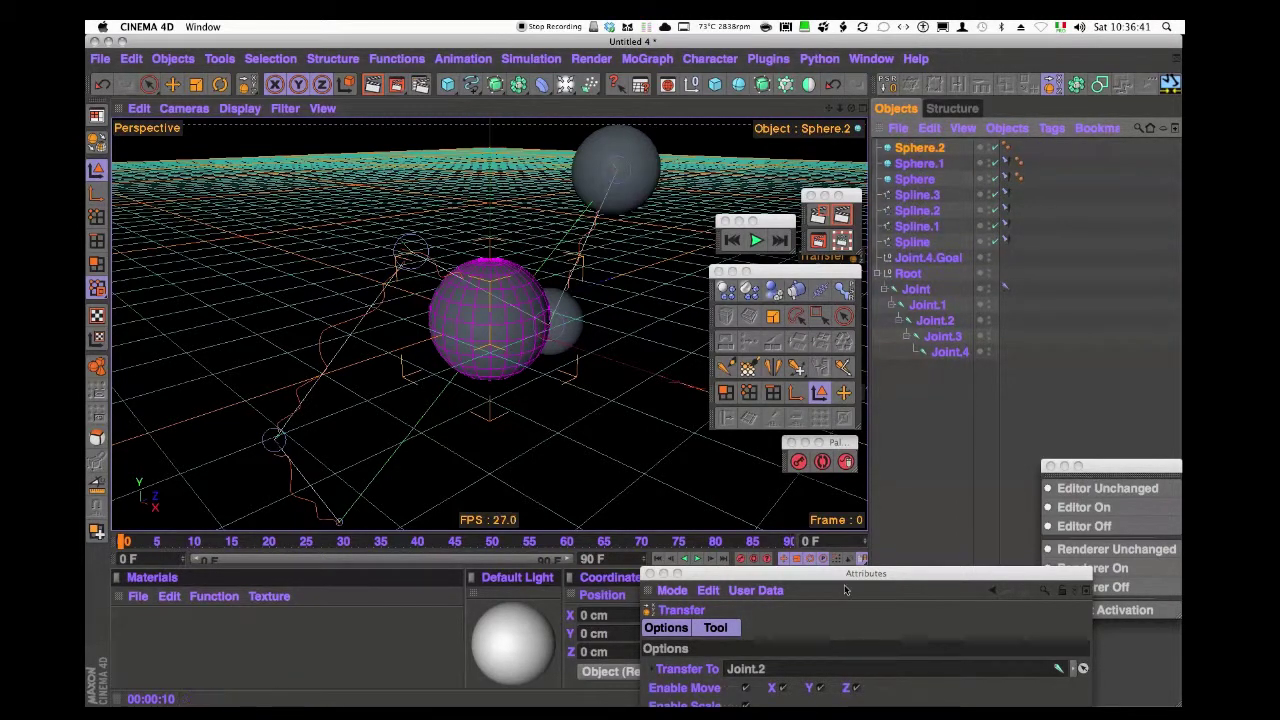
mouse_move(844, 574)
left_mouse_down()
mouse_move(845, 293)
mouse_move(815, 574)
left_mouse_up()
left_click(688, 502)
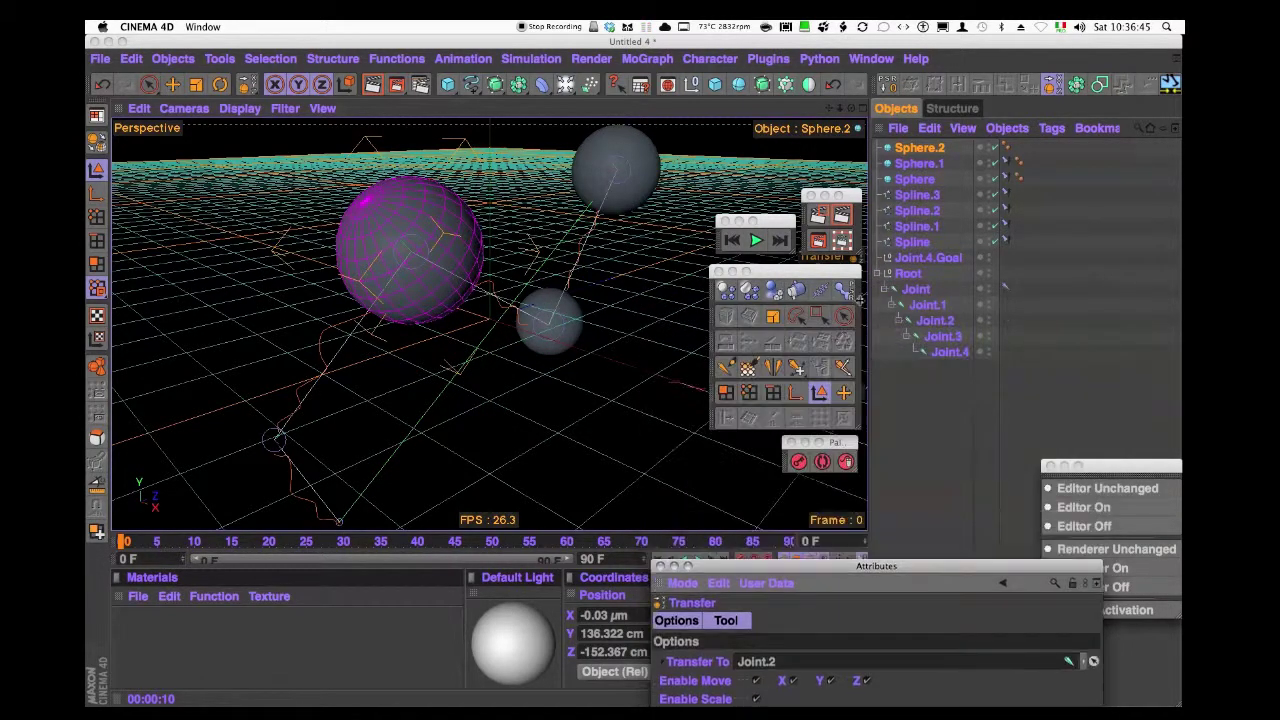
left_click(905, 149)
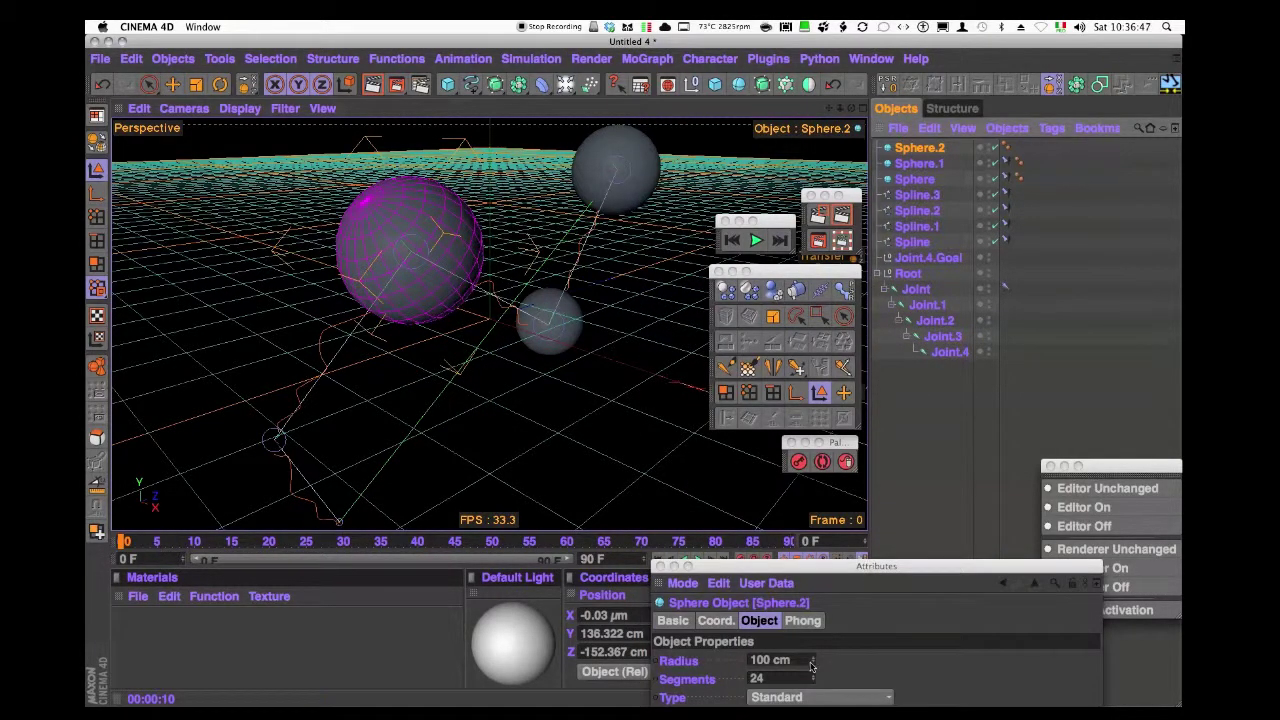
left_click_drag(815, 662, 813, 699)
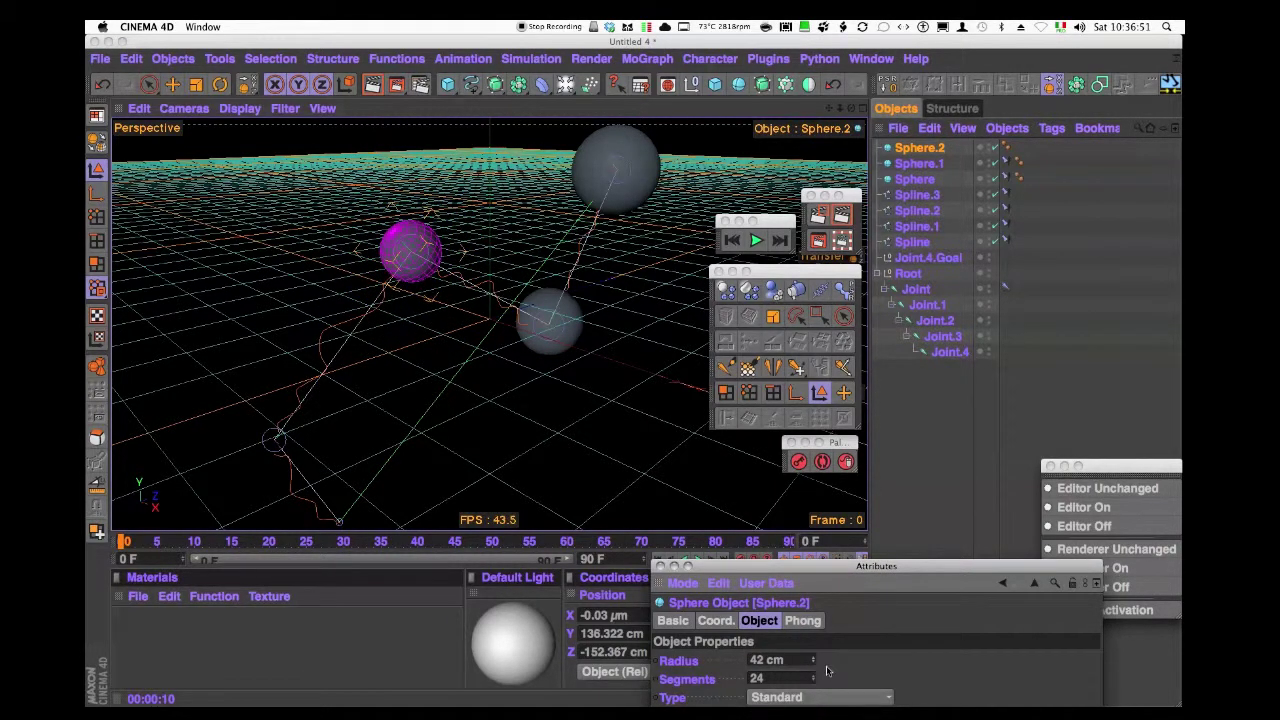
- Move Spline.2's constraint tag onto Sphere.2
left_click(1007, 209)
left_click(1077, 231)
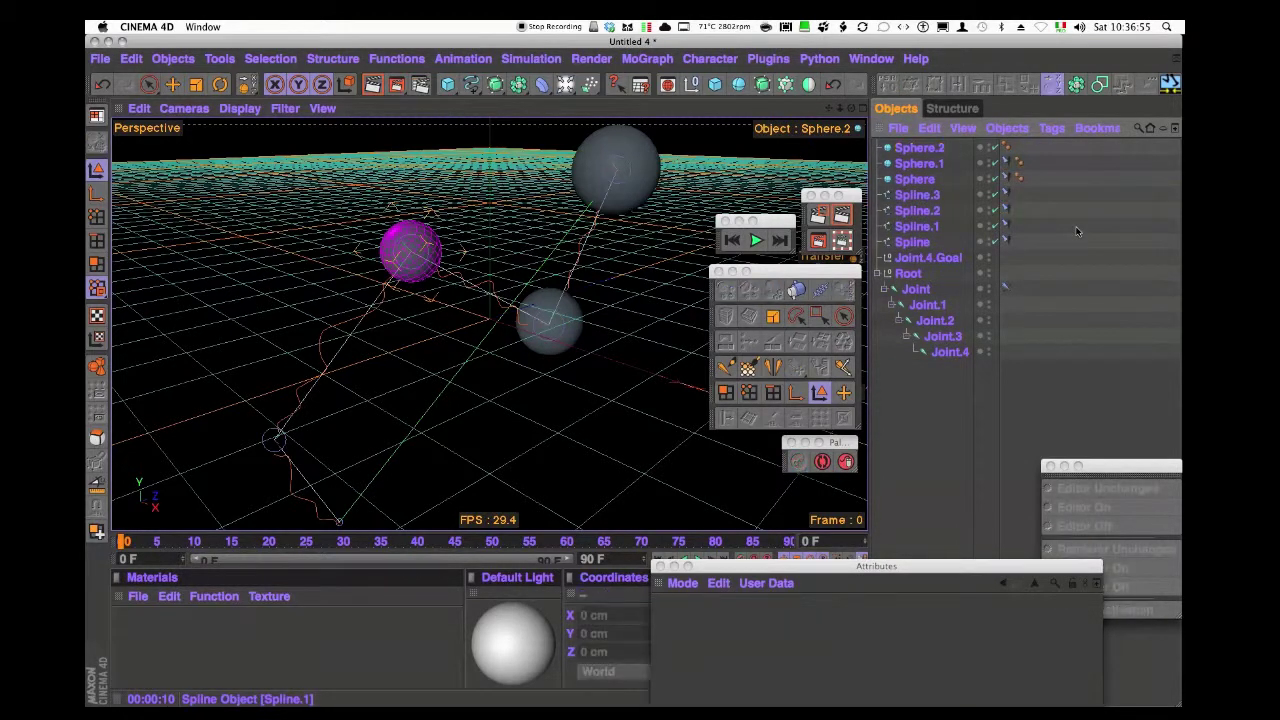
left_click(1006, 210)
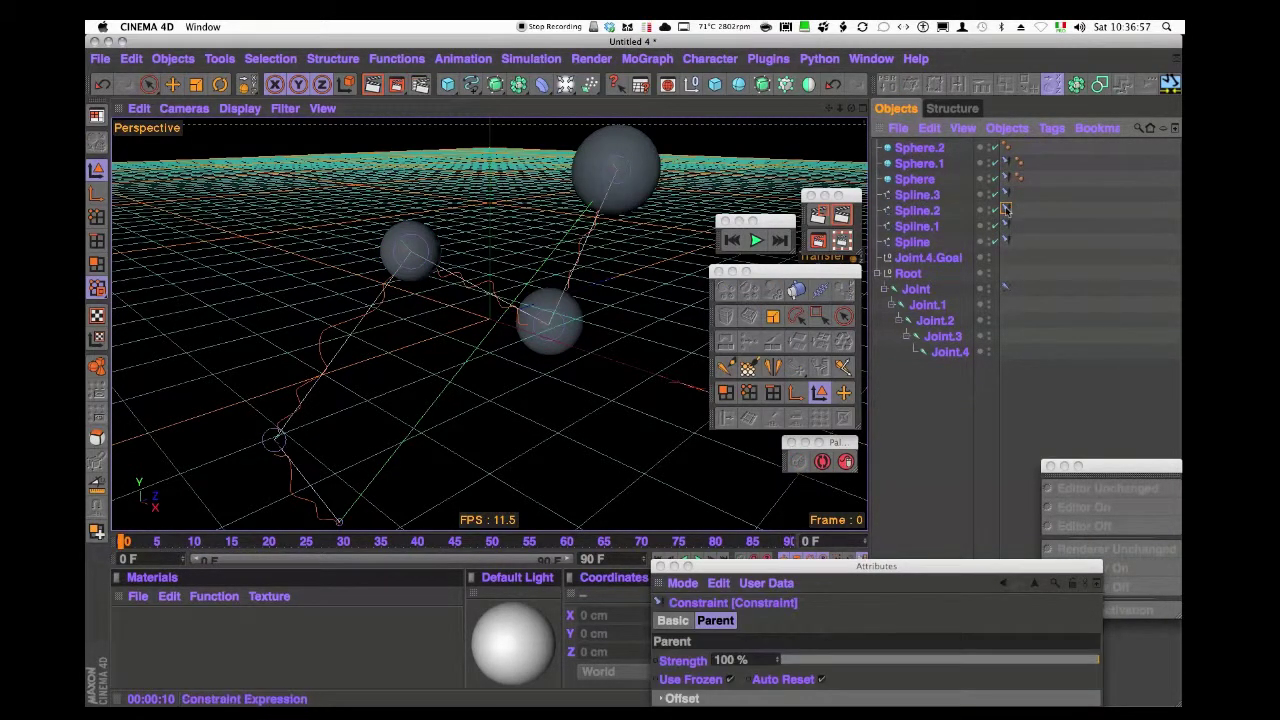
left_click_drag(942, 147, 941, 146)
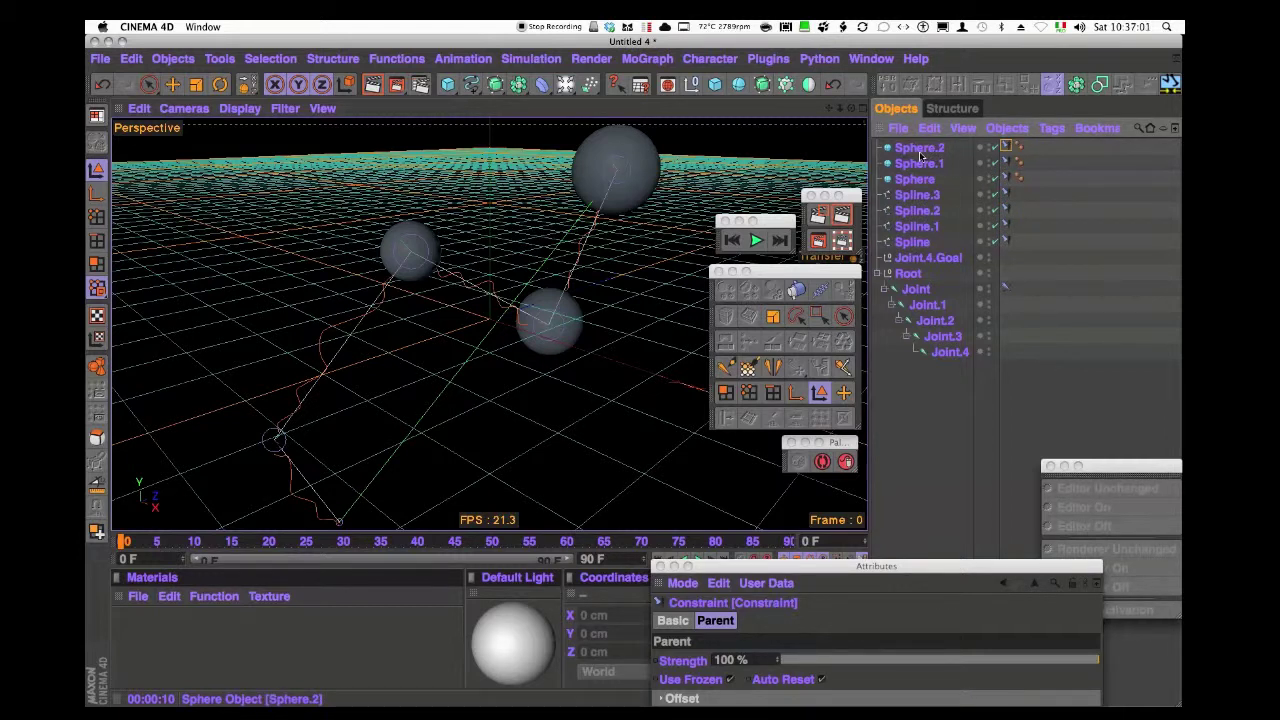
- Add Sphere.3, transfer it onto Joint.3's position and set its radius to 36 cm
left_click(739, 85)
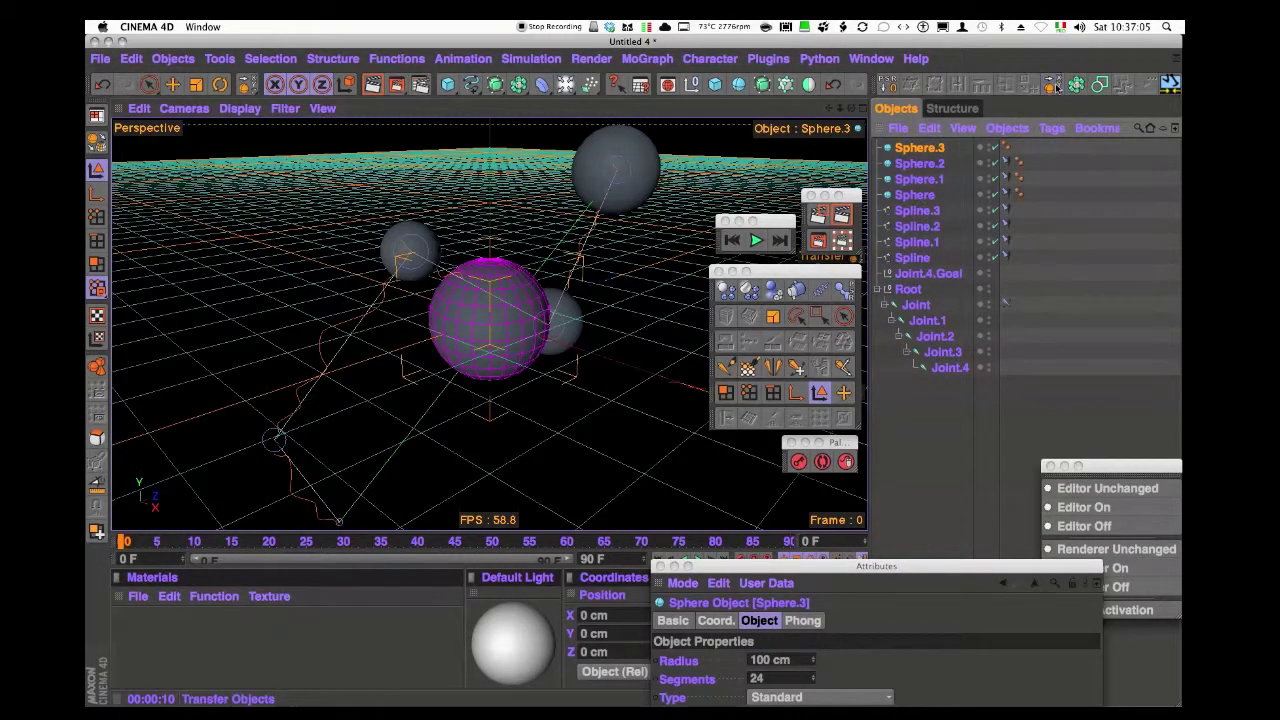
left_click(1052, 84)
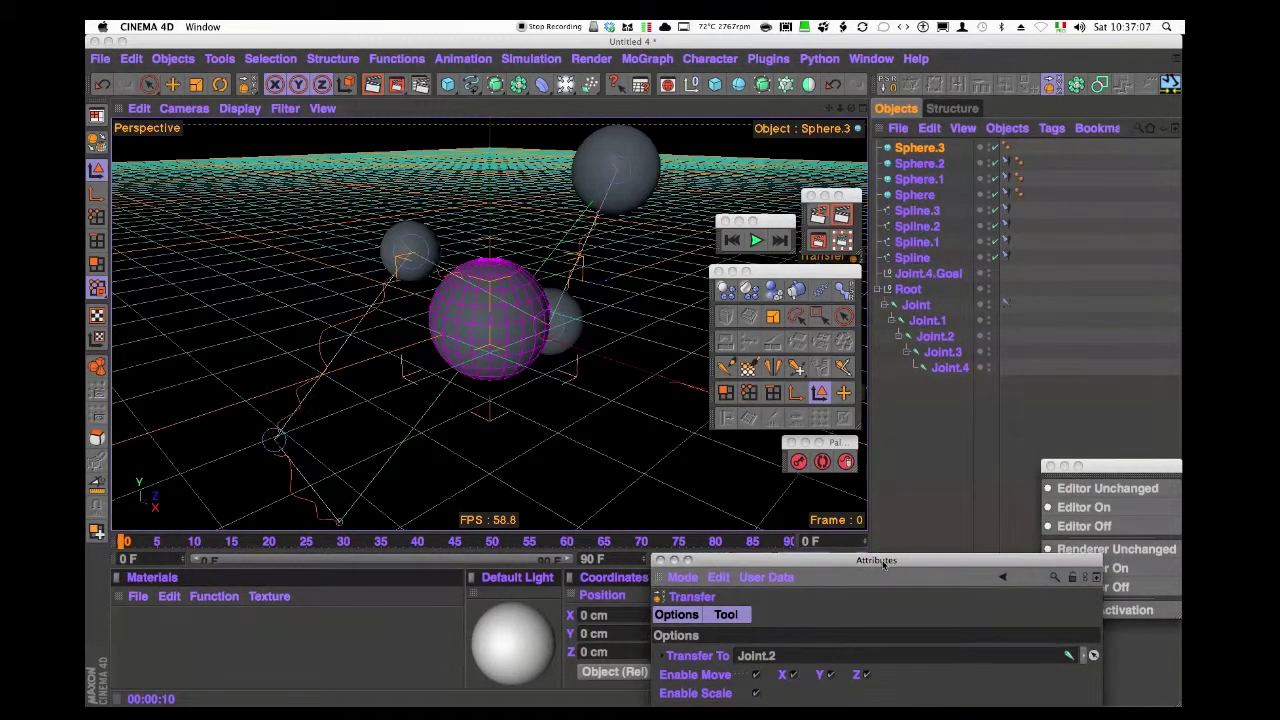
left_click_drag(884, 571, 825, 413)
left_click(940, 354)
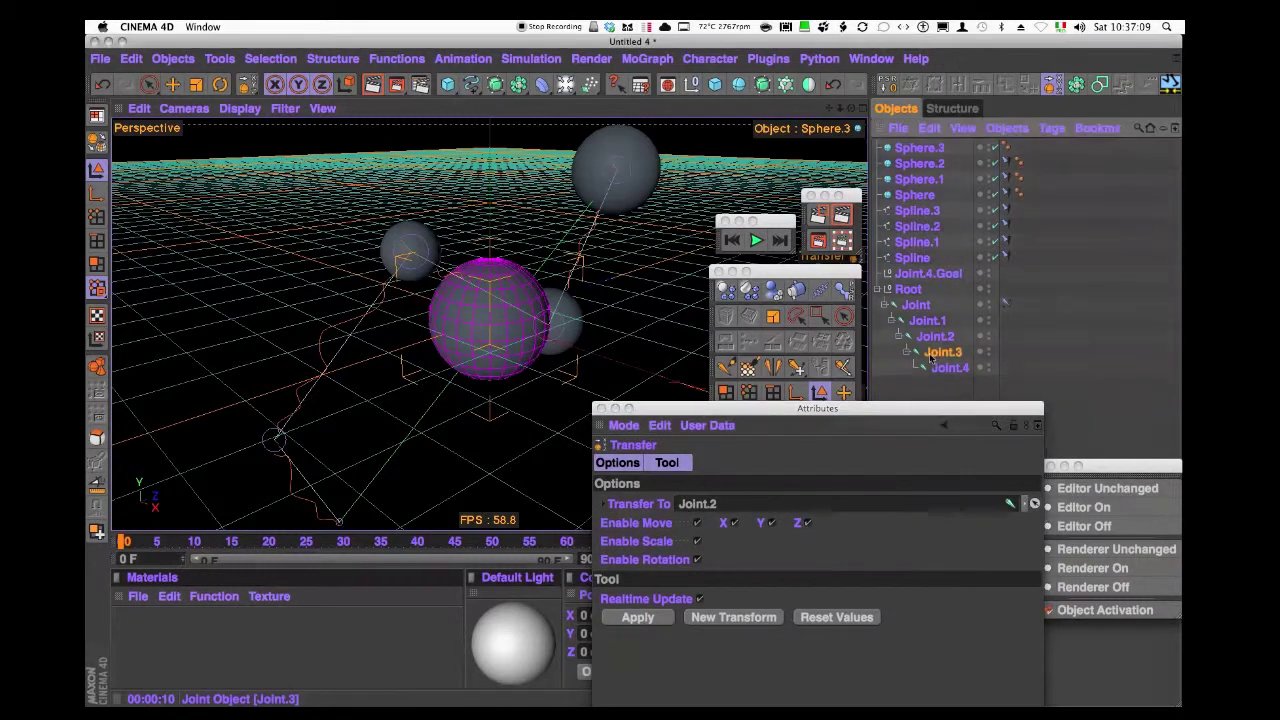
left_click_drag(930, 360, 780, 506)
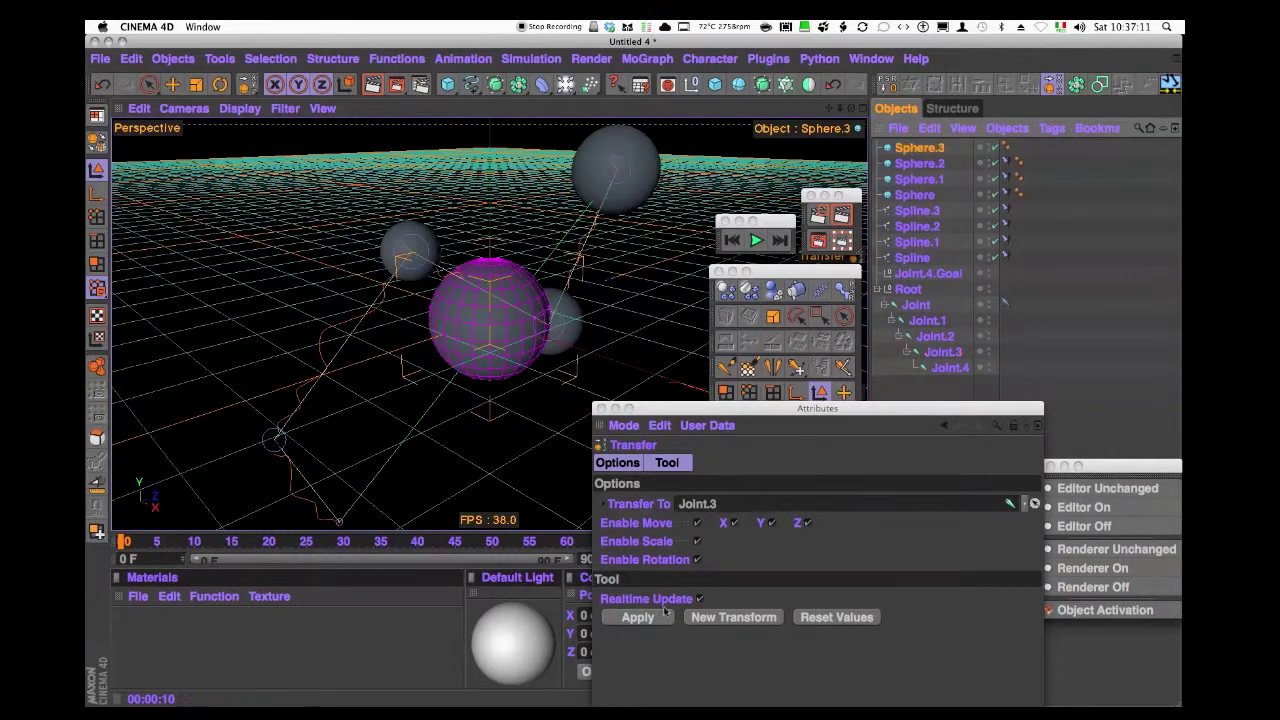
left_click(637, 617)
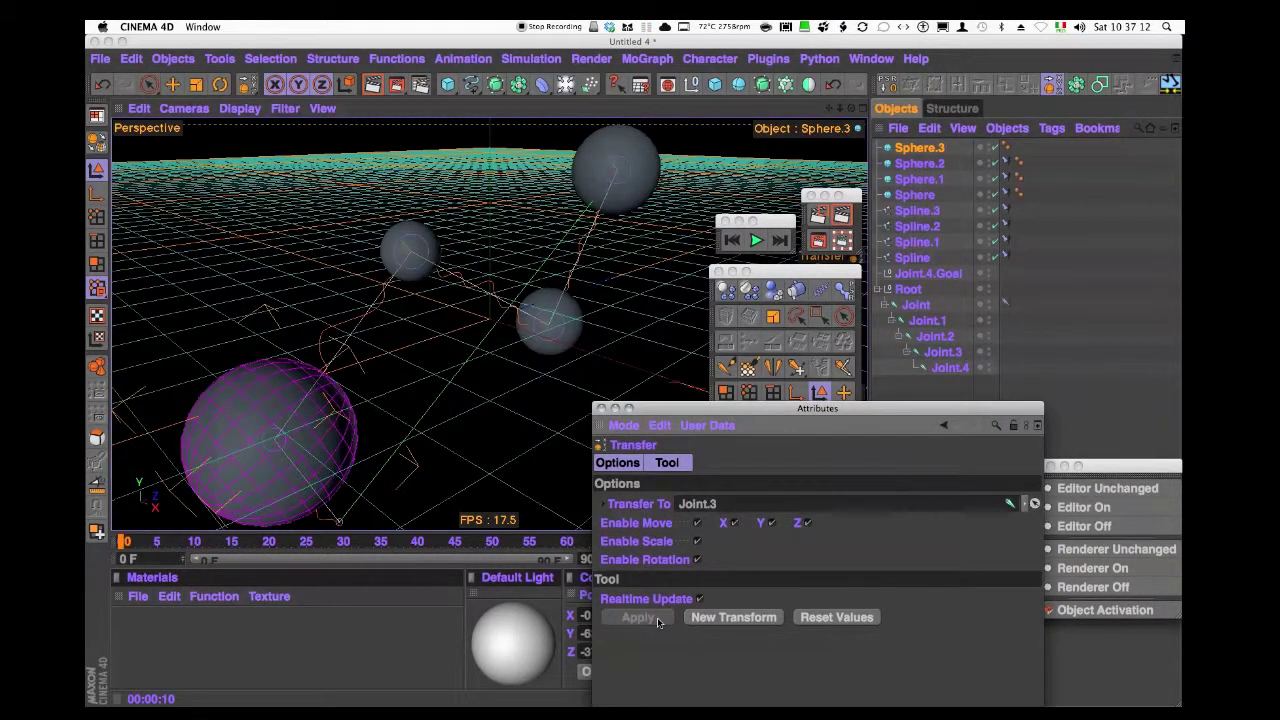
left_click(939, 150)
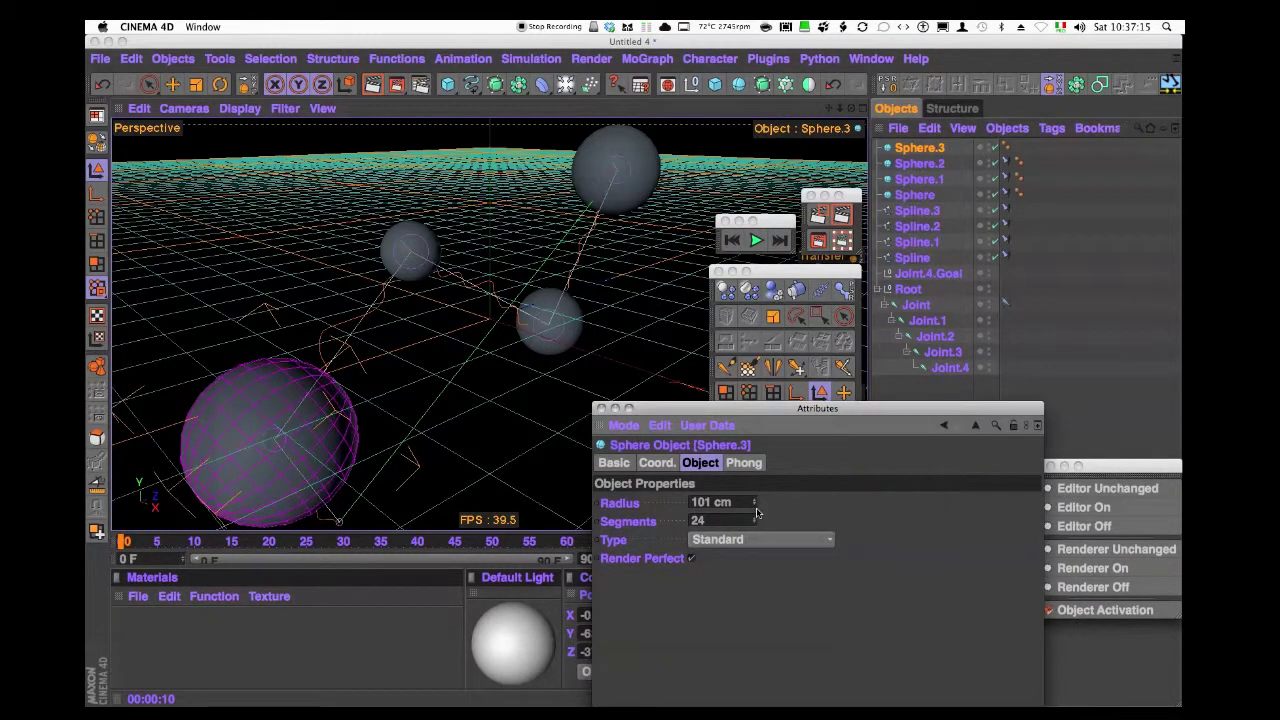
left_click_drag(757, 503, 757, 548)
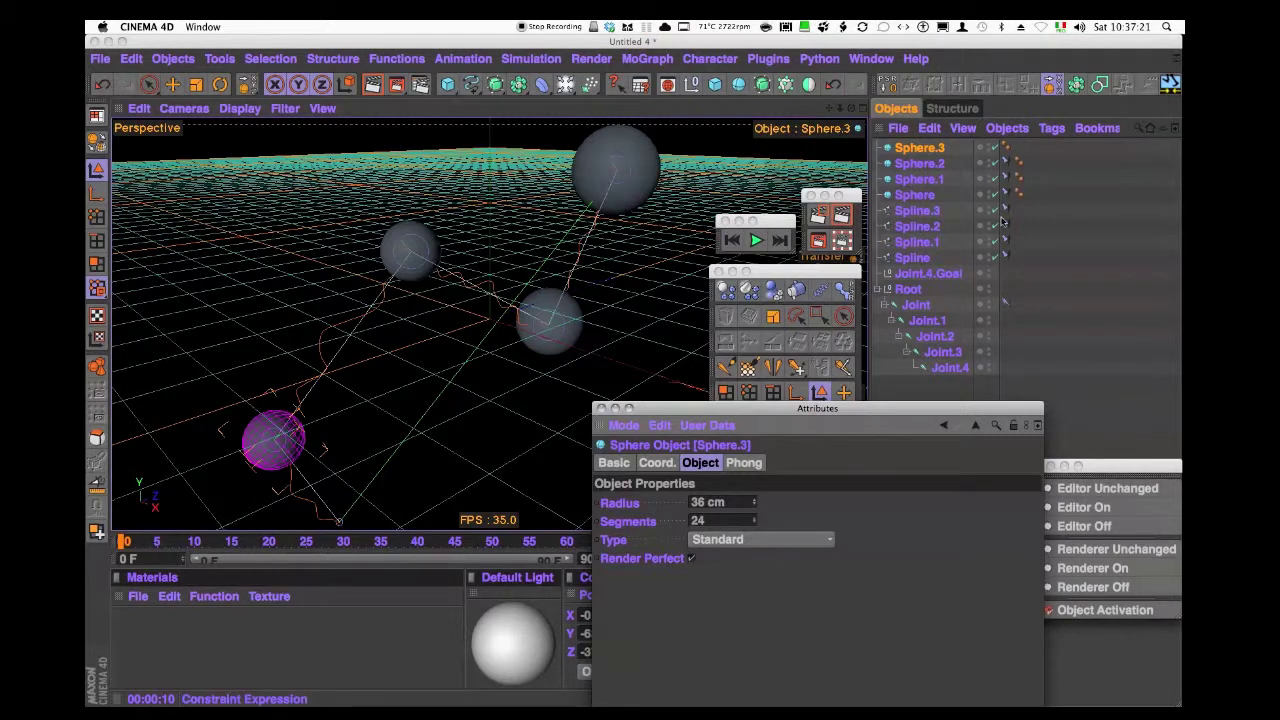
- Verify the Spline.3 constraint targets Joint.3, then select all spheres and splines
left_click(1006, 162)
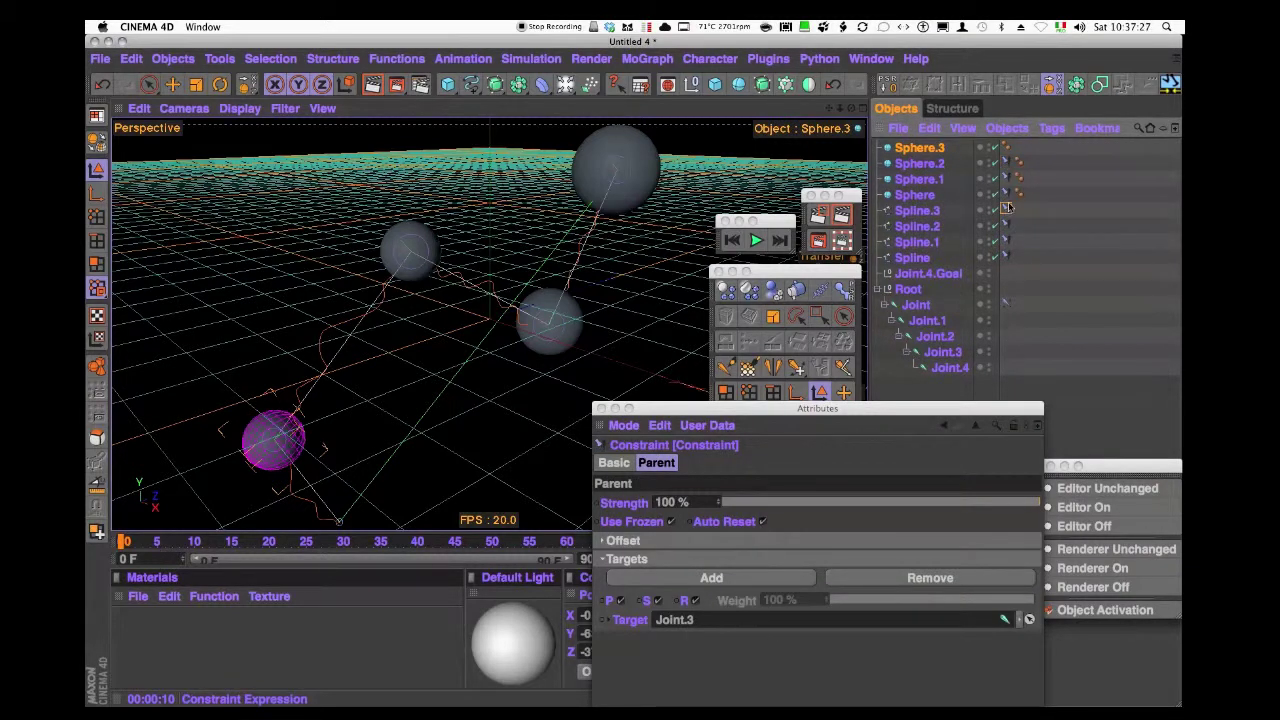
left_click(1059, 219)
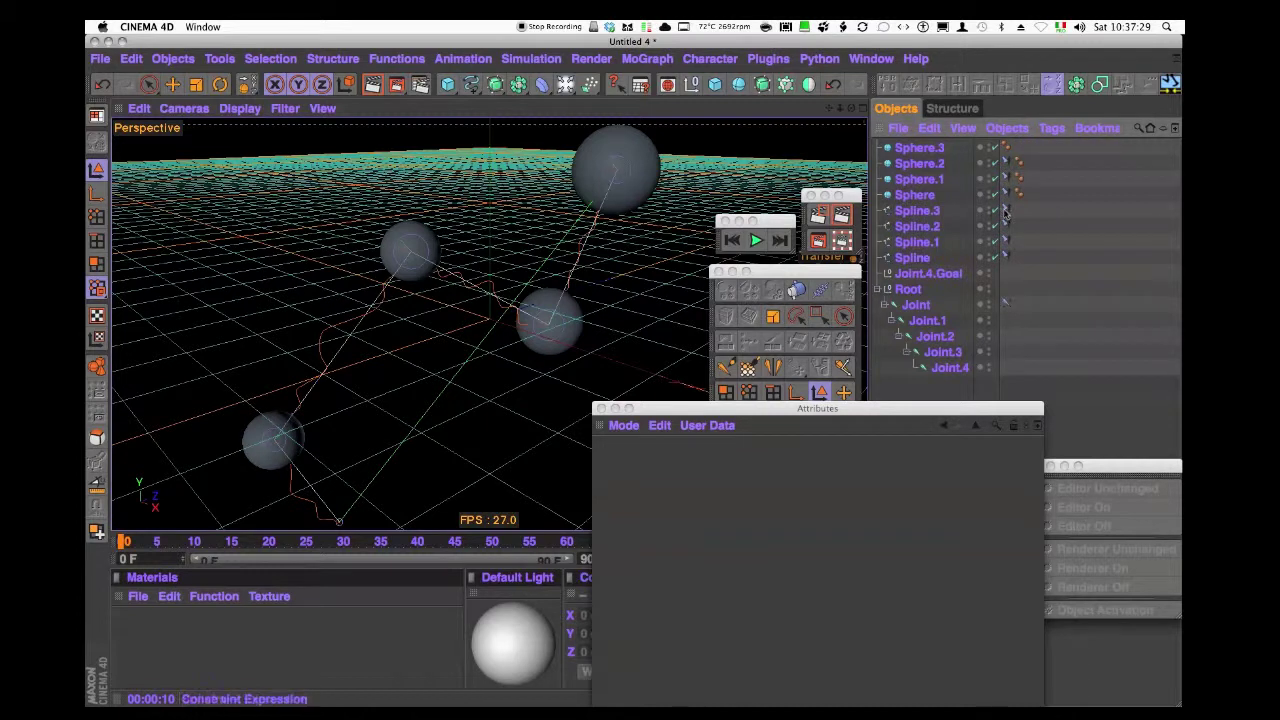
left_click(1005, 211)
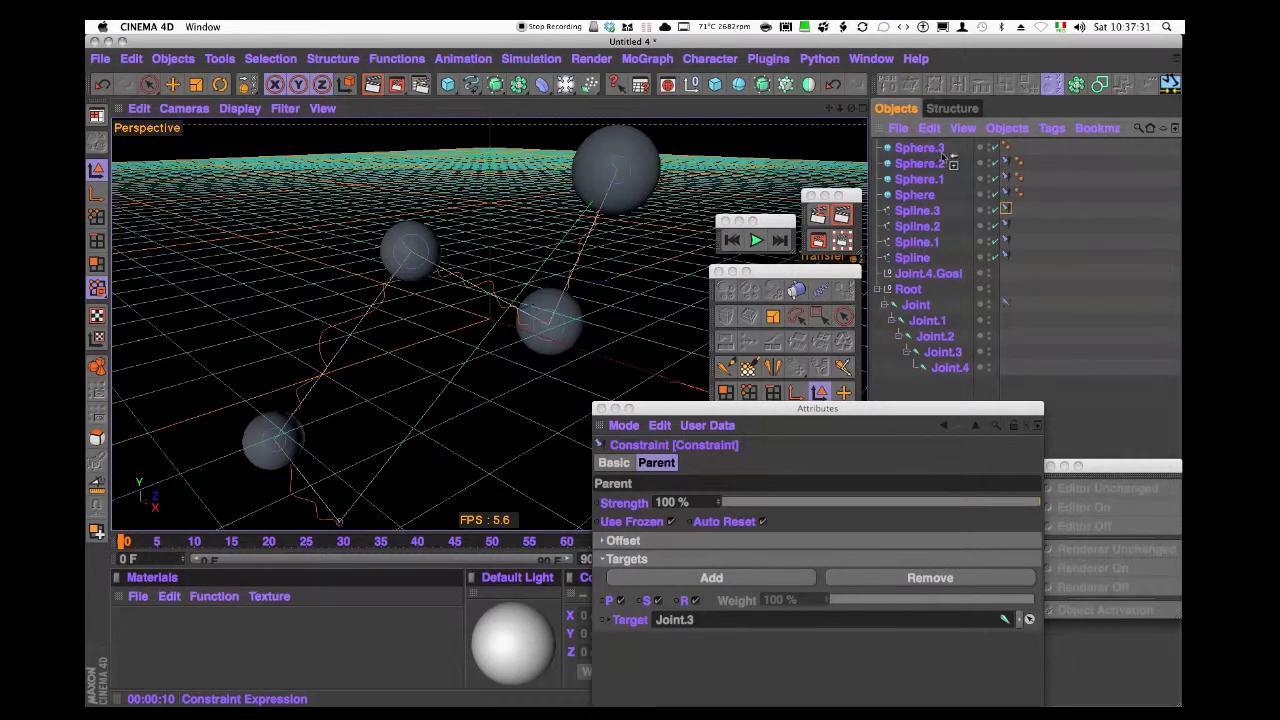
left_click(1074, 193)
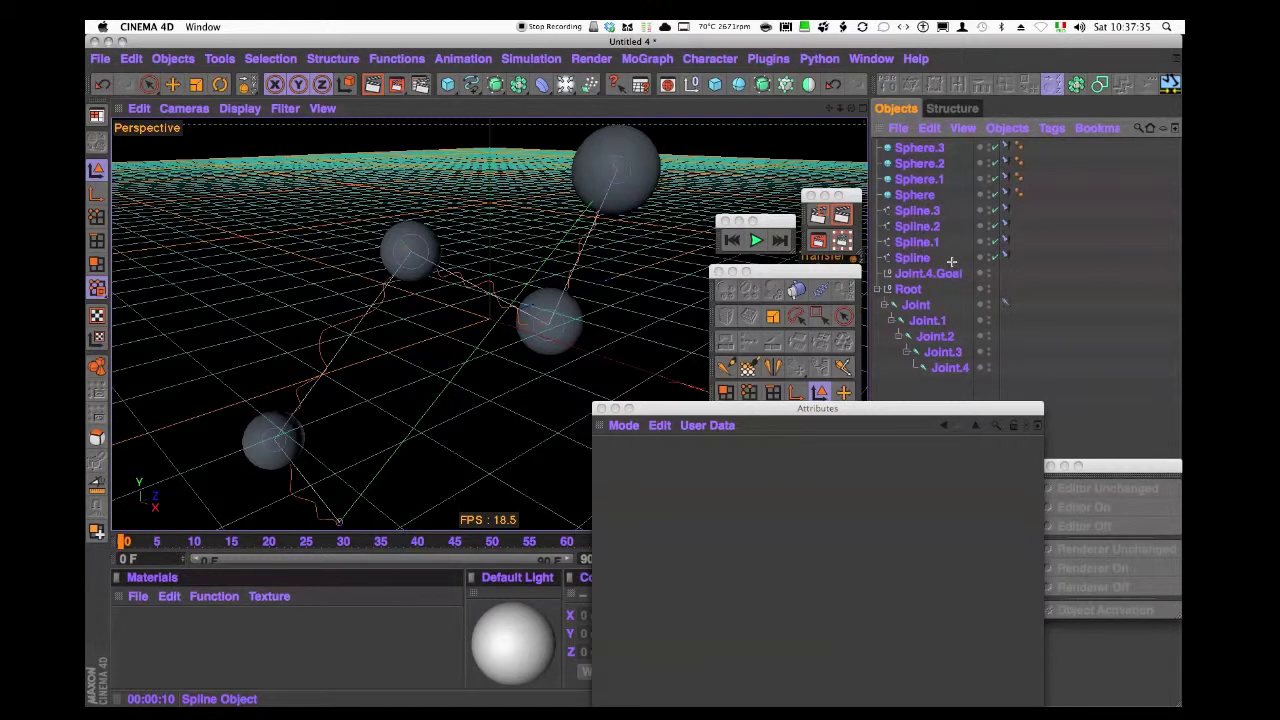
left_click_drag(951, 262, 913, 146)
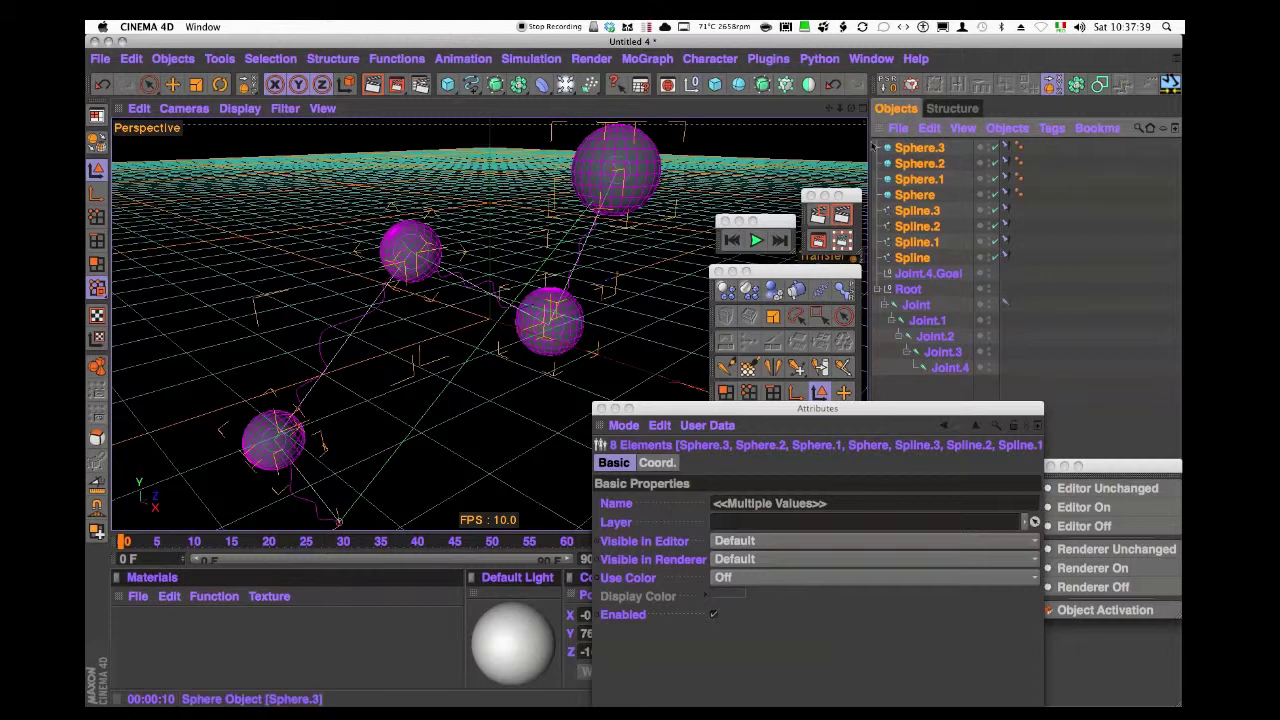
- Add a Metaball and parent all four spheres and four splines under it
left_click(818, 240)
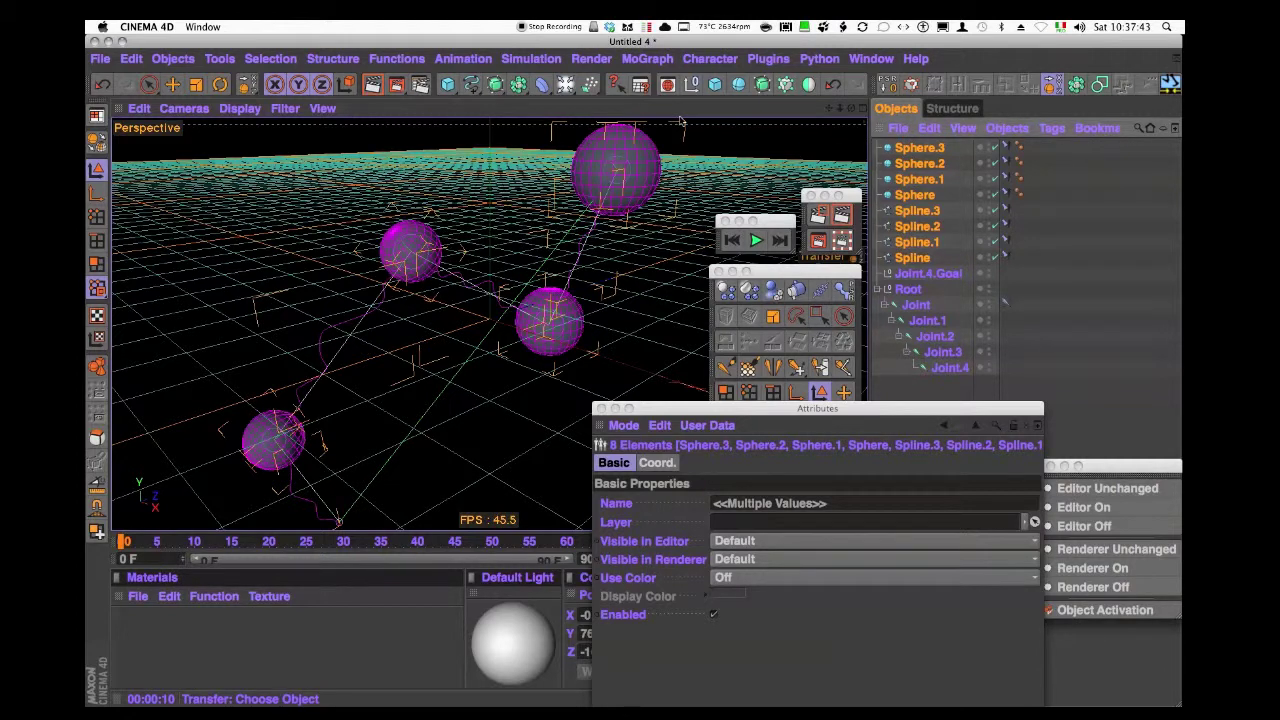
left_click(519, 86)
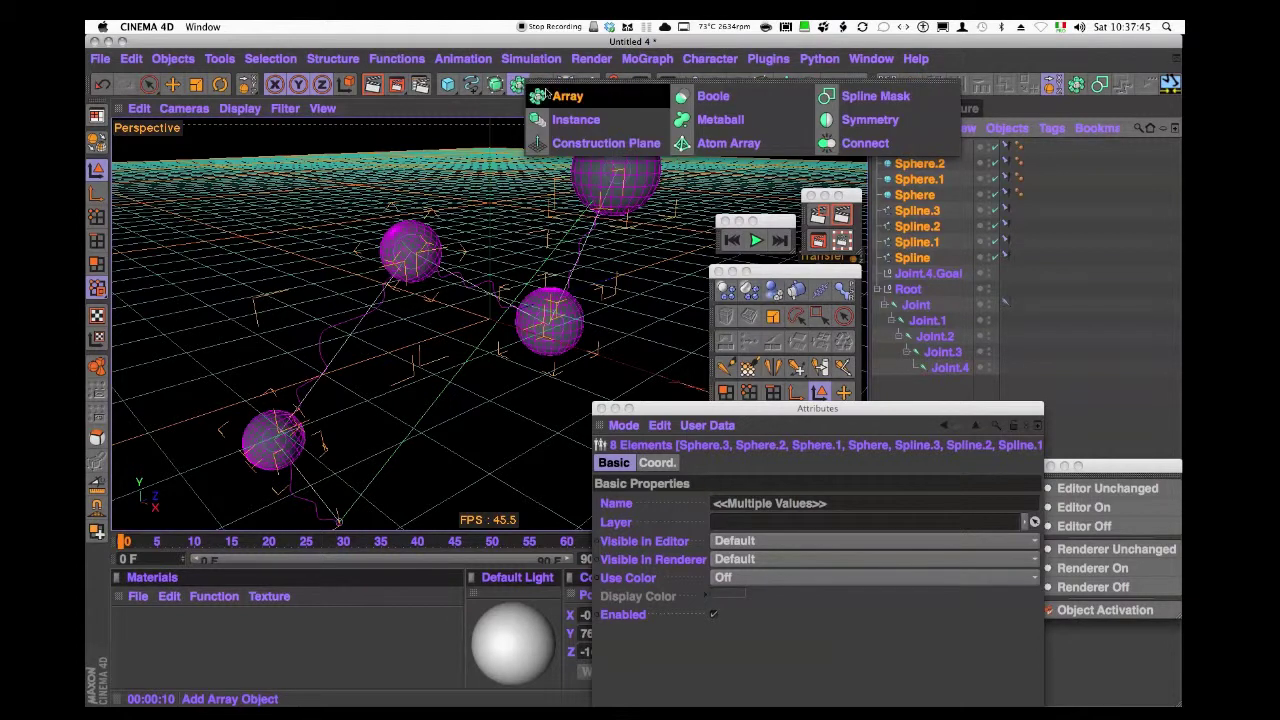
left_click(720, 119)
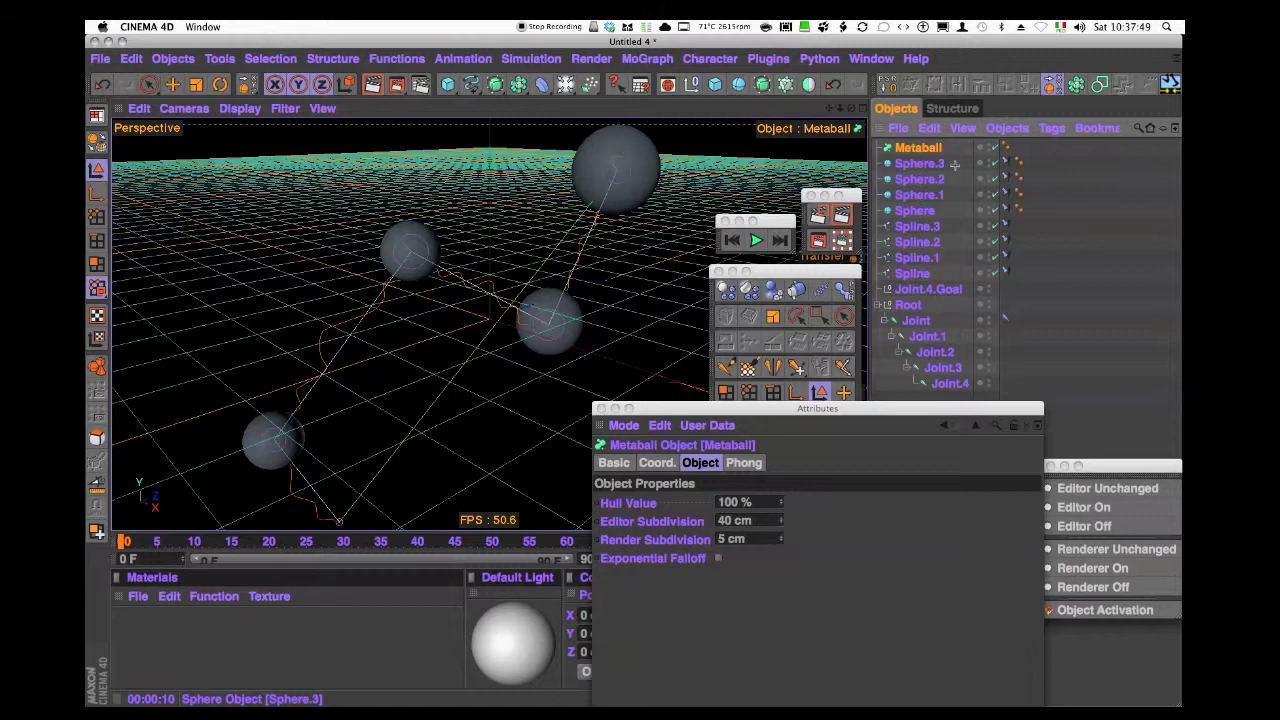
left_click_drag(955, 165, 909, 278)
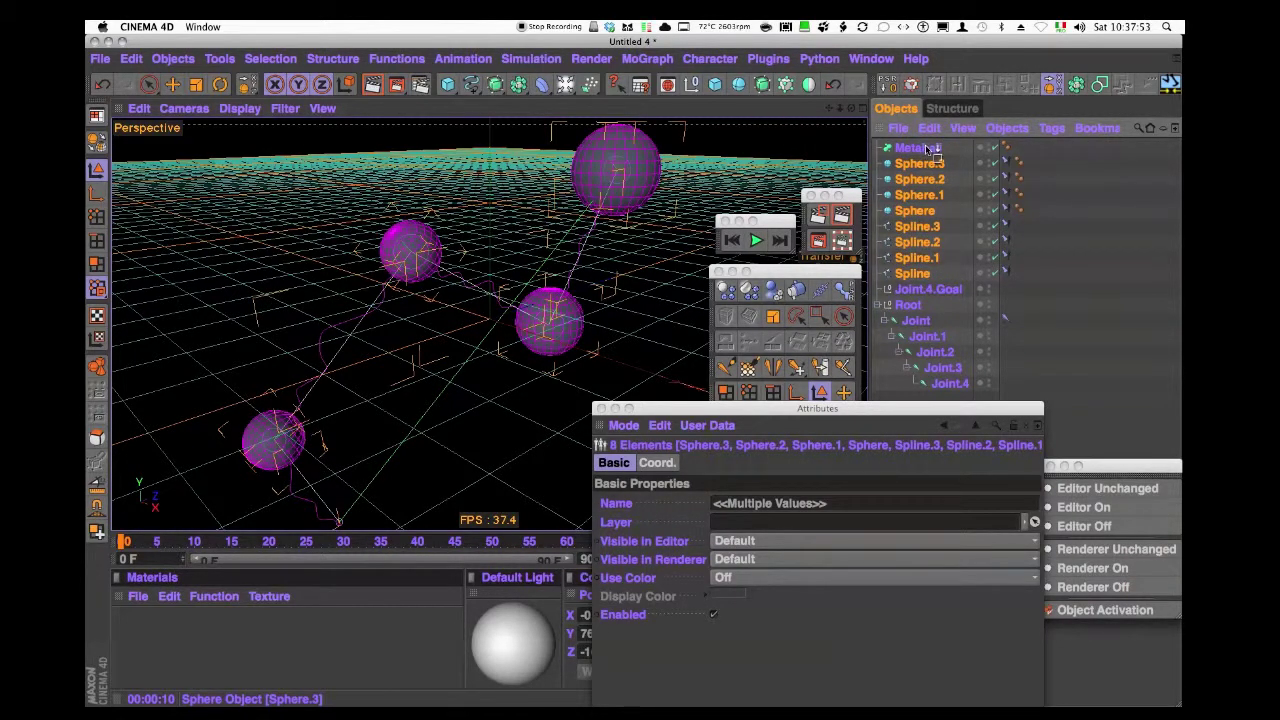
left_click_drag(927, 150, 925, 151)
left_click(918, 148)
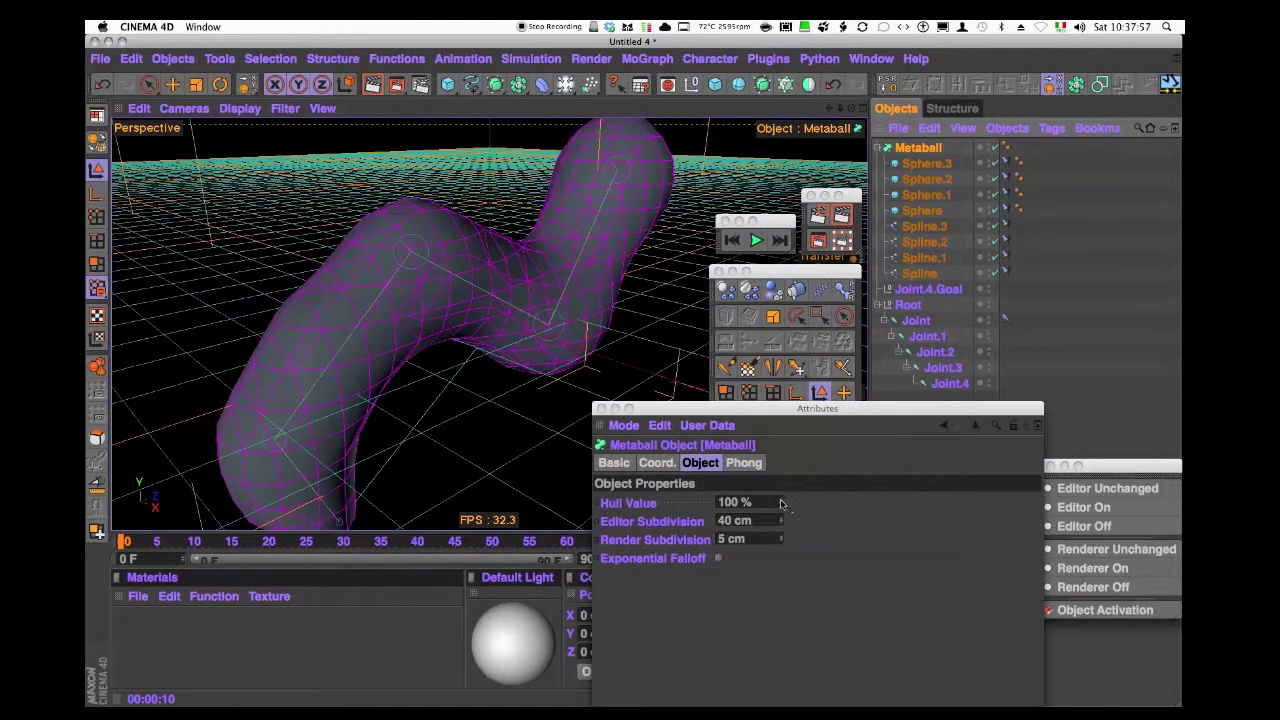
- Set the Metaball's Hull Value to 196% and Editor Subdivision to 10 cm
left_click_drag(782, 503, 798, 446)
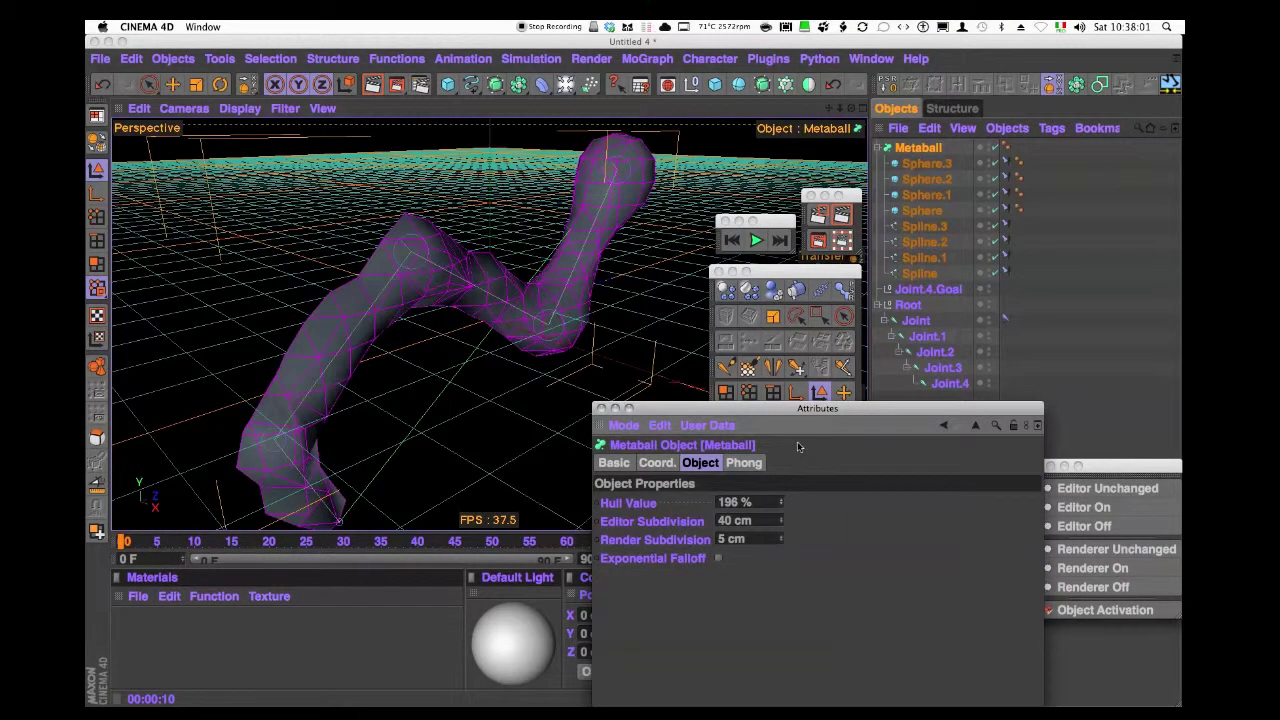
left_click_drag(784, 521, 792, 520)
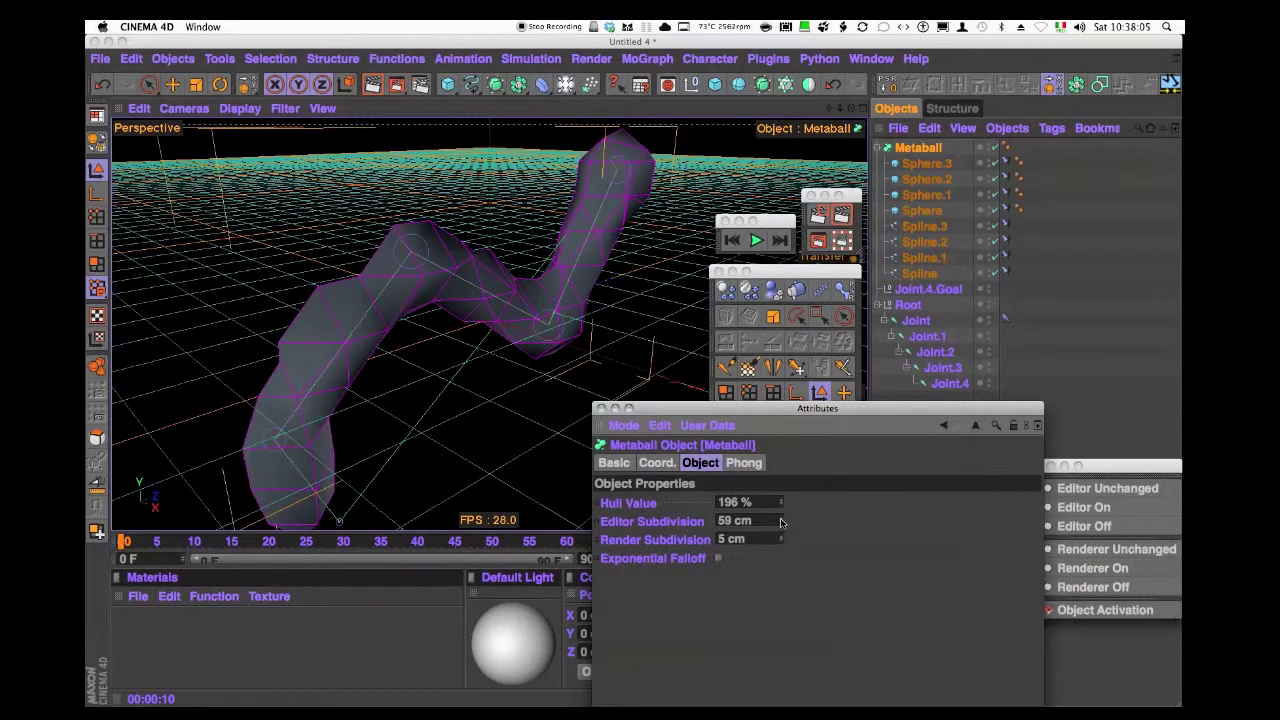
left_click_drag(782, 522, 790, 520)
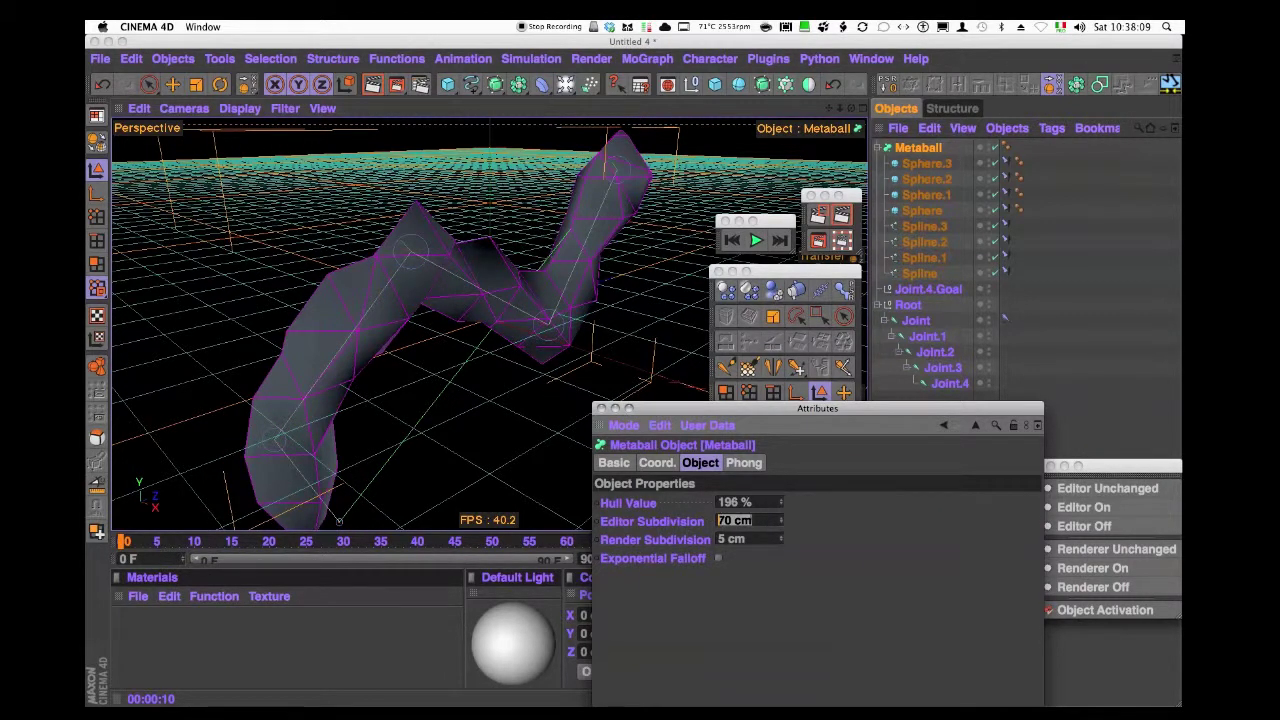
type("10")
key("Return")
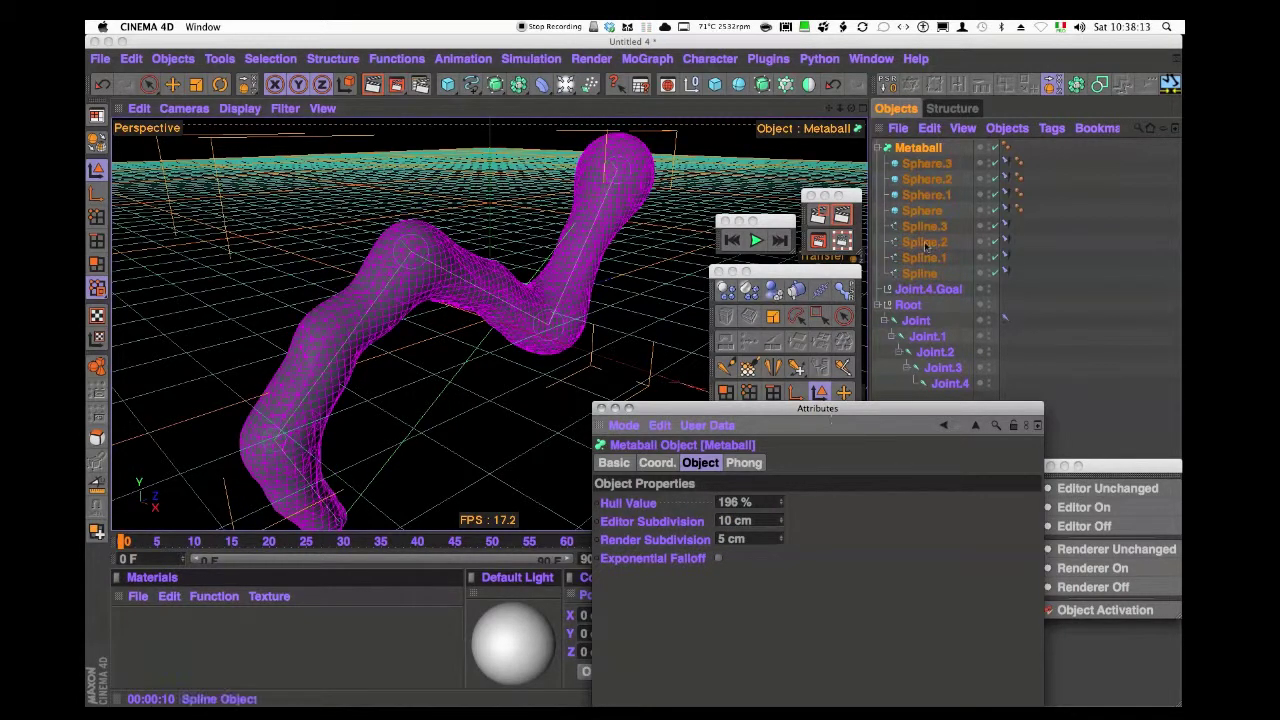
- Resize the spheres' radii: Sphere about 122 cm, Sphere.1 85.5 cm, Sphere.2 70 cm, Sphere.3 48 cm
left_click(932, 166)
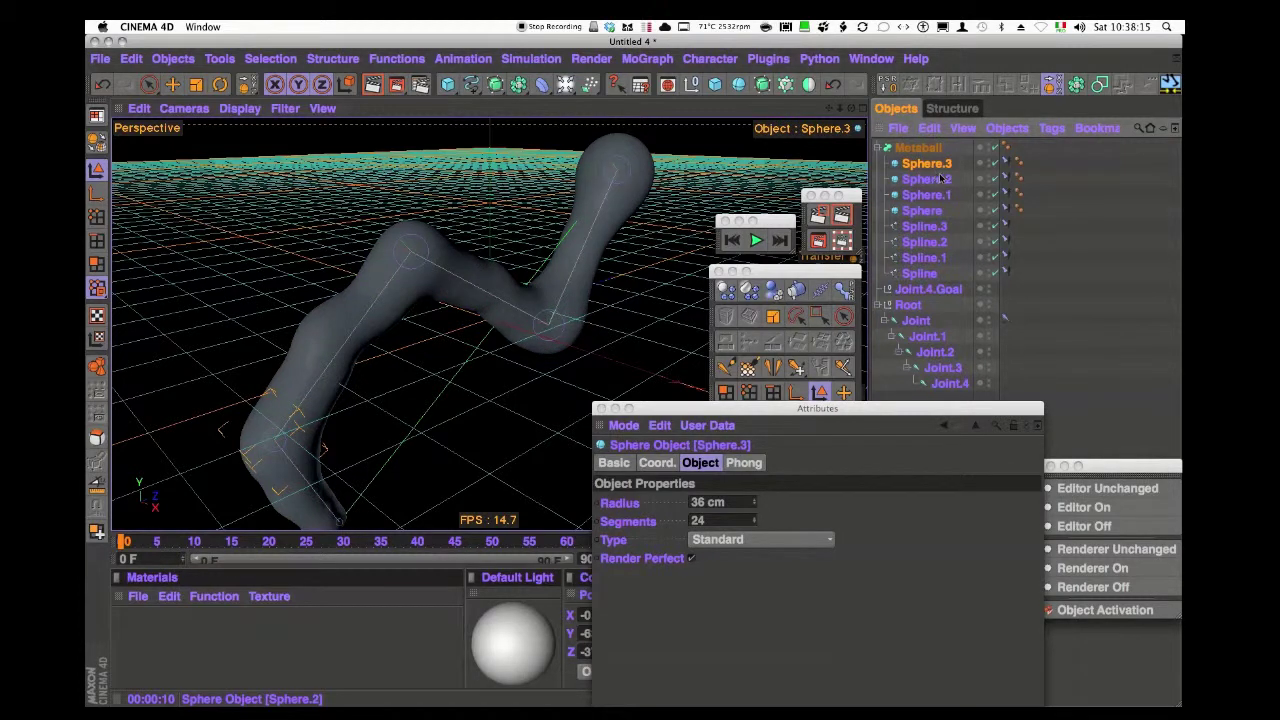
left_click(924, 211)
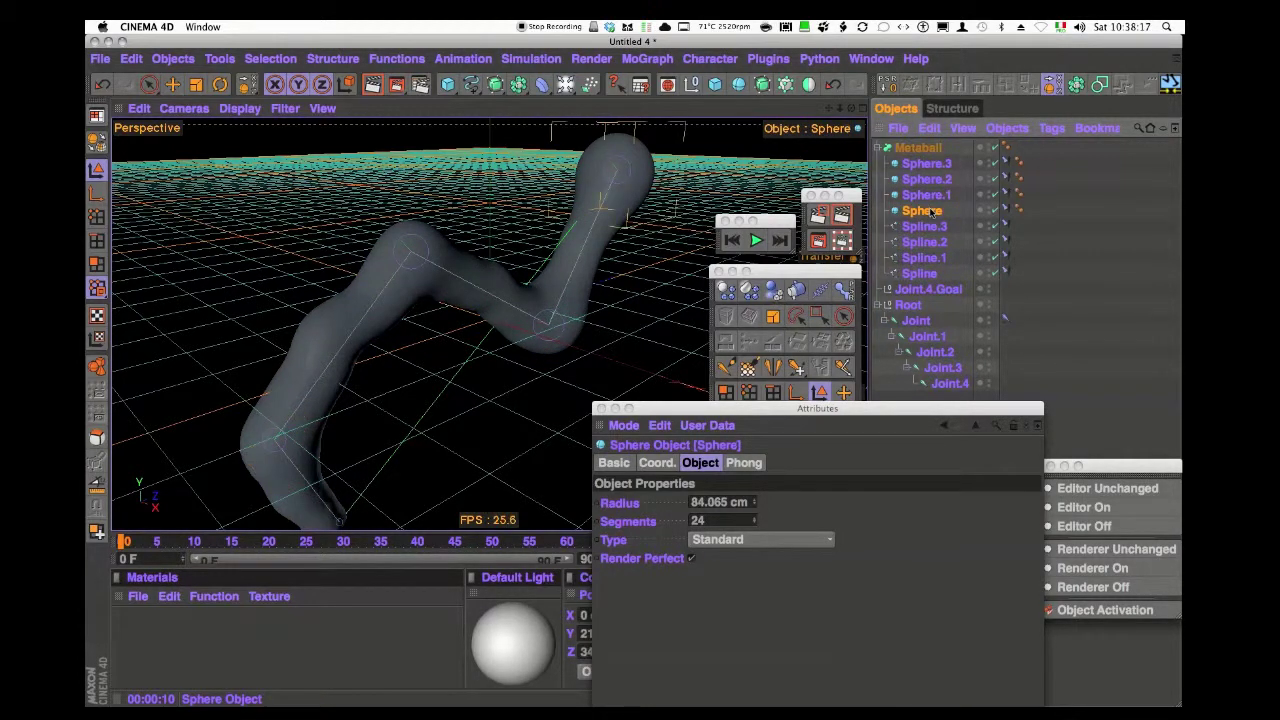
left_click_drag(755, 503, 762, 482)
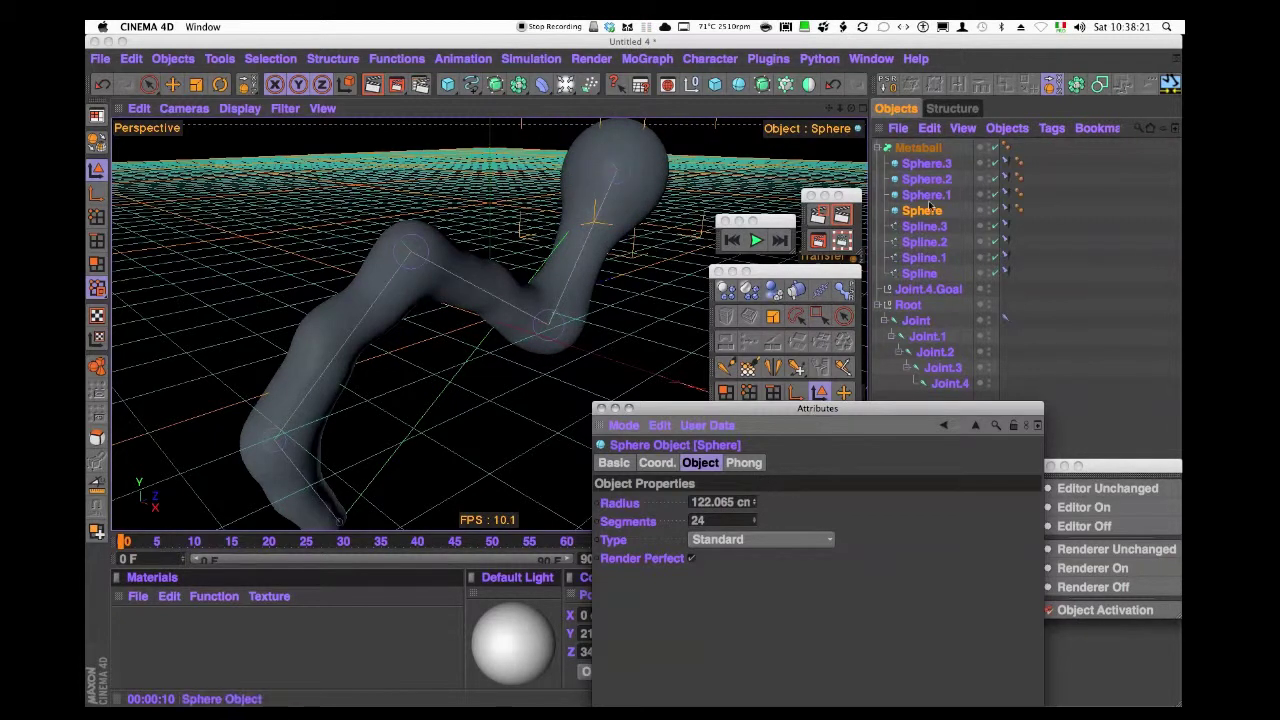
left_click(545, 310)
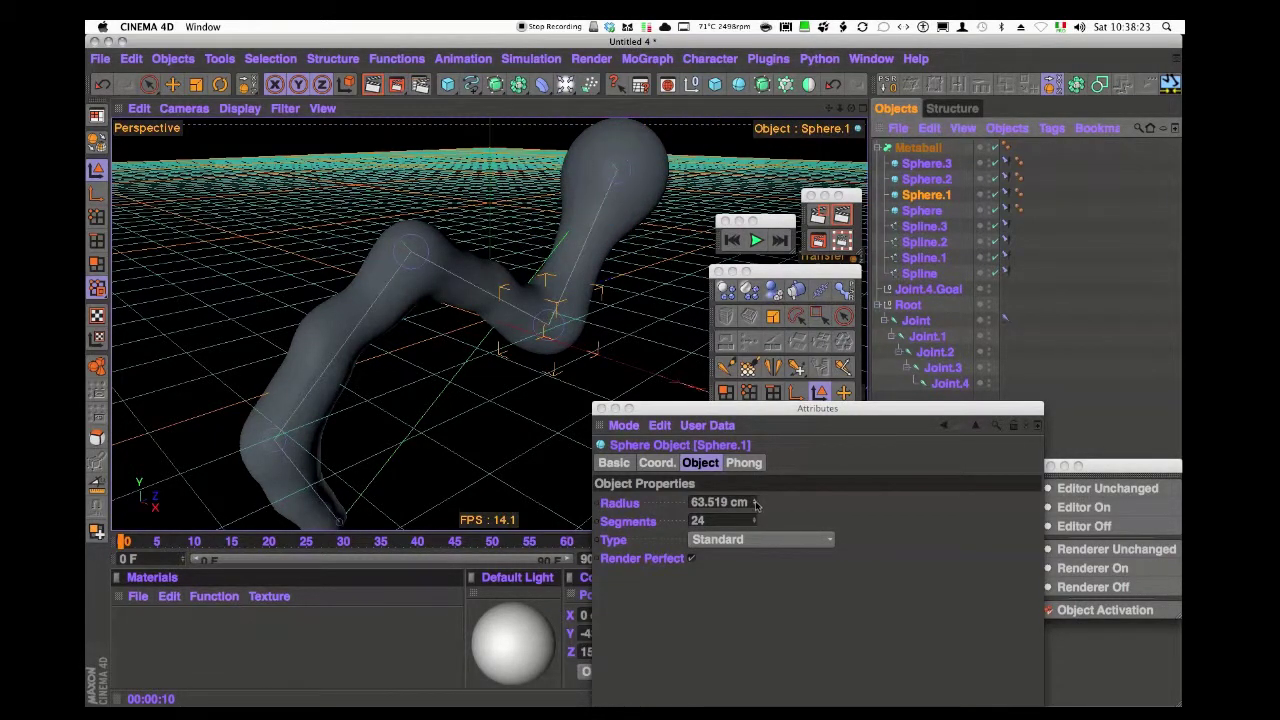
left_click_drag(755, 503, 755, 490)
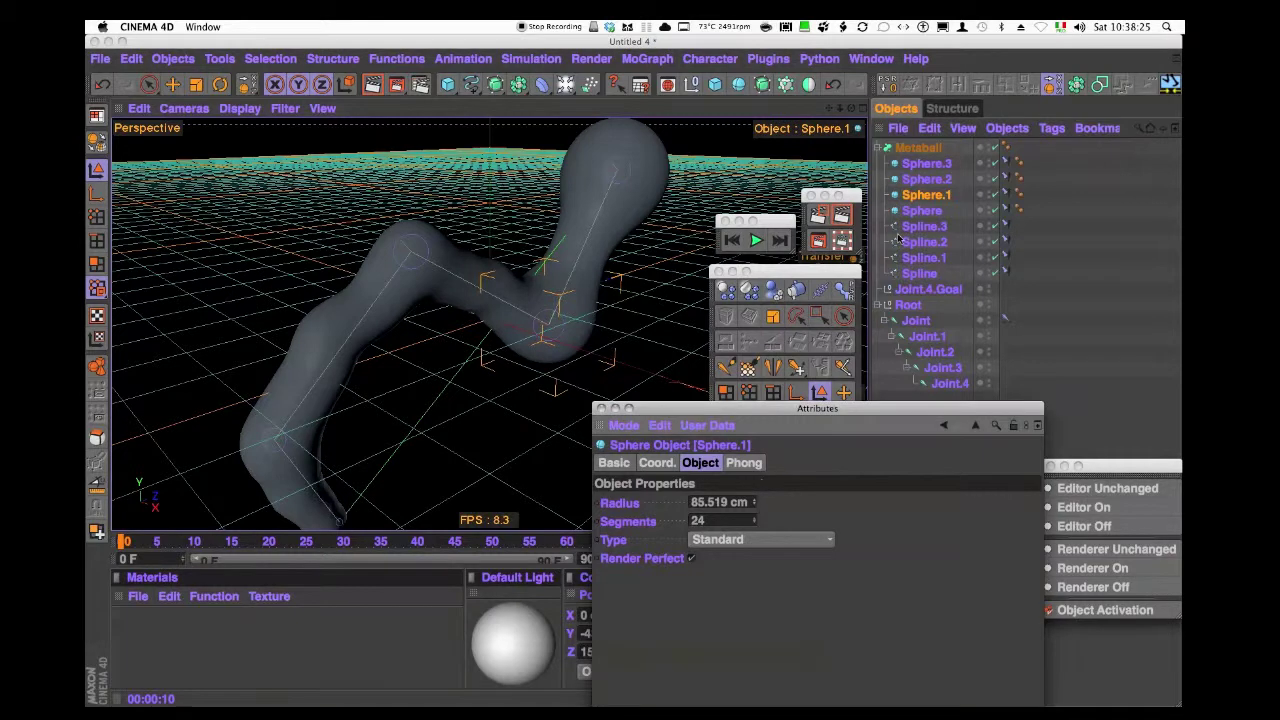
left_click(926, 179)
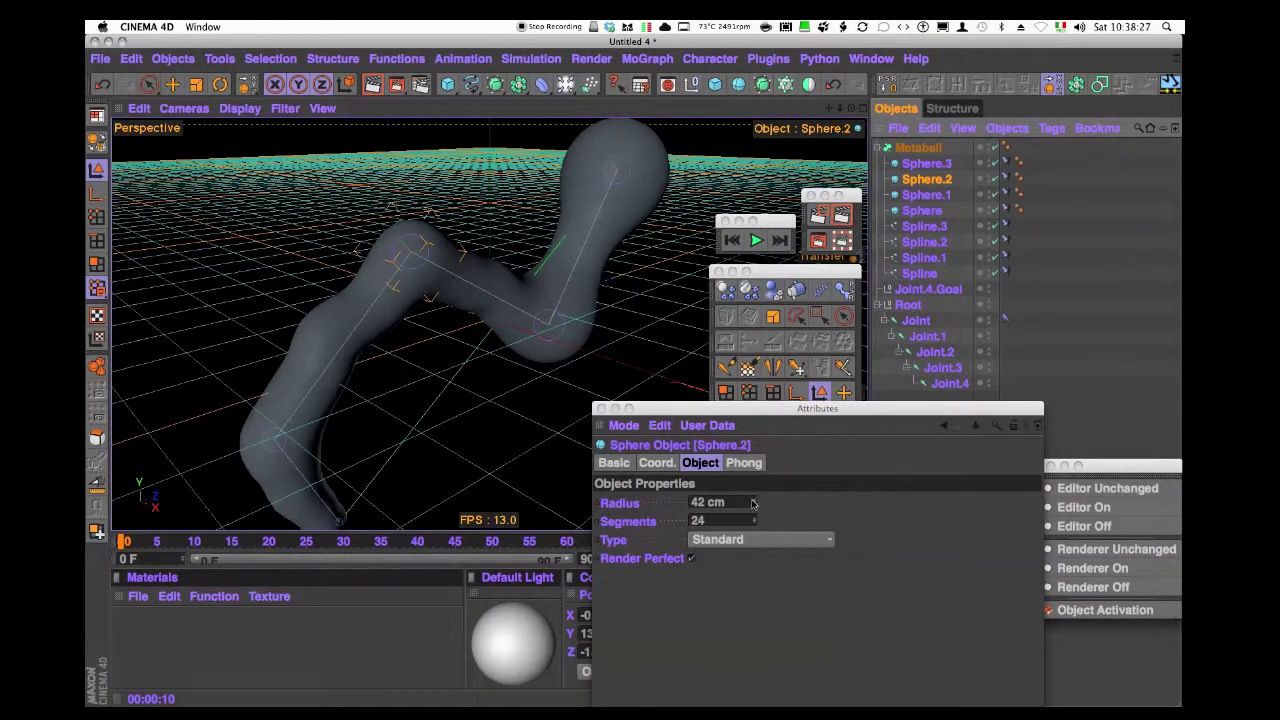
left_click_drag(755, 503, 758, 482)
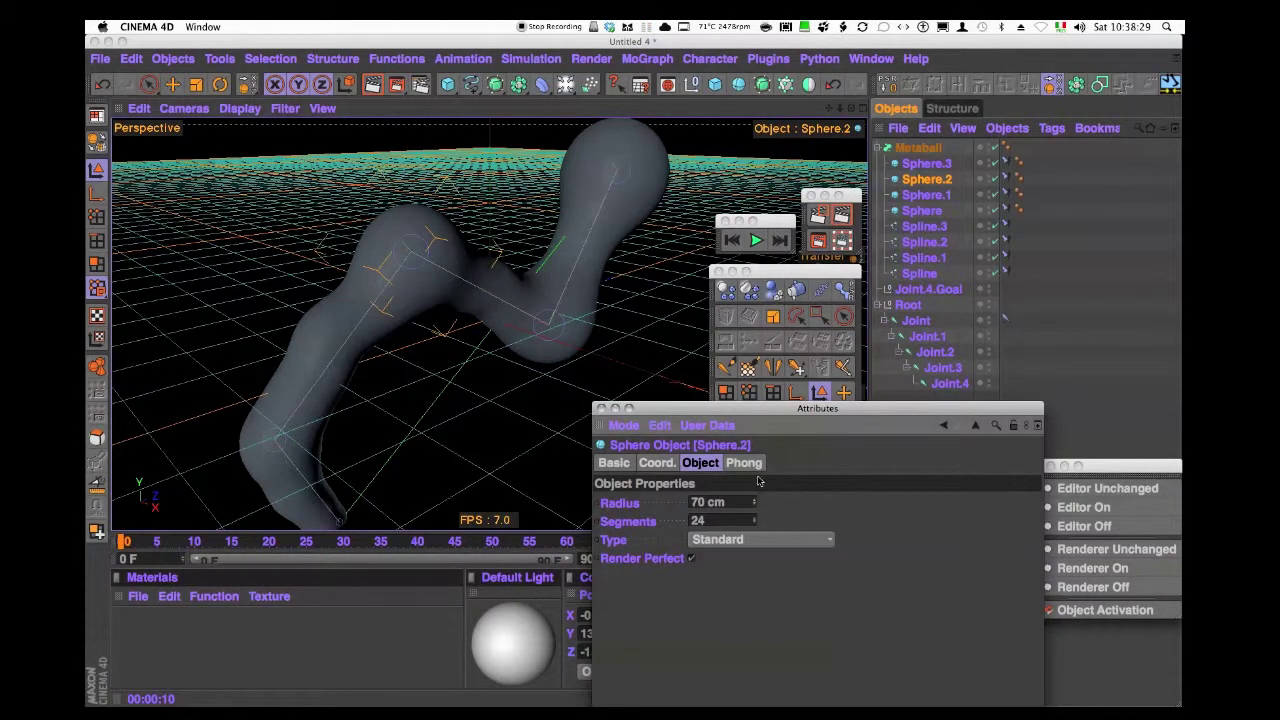
left_click(926, 163)
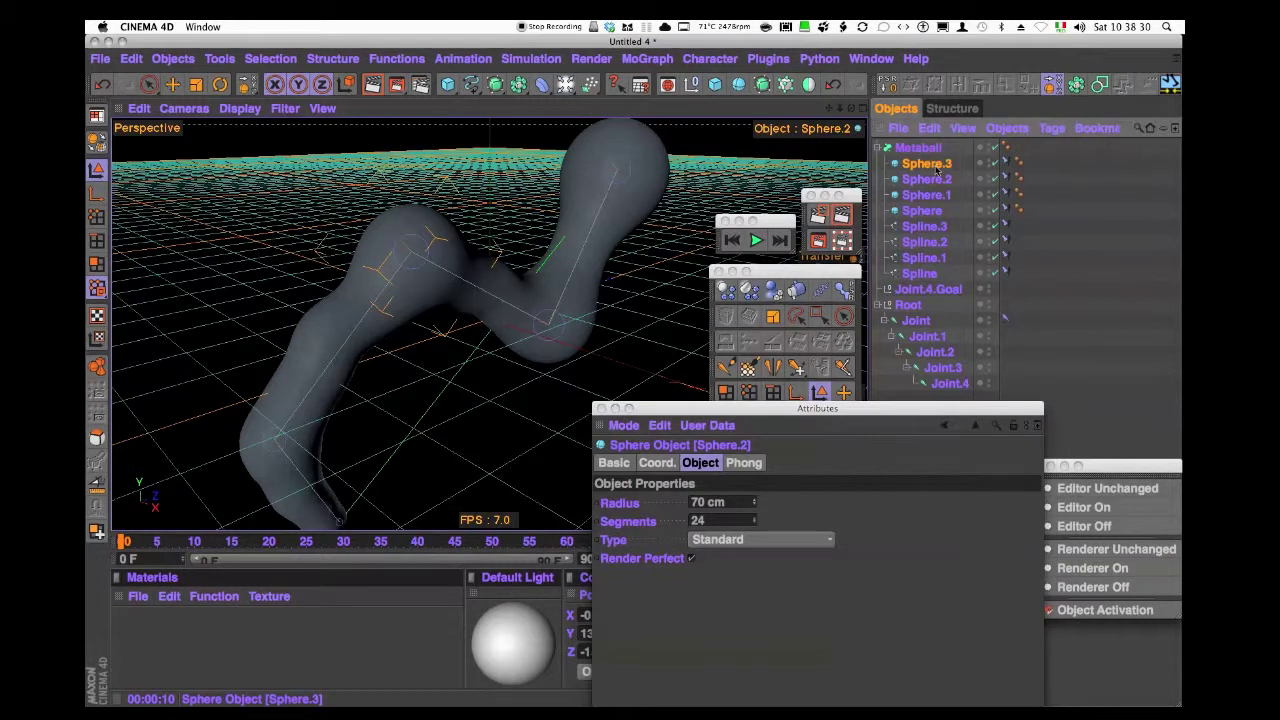
left_click(756, 505)
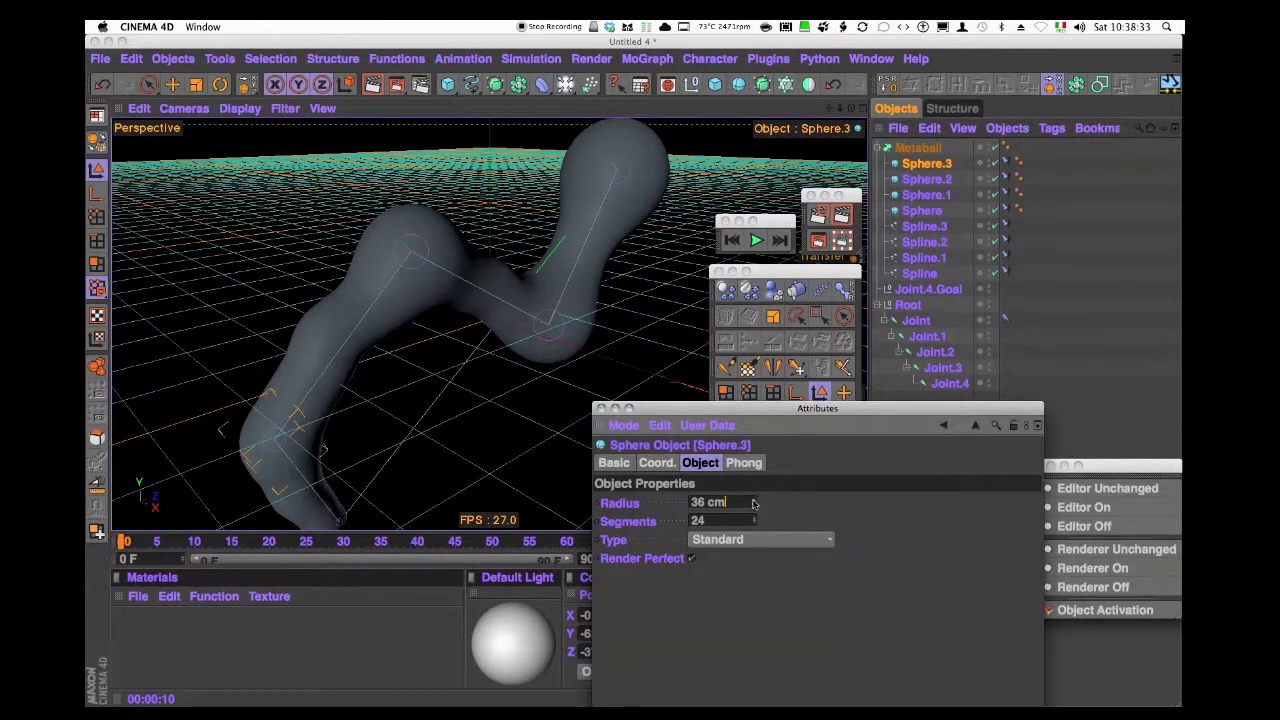
left_click_drag(753, 503, 756, 503)
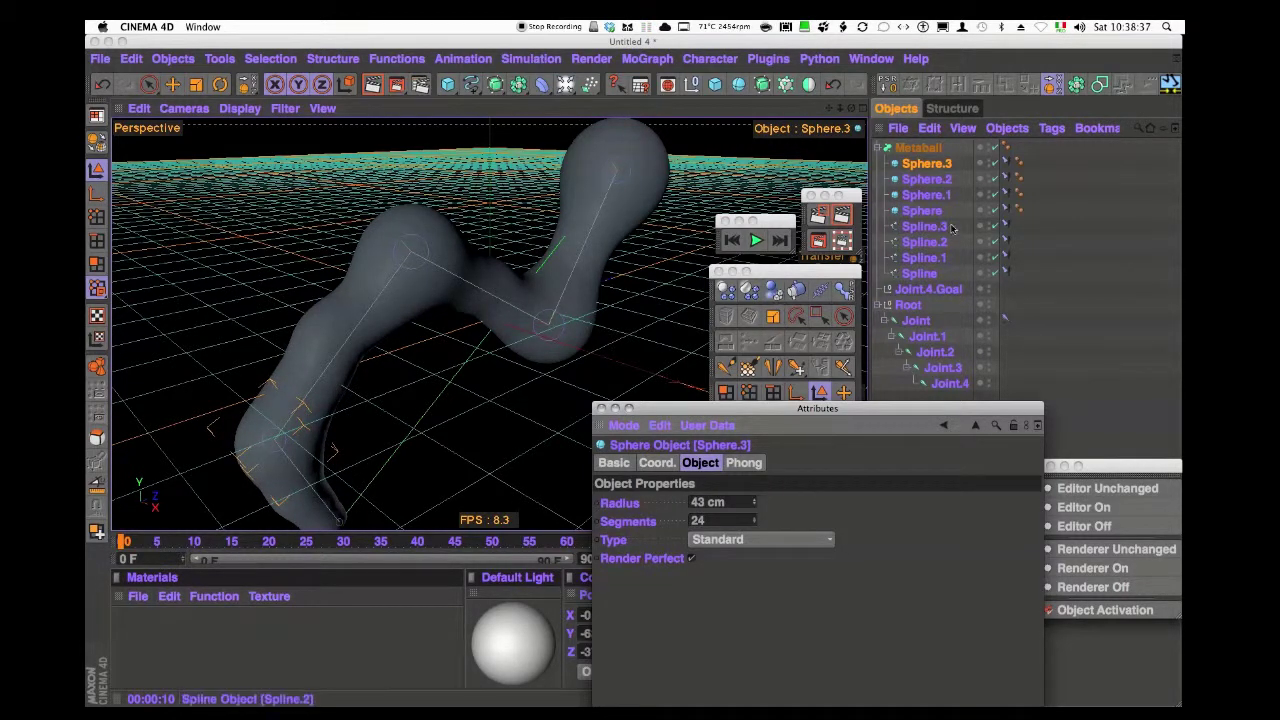
- Raise the Metaball's Hull Value to 273%
left_click(918, 147)
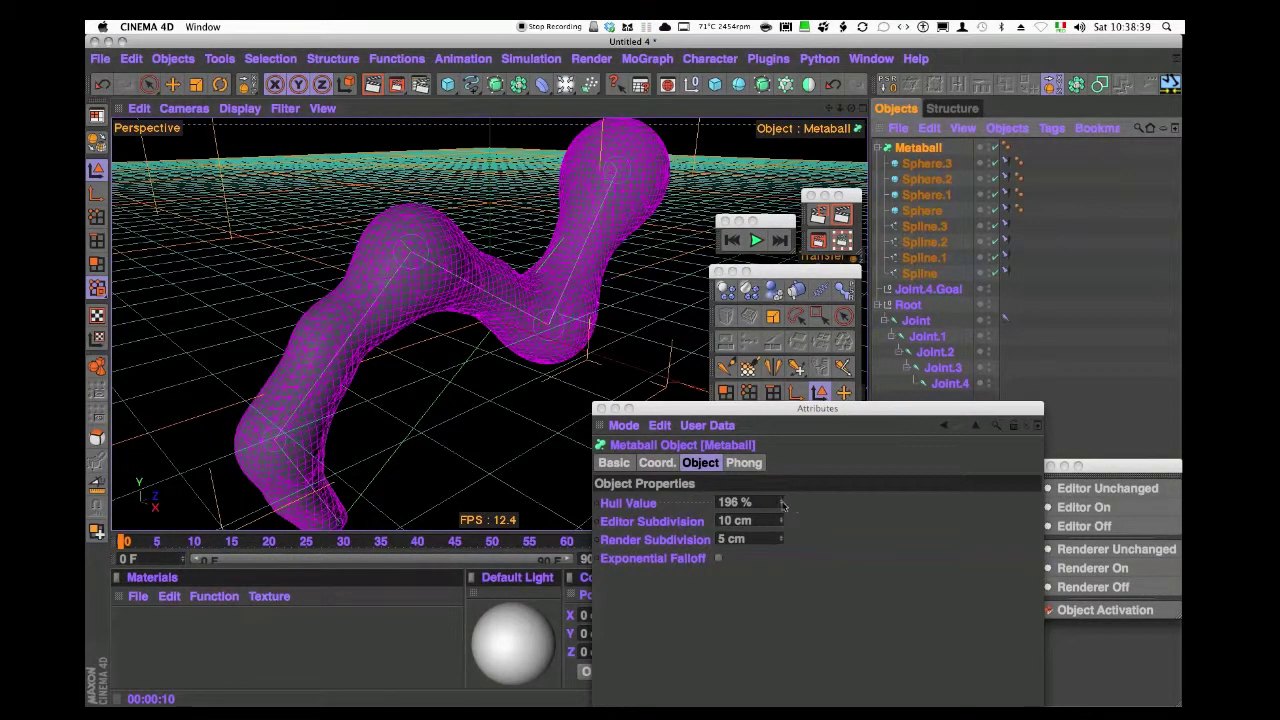
left_click_drag(780, 503, 785, 482)
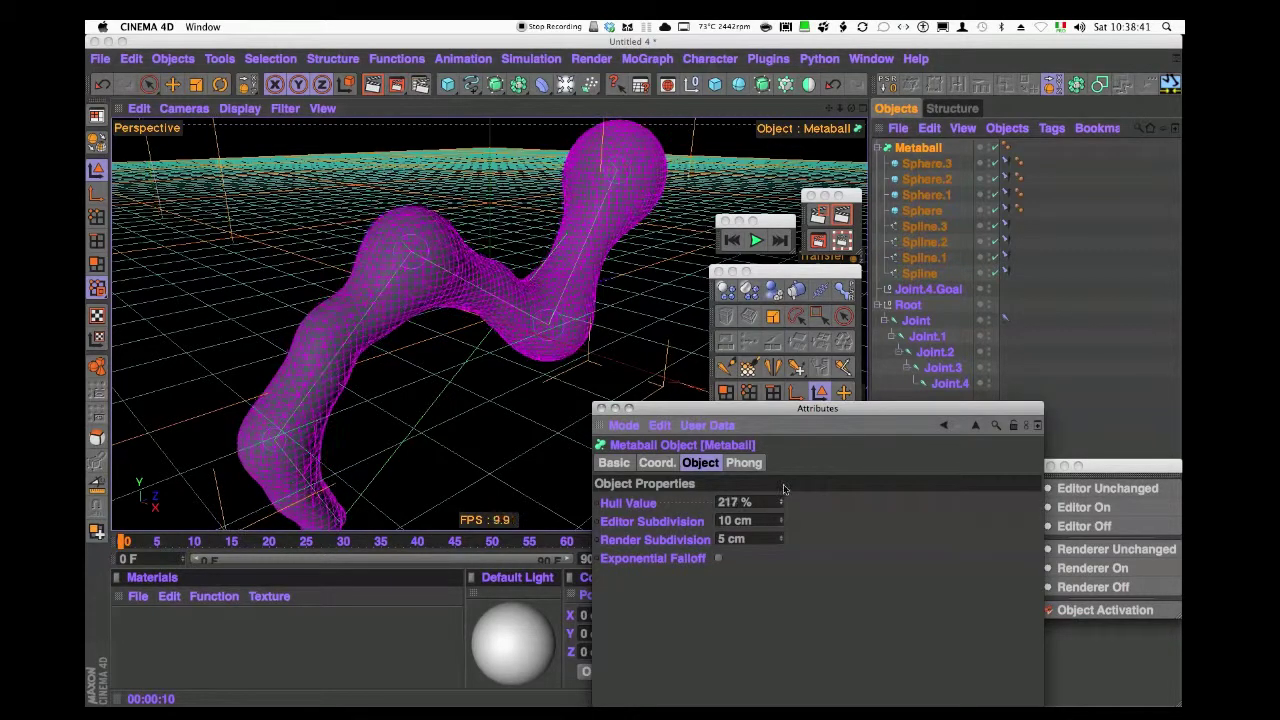
left_click_drag(780, 502, 780, 470)
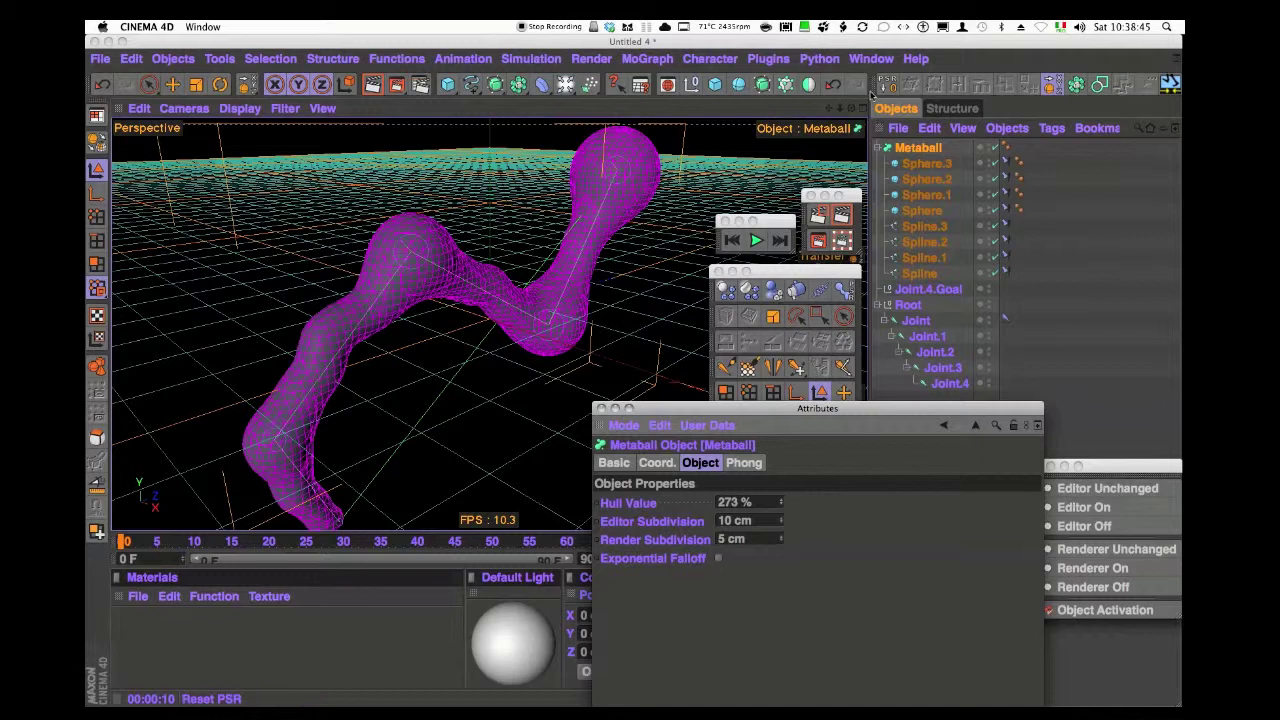
left_click(138, 597)
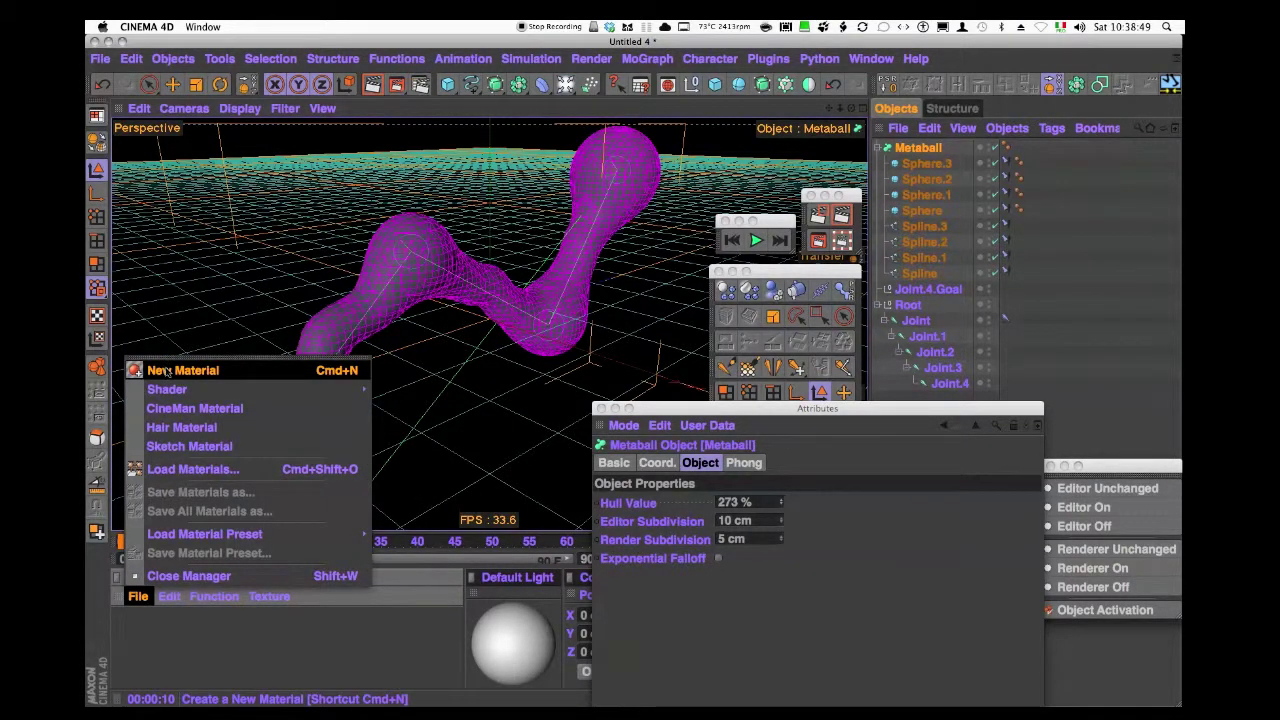
- Create a new material with teal colour, teal transparency and a darker teal absorption colour
left_click(167, 372)
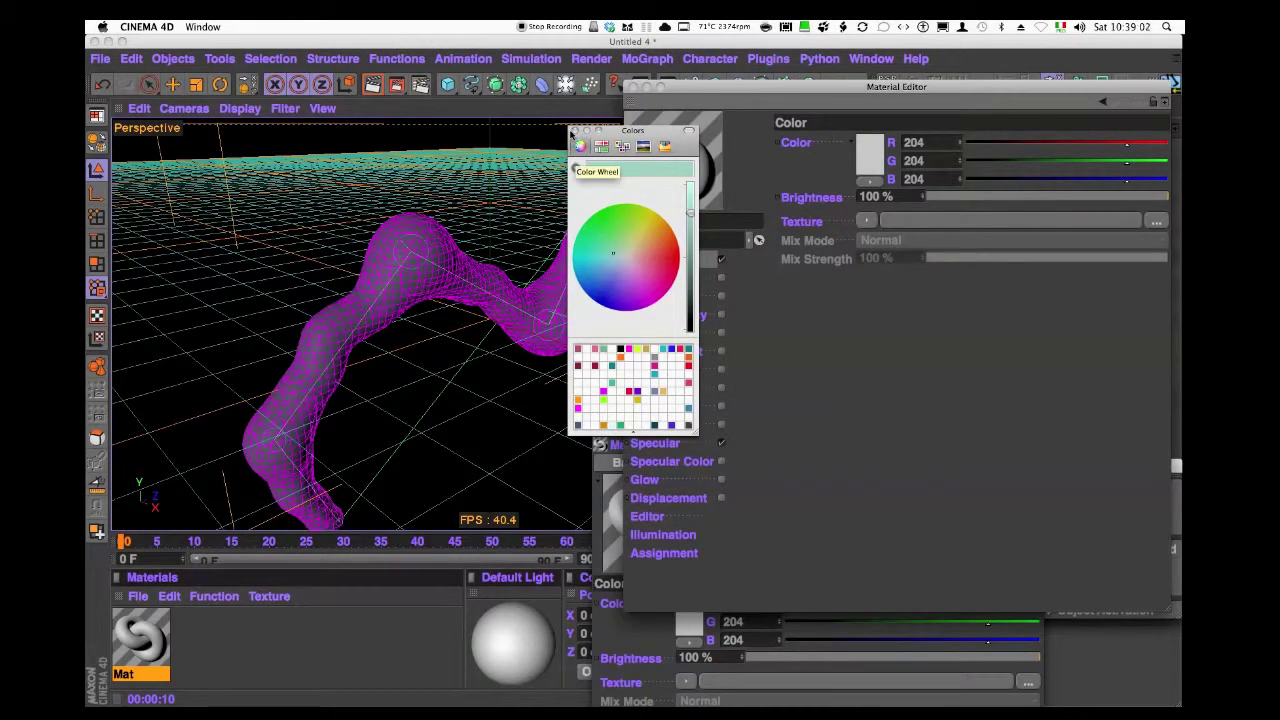
left_click(575, 136)
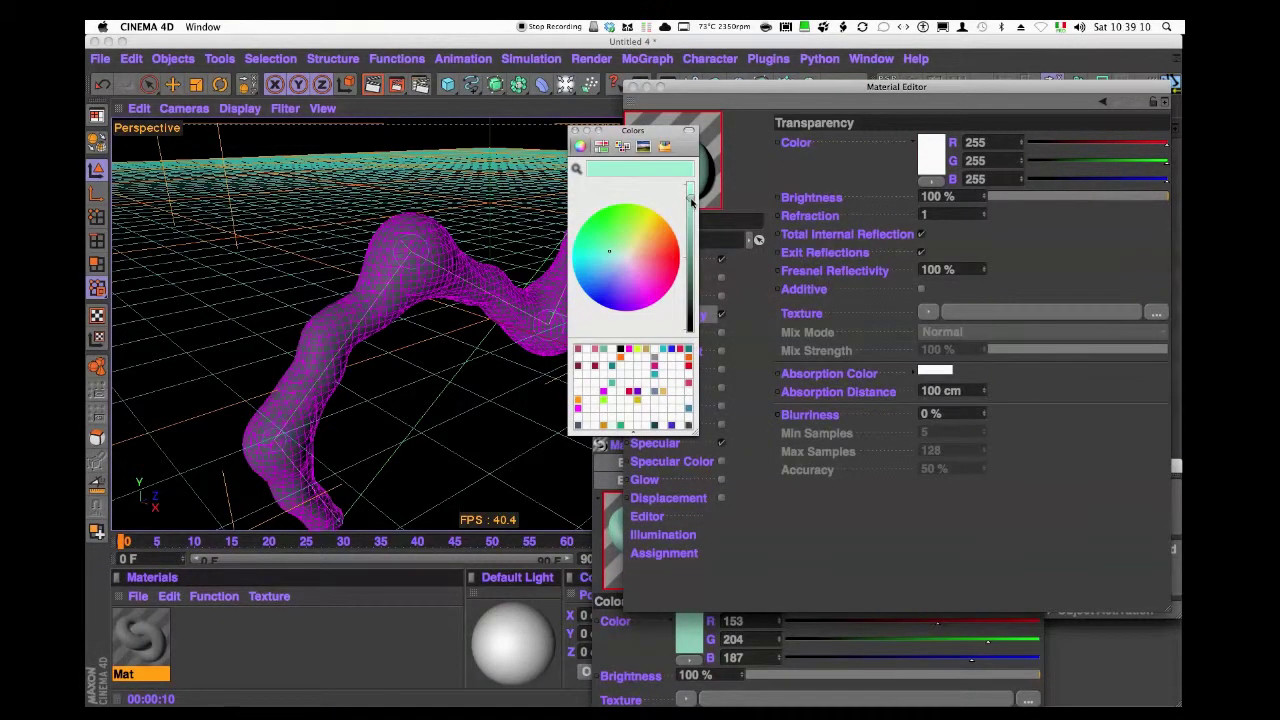
left_click(574, 132)
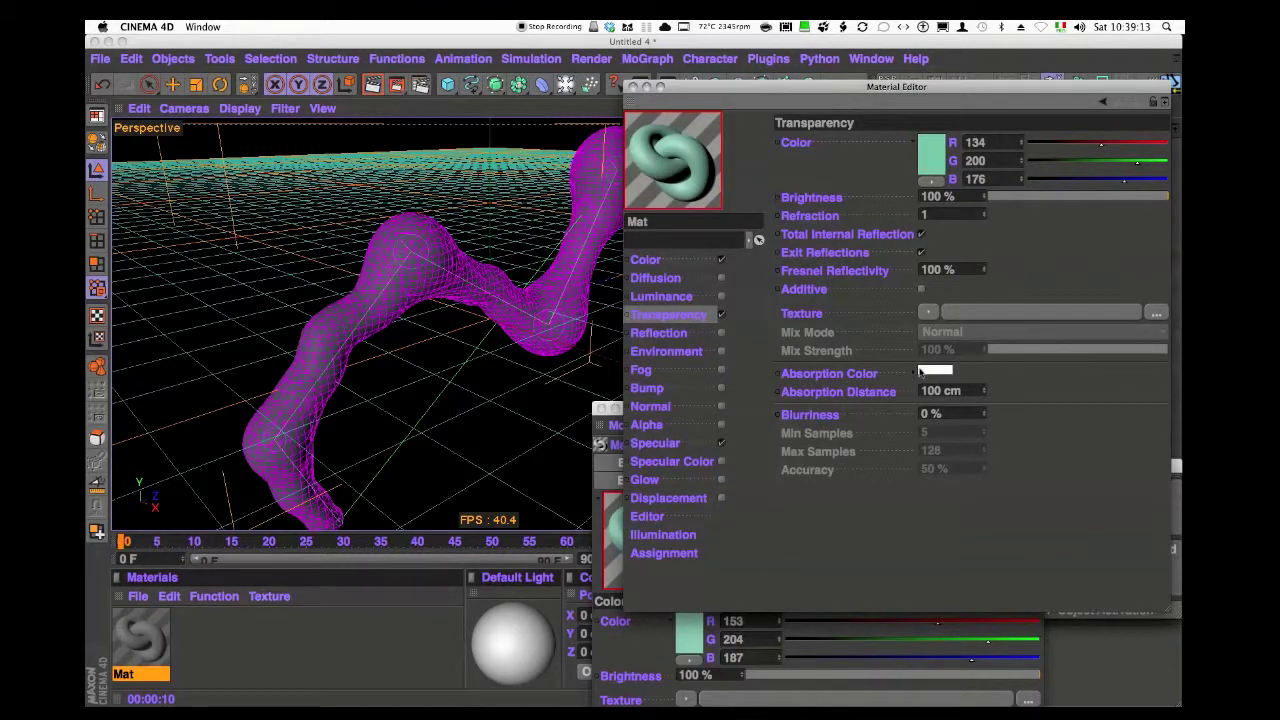
left_click(921, 371)
left_click(603, 258)
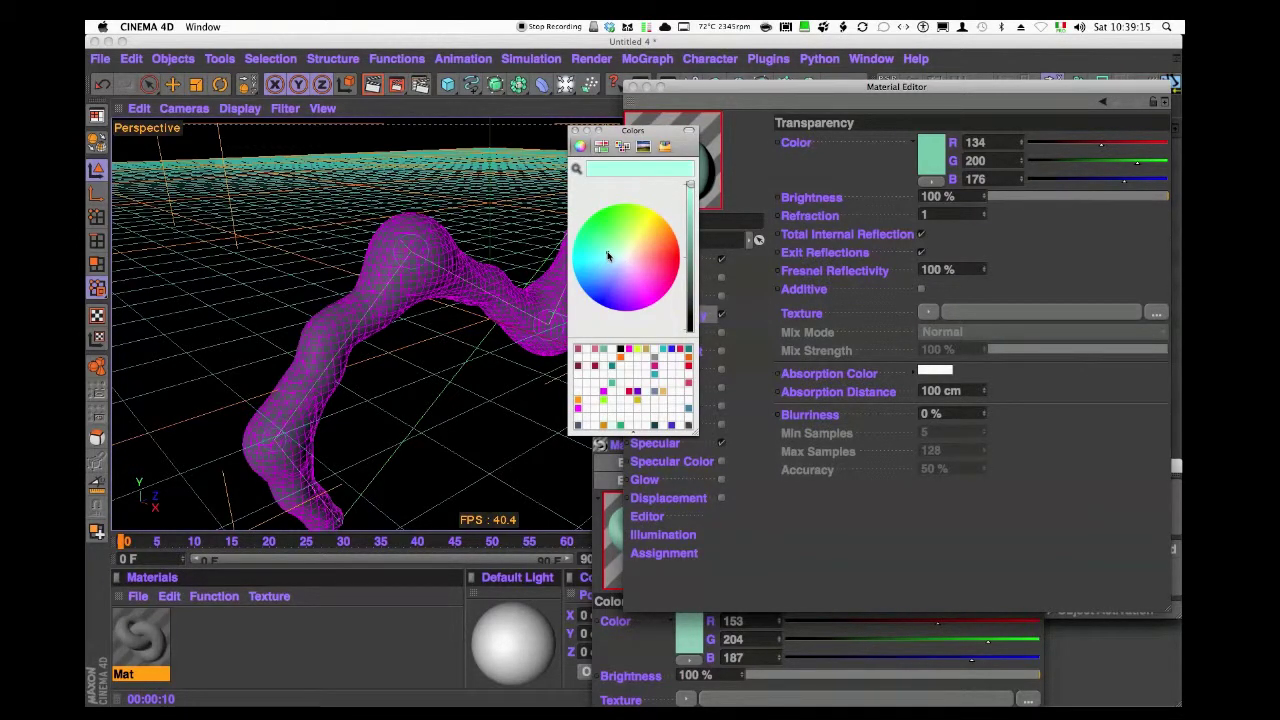
left_click_drag(689, 208, 692, 234)
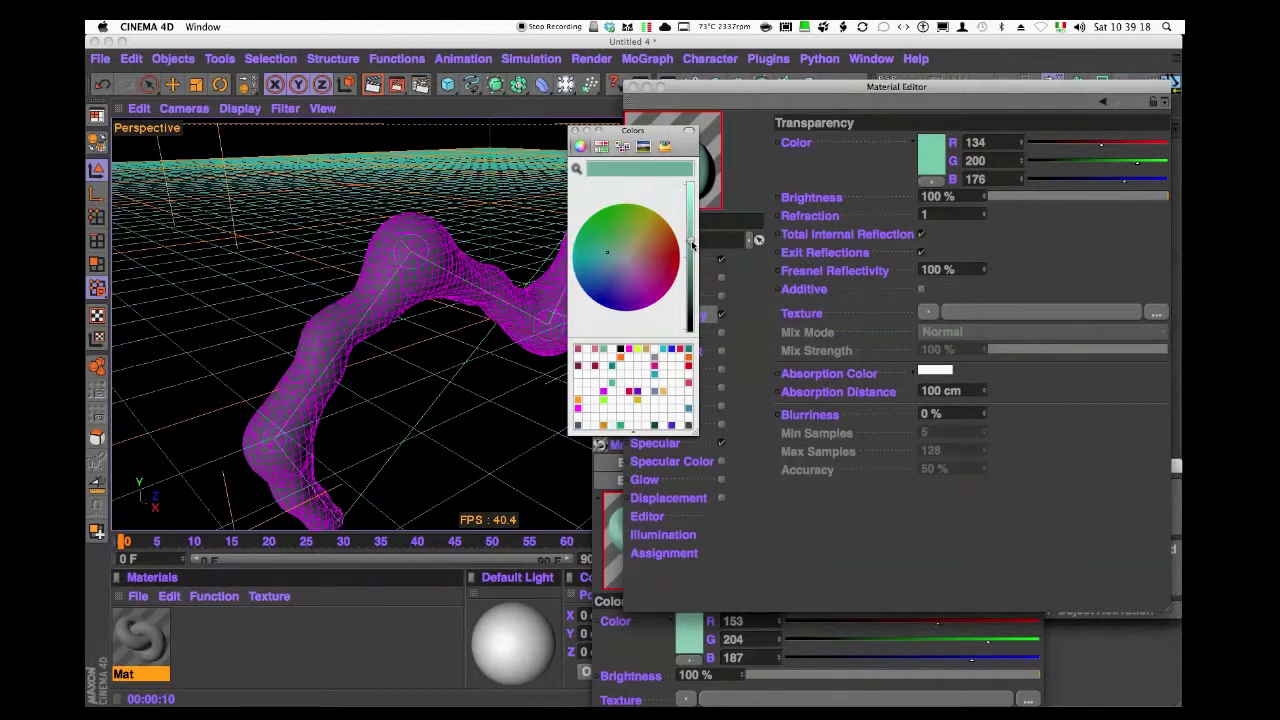
left_click(575, 132)
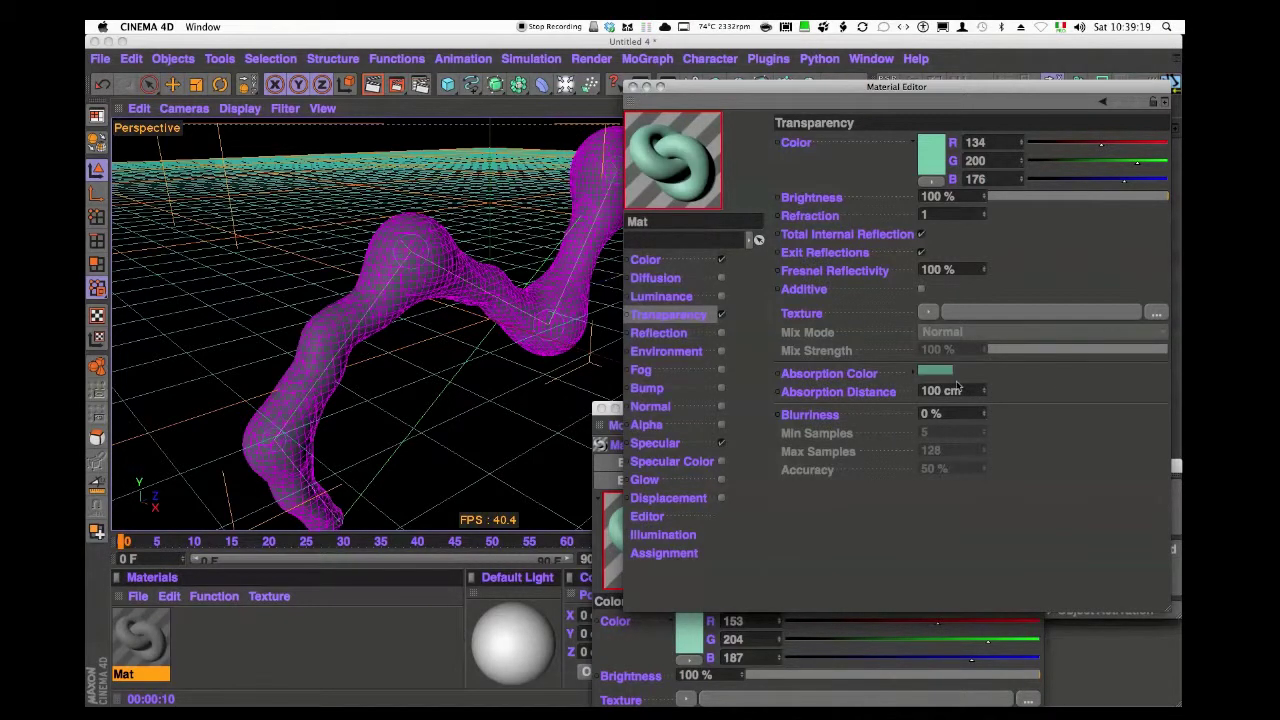
- Set the absorption distance to 50 cm and refraction to 1.2
type("50")
key("Return")
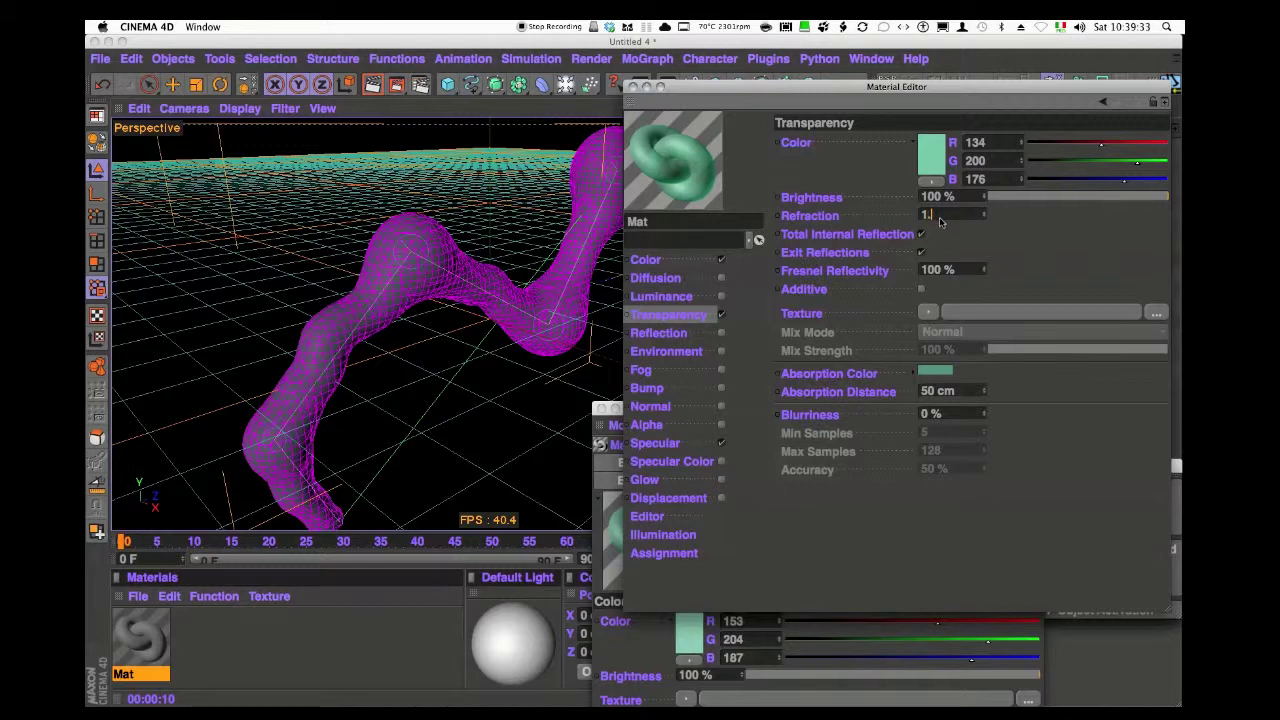
type("2")
key("Return")
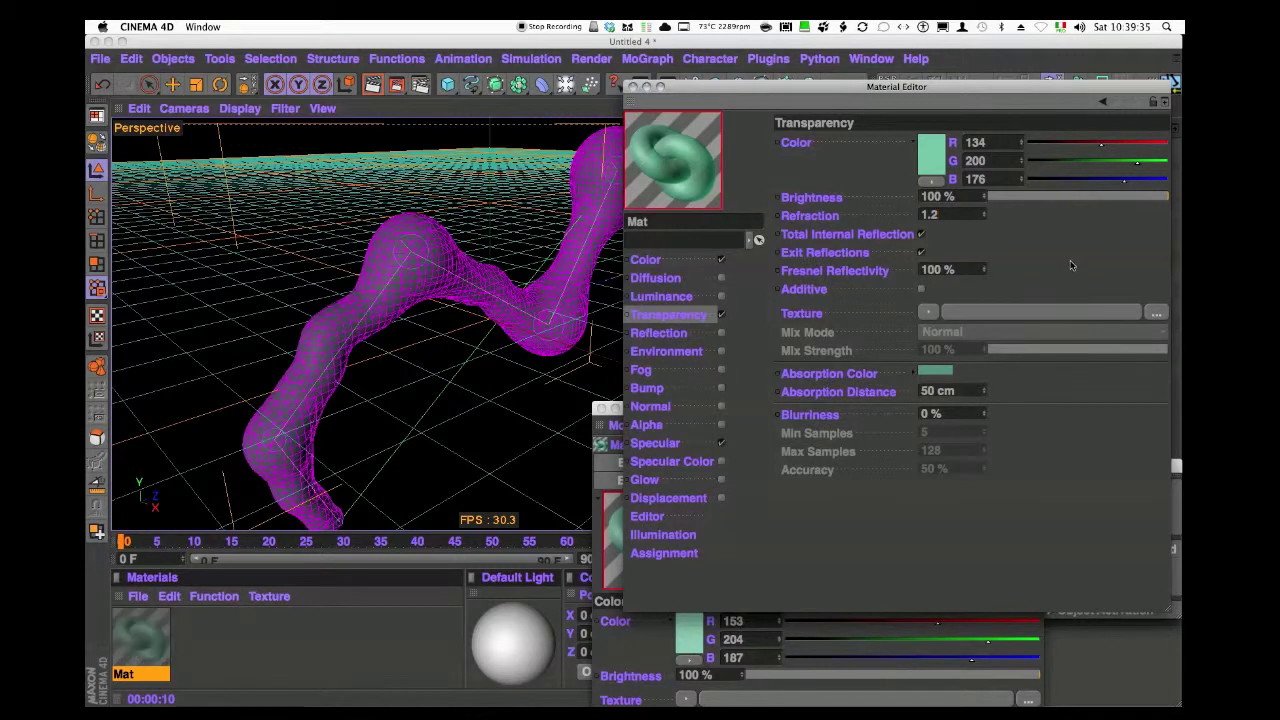
- Enable reflection on the material with a lavender reflection colour
left_click(721, 333)
left_click(873, 157)
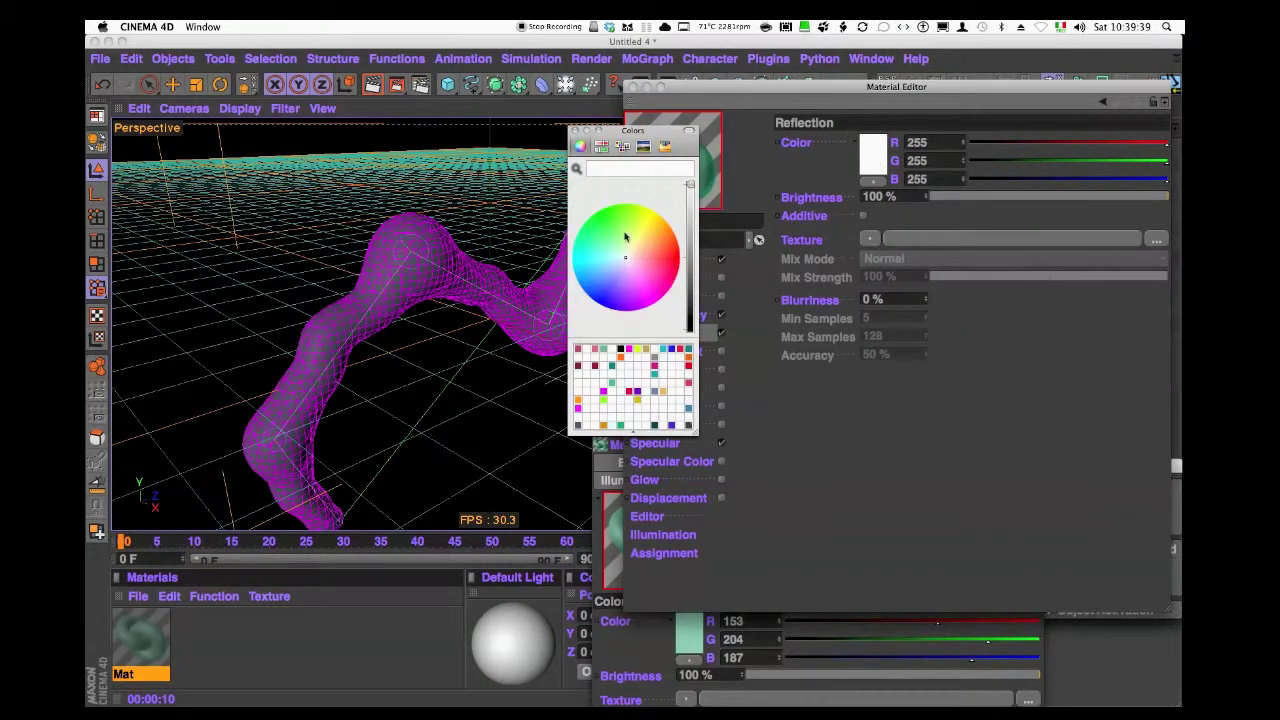
left_click(574, 132)
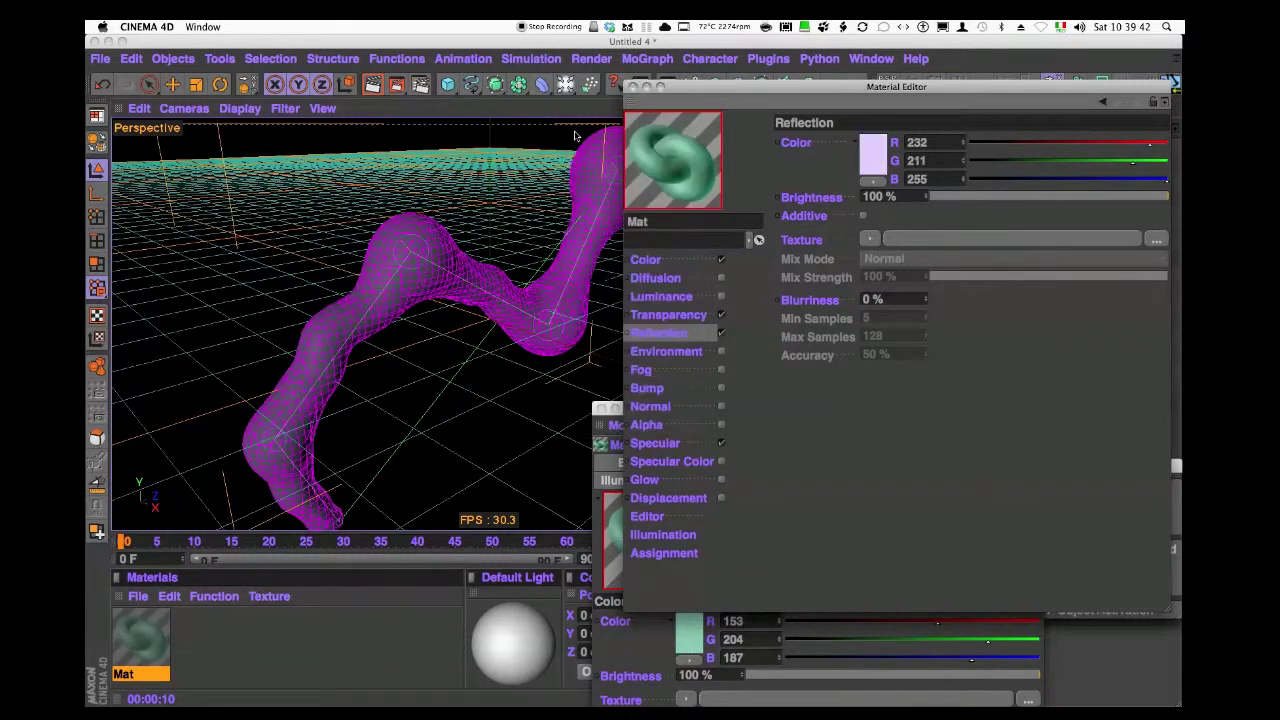
left_click(668, 446)
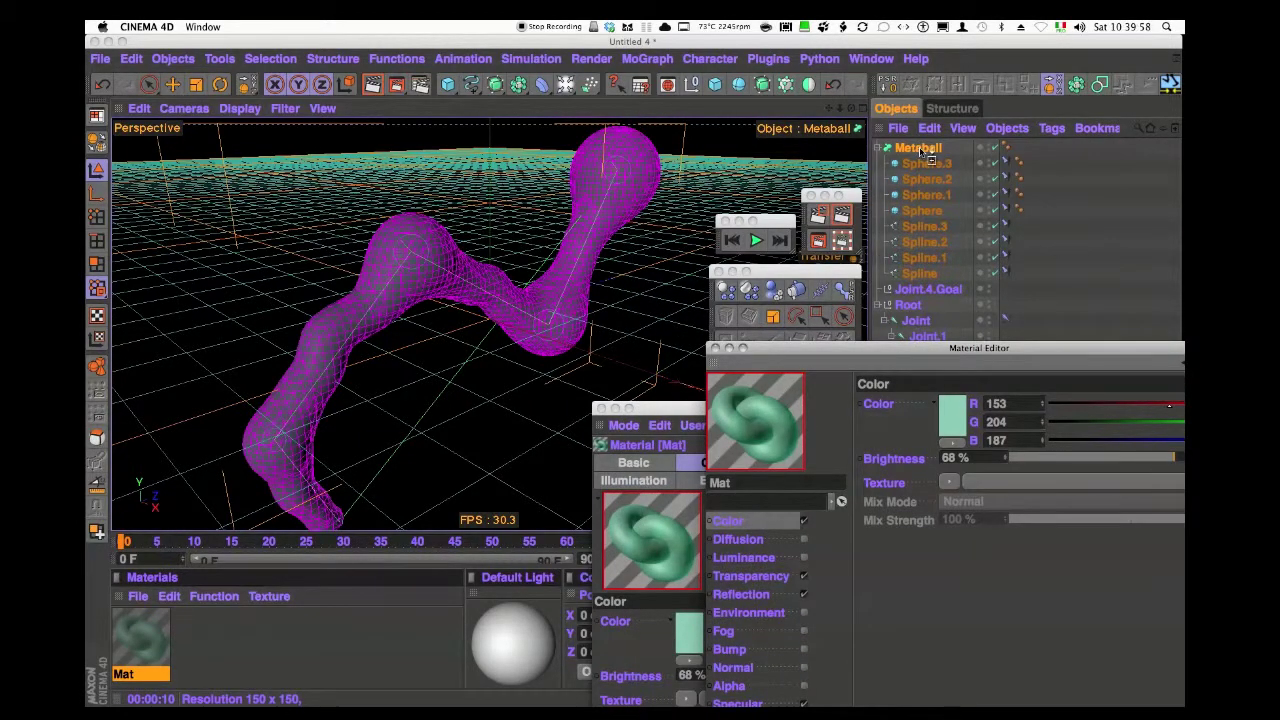
- Check the Metaball's Mat texture tag, then add a light and move it beside the tube
left_click(1019, 147)
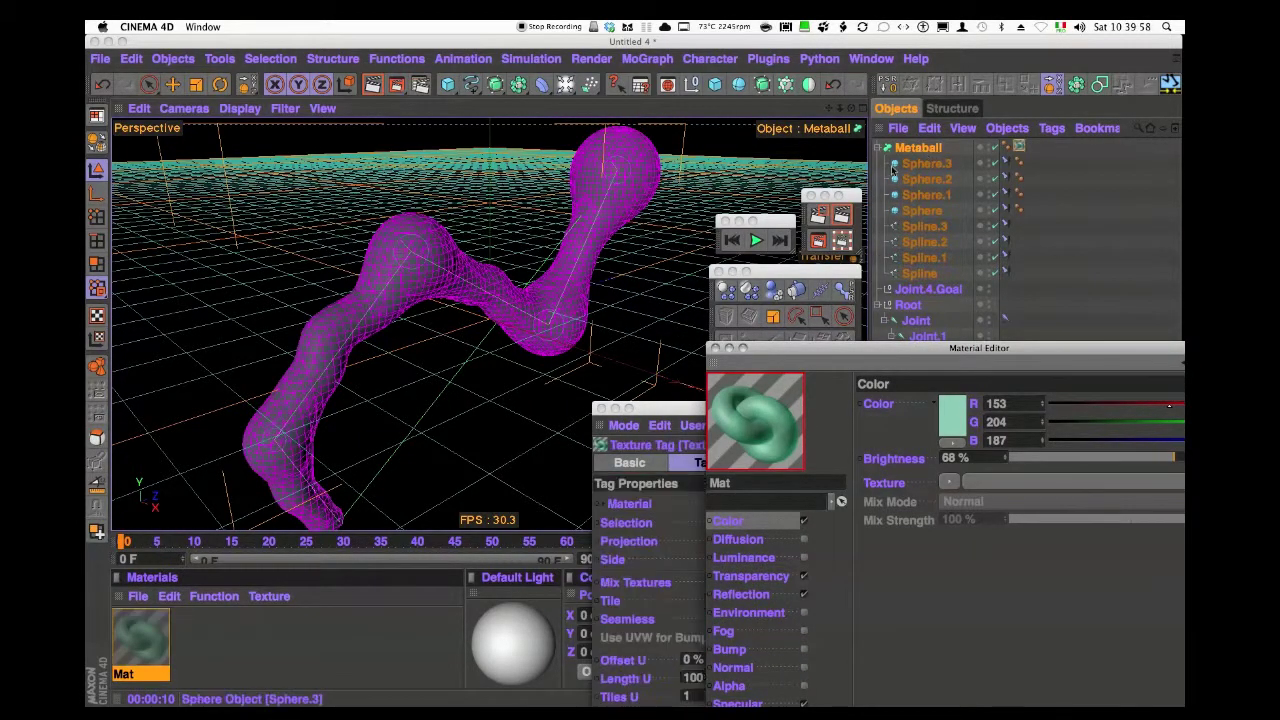
left_click(565, 84)
left_click(601, 100)
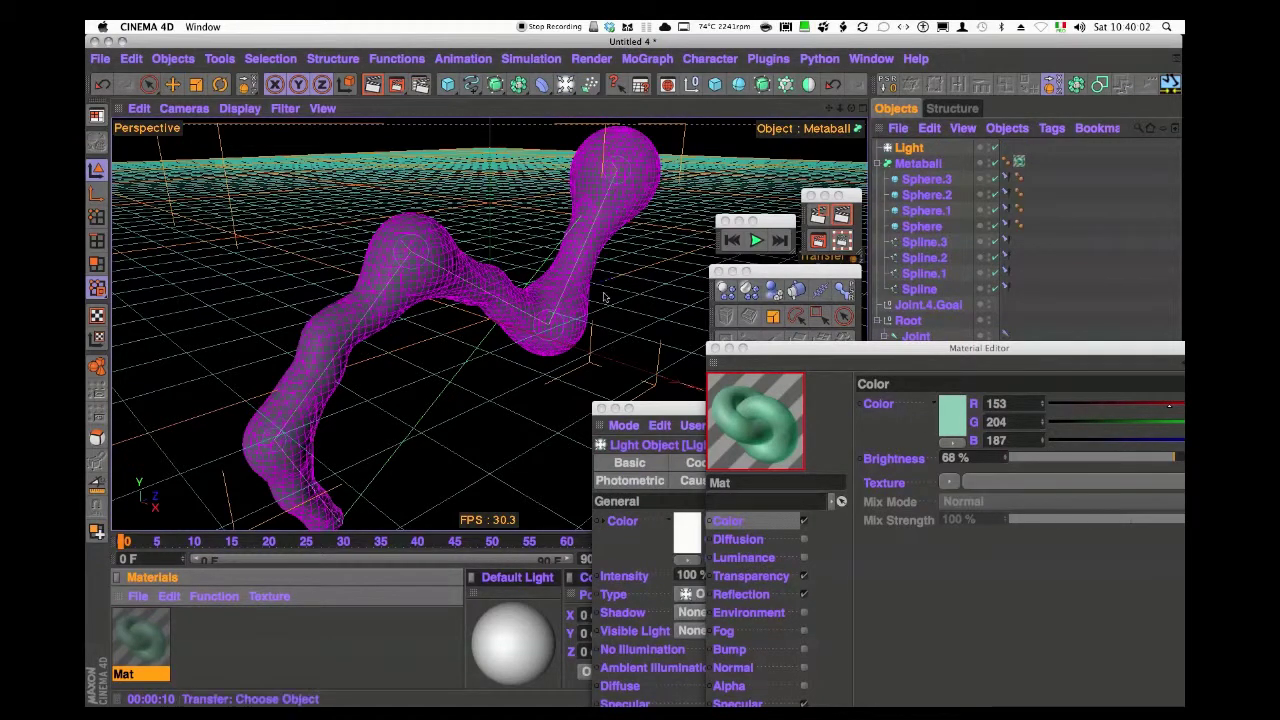
left_click(650, 409)
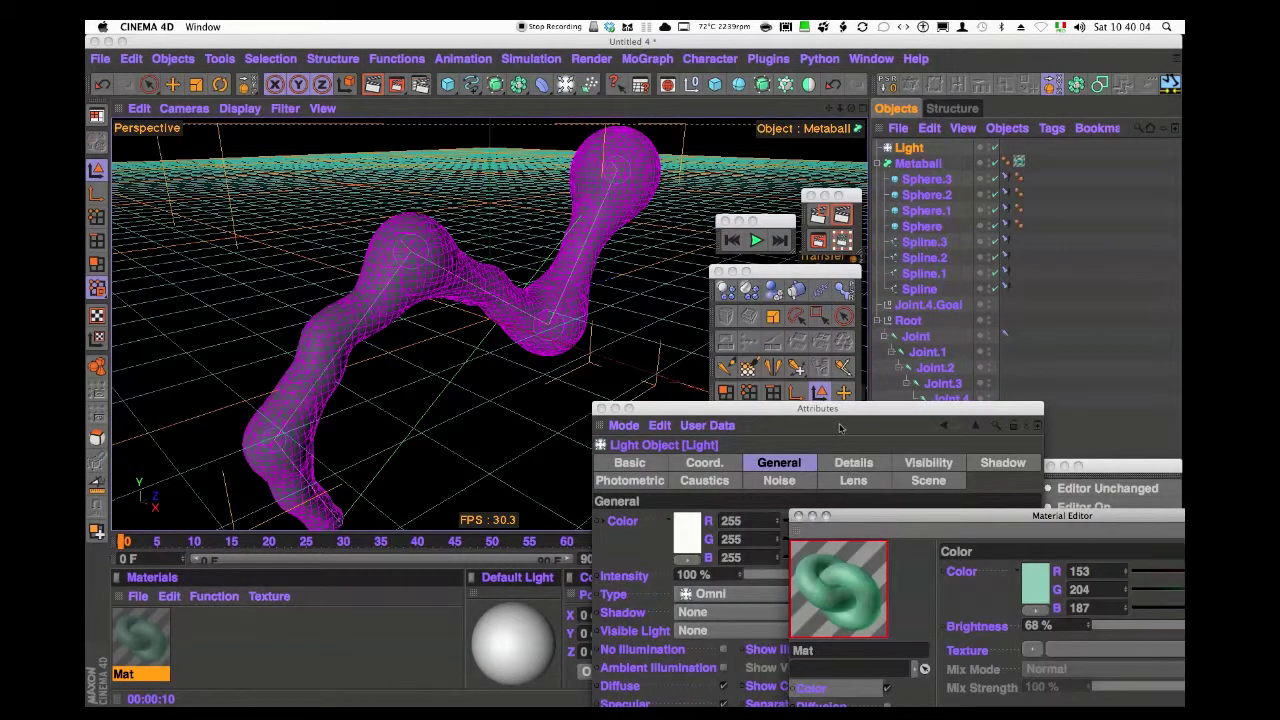
left_click_drag(846, 411, 849, 551)
left_click(172, 84)
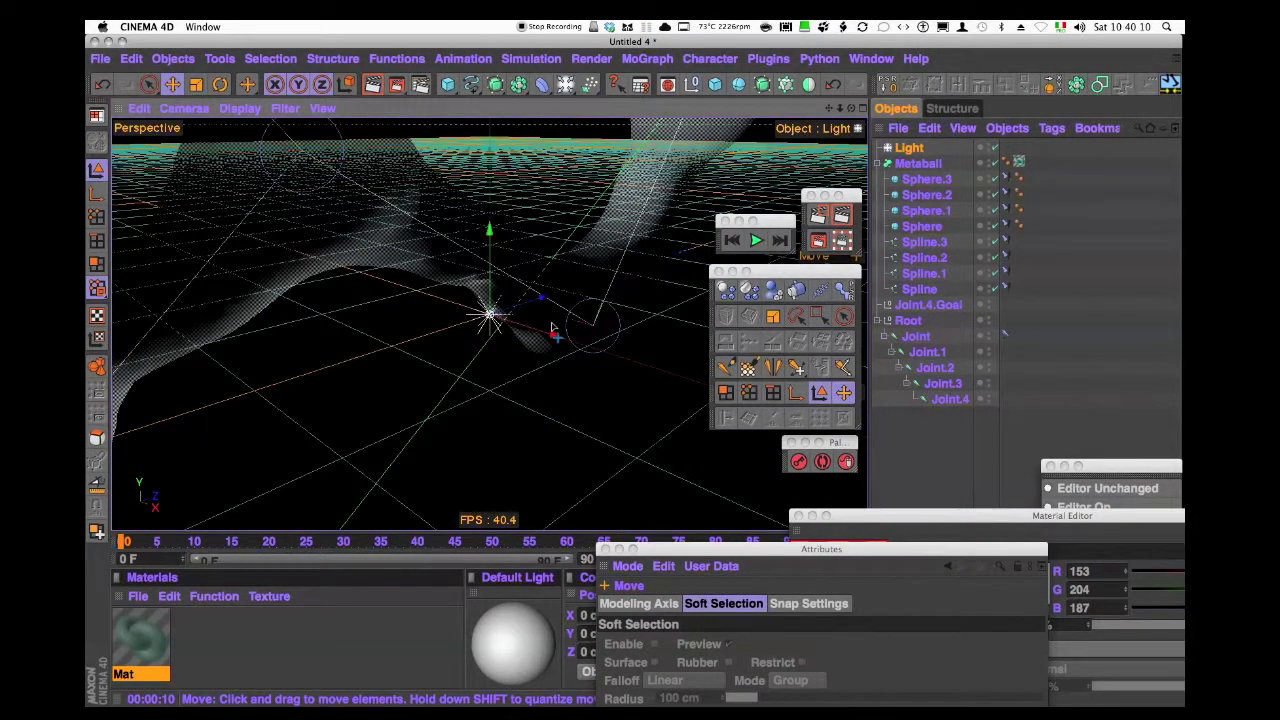
left_click_drag(558, 338, 495, 250)
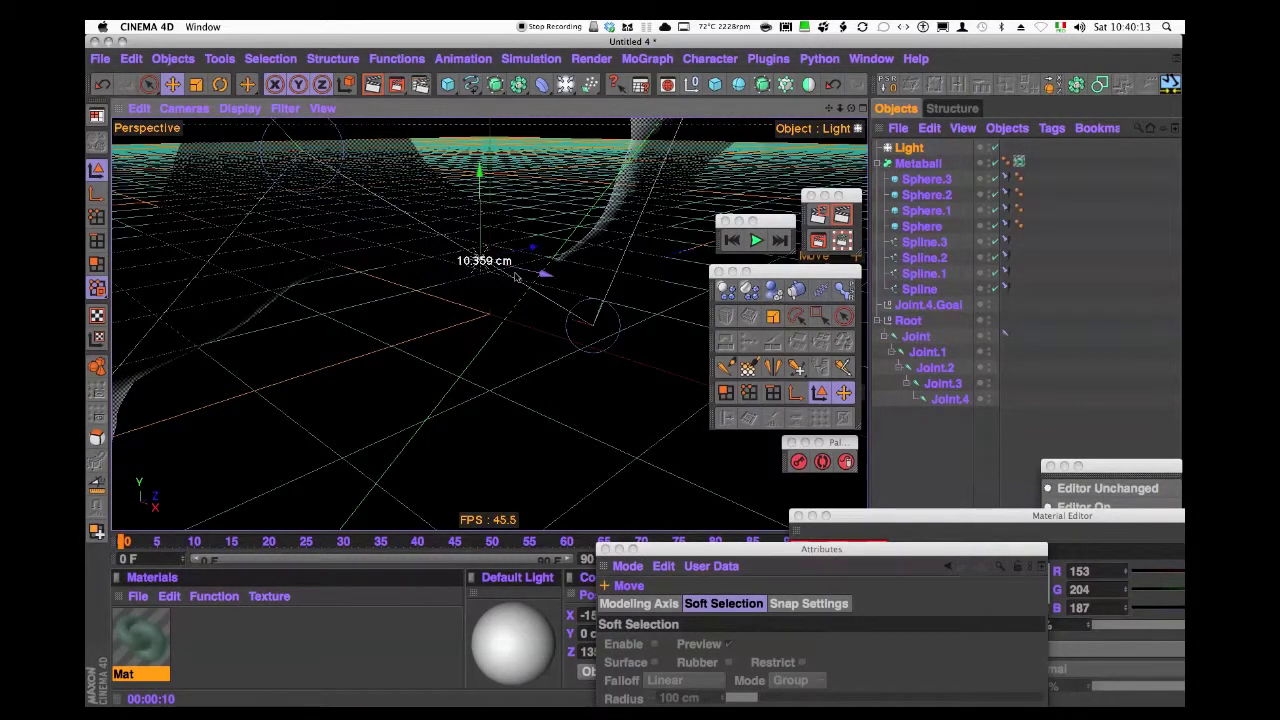
left_click_drag(495, 250, 485, 240)
- Set the light's Visible Light option to Visible
left_click(887, 155)
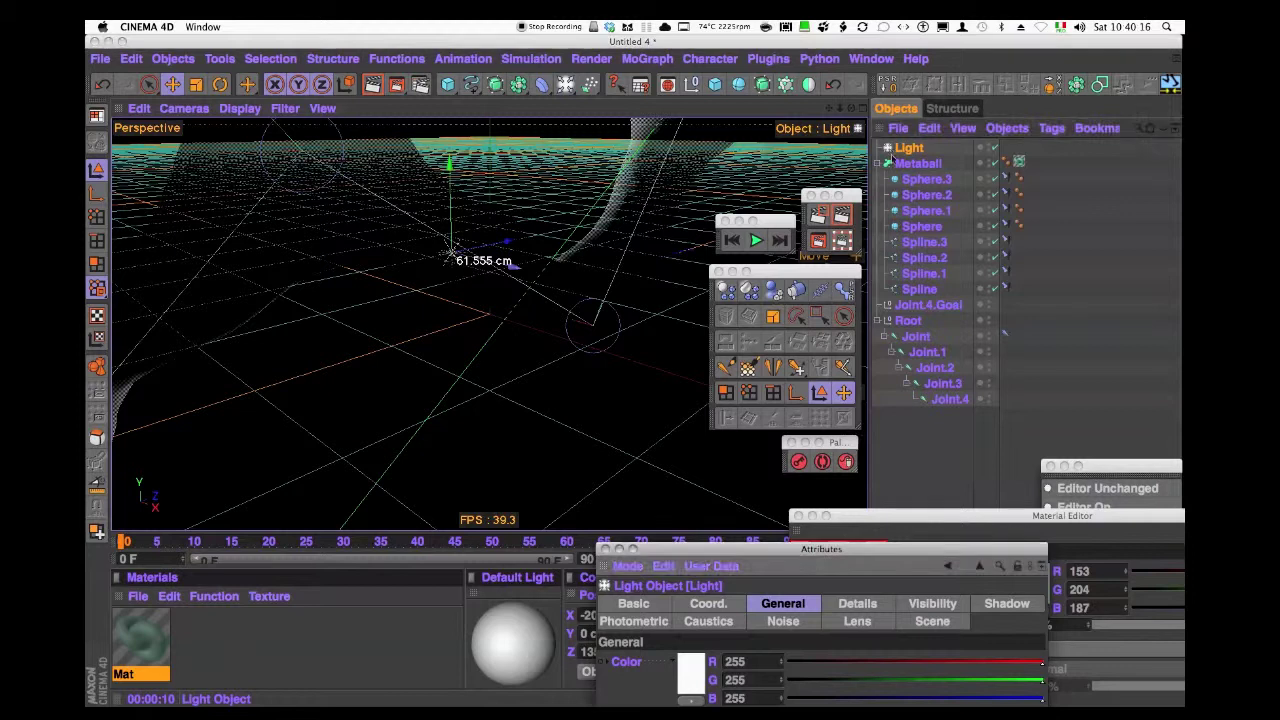
left_click_drag(820, 549, 886, 214)
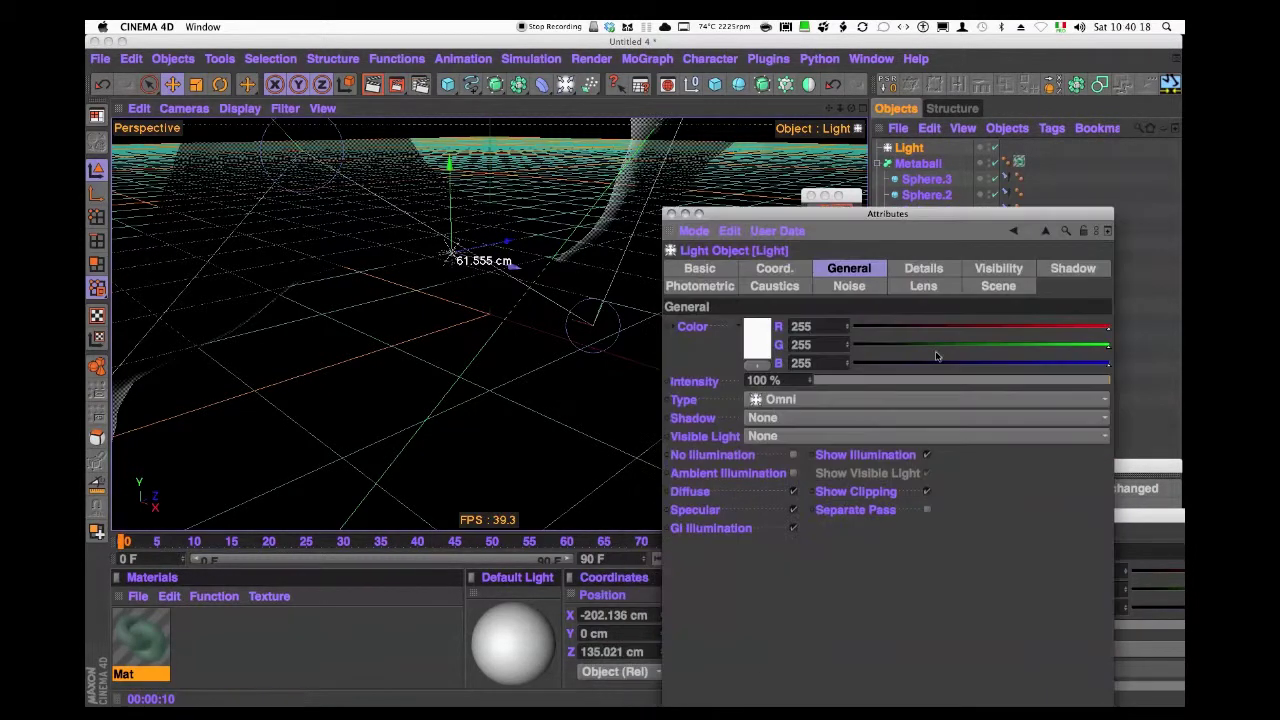
left_click(782, 437)
left_click(795, 455)
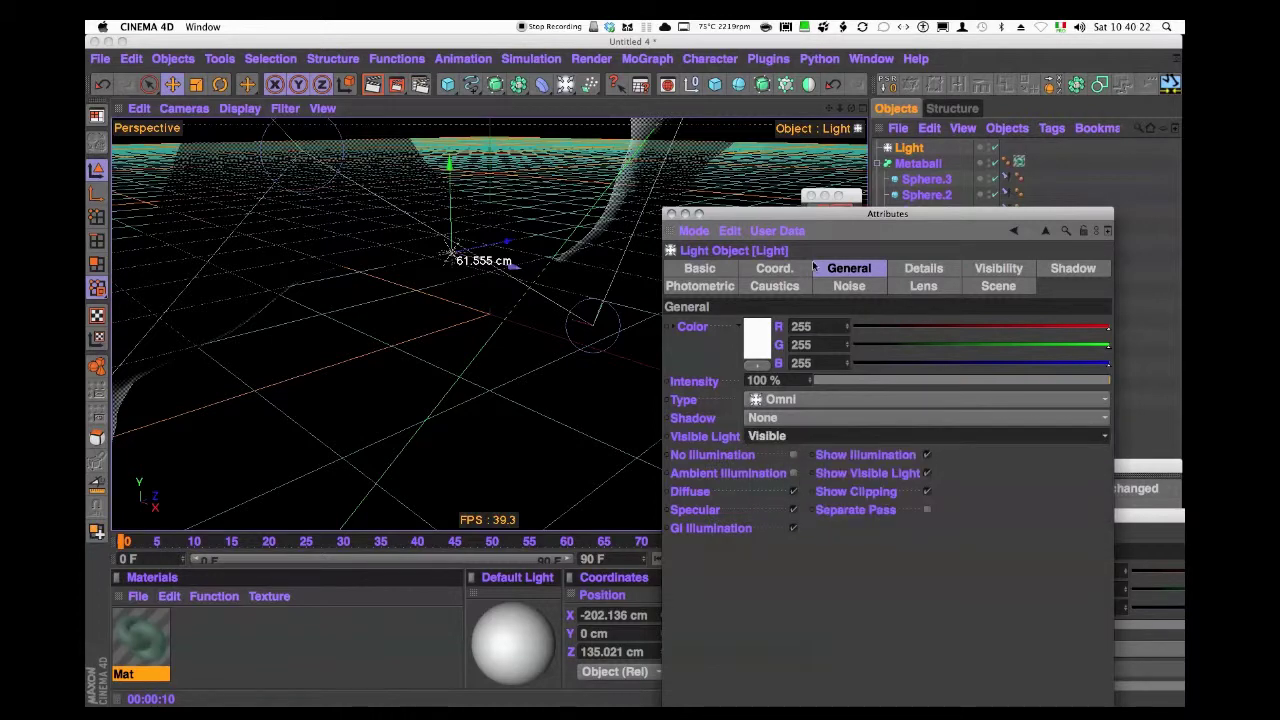
left_click_drag(808, 217, 974, 381)
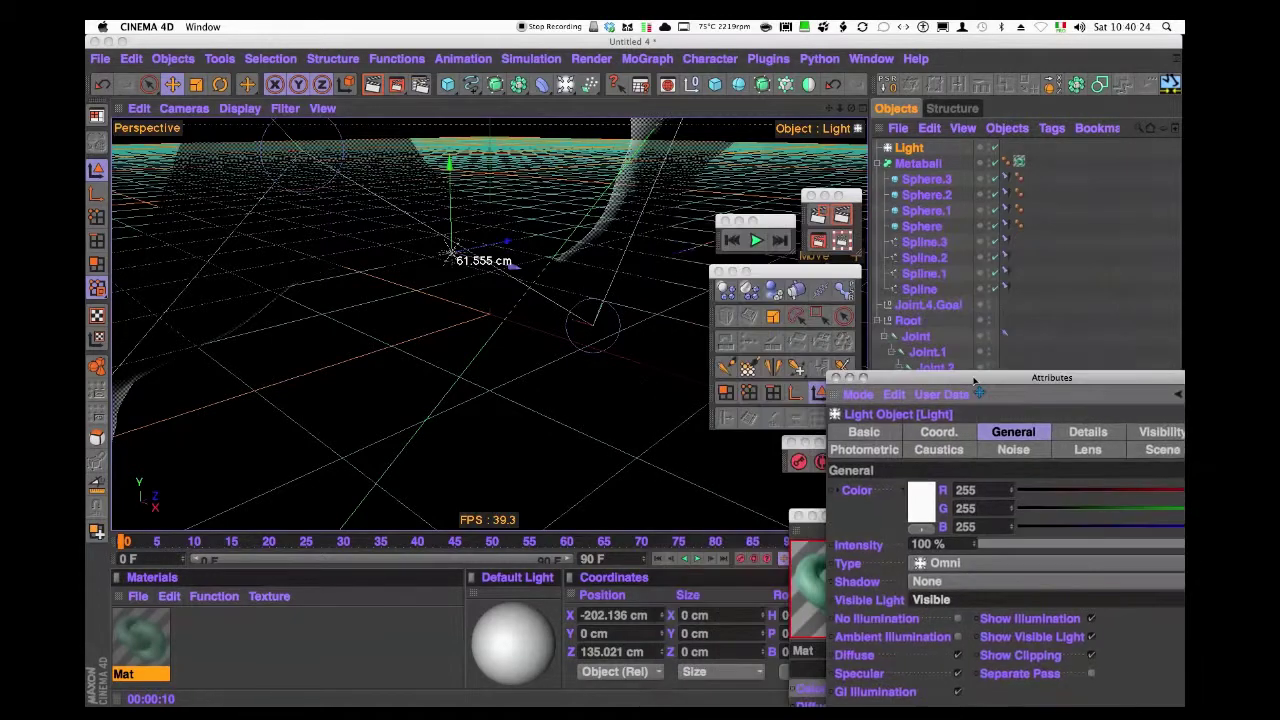
scroll(605, 318, "down", 5)
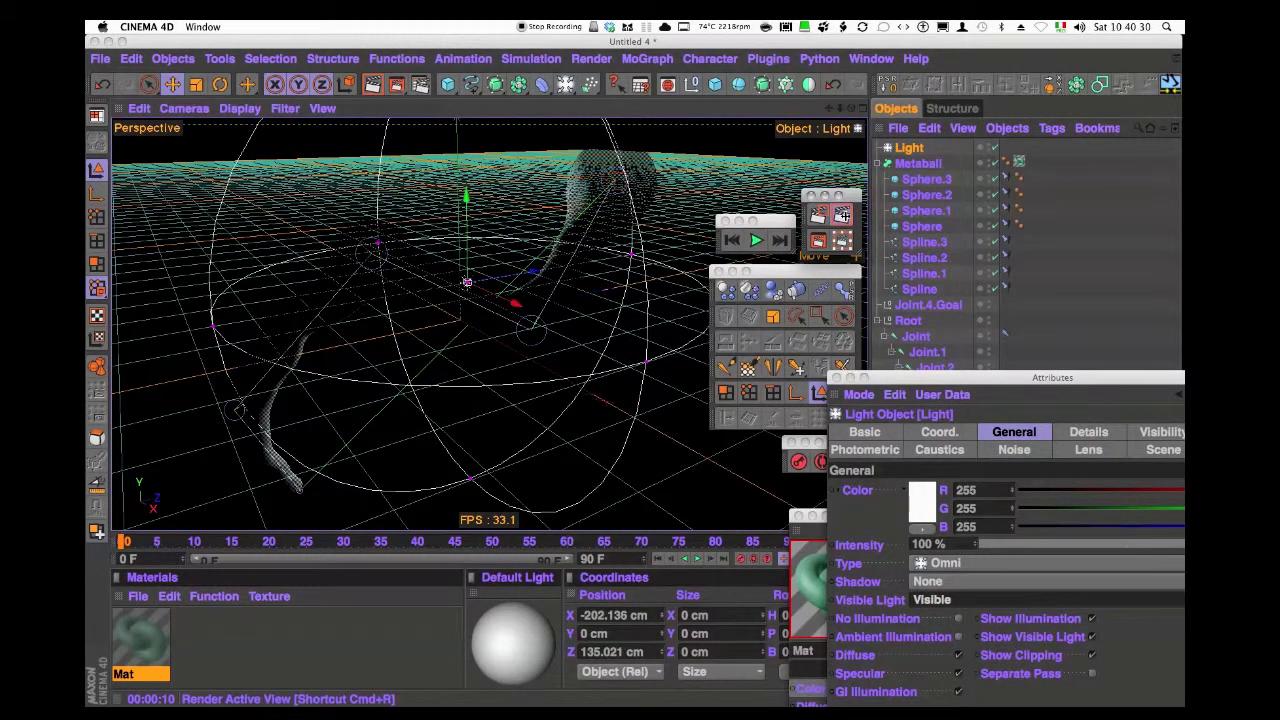
- Render a preview of the active view and add a second light
left_click(818, 215)
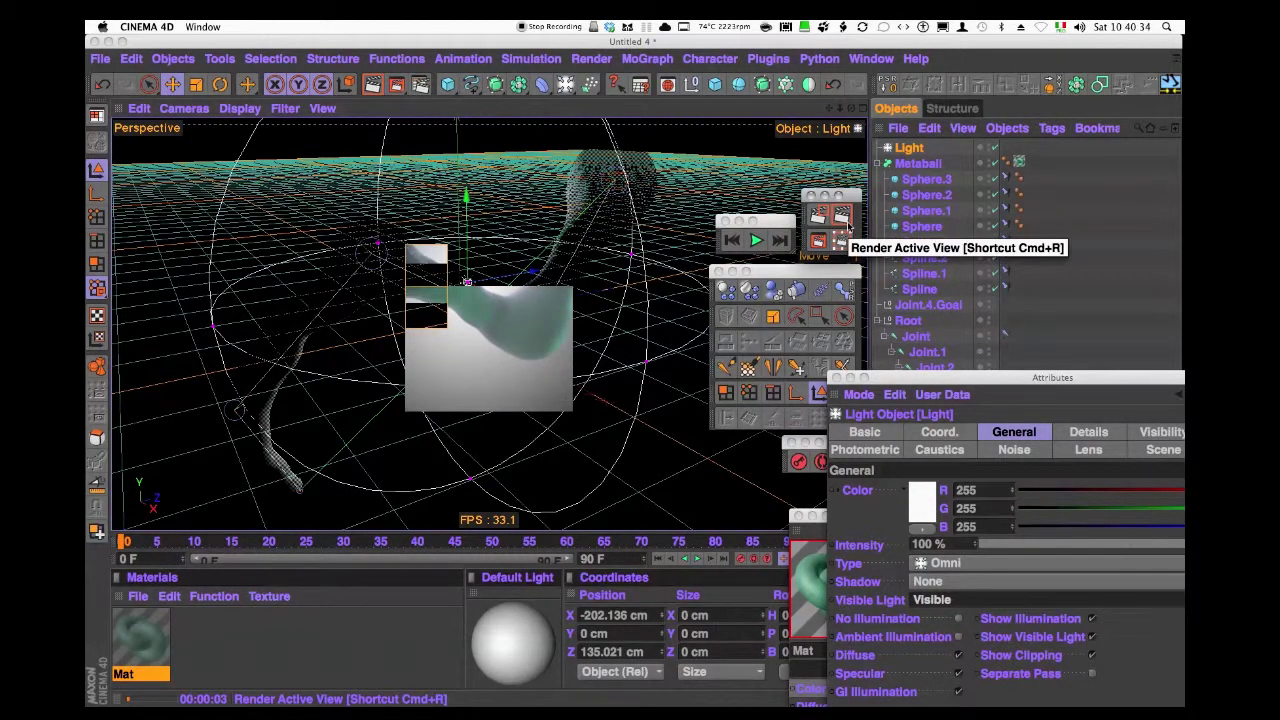
left_click(565, 84)
left_click(600, 100)
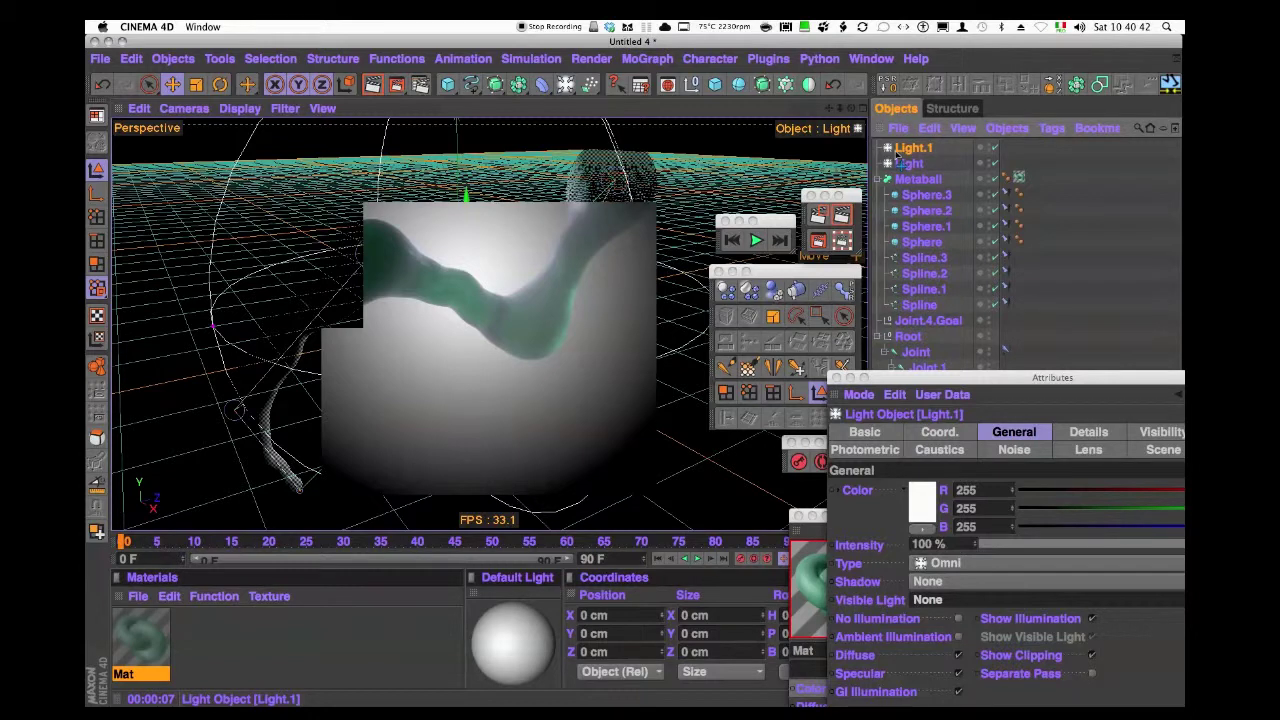
- Move Light.1 out along X and upward, then enlarge the region render of the tube
key("alt+r")
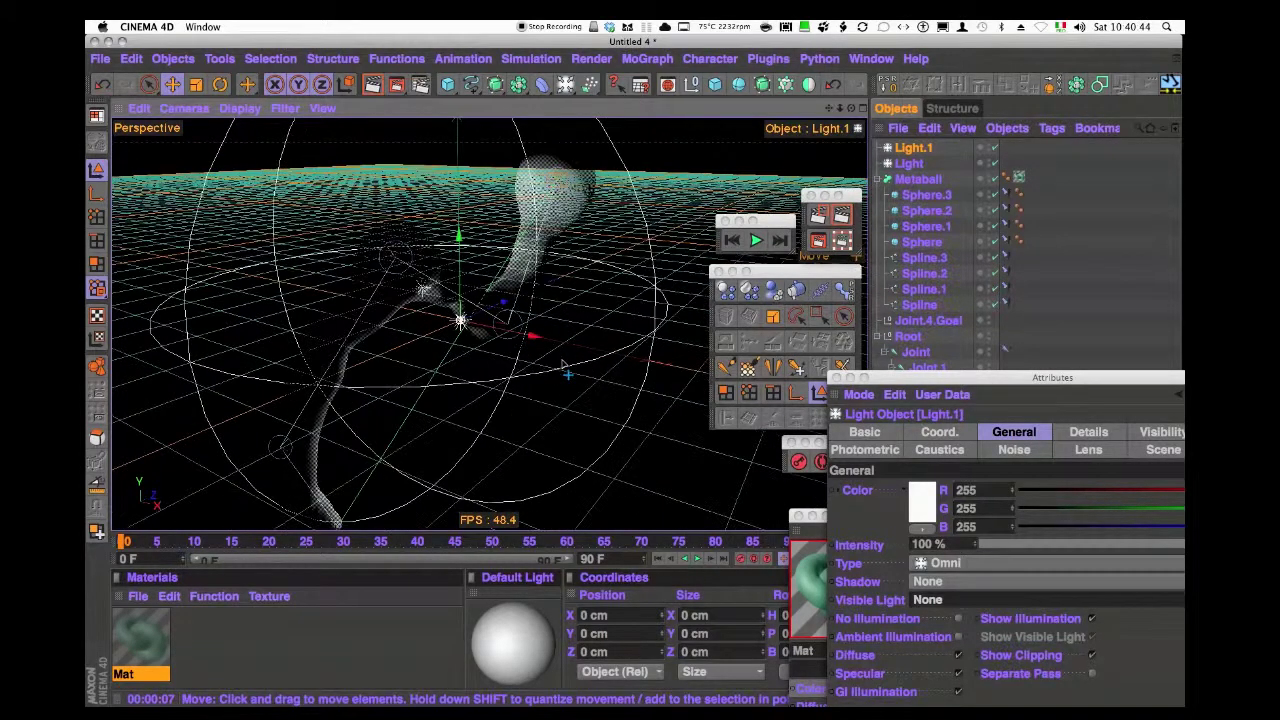
left_click_drag(503, 335, 640, 388)
left_click_drag(612, 300, 620, 245)
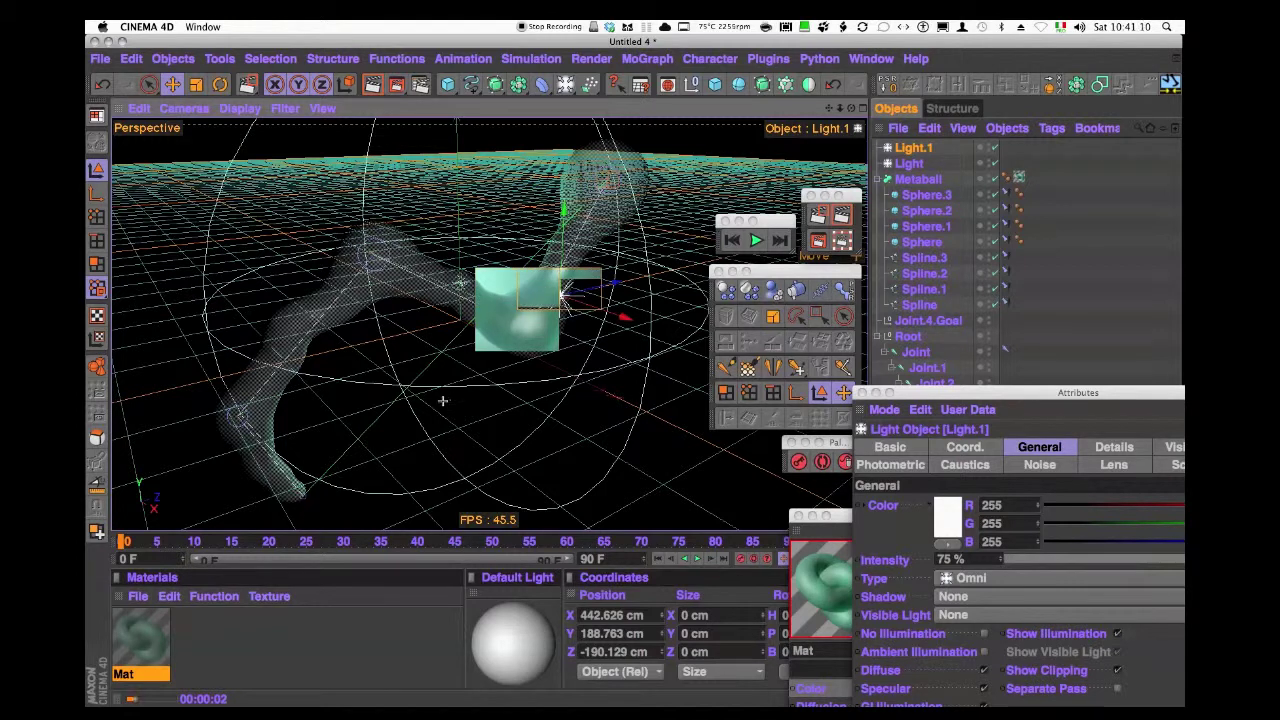
left_click_drag(442, 400, 435, 402)
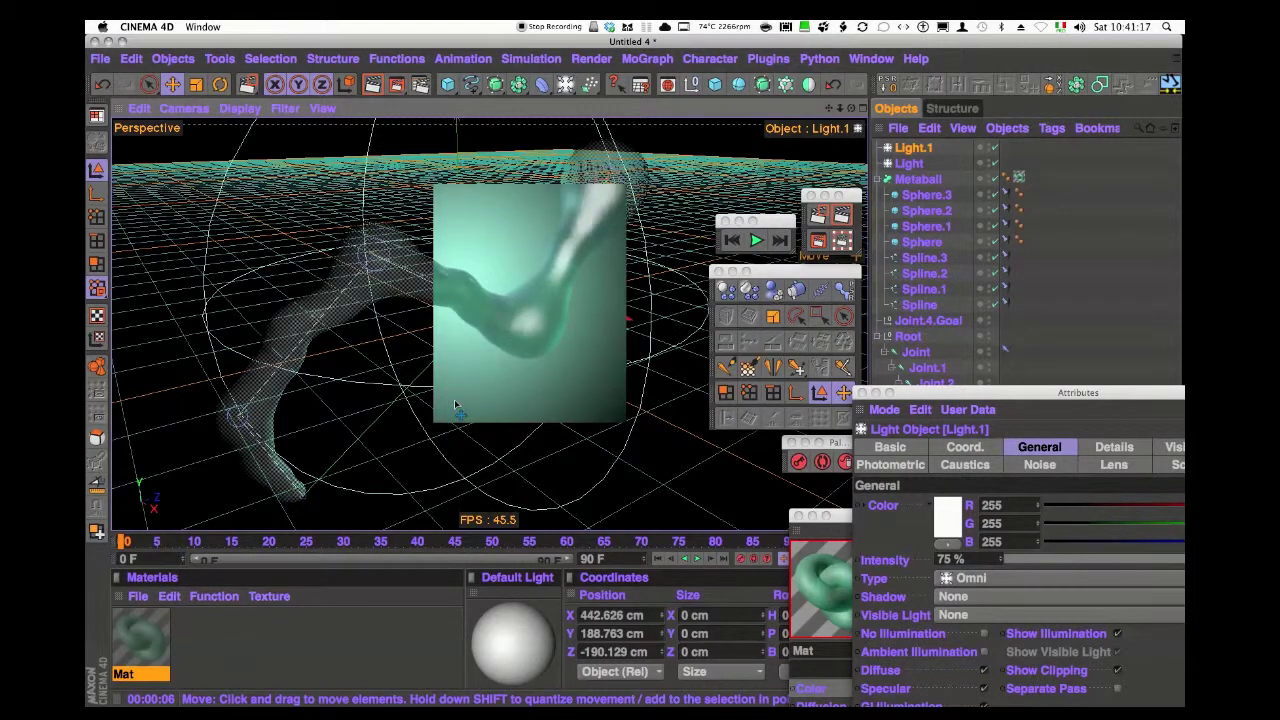
- Box-select the Spline's top two points in Points mode
left_click(929, 305)
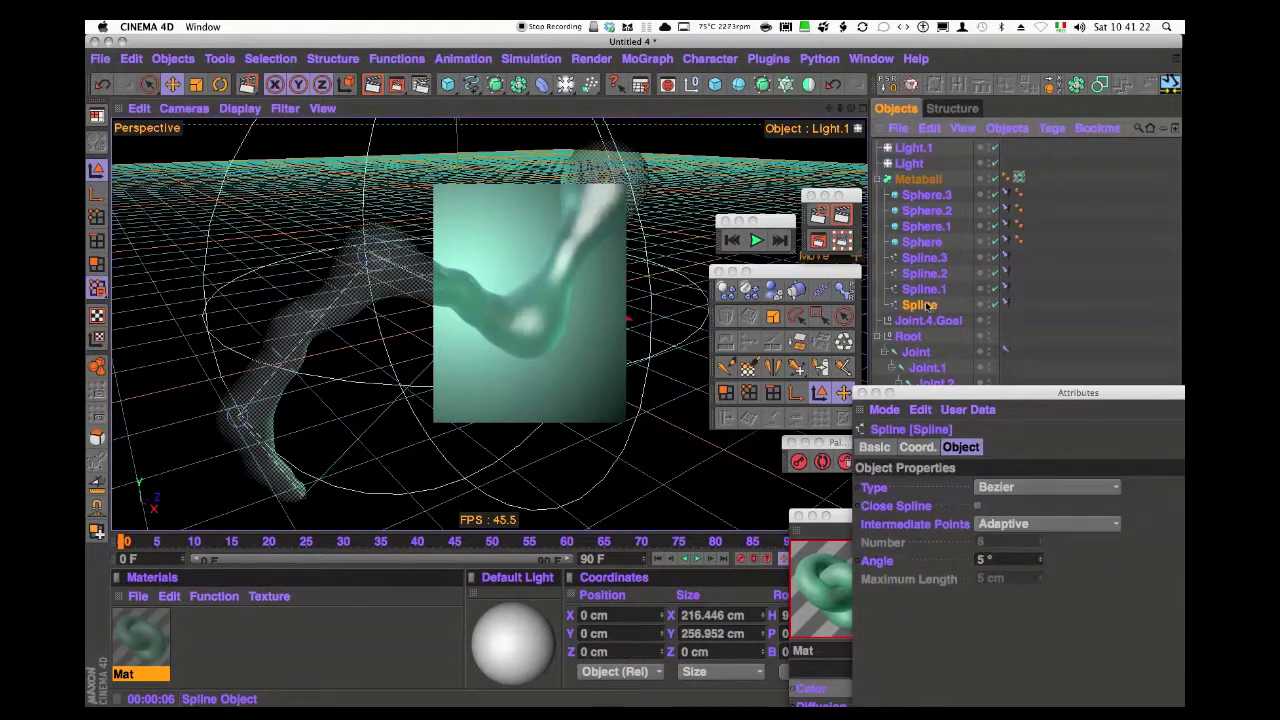
mouse_move(517, 330)
left_mouse_down("alt")
mouse_move(537, 346)
mouse_move(656, 186)
left_mouse_up("alt")
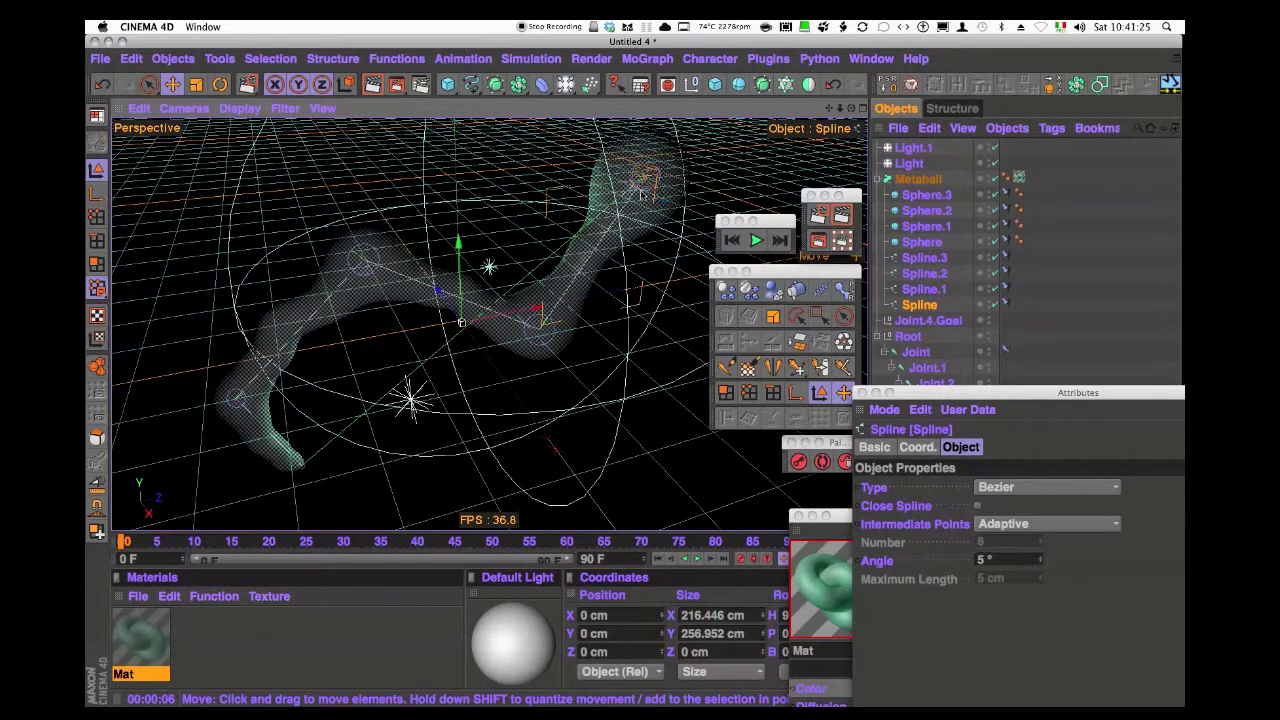
left_click(749, 392)
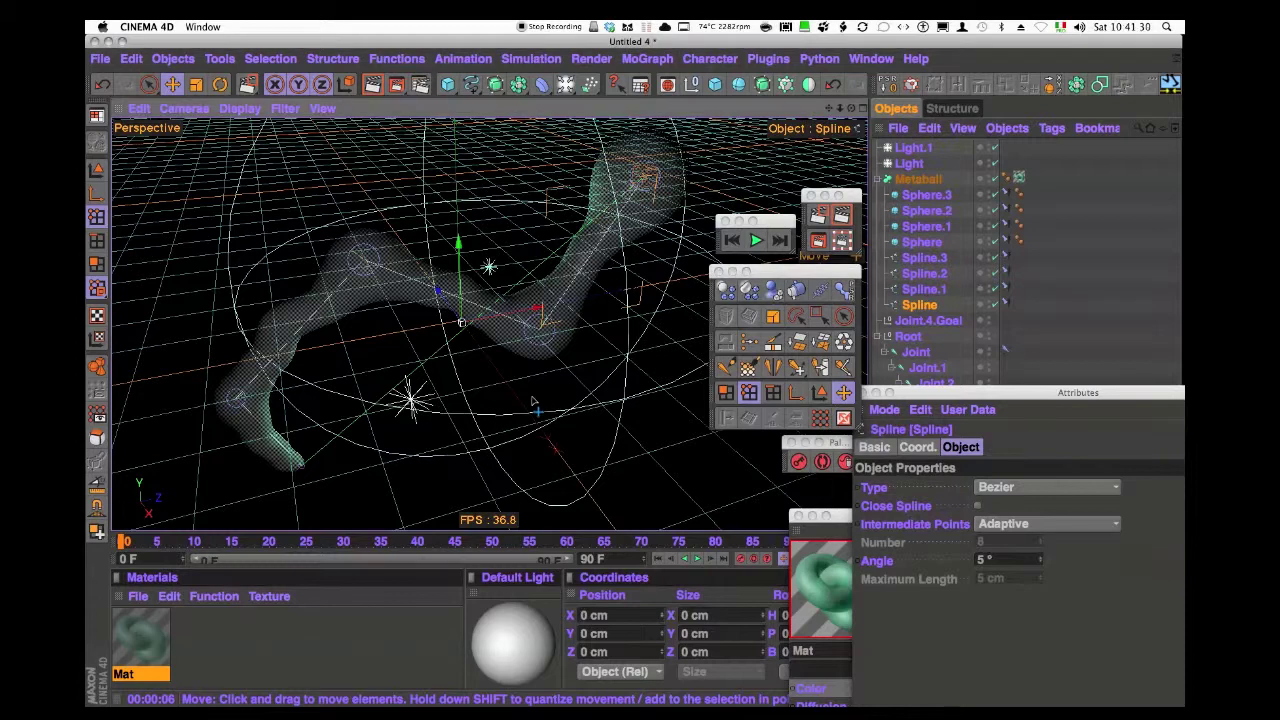
mouse_move(533, 402)
left_mouse_down("alt")
mouse_move(550, 403)
mouse_move(530, 415)
left_mouse_up("alt")
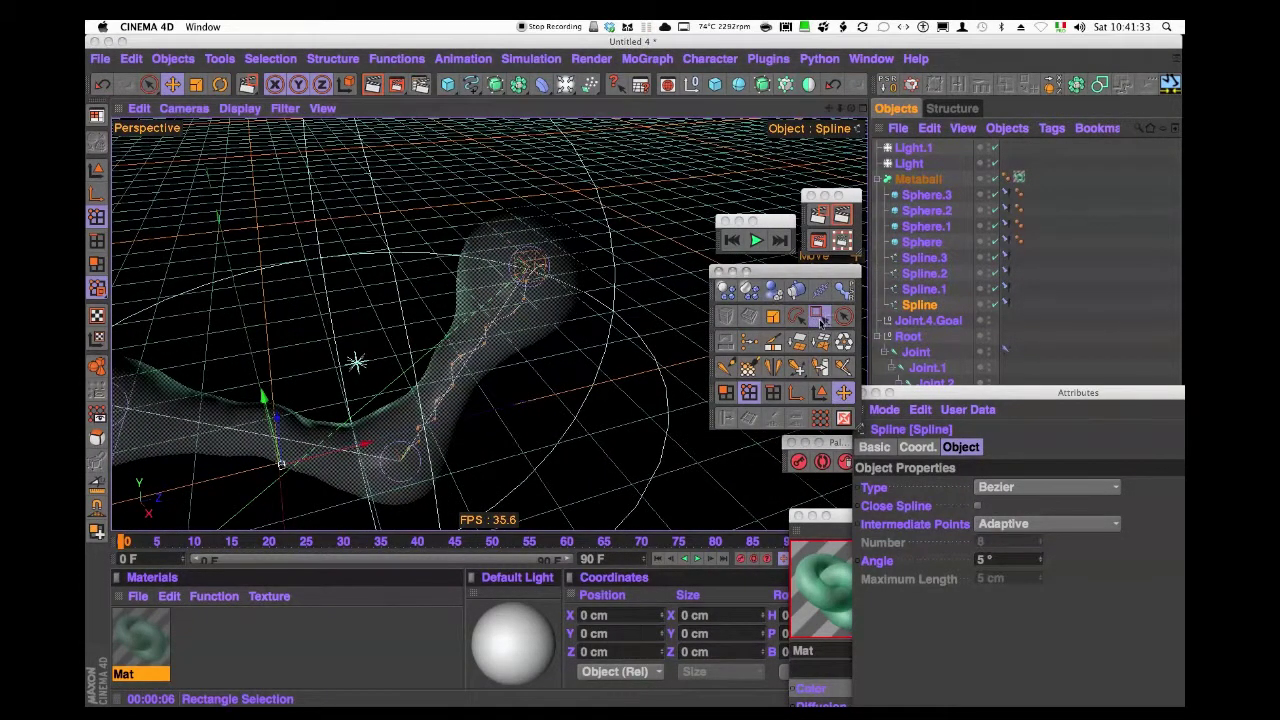
left_click(818, 317)
left_click_drag(578, 245, 540, 287)
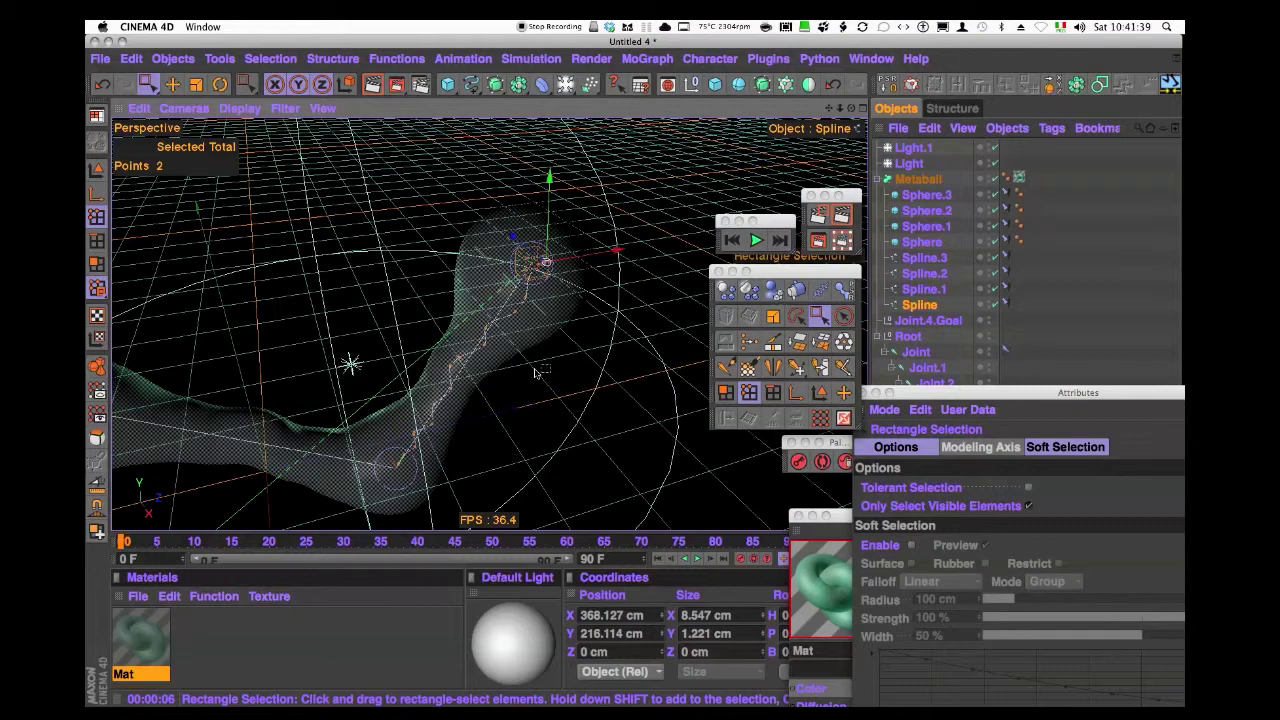
- Select Sphere and return to Model mode, orbiting the view to inspect it
left_click_drag(610, 262, 742, 276, "alt")
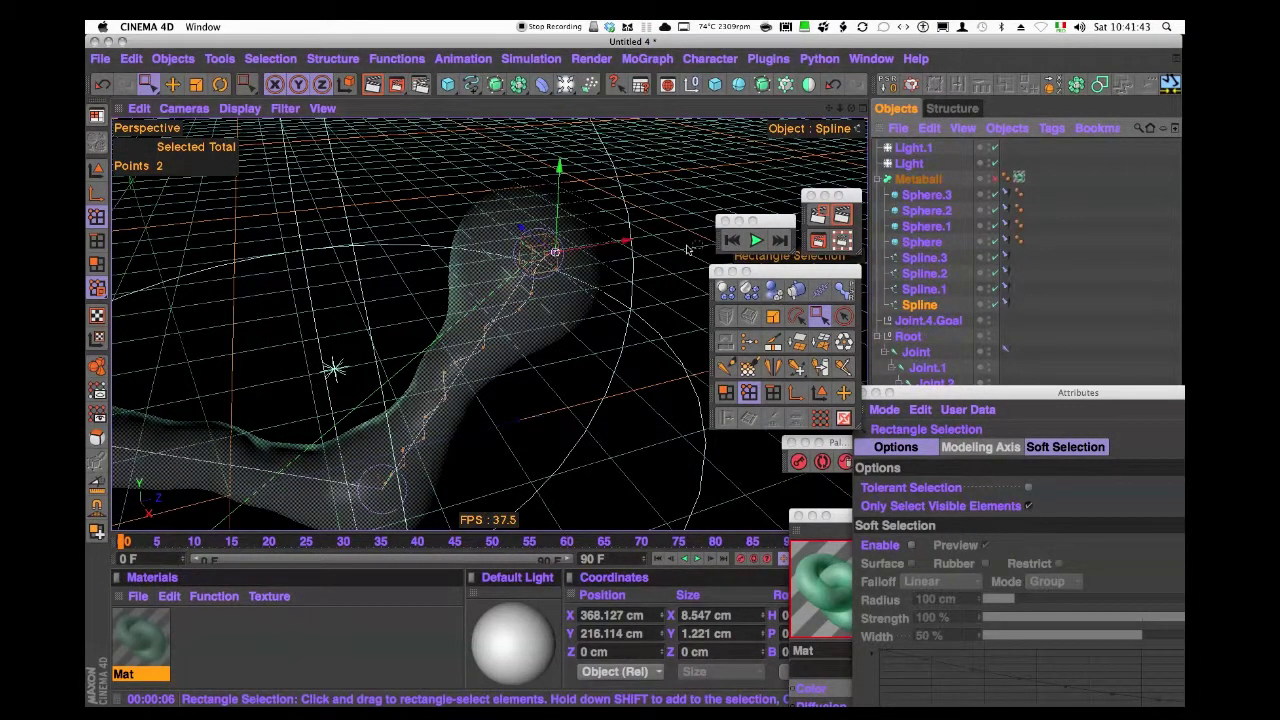
left_click_drag(565, 347, 755, 313, "alt")
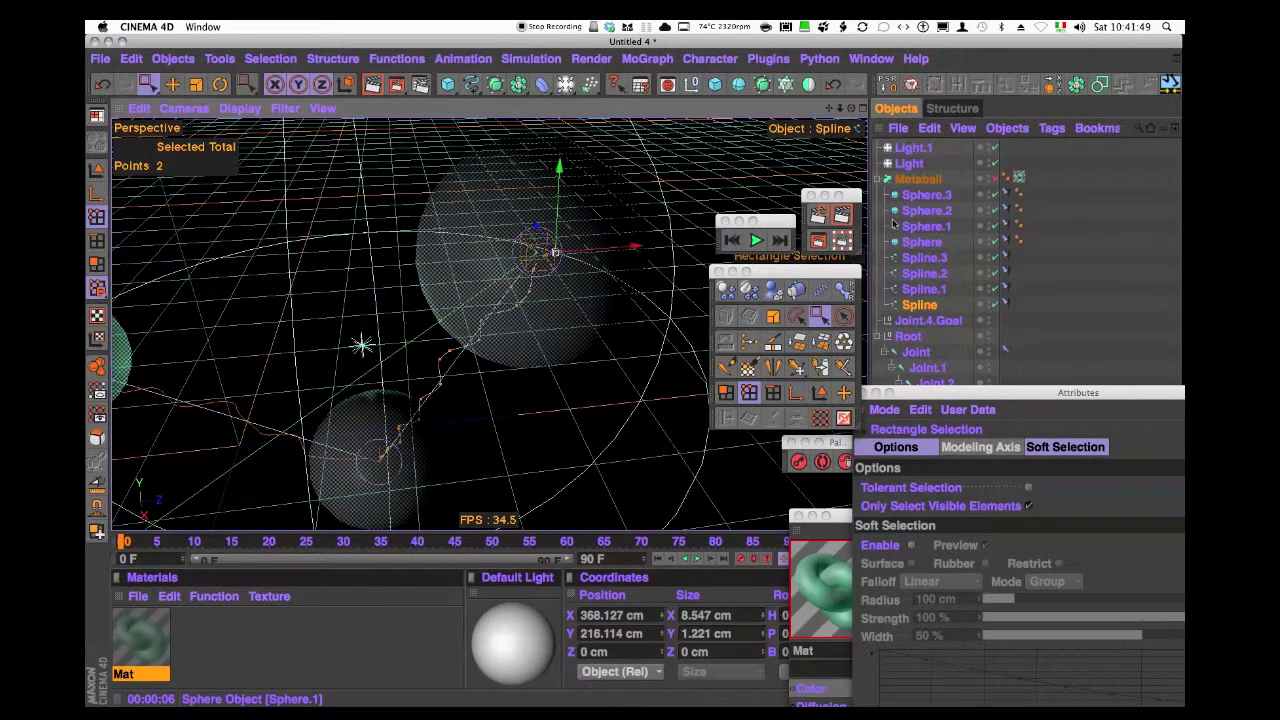
left_click(924, 244)
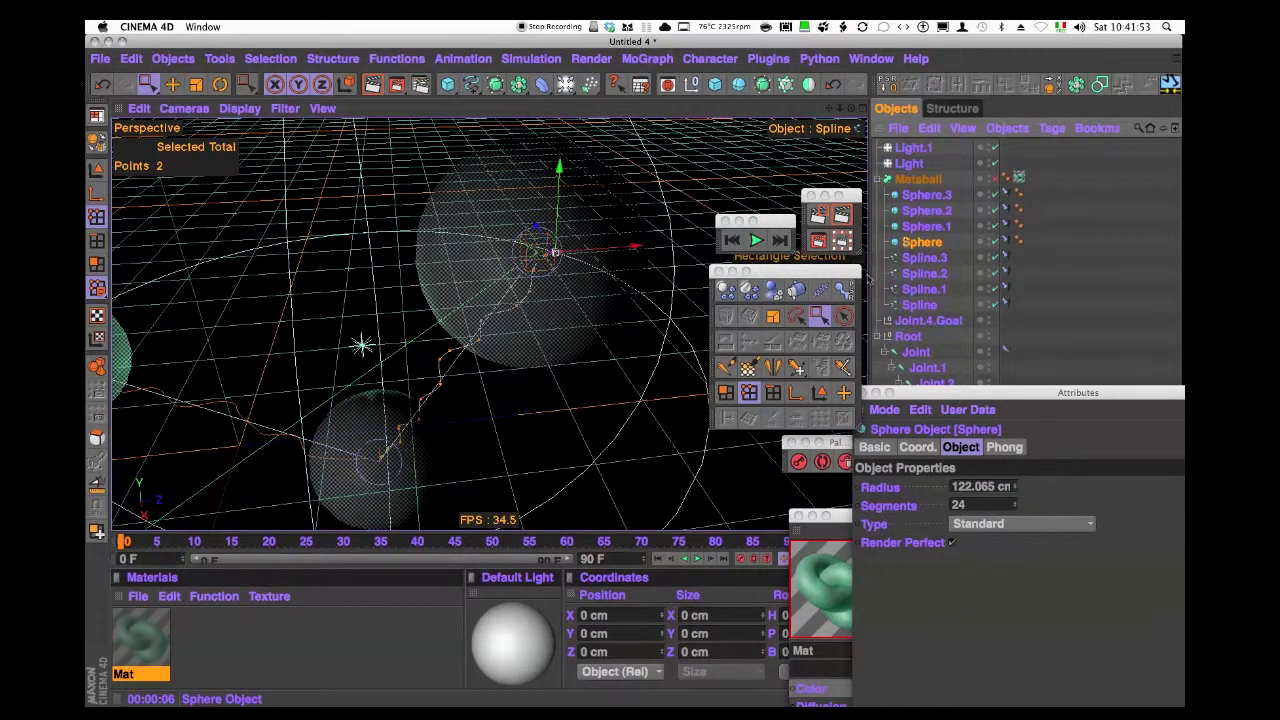
key("Return")
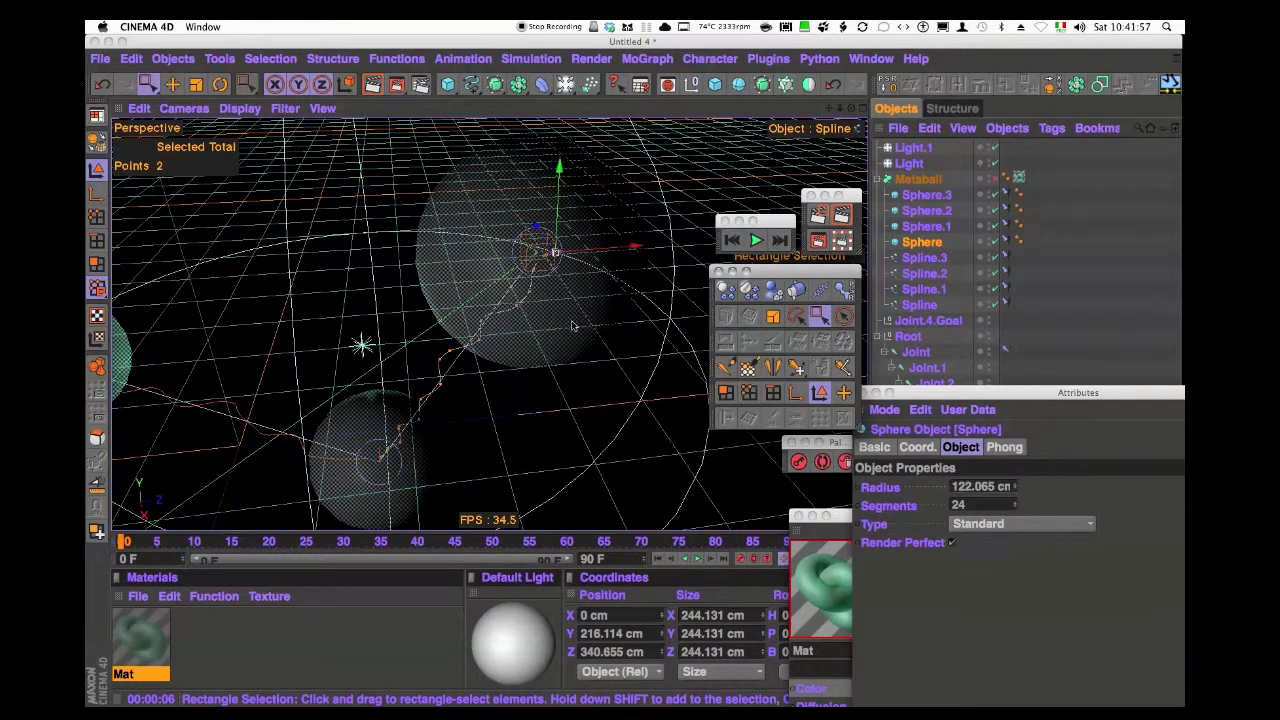
left_click_drag(573, 325, 584, 356, "alt")
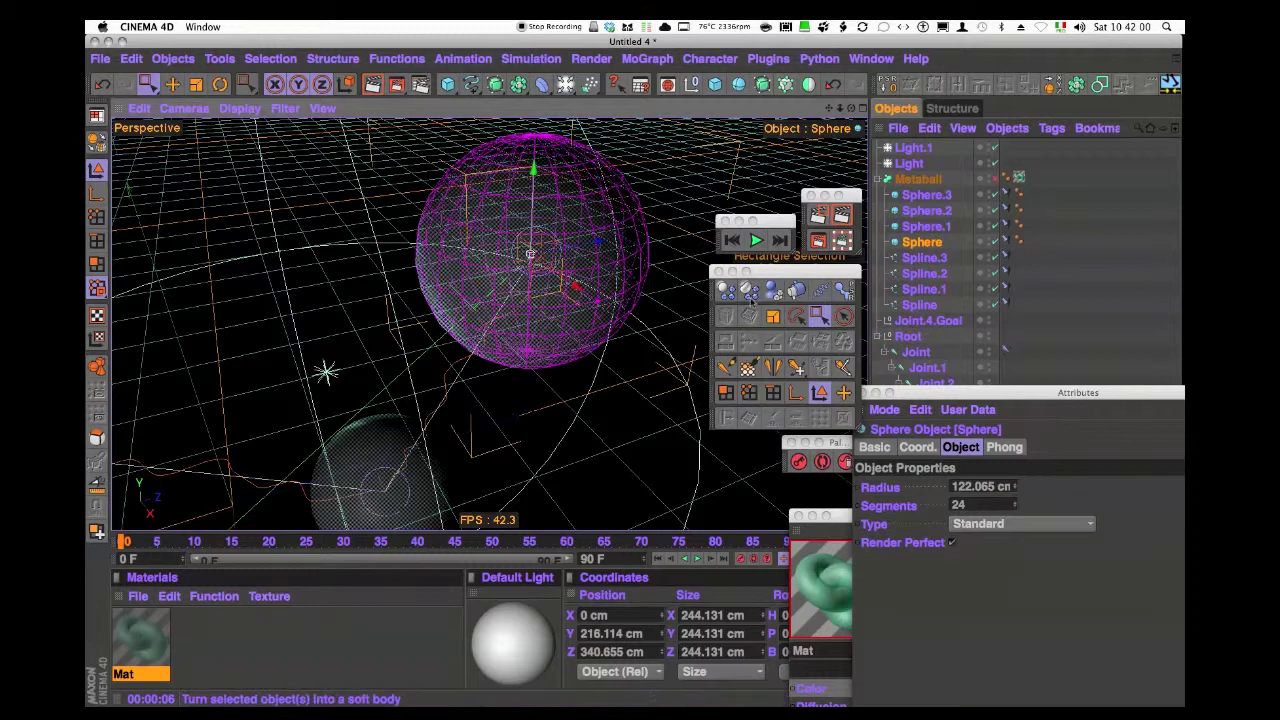
- Add Spline Dynamics and Constraint hair tags to the Spline
left_click(920, 305)
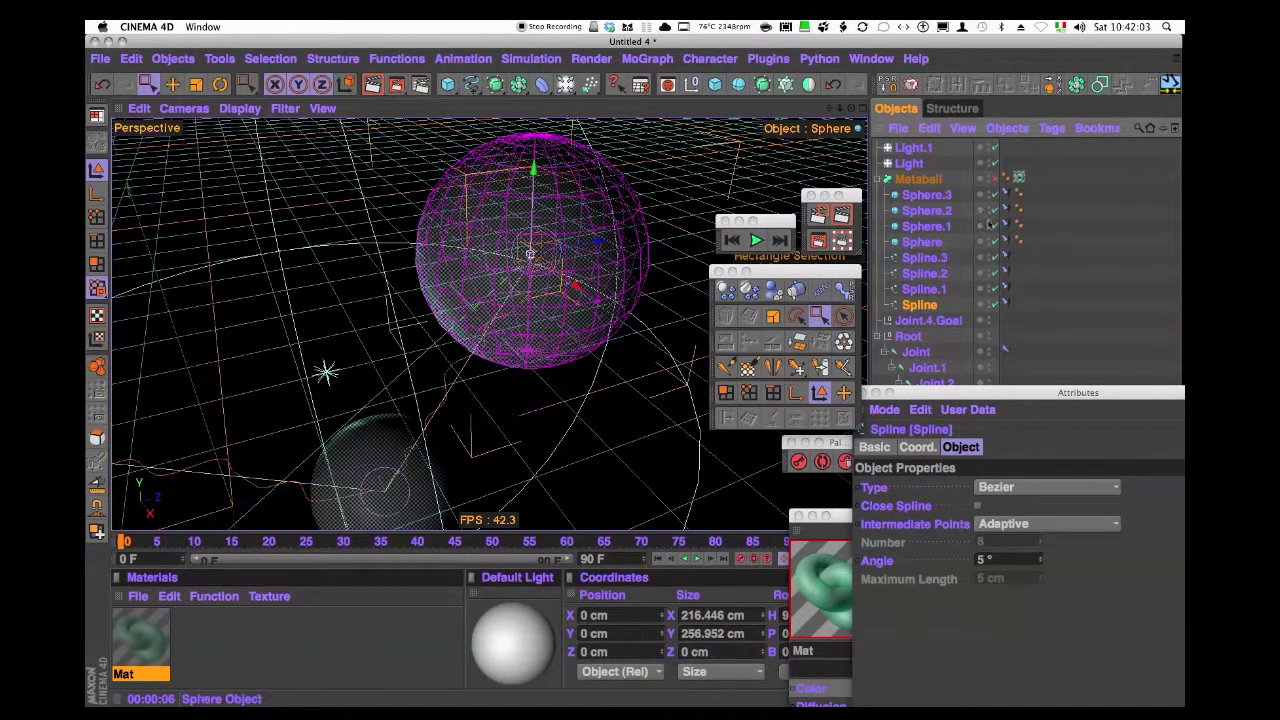
left_click(1052, 128)
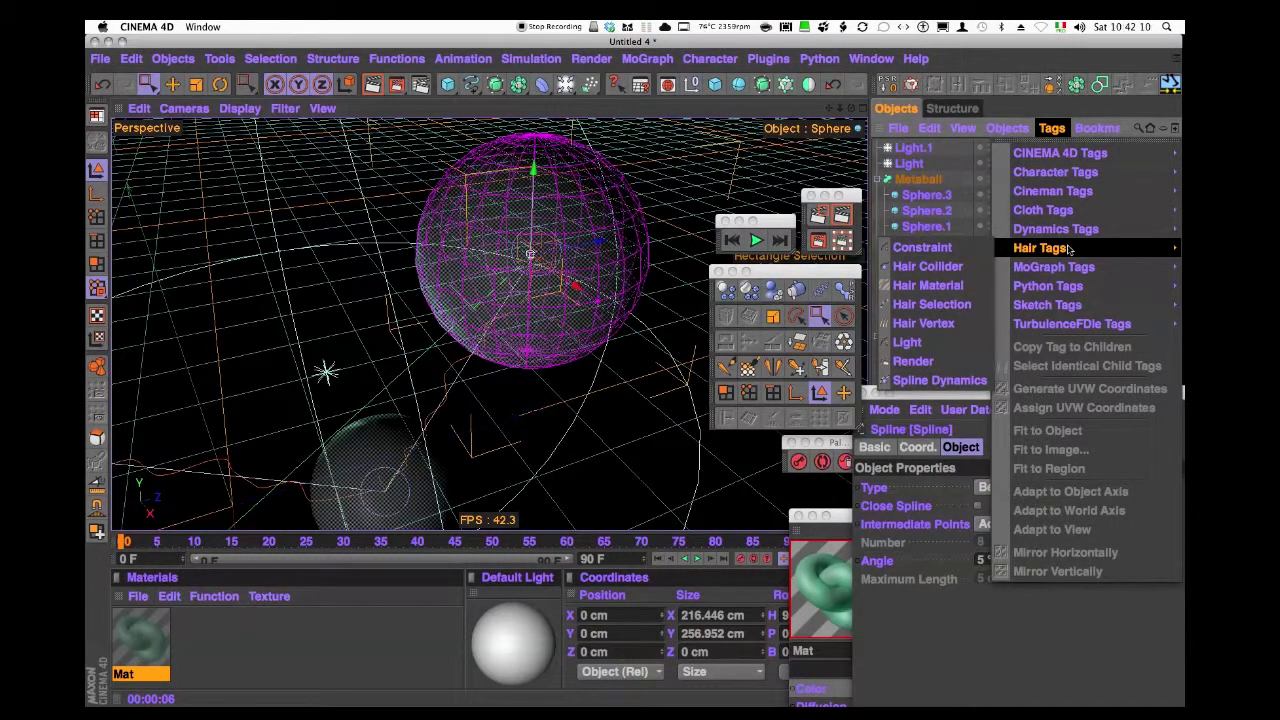
mouse_move(1040, 248)
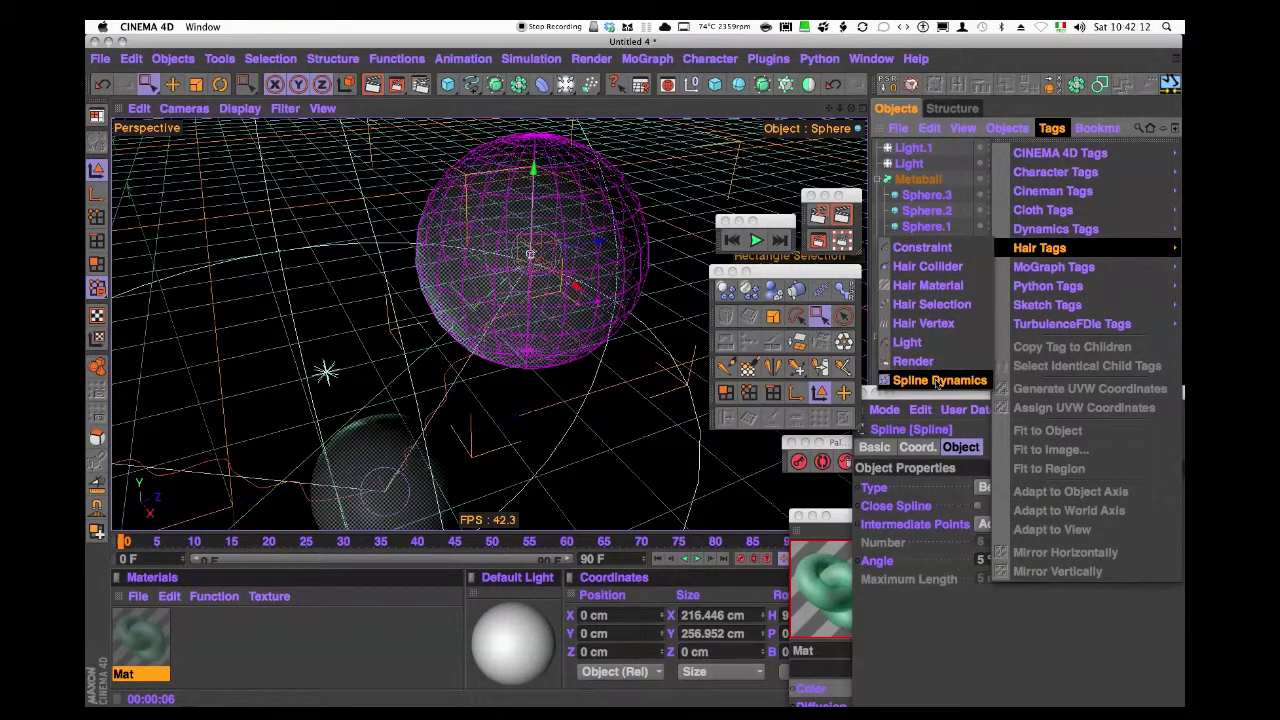
left_click(935, 379)
mouse_move(1043, 210)
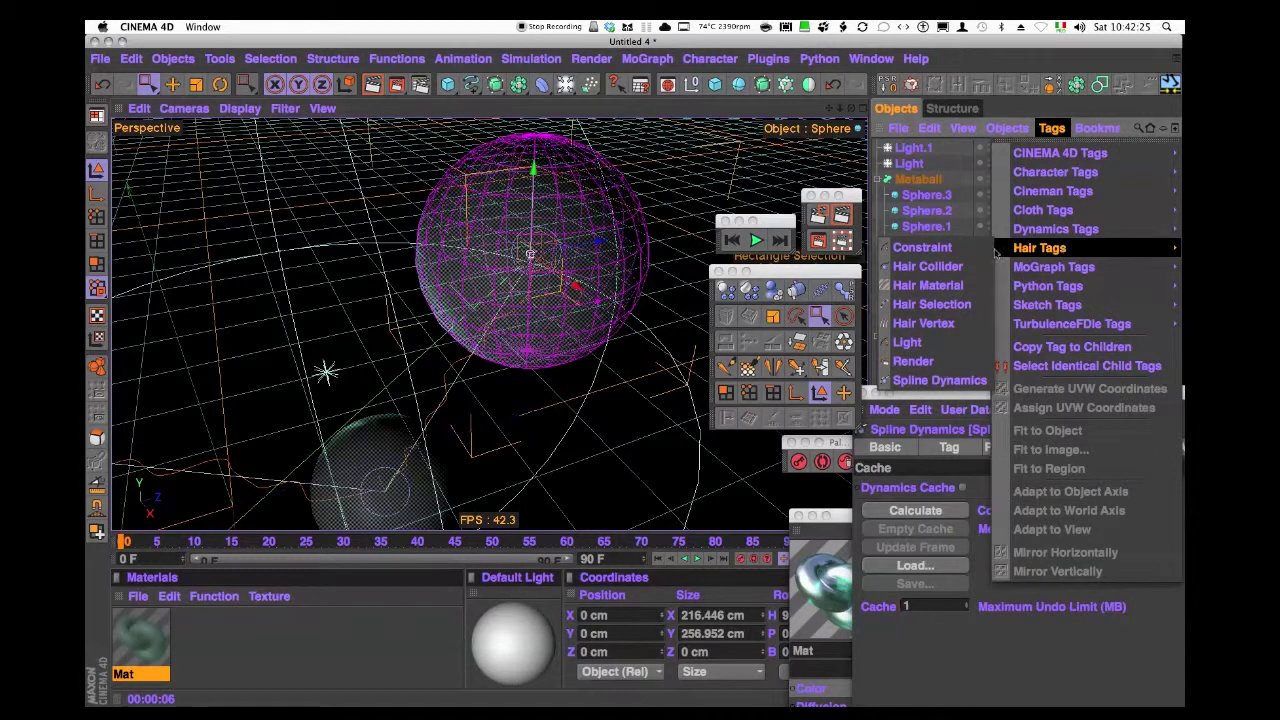
left_click(922, 247)
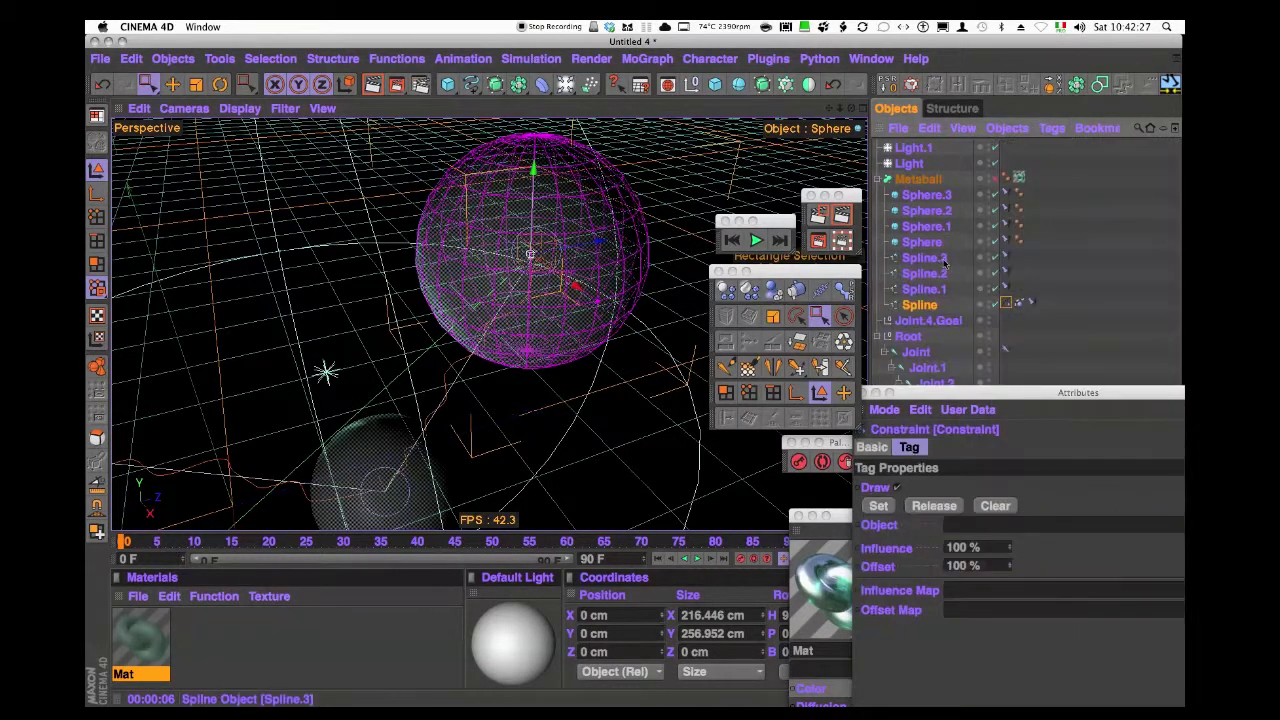
- Make Sphere the Constraint's Object and apply it with Set
left_click(990, 300)
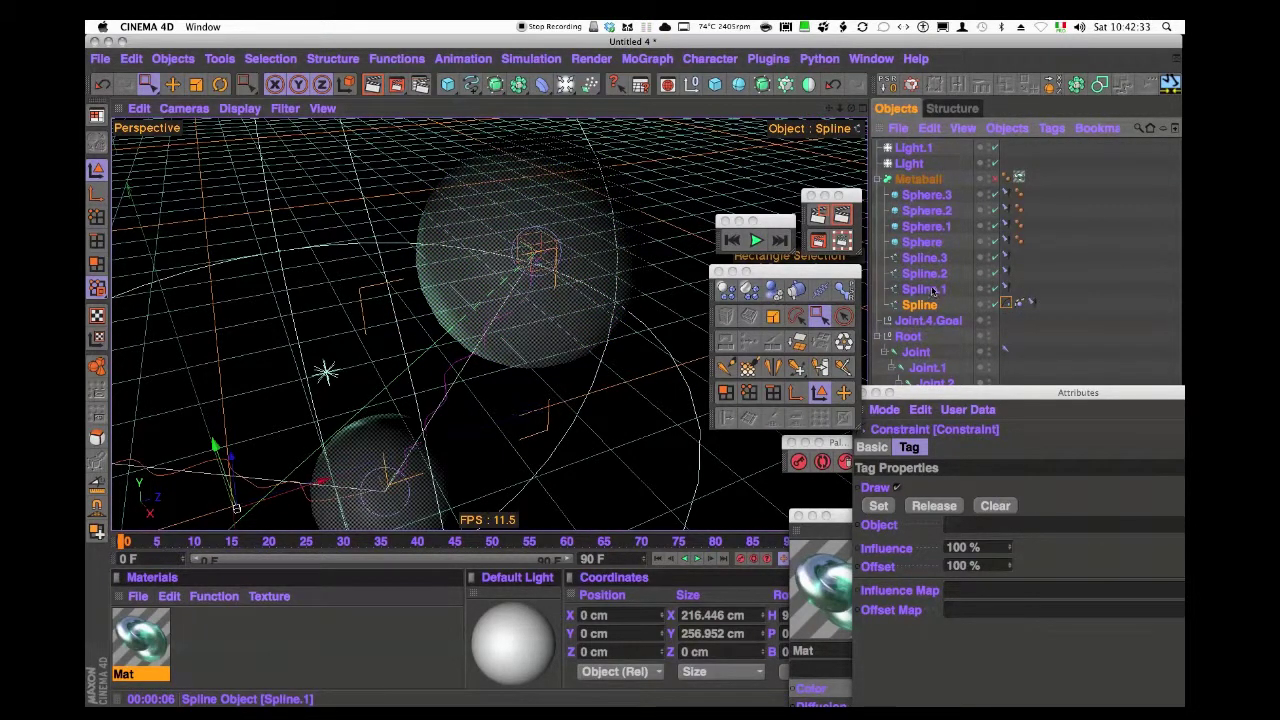
left_click(933, 246)
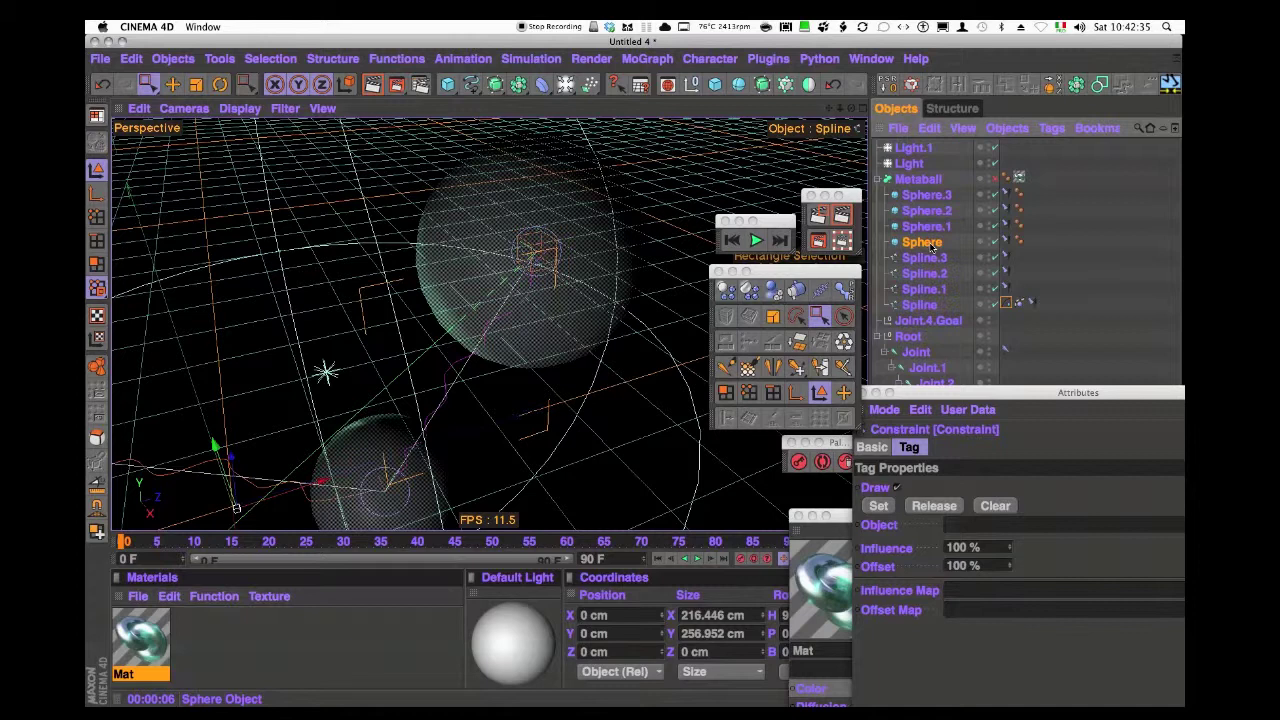
left_click_drag(933, 246, 1005, 528)
left_click(879, 506)
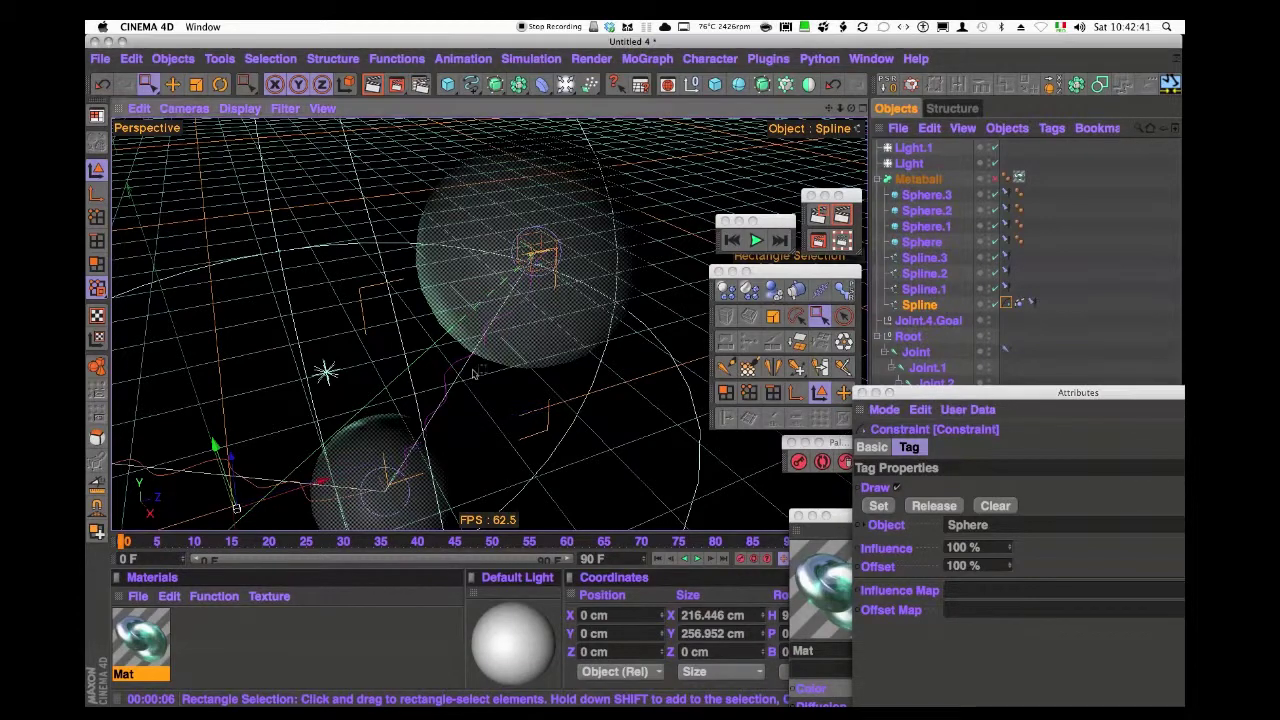
left_click_drag(474, 373, 588, 180, "alt")
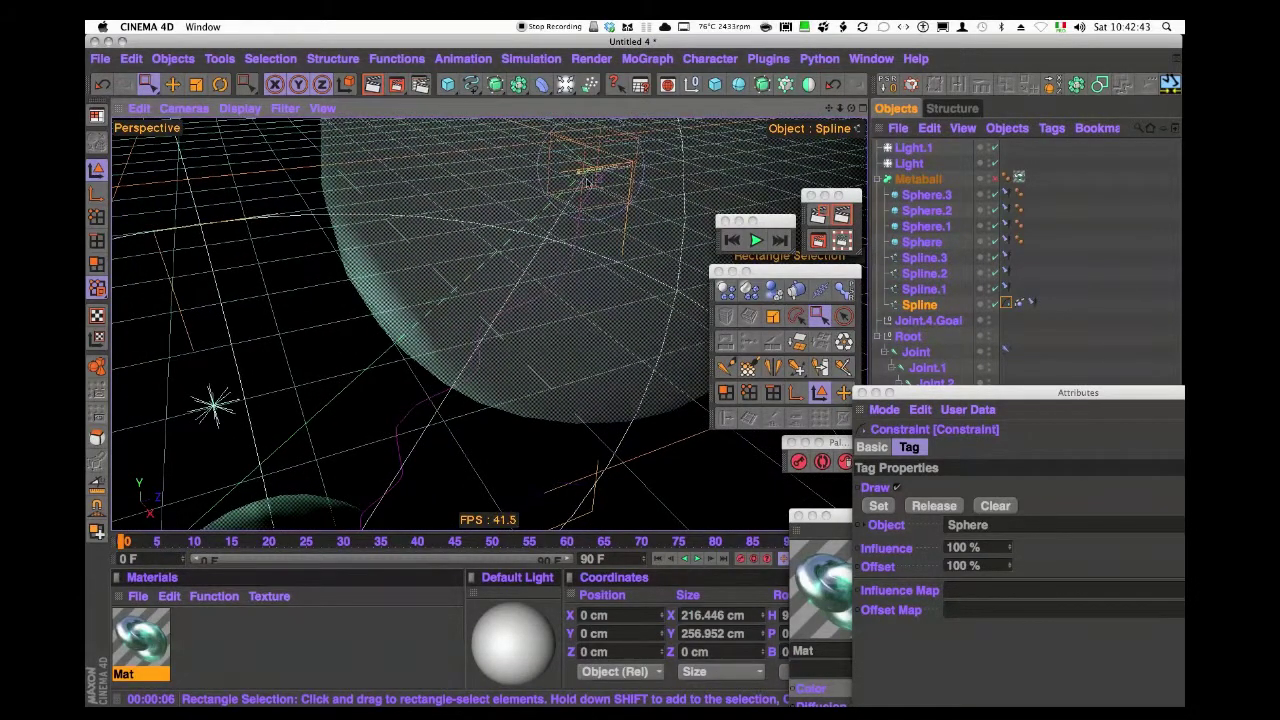
mouse_move(588, 185)
left_mouse_down("alt")
mouse_move(435, 350)
mouse_move(520, 330)
left_mouse_up("alt")
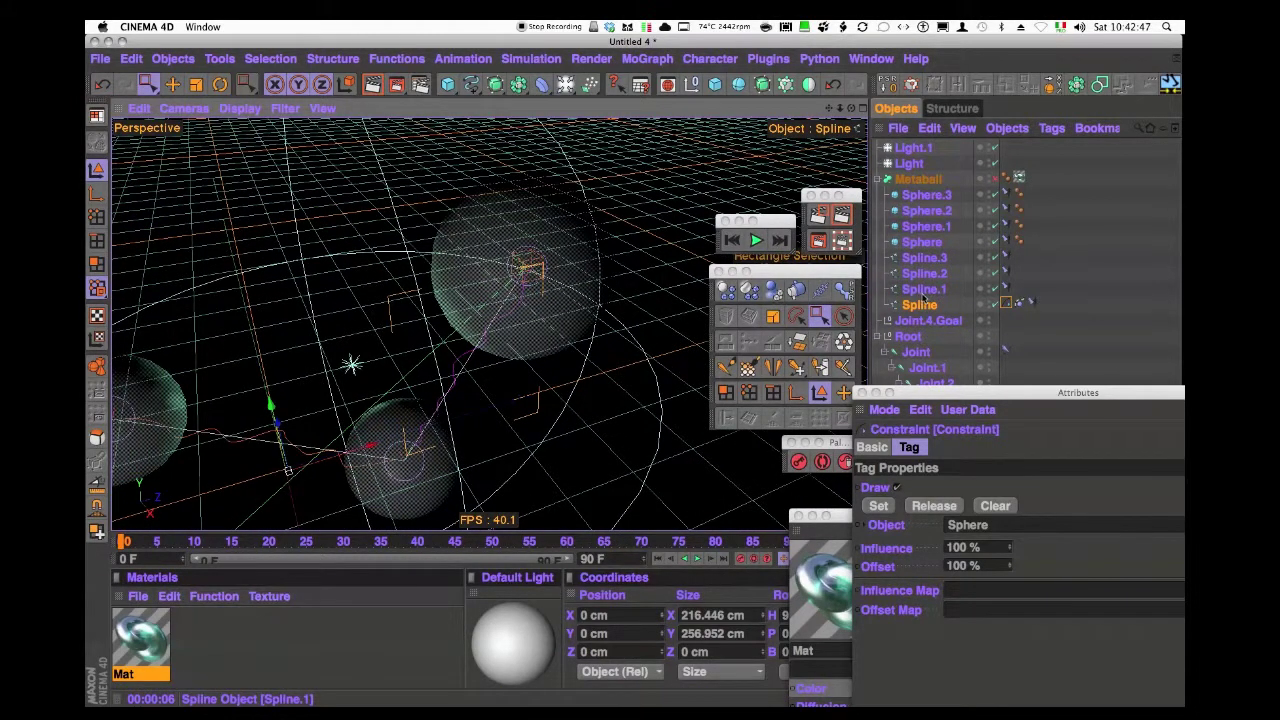
- Box-select the Spline's lower two points near Sphere.1
left_click(920, 304)
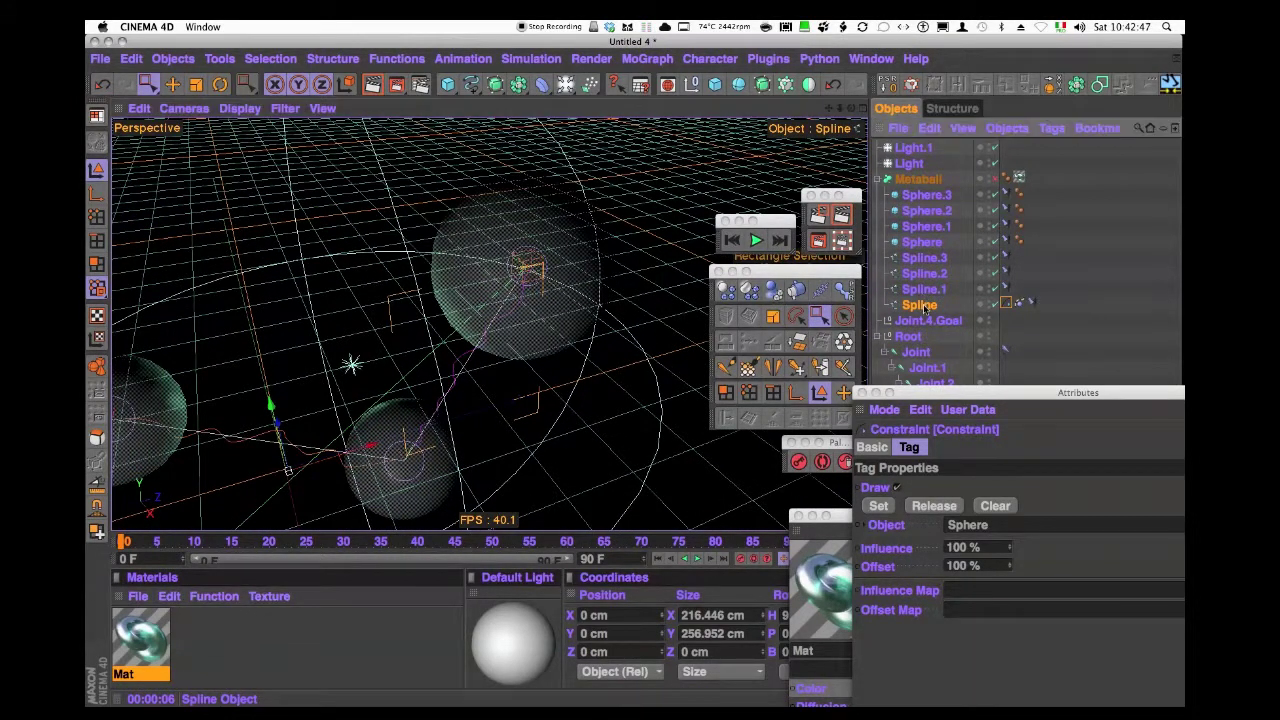
left_click(749, 392)
left_click(819, 316)
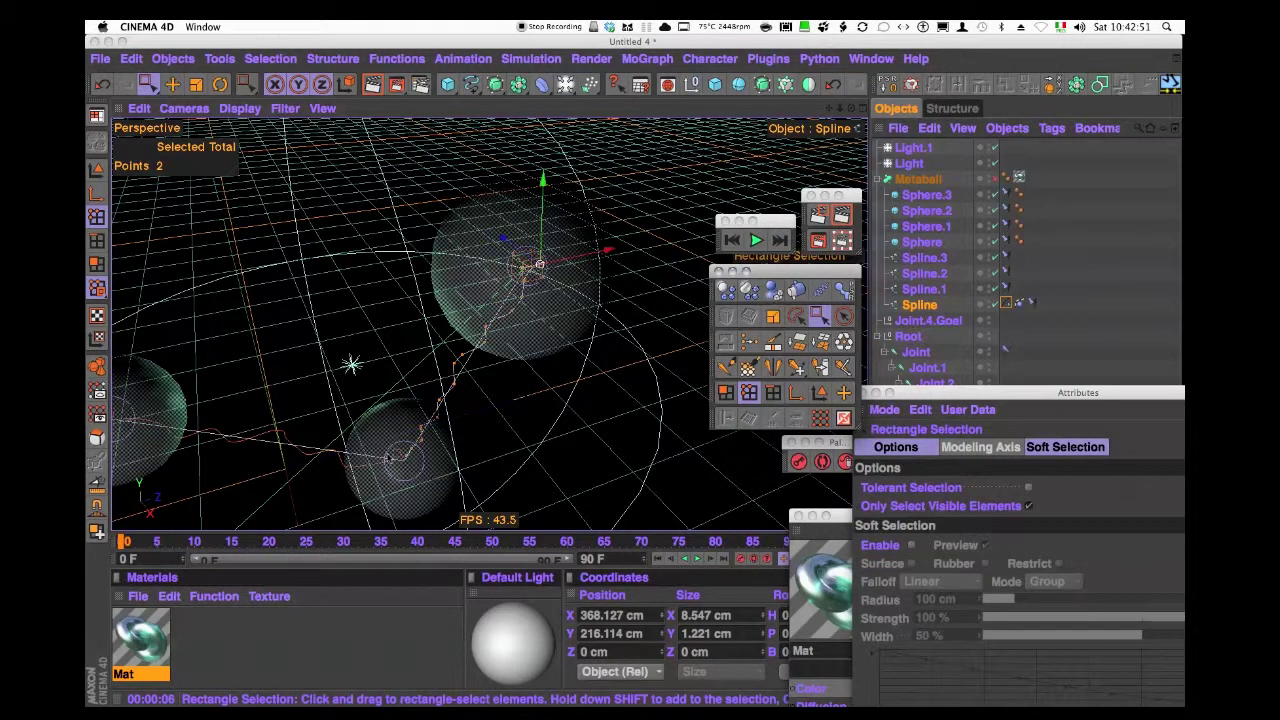
left_click_drag(394, 448, 428, 476)
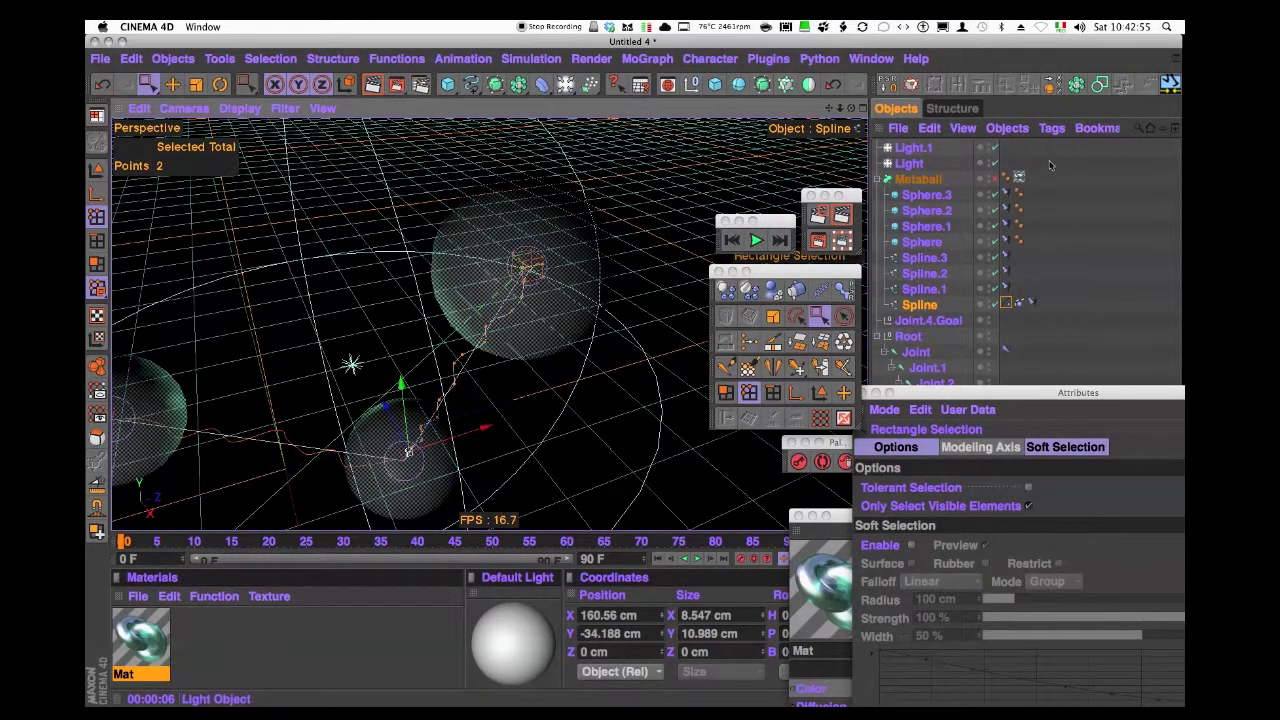
- Add a second Constraint targeting Sphere.1, apply Set, and play the animation
left_click(1054, 130)
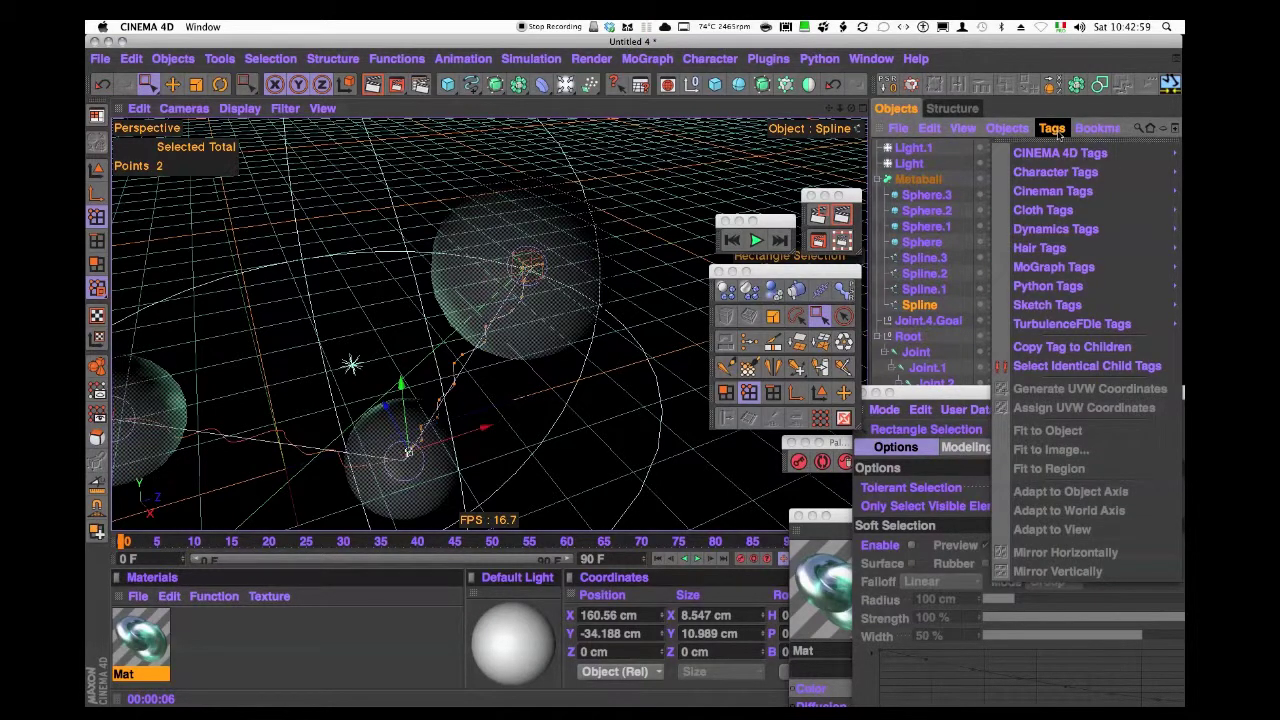
mouse_move(1040, 248)
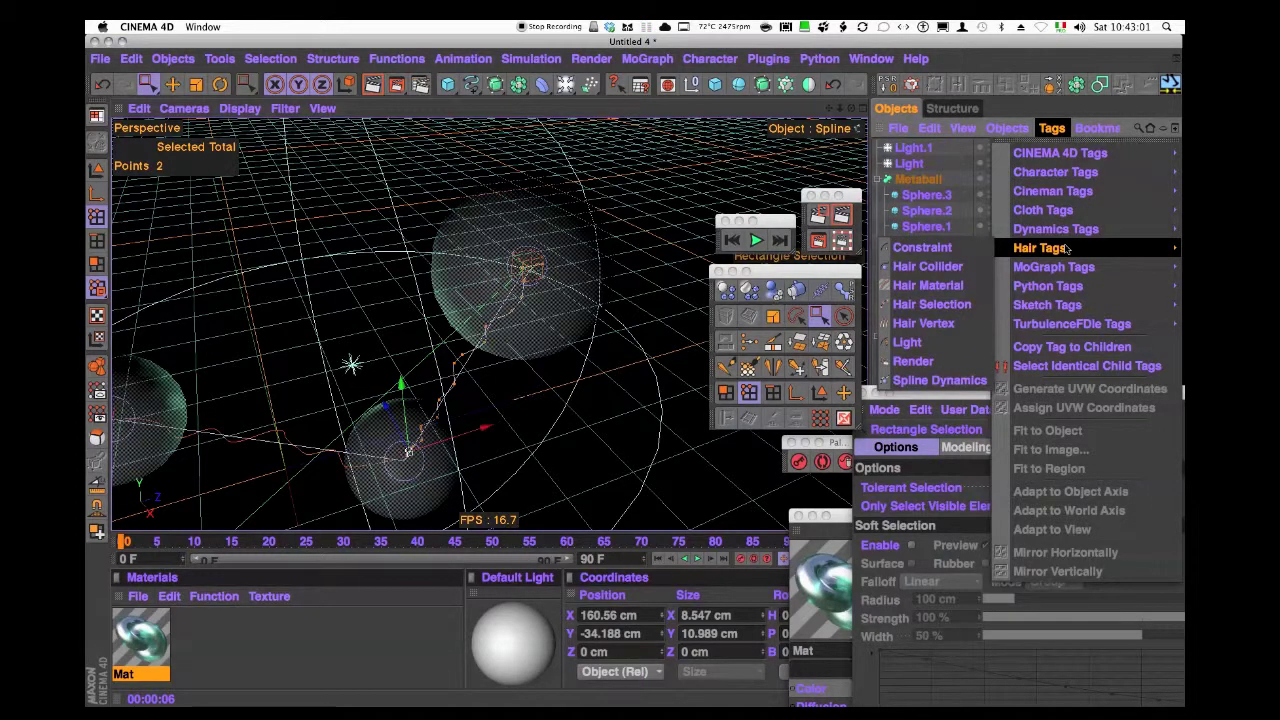
left_click(925, 255)
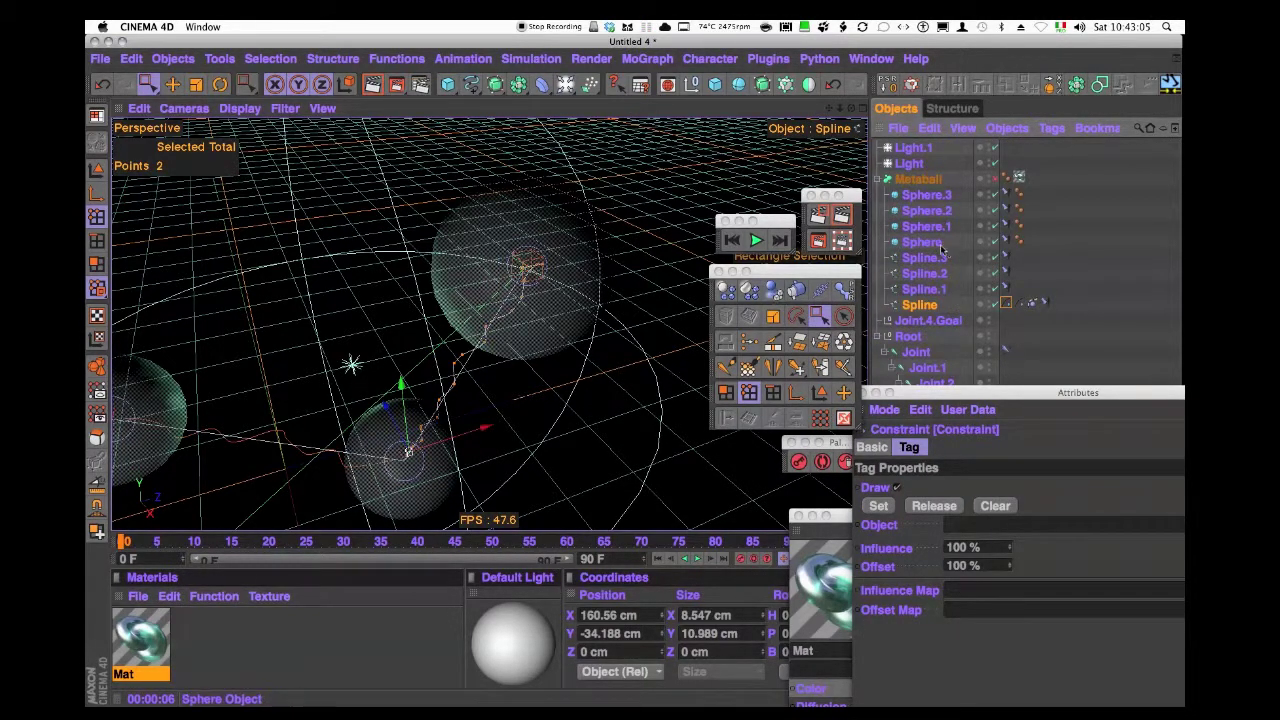
mouse_move(927, 226)
left_mouse_down()
mouse_move(990, 427)
mouse_move(968, 525)
left_mouse_up()
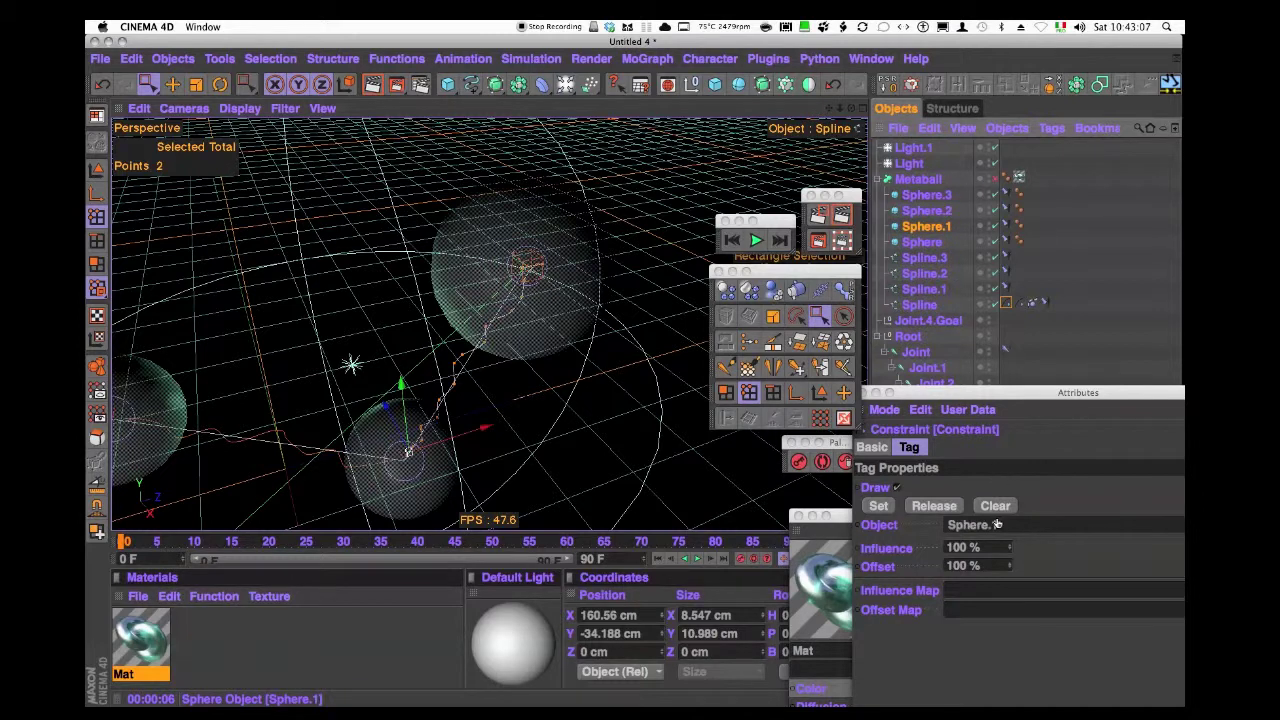
left_click(880, 506)
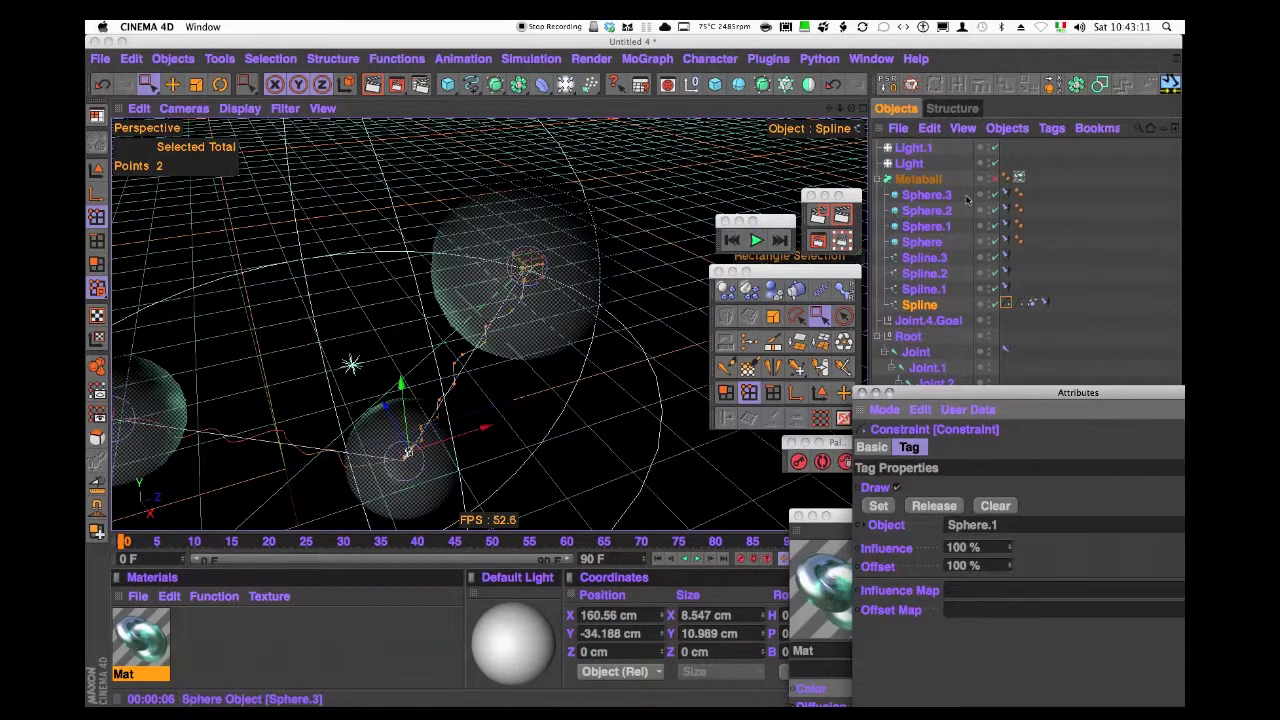
left_click(995, 180)
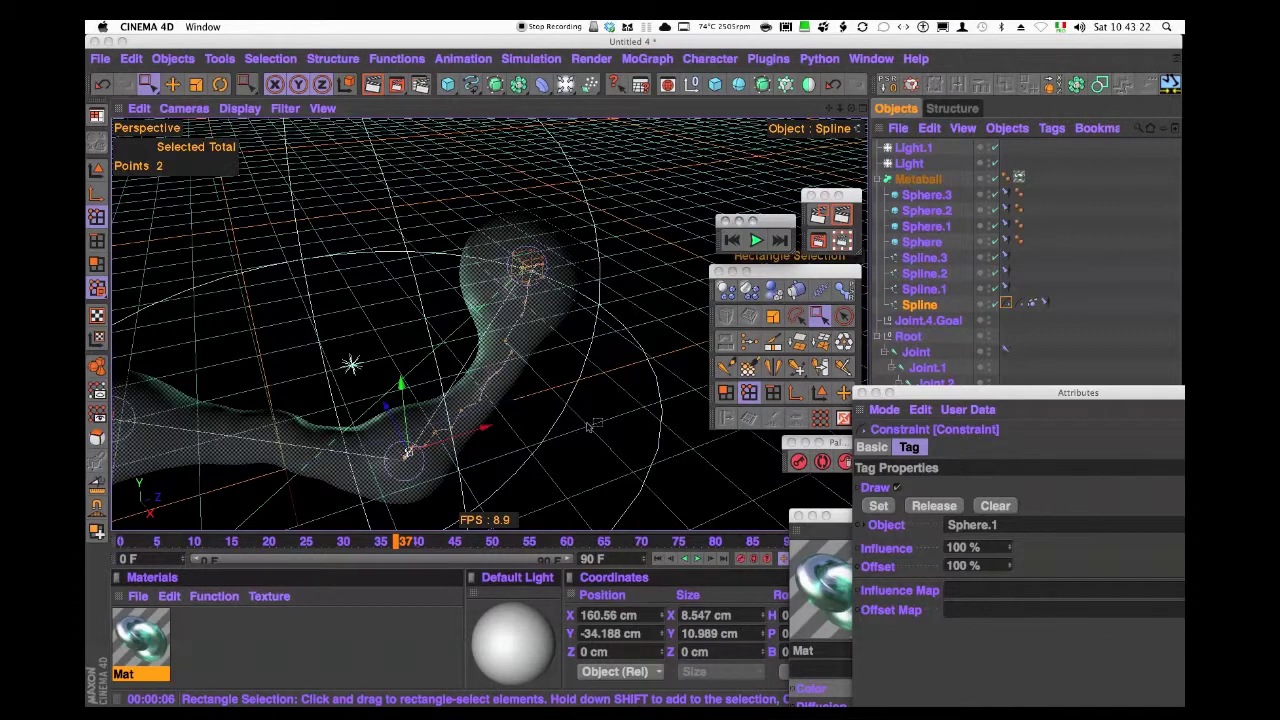
mouse_move(577, 425)
left_mouse_down("alt")
mouse_move(622, 384)
mouse_move(590, 360)
left_mouse_up("alt")
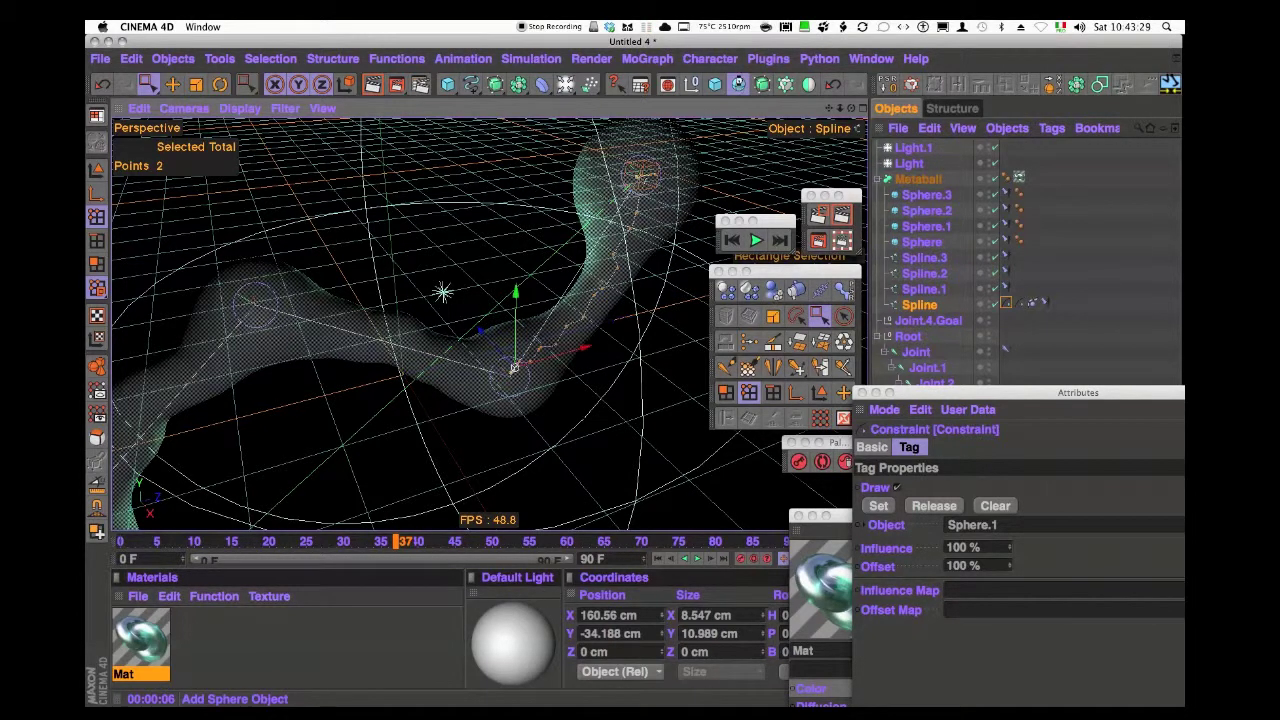
- Add a new sphere and raise it upward on Y
left_click(651, 148)
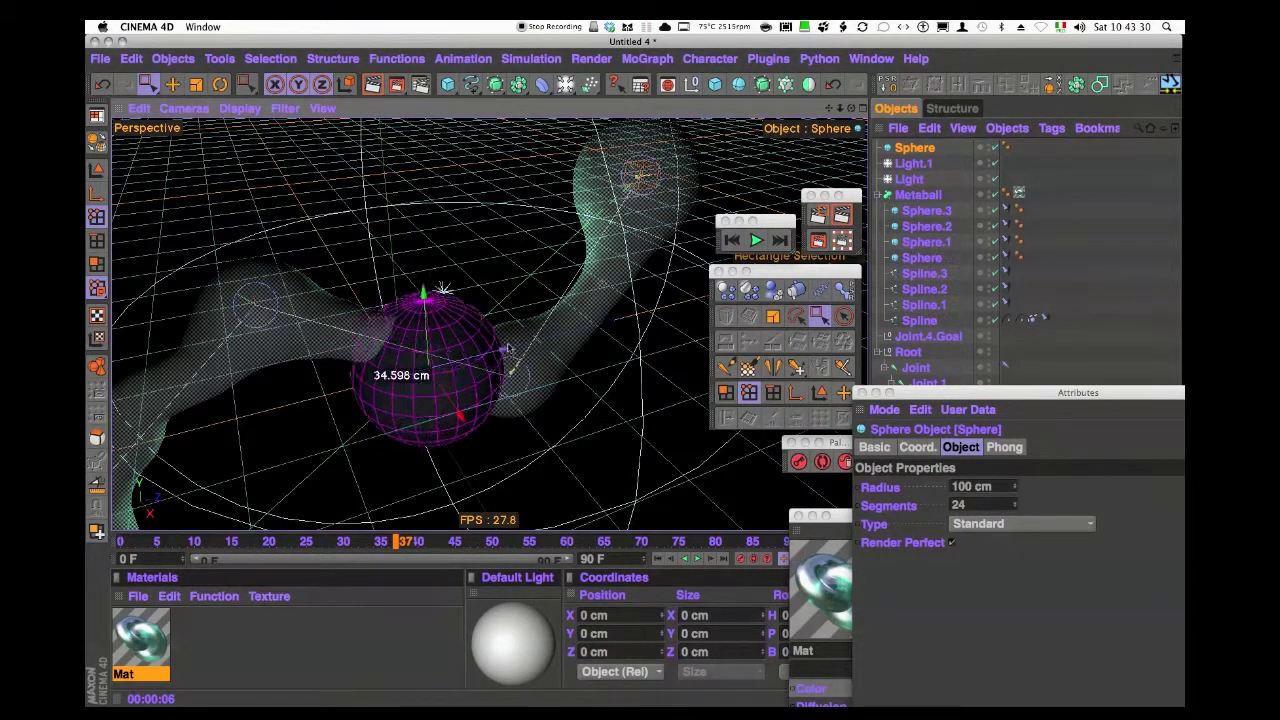
mouse_move(590, 417)
left_mouse_down("alt")
mouse_move(575, 418)
mouse_move(680, 430)
left_mouse_up("alt")
left_click(820, 393)
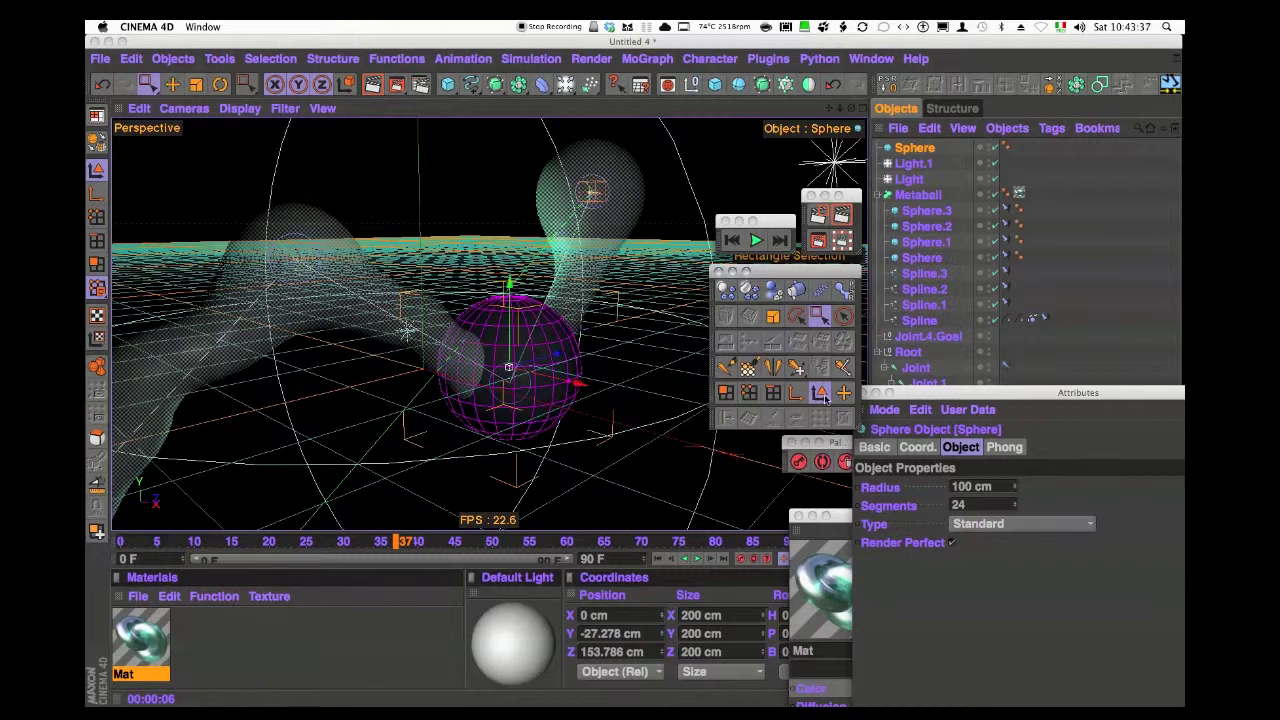
mouse_move(572, 425)
left_mouse_down("alt")
mouse_move(585, 382)
mouse_move(586, 447)
left_mouse_up("alt")
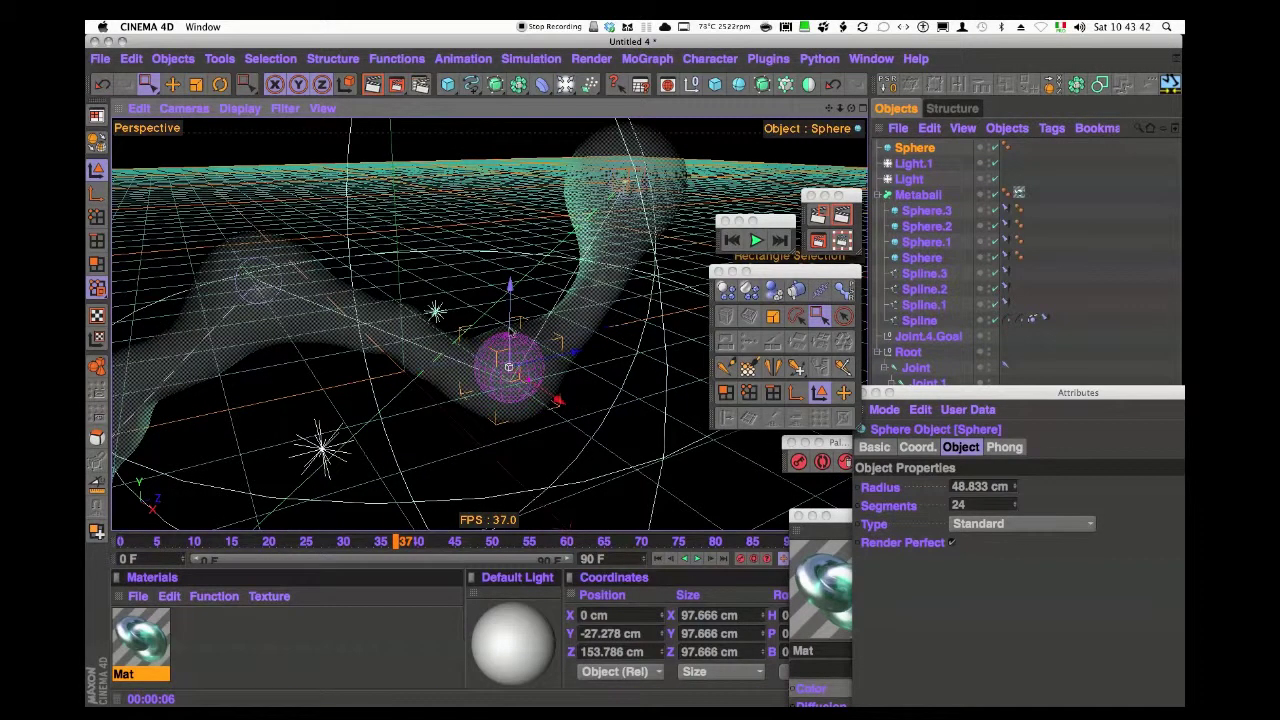
left_click_drag(529, 325, 529, 321)
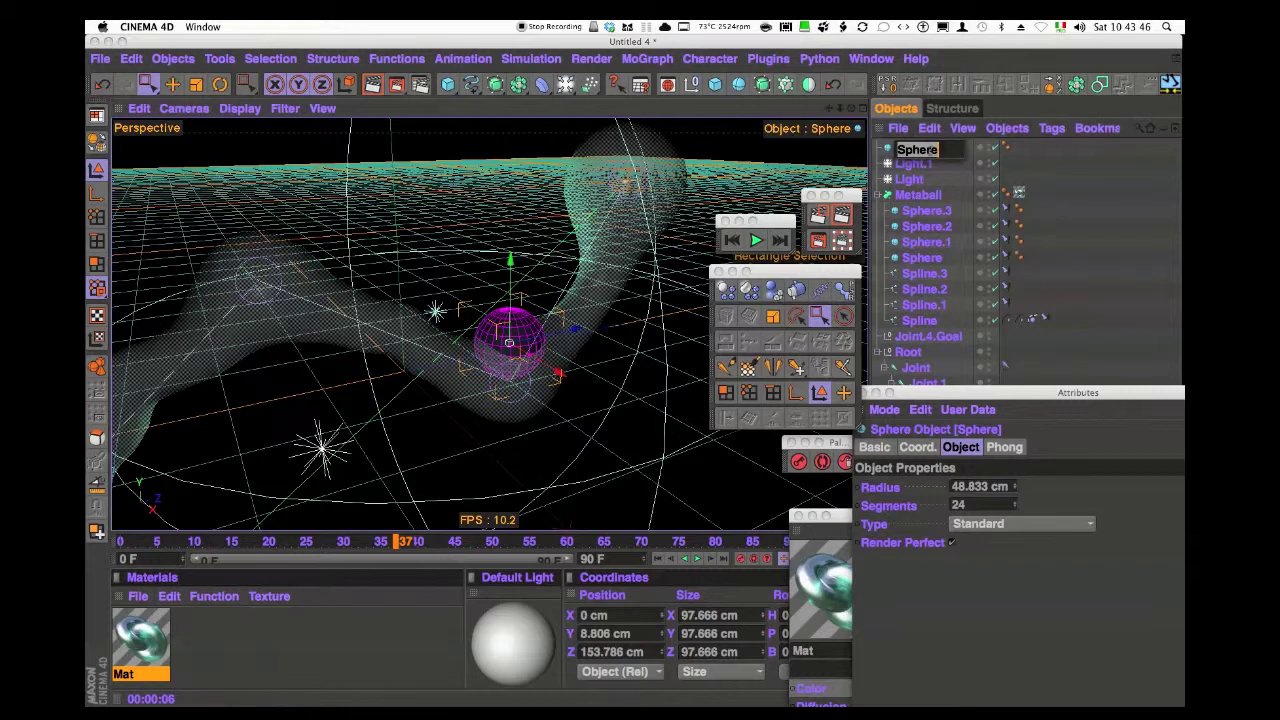
- Rename the sphere 'Sphere lag' and place it inside the Metaball
double_click(914, 148)
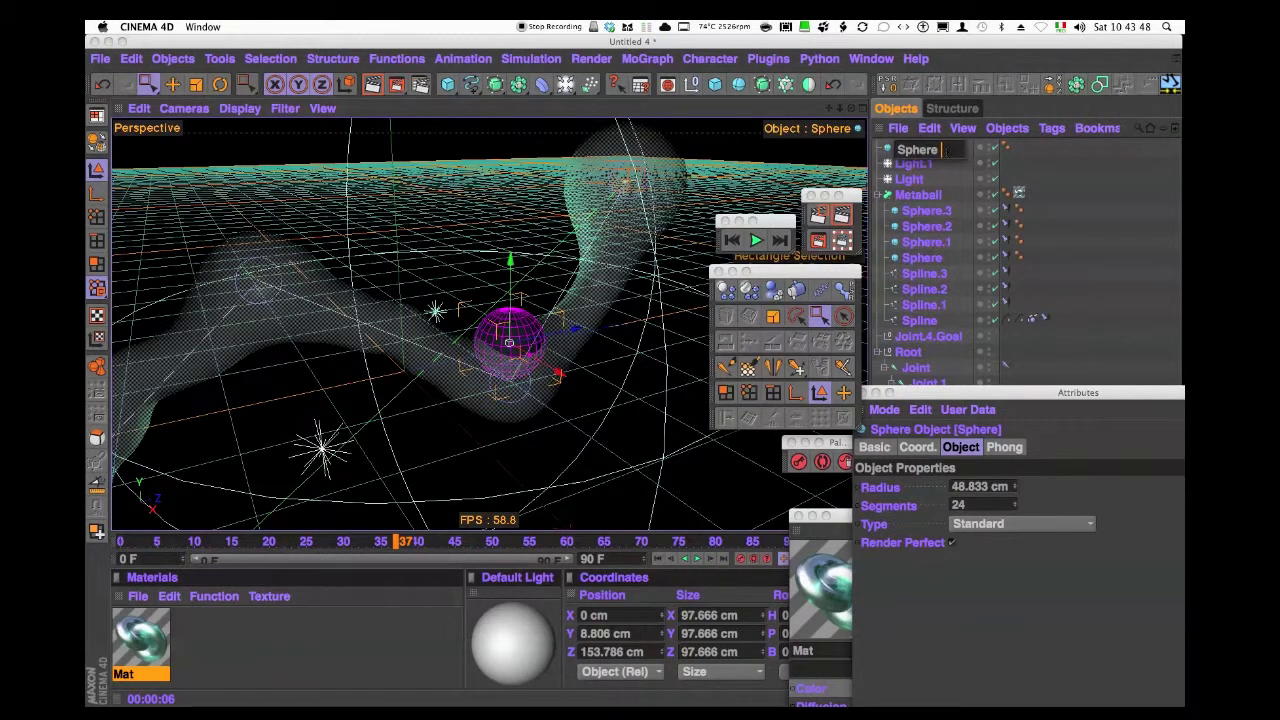
type("Ing")
type("la")
key("Return")
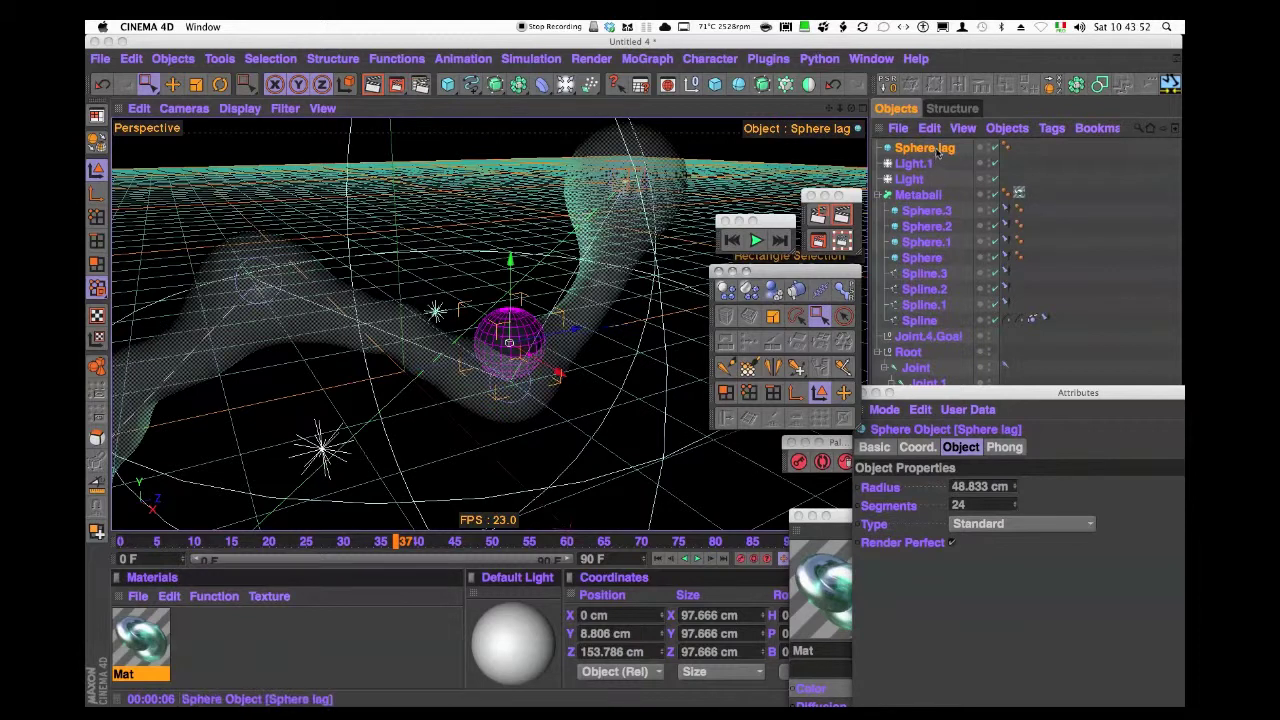
left_click_drag(928, 148, 935, 196)
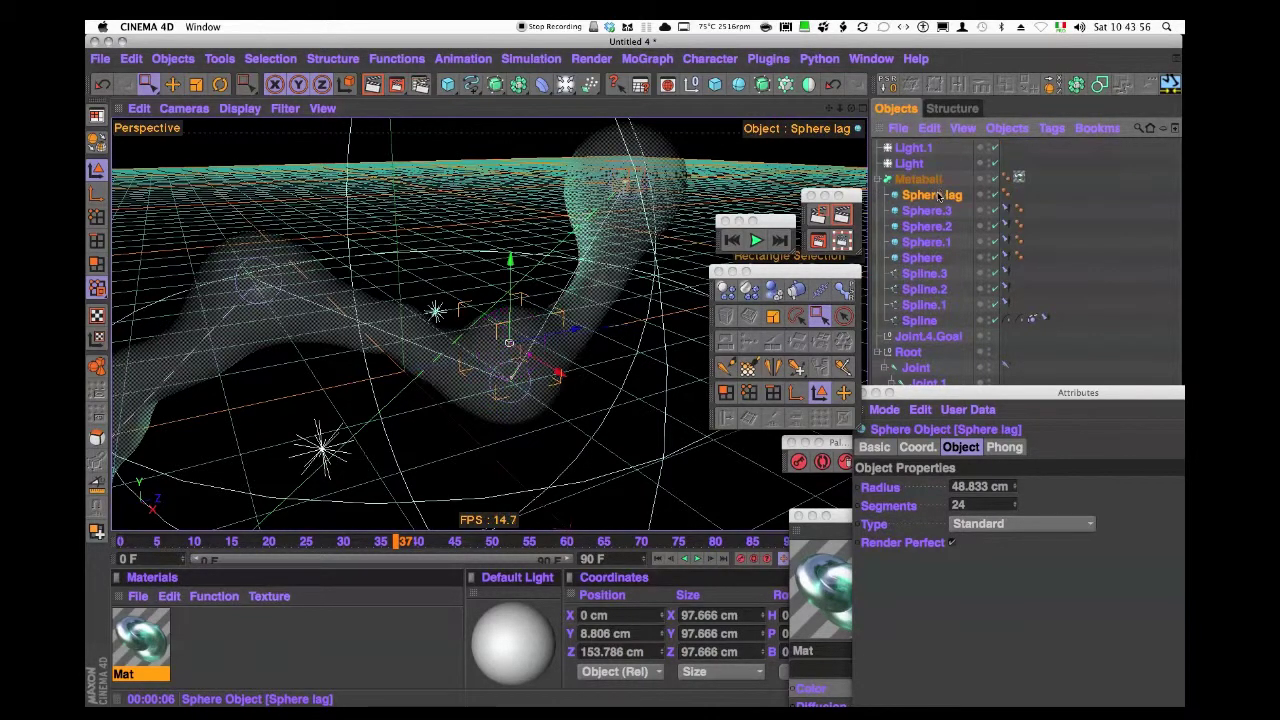
left_click(1052, 128)
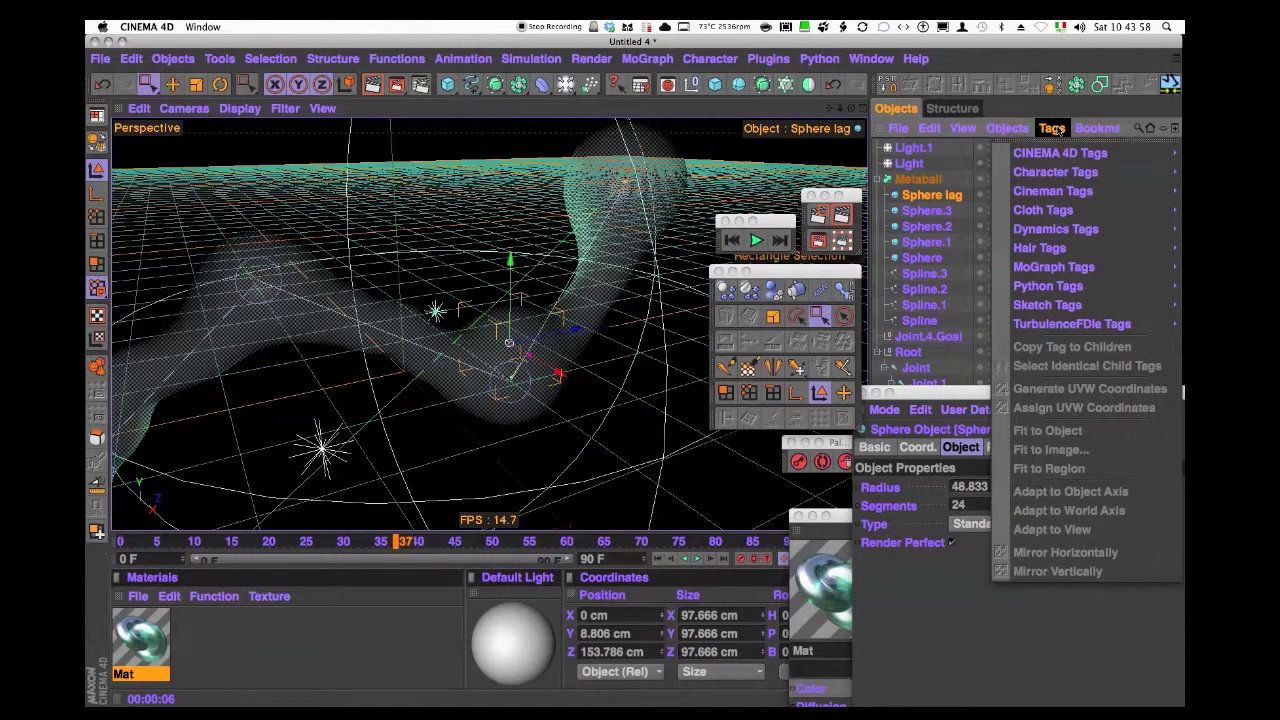
mouse_move(1055, 172)
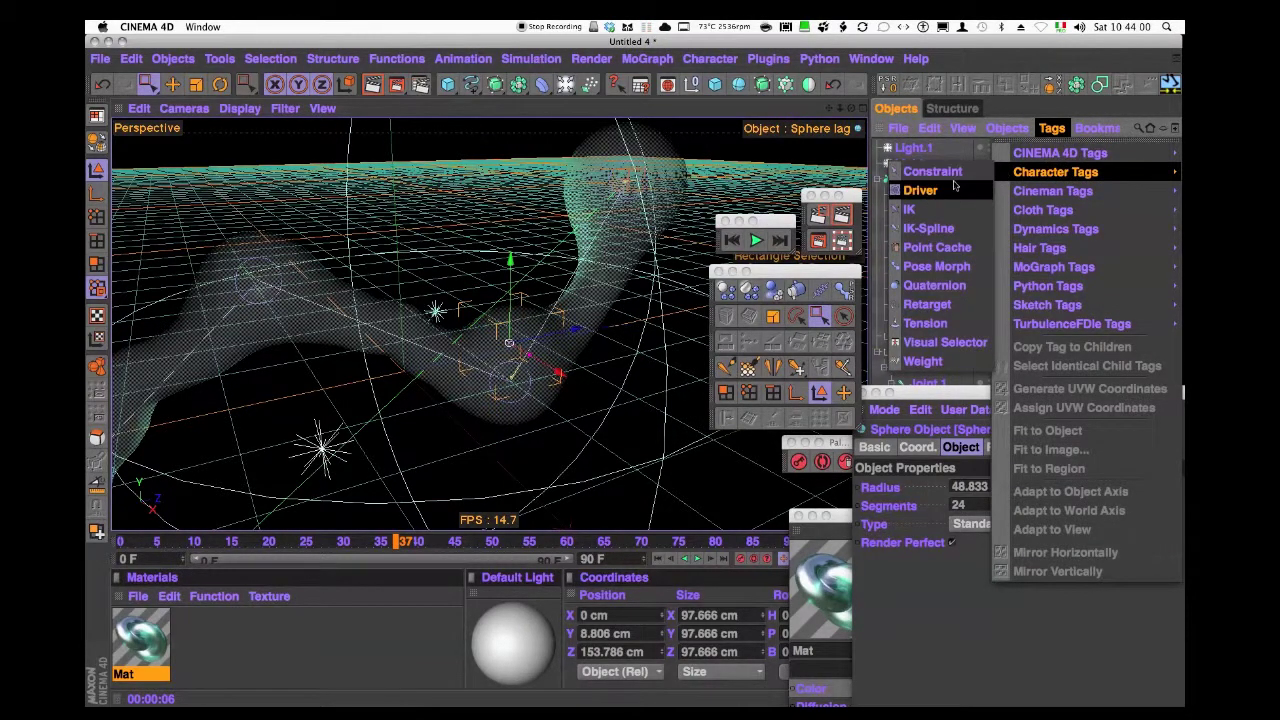
- Add a PSR Constraint to Sphere lag targeting Sphere.1 at 30.7% strength, with Maintain Original on
left_click(955, 172)
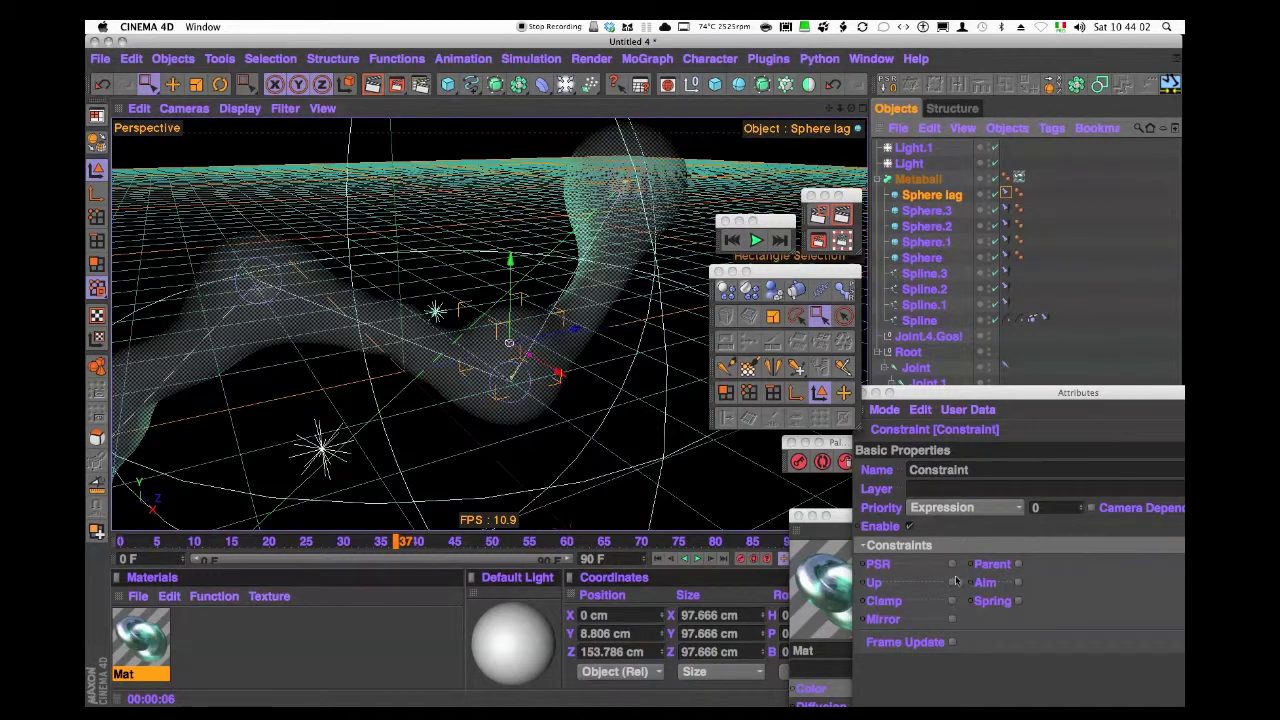
left_click(952, 564)
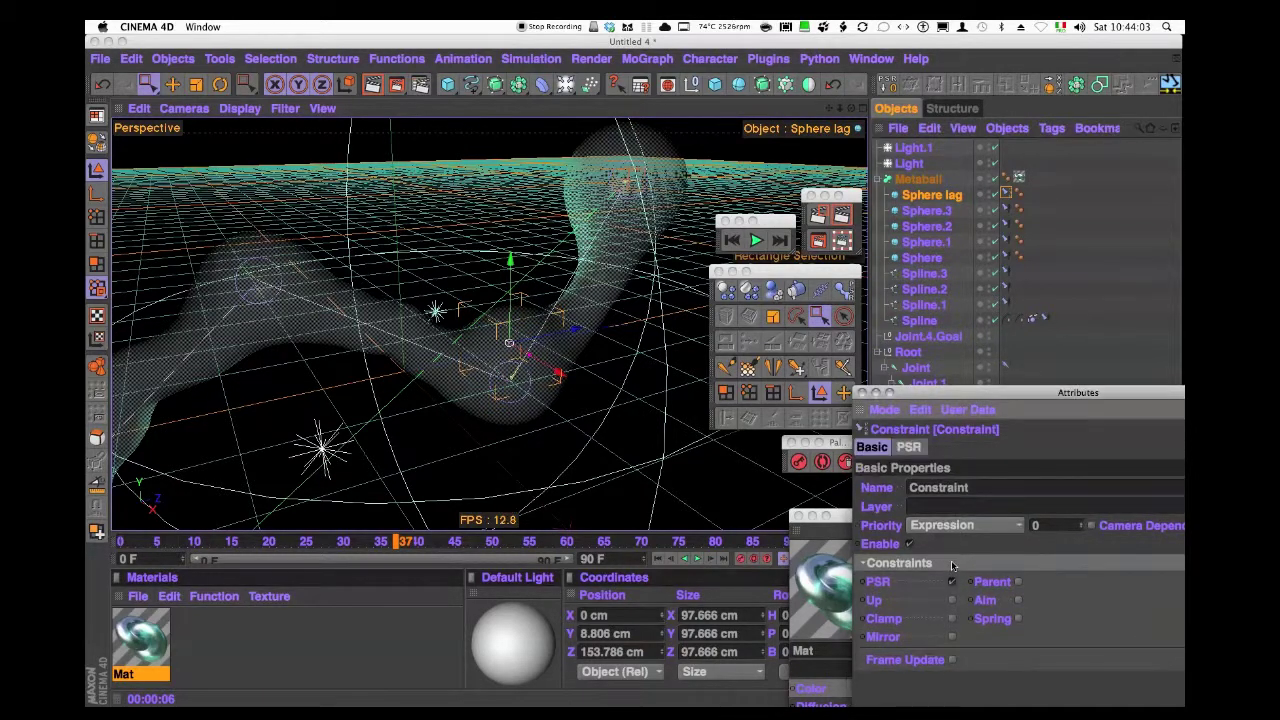
left_click(912, 447)
left_click_drag(1025, 398, 919, 304)
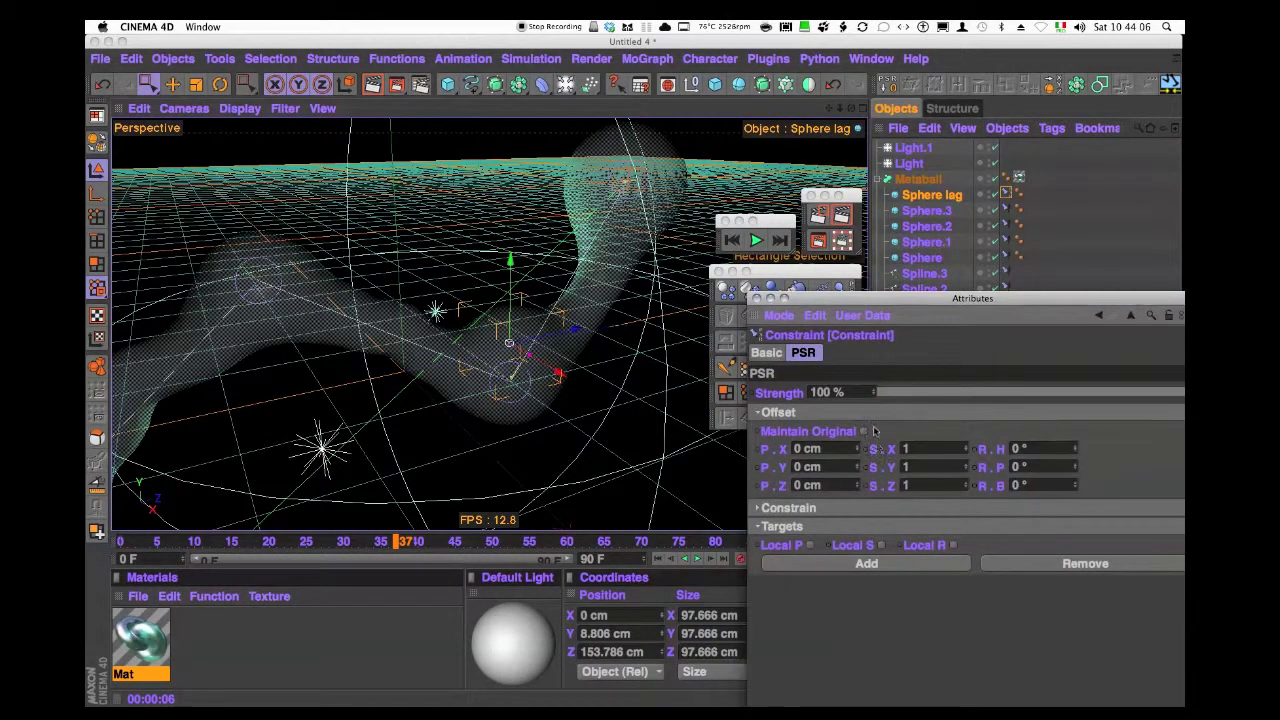
left_click(865, 432)
left_click(867, 564)
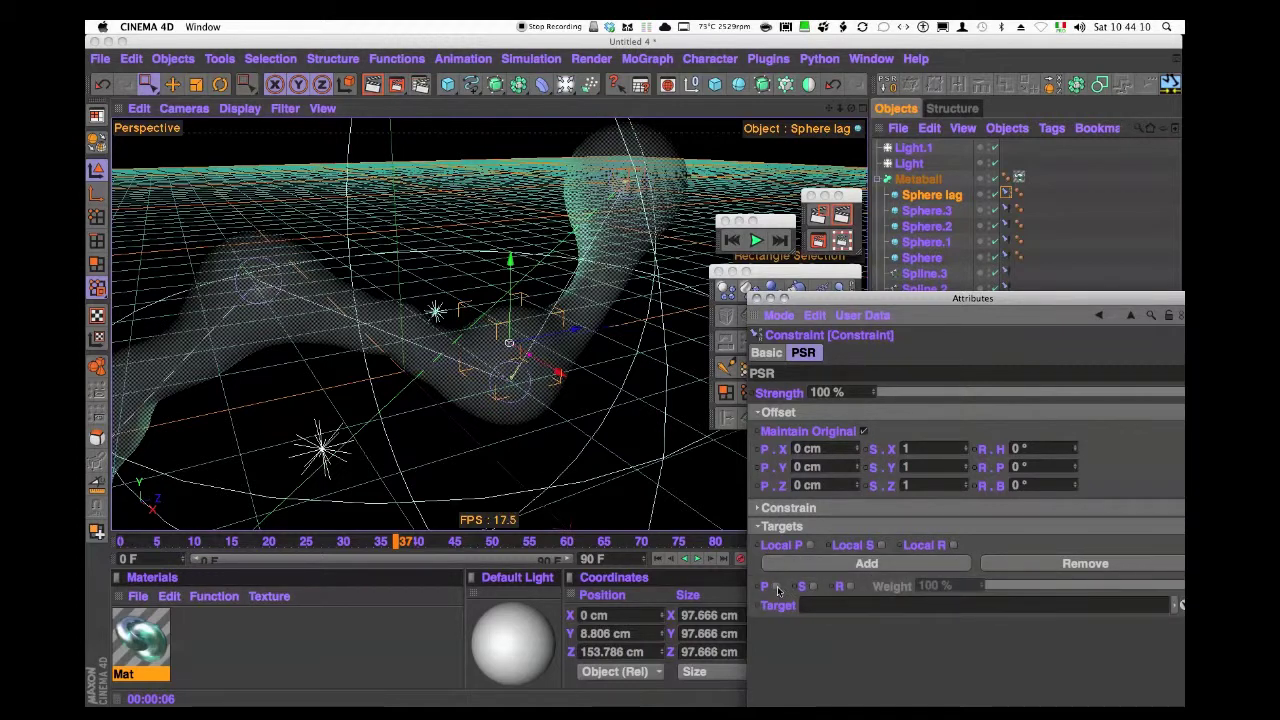
left_click(812, 588)
left_click_drag(989, 306, 938, 324)
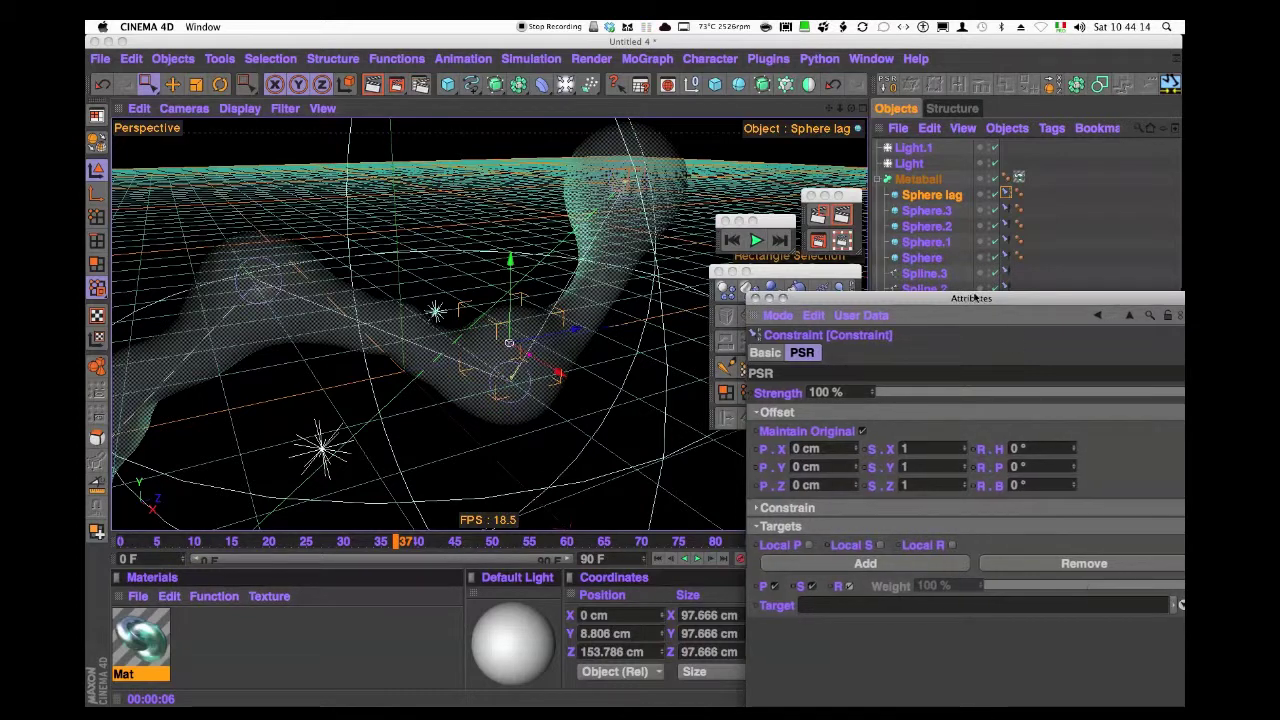
left_click(931, 243)
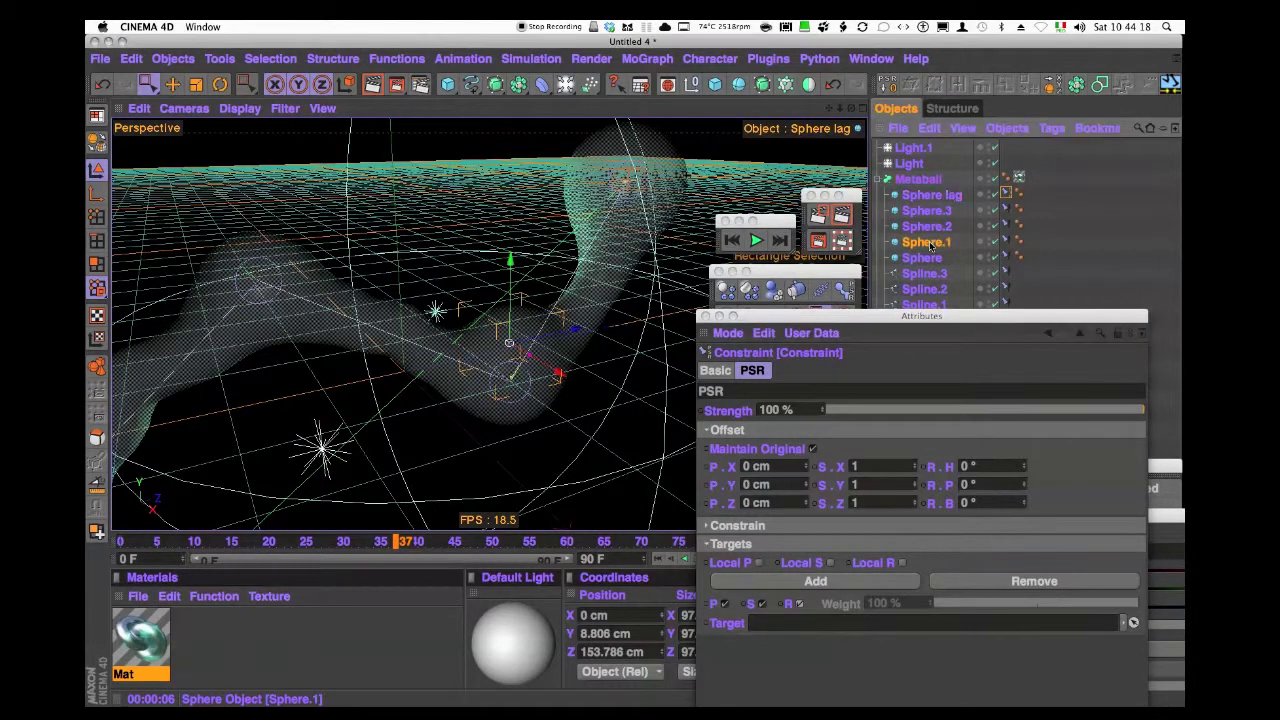
left_click_drag(931, 246, 860, 619)
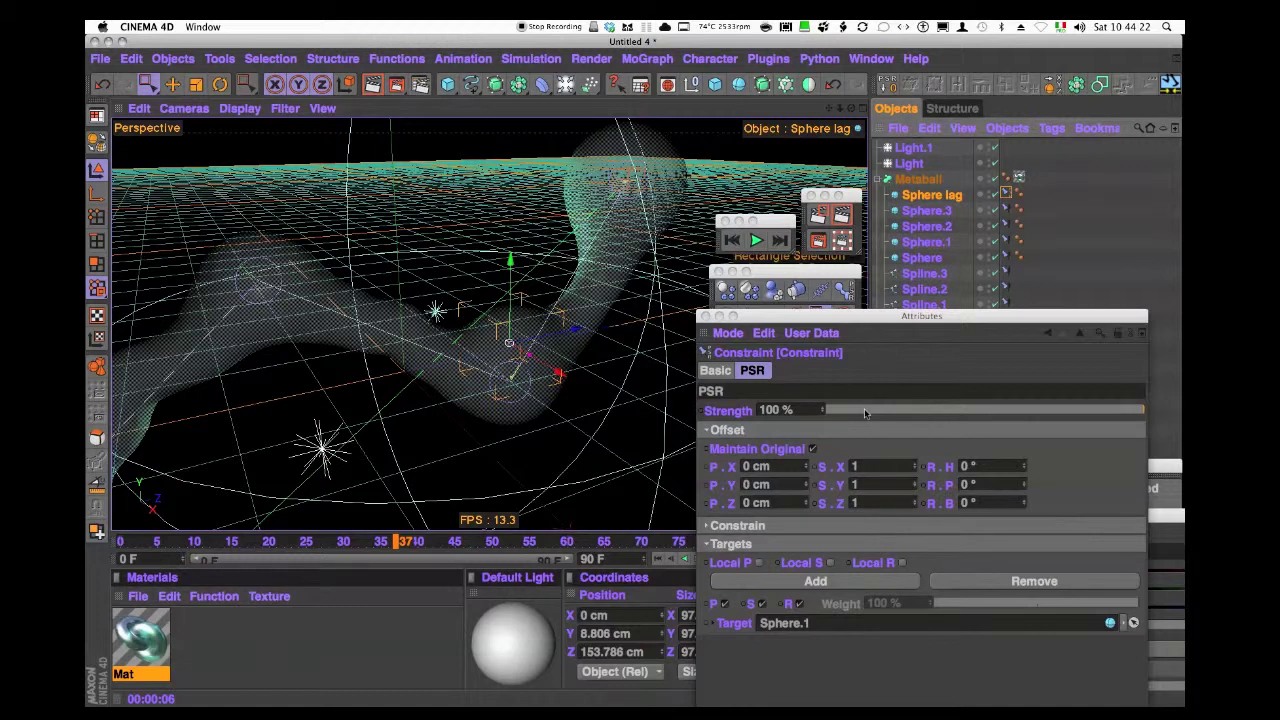
left_click_drag(987, 413, 924, 413)
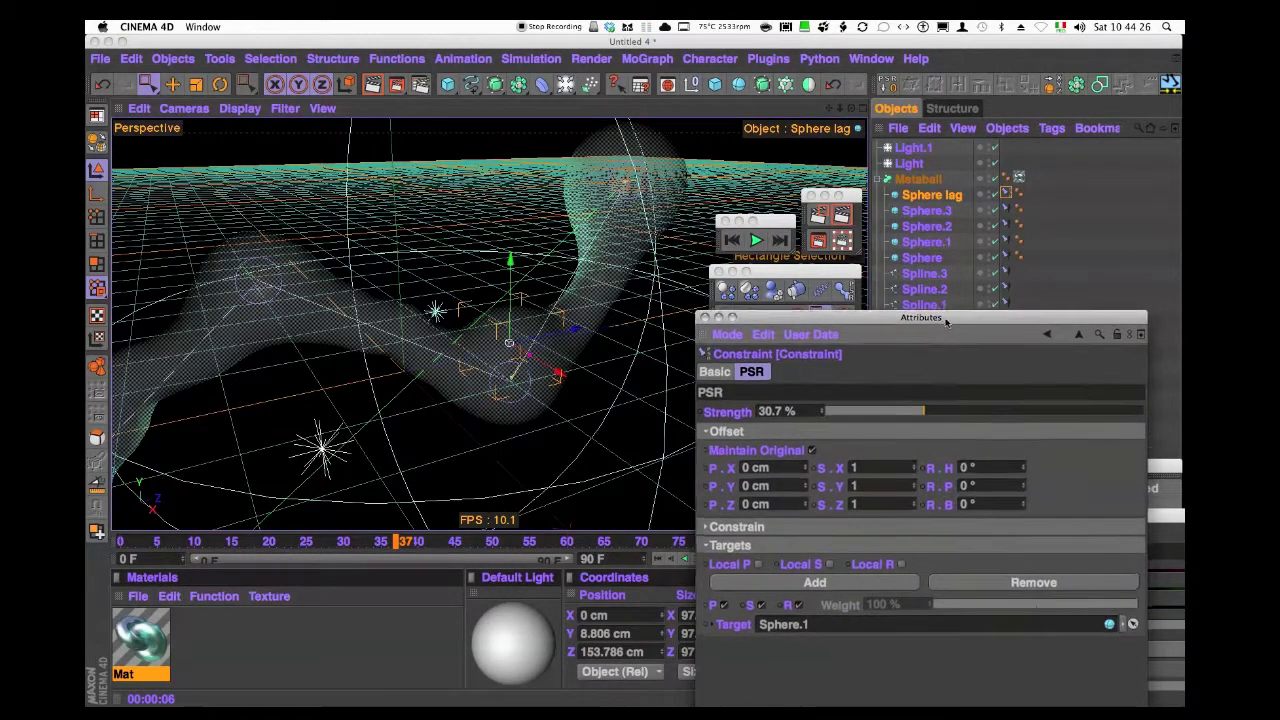
left_click_drag(955, 316, 1040, 444)
- Rewind and play the animation to preview the lag, then stop and rewind to frame 0
left_click(731, 240)
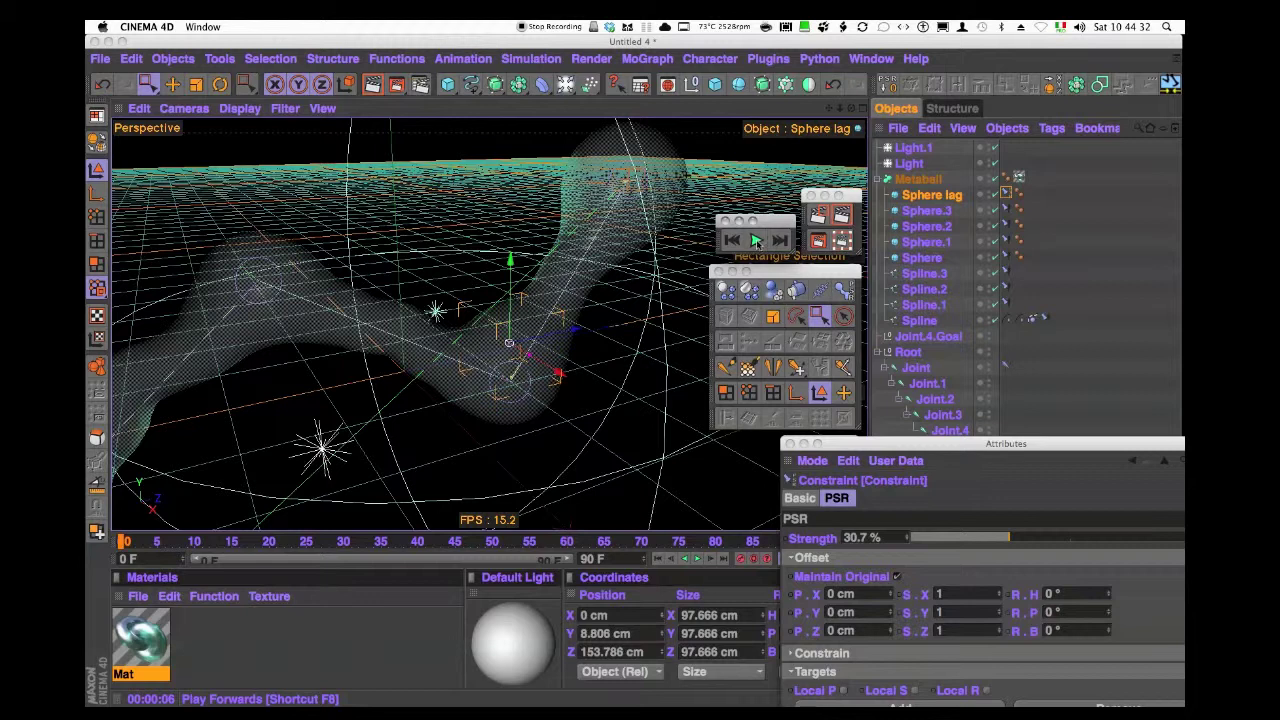
left_click(757, 241)
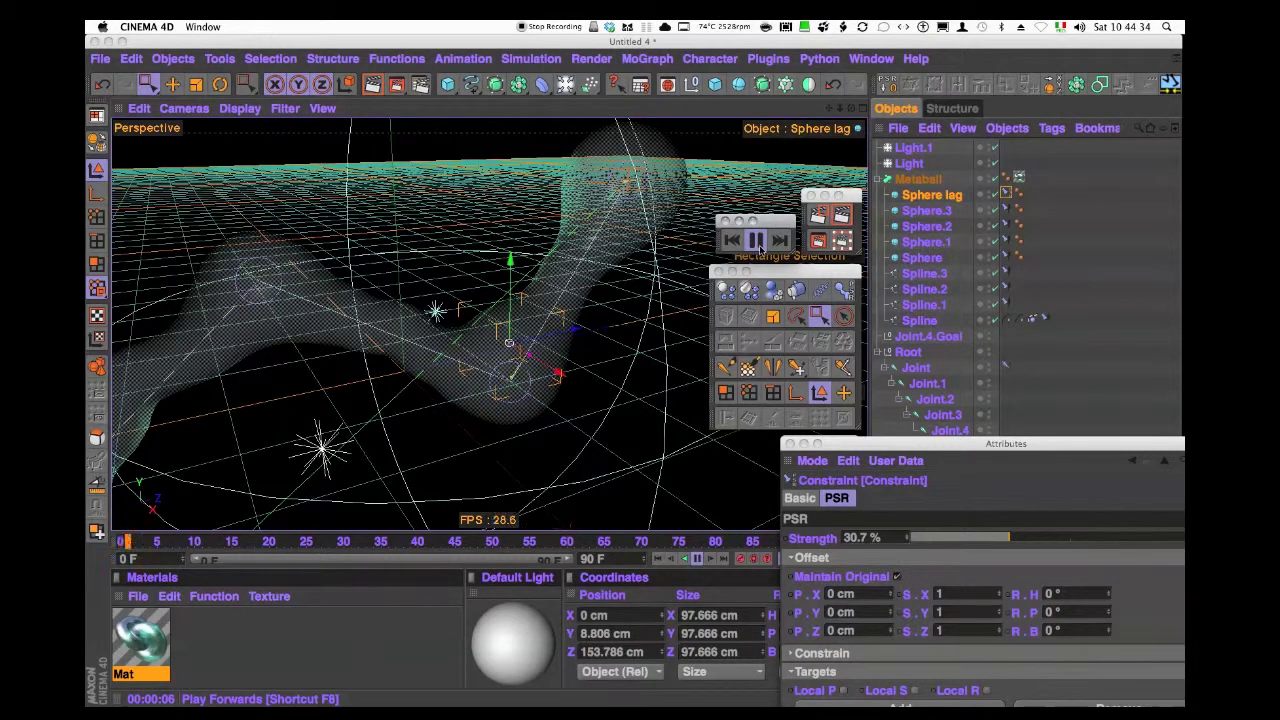
left_click(758, 241)
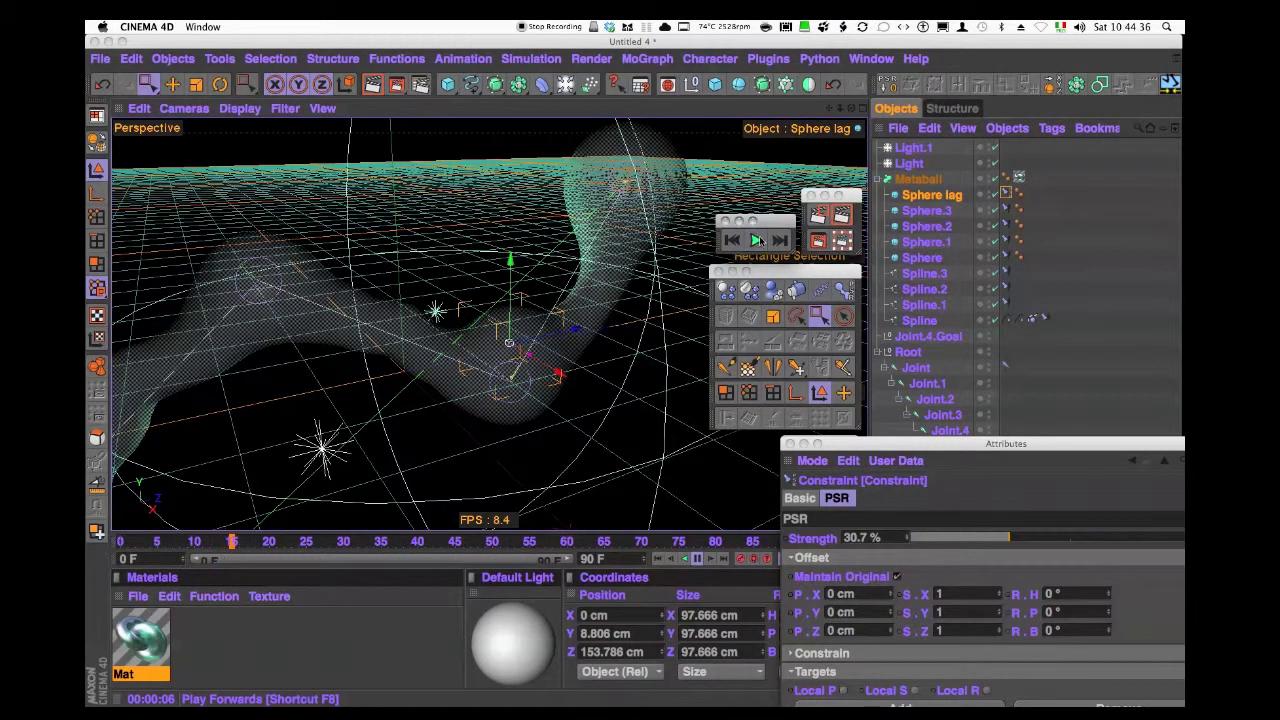
left_click(732, 241)
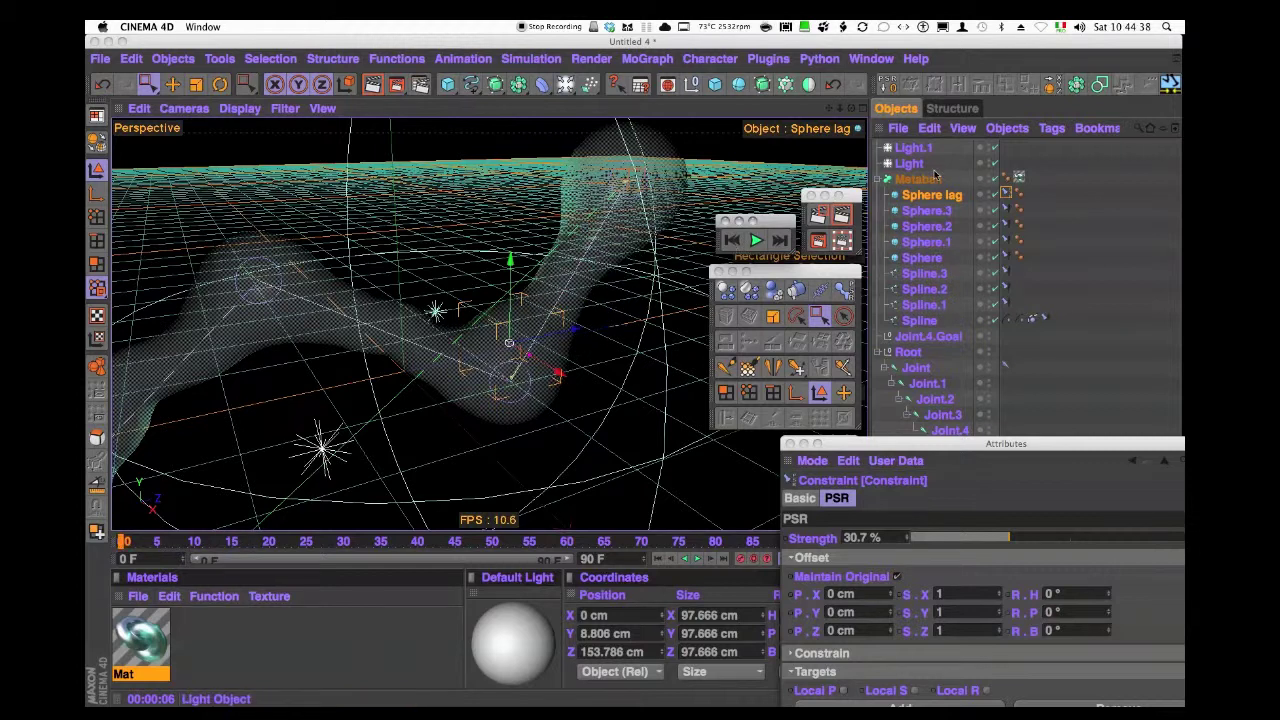
- Add a Vibrate tag to Joint.4.Goal with position amplitude 200 cm in Y and 500 cm in Z
left_click_drag(936, 338, 940, 341)
left_click(940, 341)
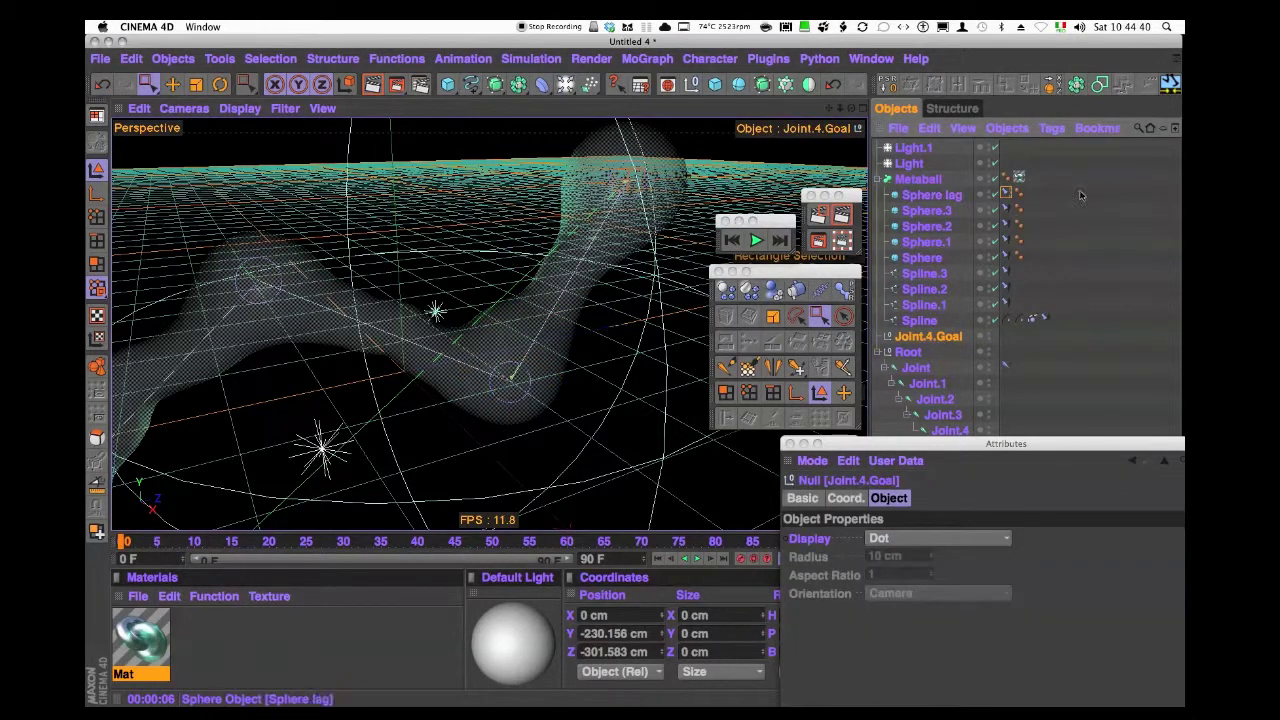
left_click(1052, 128)
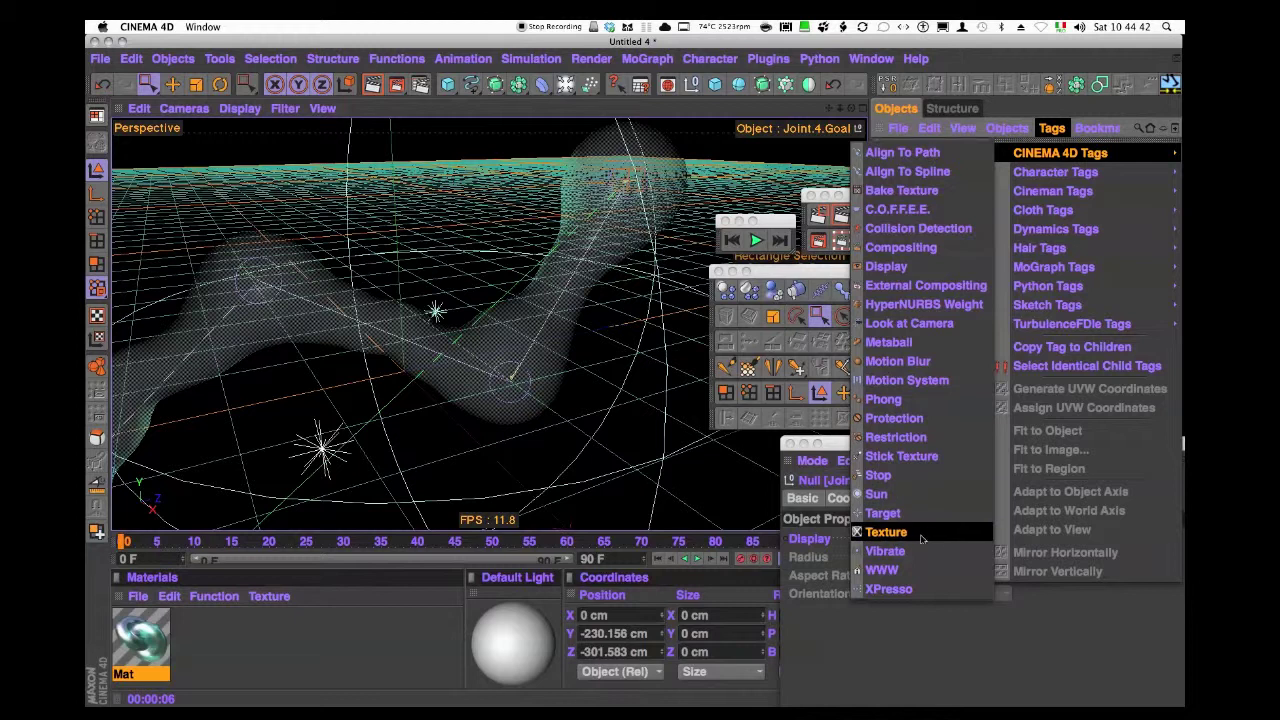
left_click(924, 551)
double_click(945, 446)
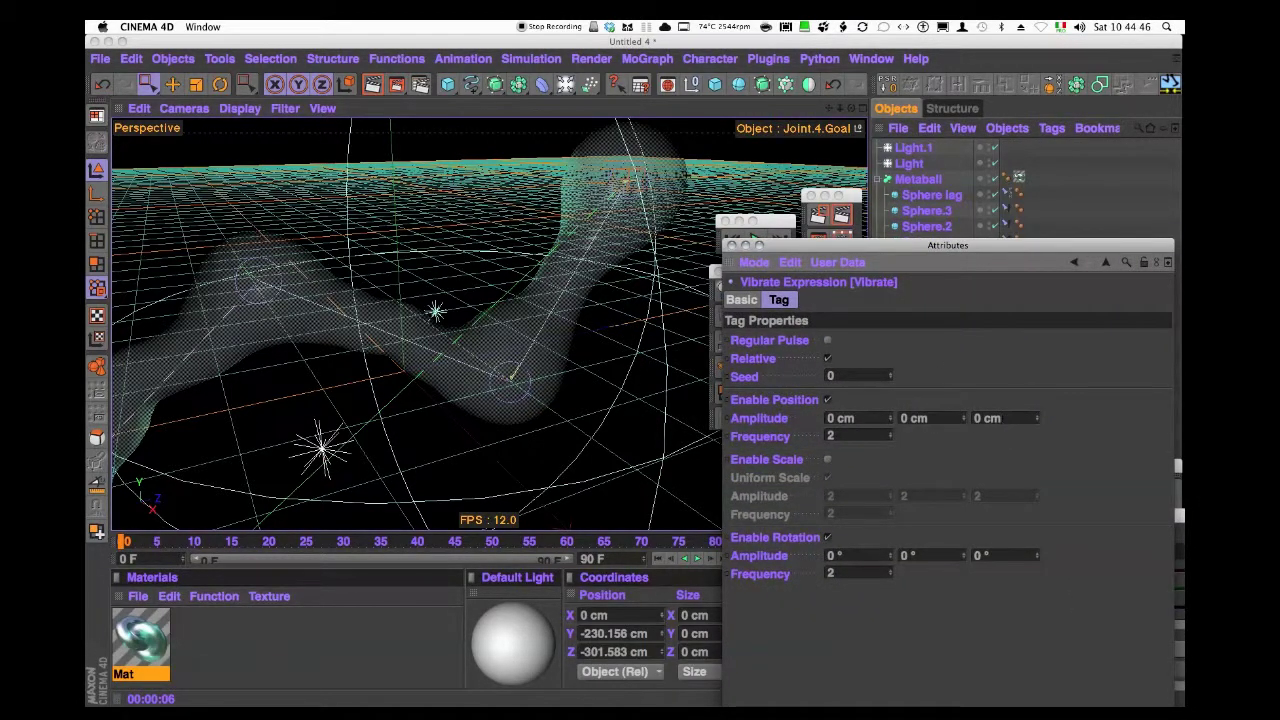
left_click(987, 418)
key("shift+Tab")
type("2")
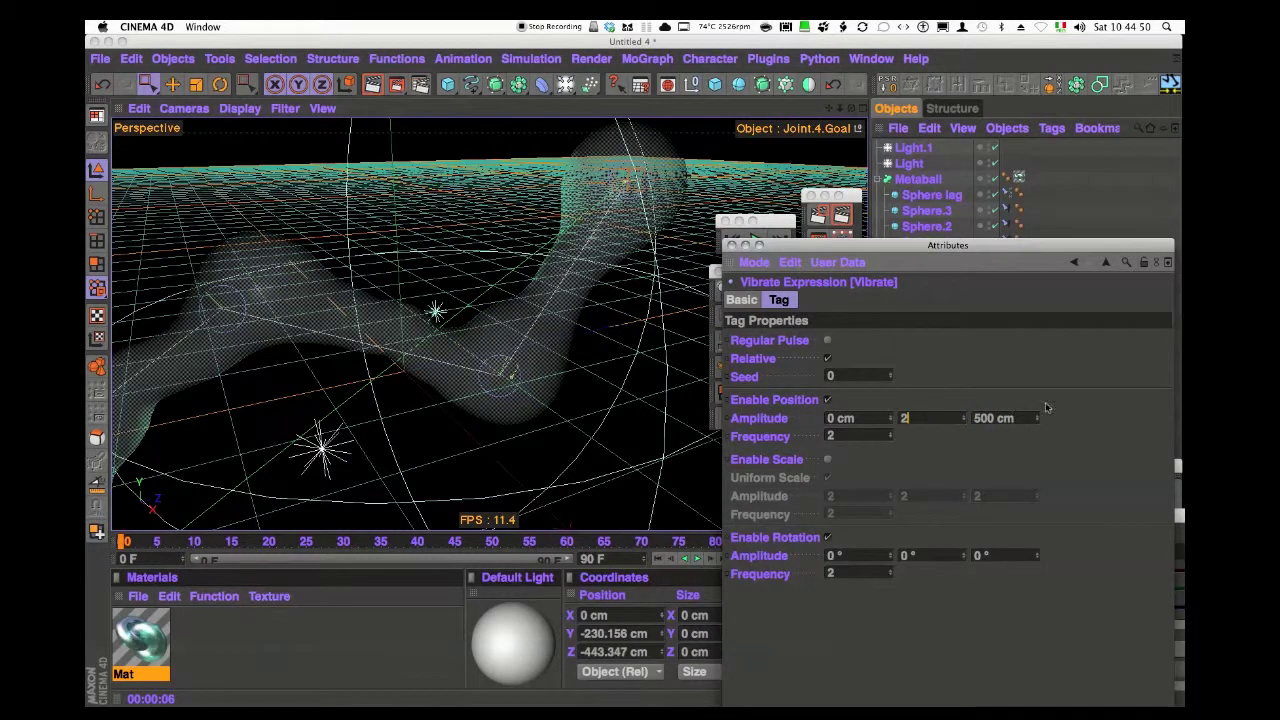
key("Return")
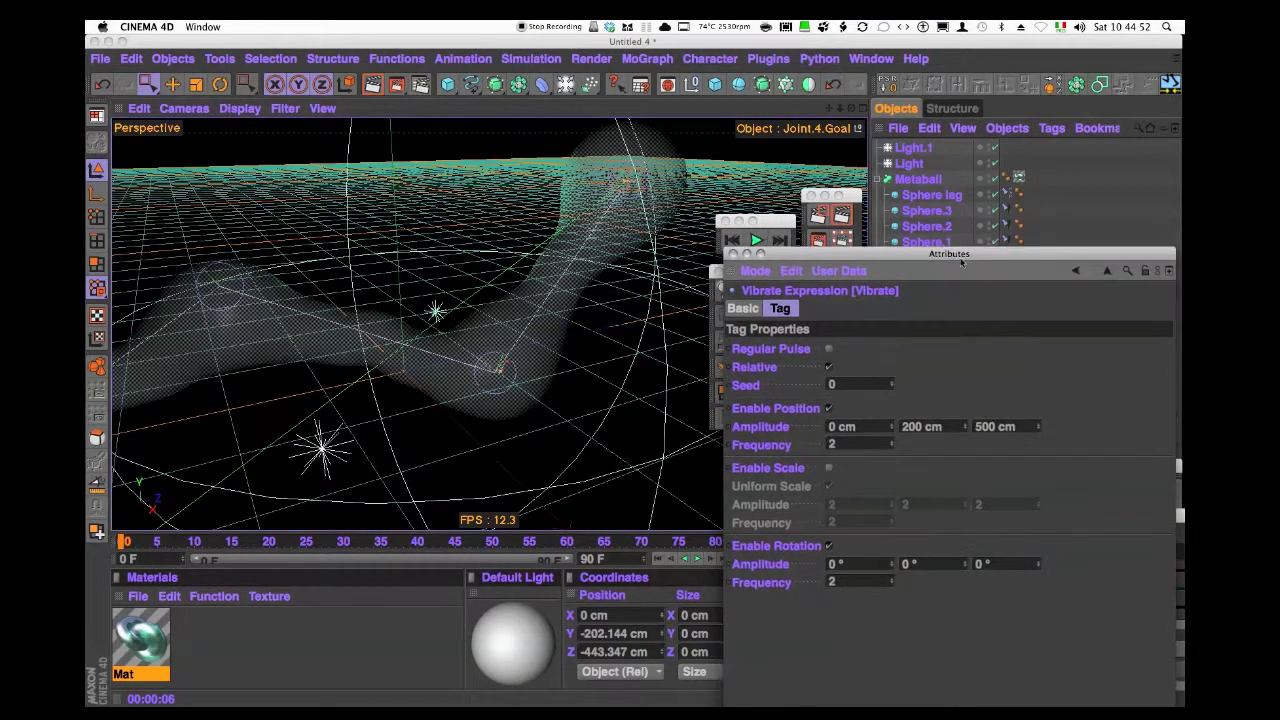
left_click_drag(956, 246, 1029, 457)
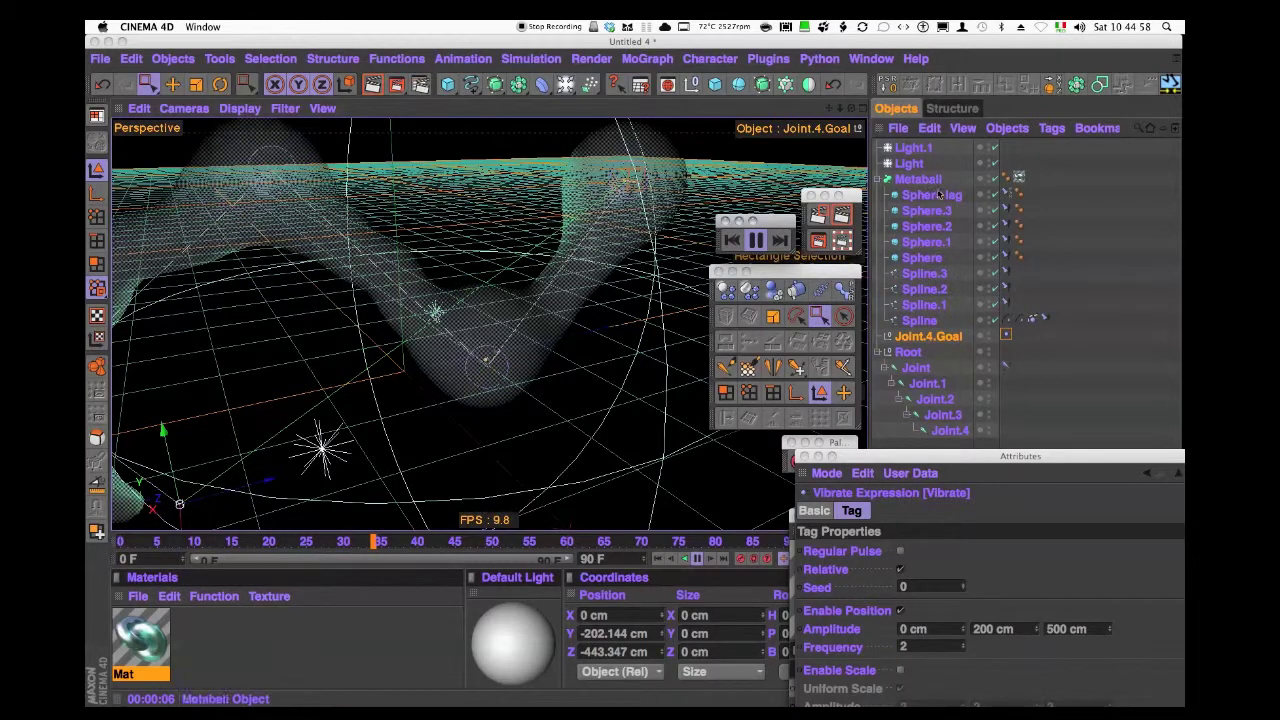
- Lower Sphere lag's Constraint tag strength to 13% and stop the playback
left_click(1005, 195)
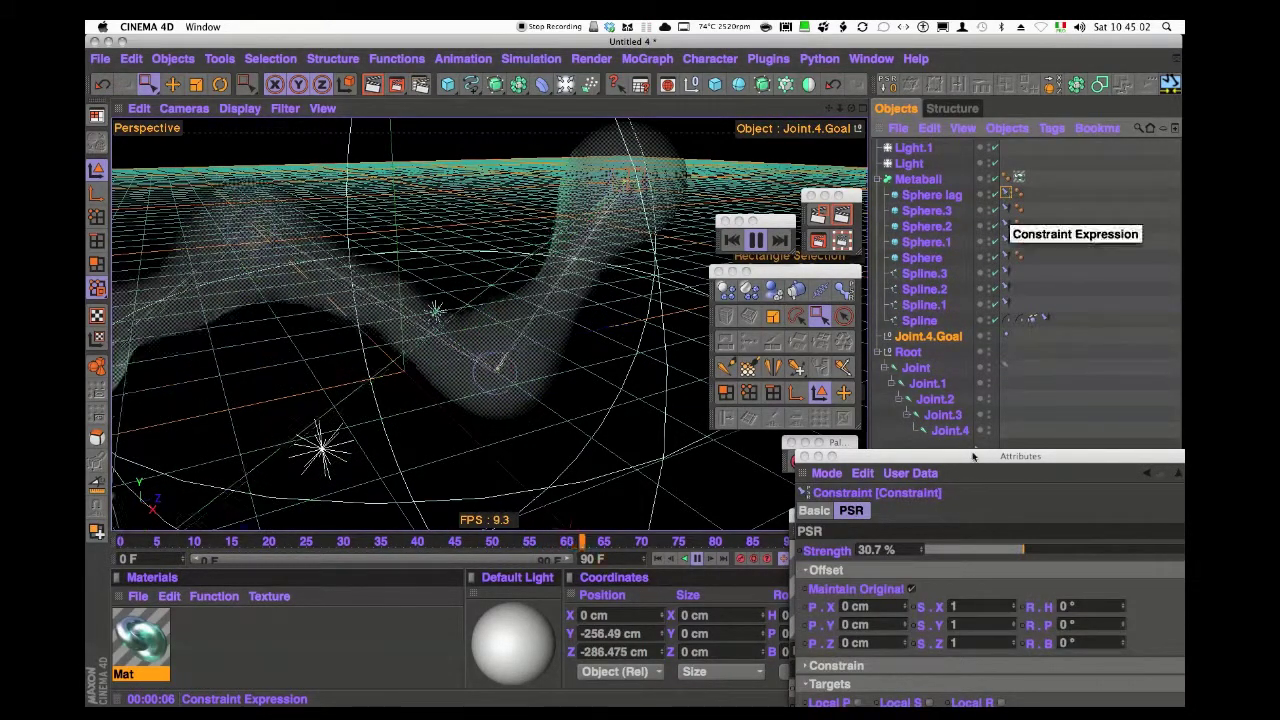
left_click_drag(1010, 456, 967, 360)
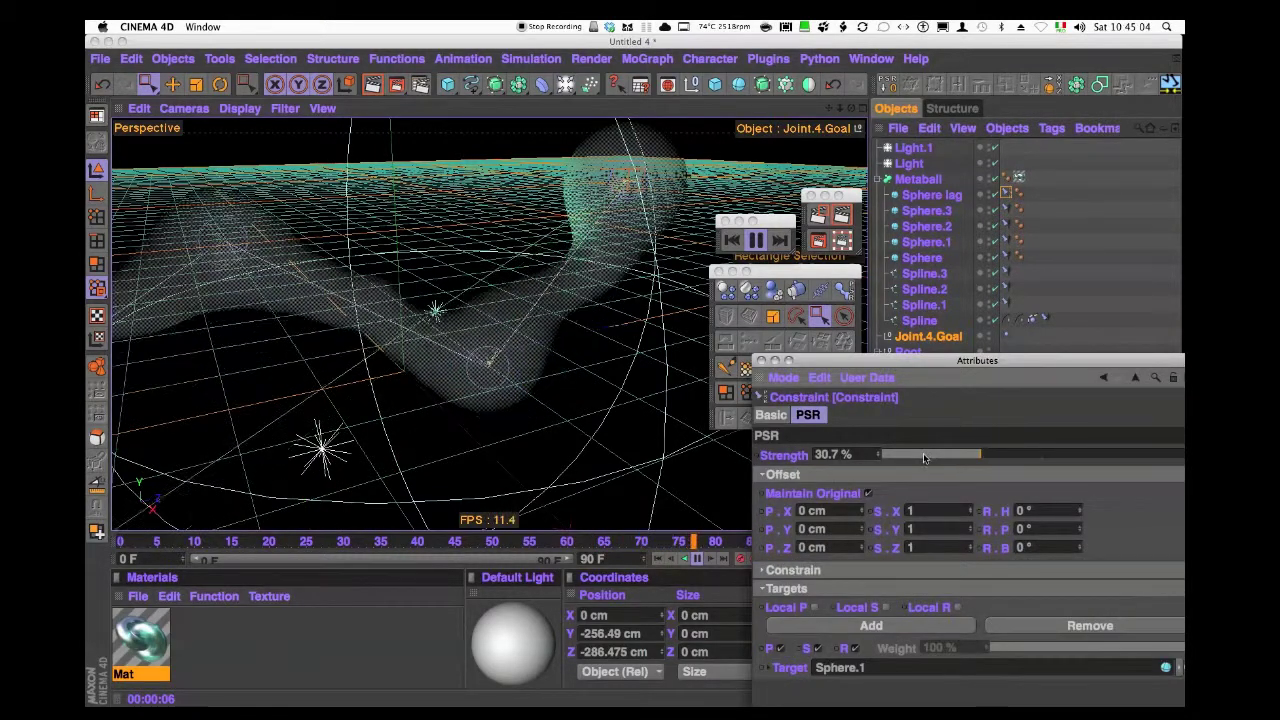
left_click_drag(930, 458, 922, 456)
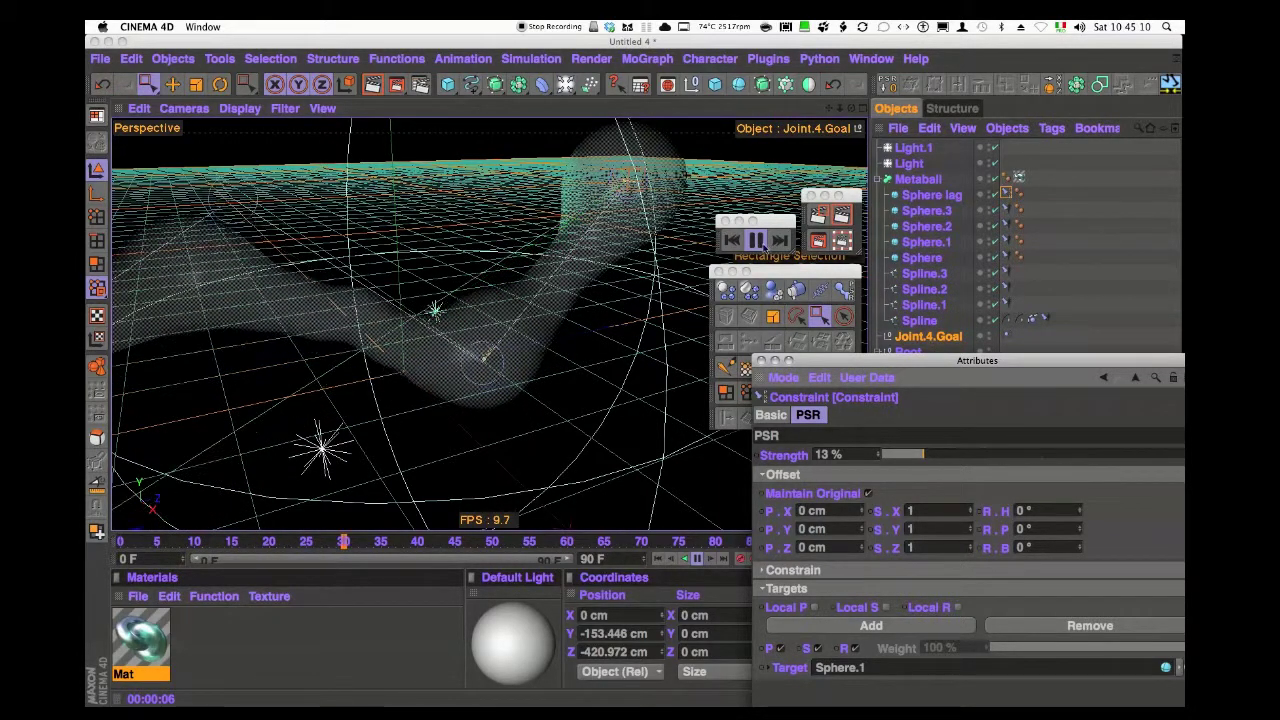
left_click(757, 241)
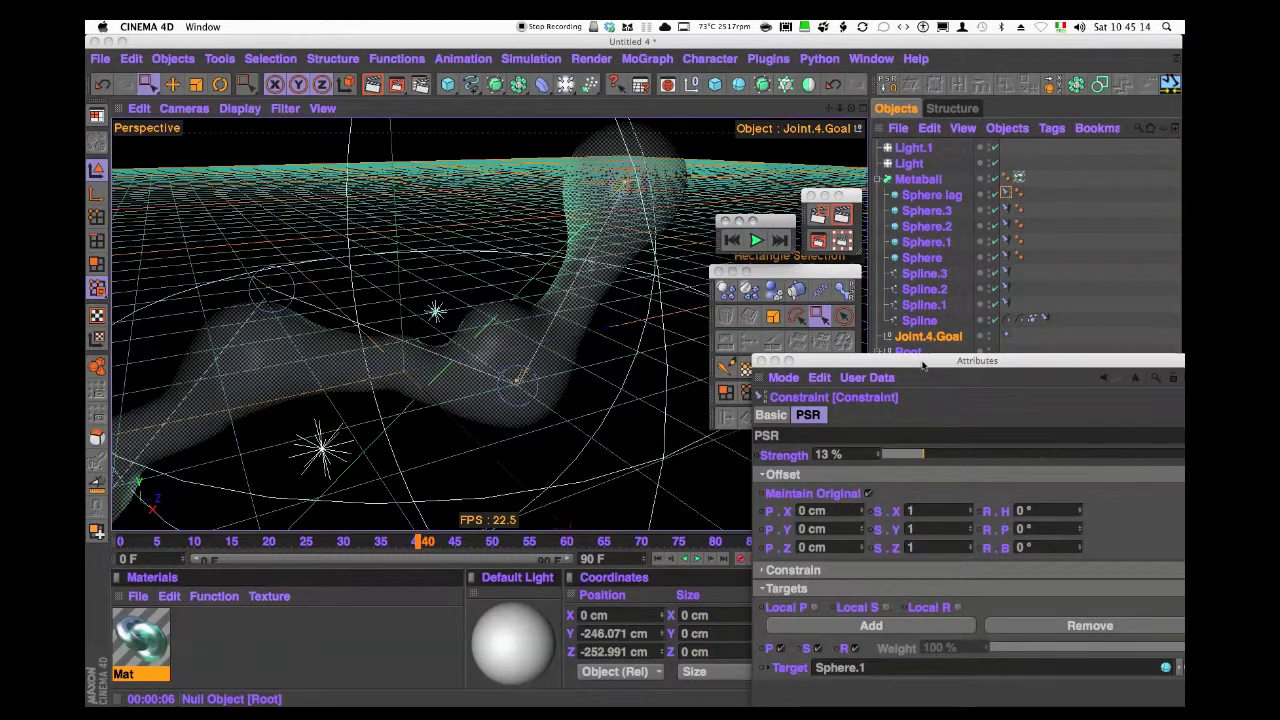
left_click_drag(922, 366, 927, 519)
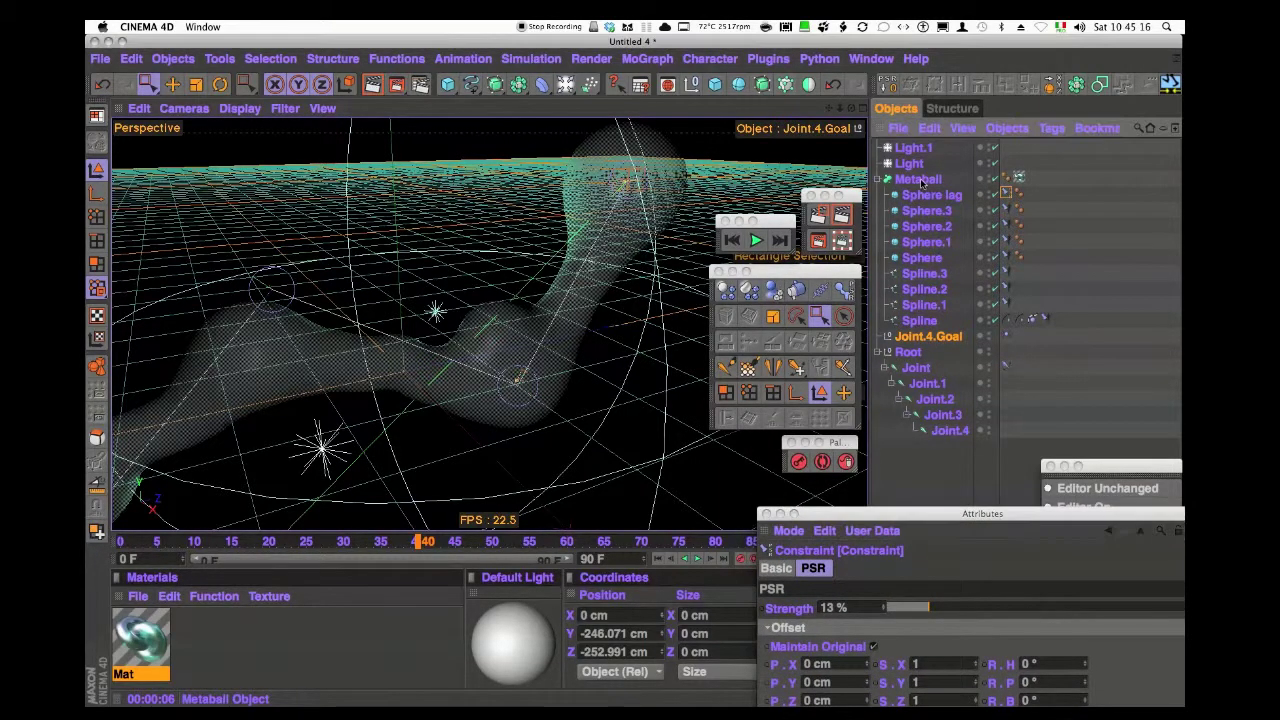
- Add a Displacer deformer to the scene
left_click(921, 181)
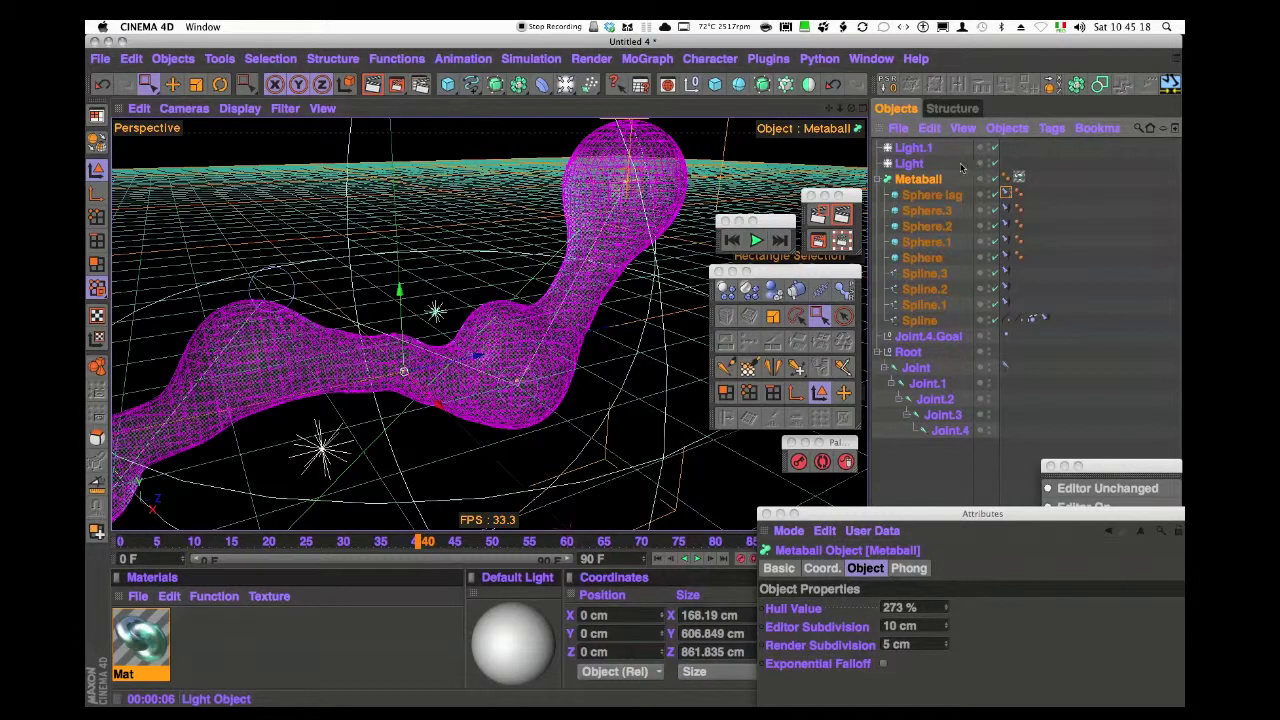
left_click(541, 85)
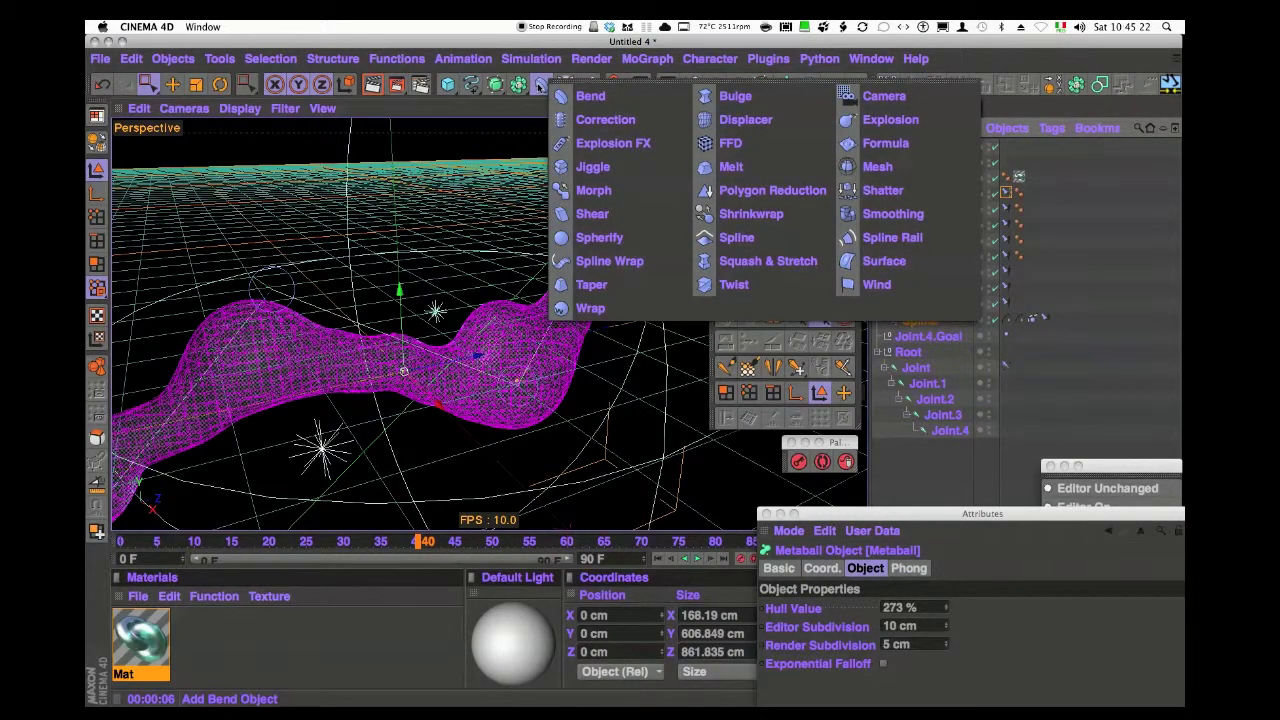
left_click(745, 119)
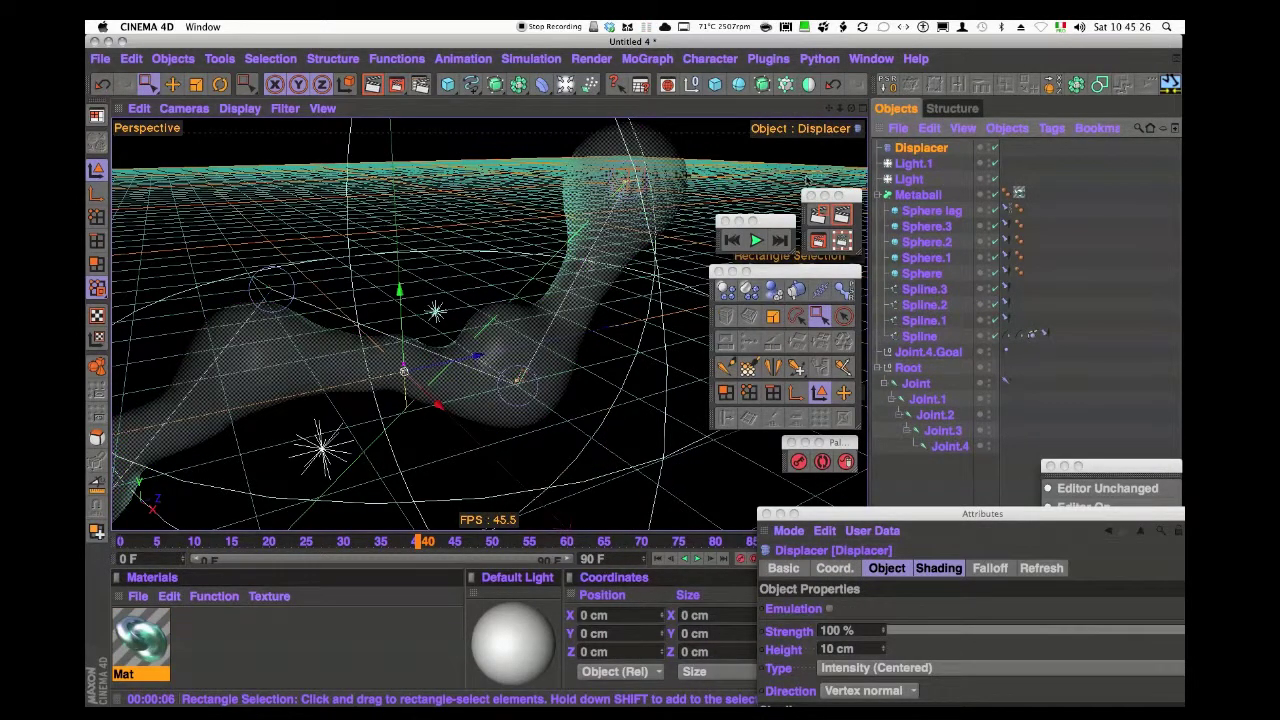
- Group the Metaball under a new Null with Alt+G and move the Displacer into it
left_click(918, 195)
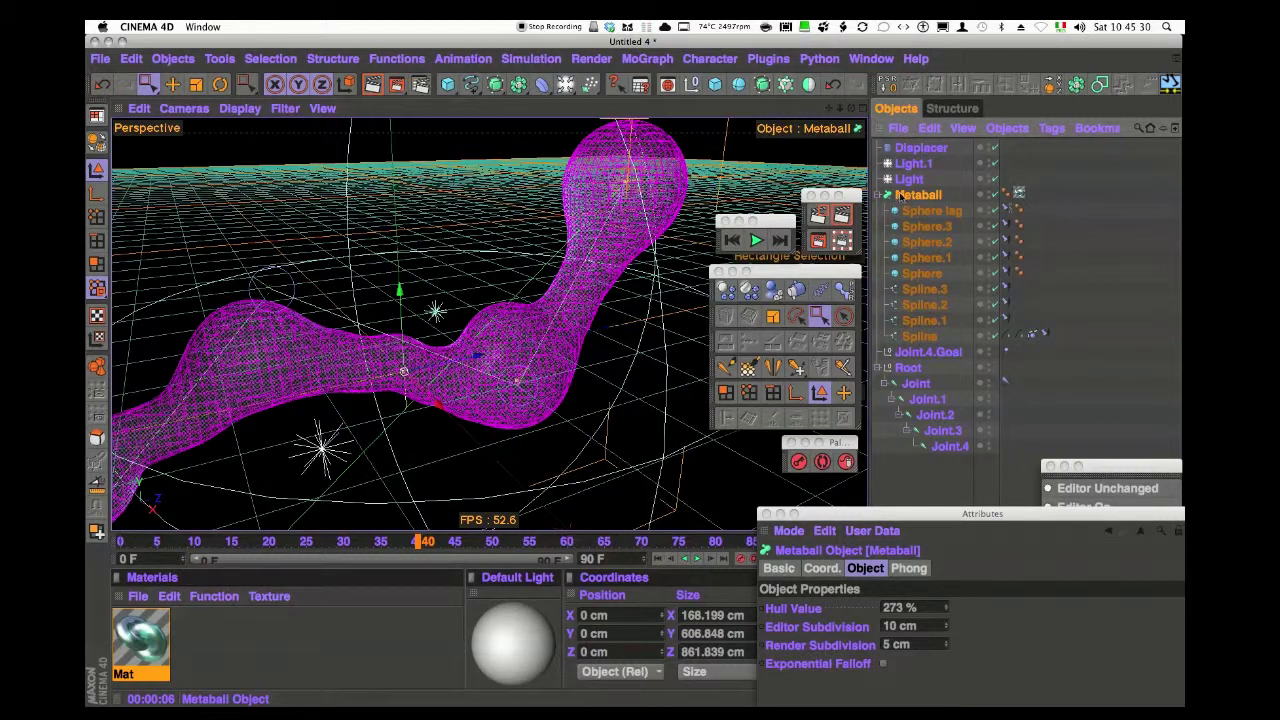
key("alt+g")
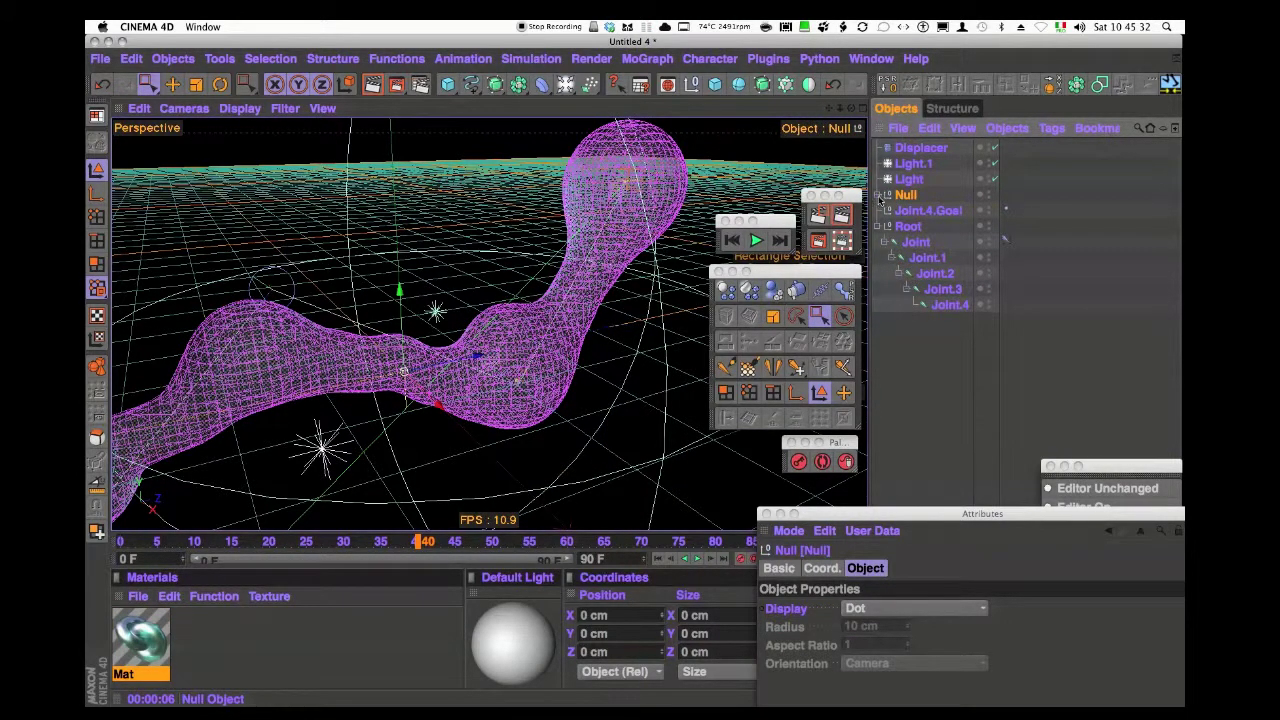
left_click(877, 197)
left_click(879, 197)
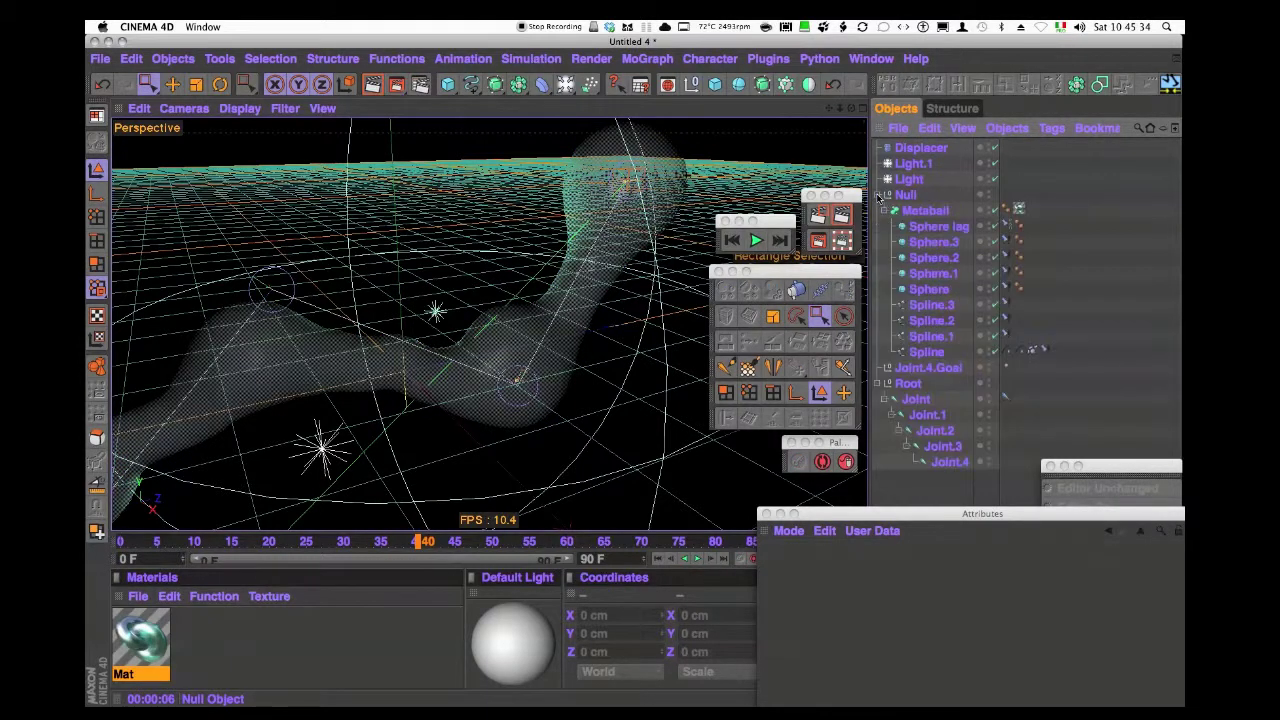
left_click_drag(921, 148, 915, 200)
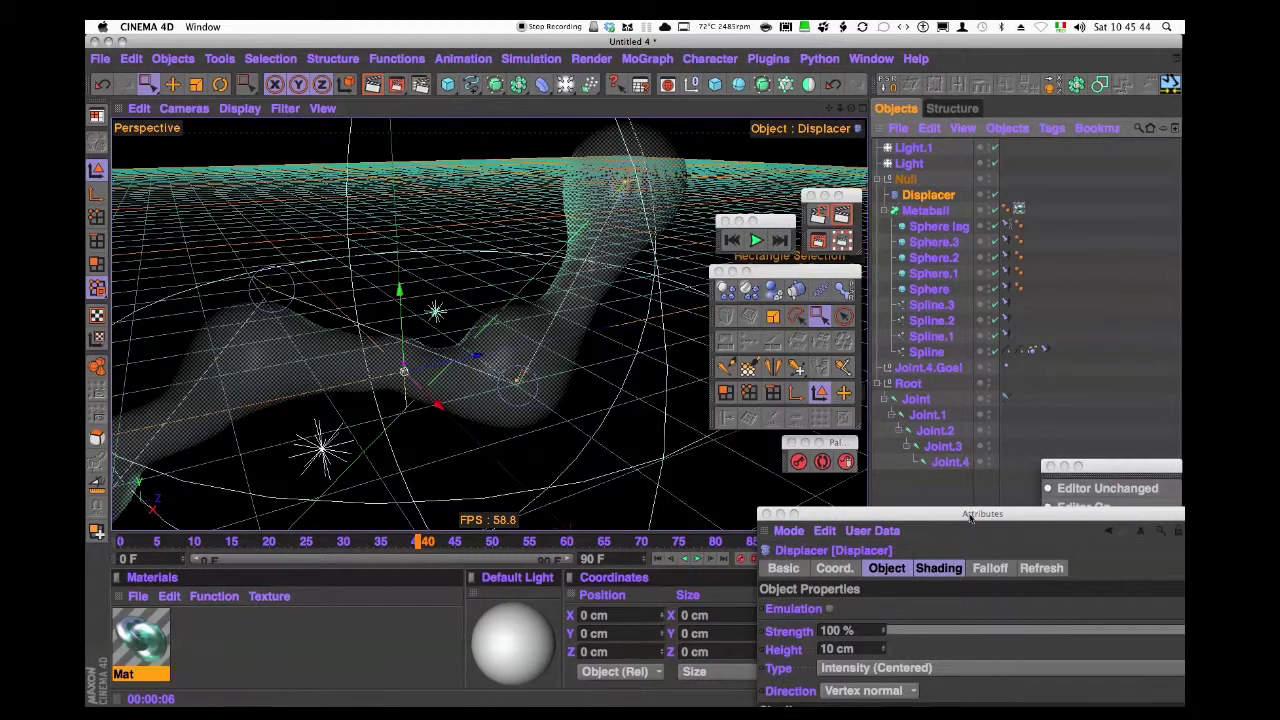
left_click_drag(975, 513, 881, 237)
- Assign a Noise shader to the Displacer's Shading channel
left_click(845, 292)
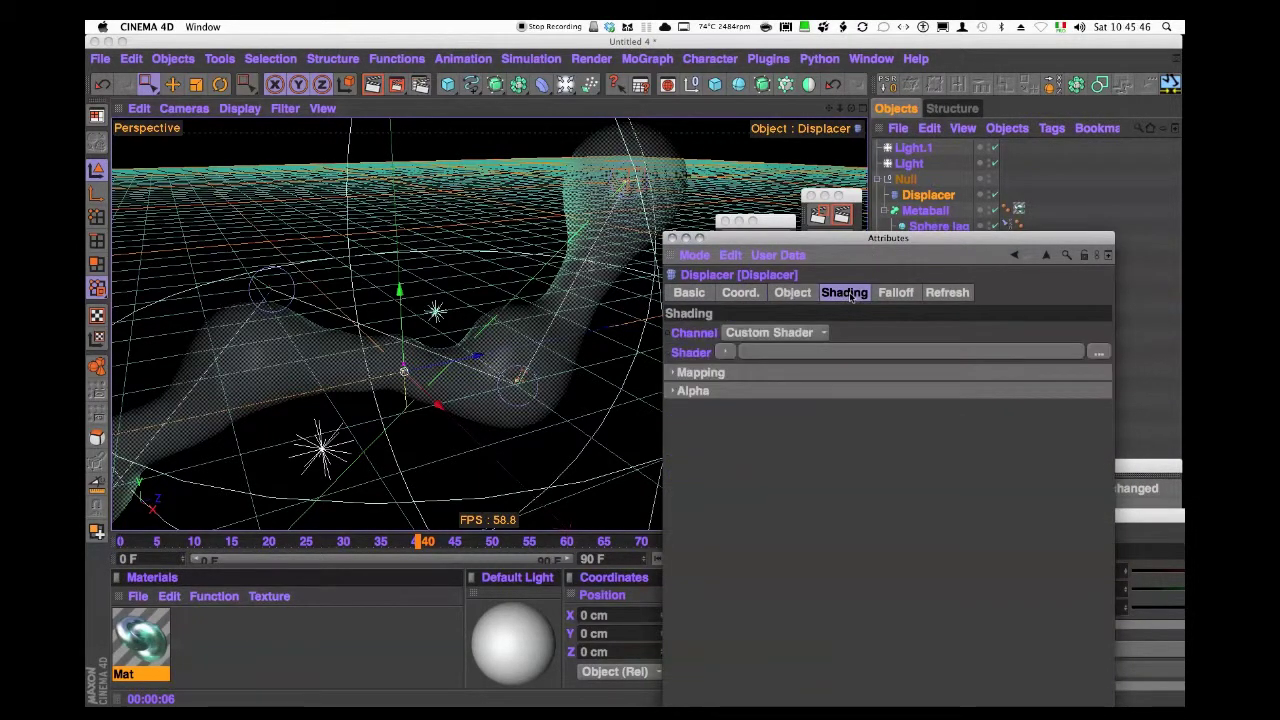
left_click(726, 353)
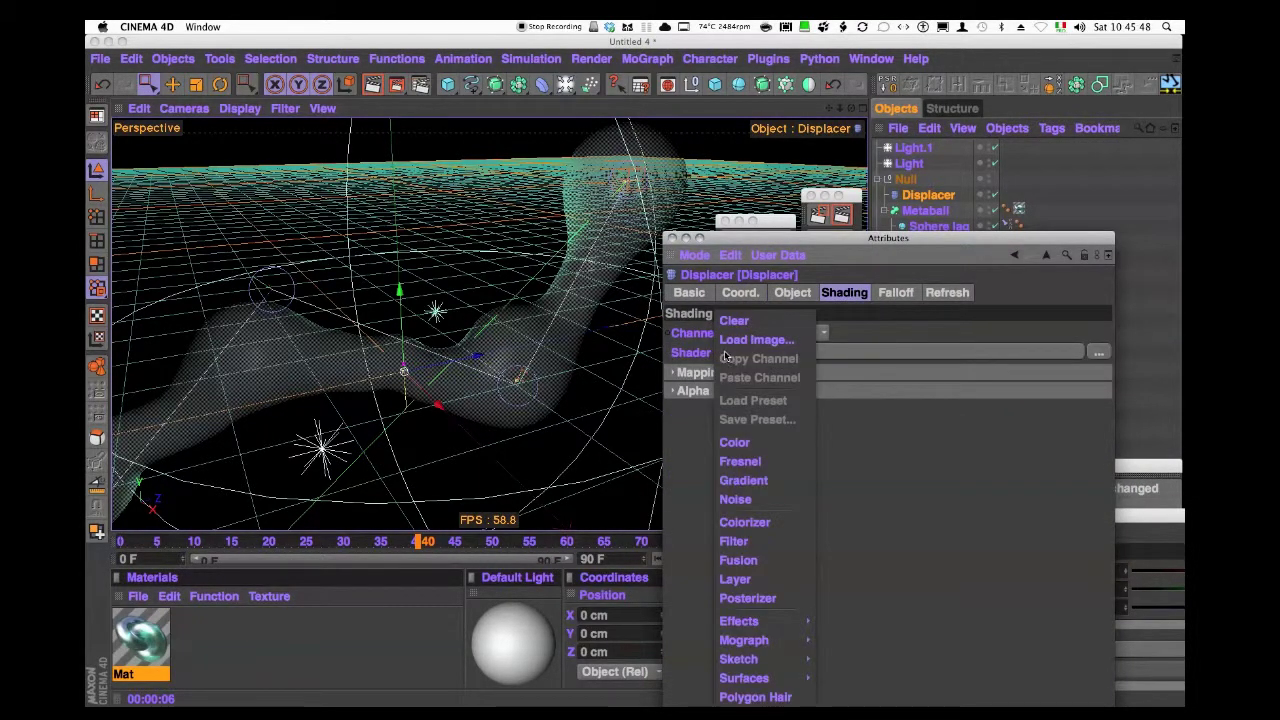
left_click(735, 499)
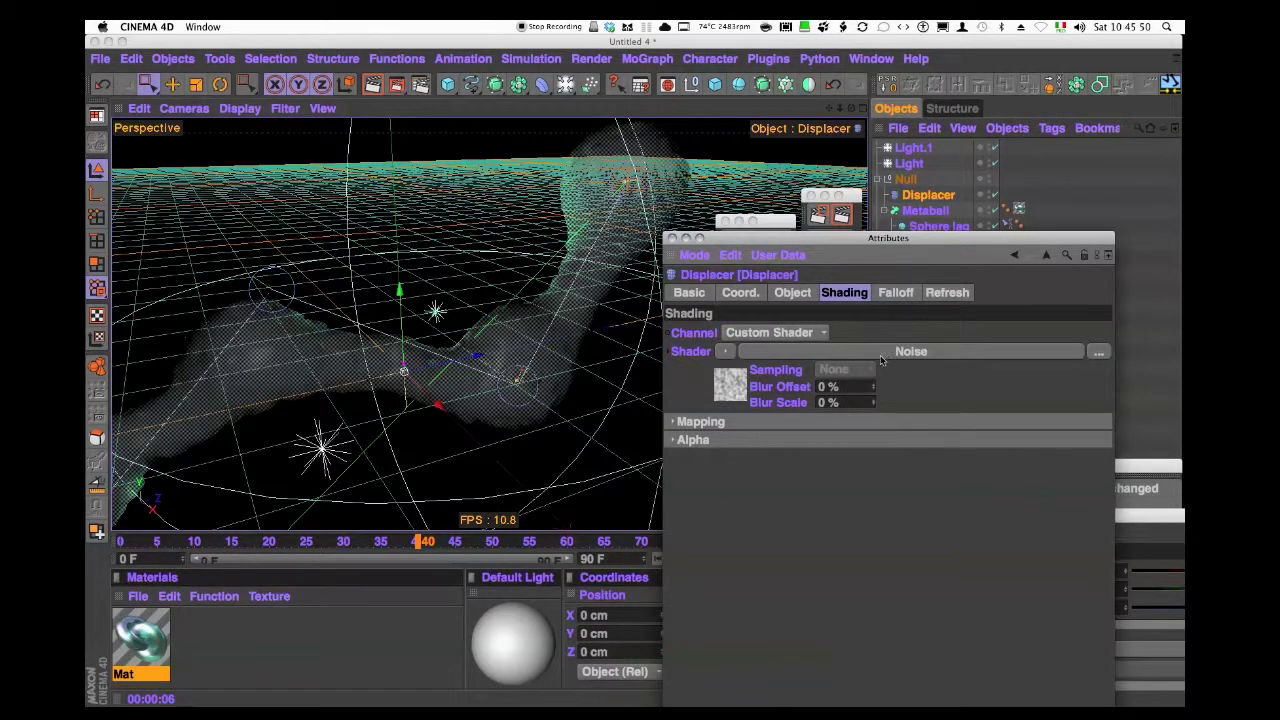
left_click(881, 352)
left_click_drag(952, 240, 927, 93)
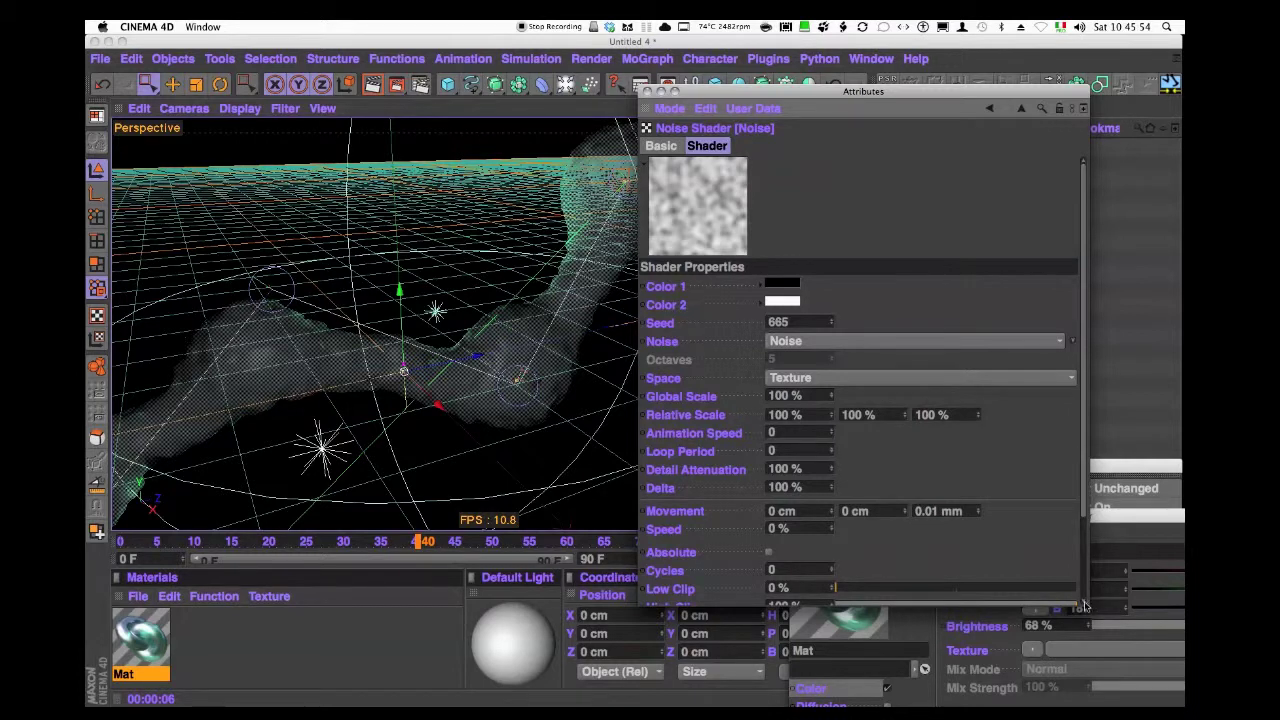
left_click_drag(1087, 607, 1124, 688)
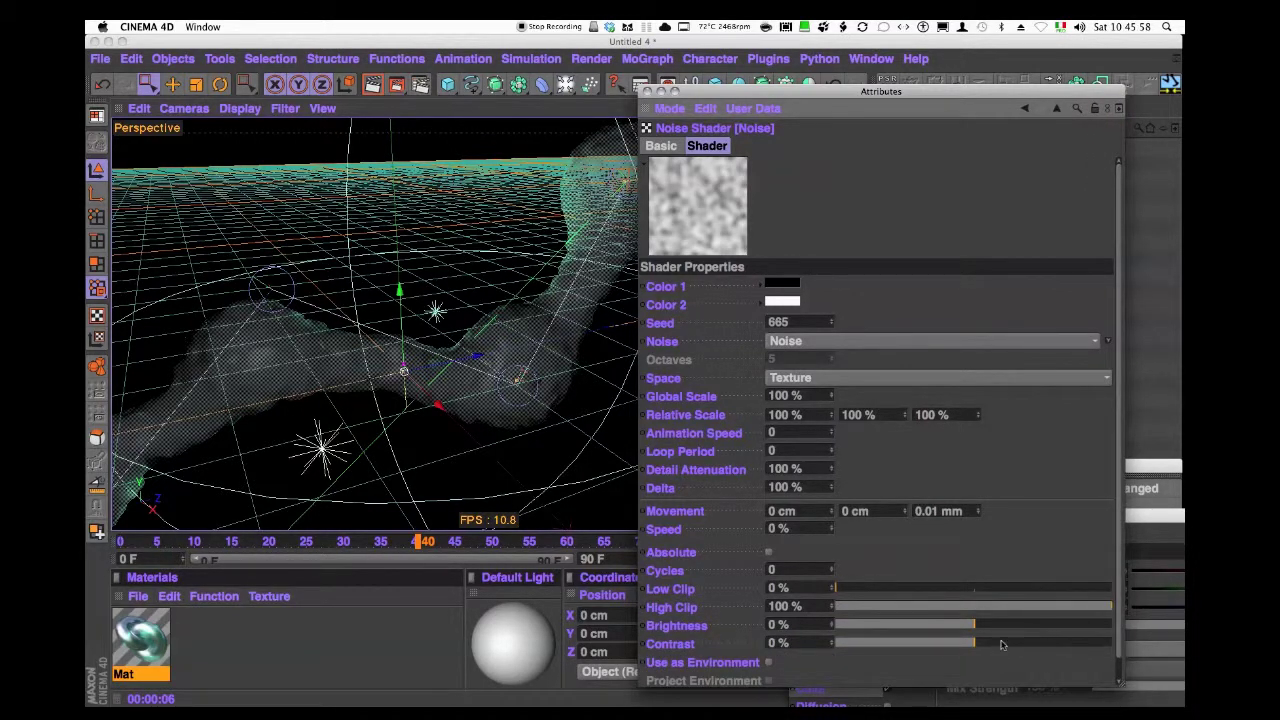
- Set the noise Contrast to 36%, Speed to 20% and Z movement to 1 cm
left_click_drag(1001, 644, 1026, 636)
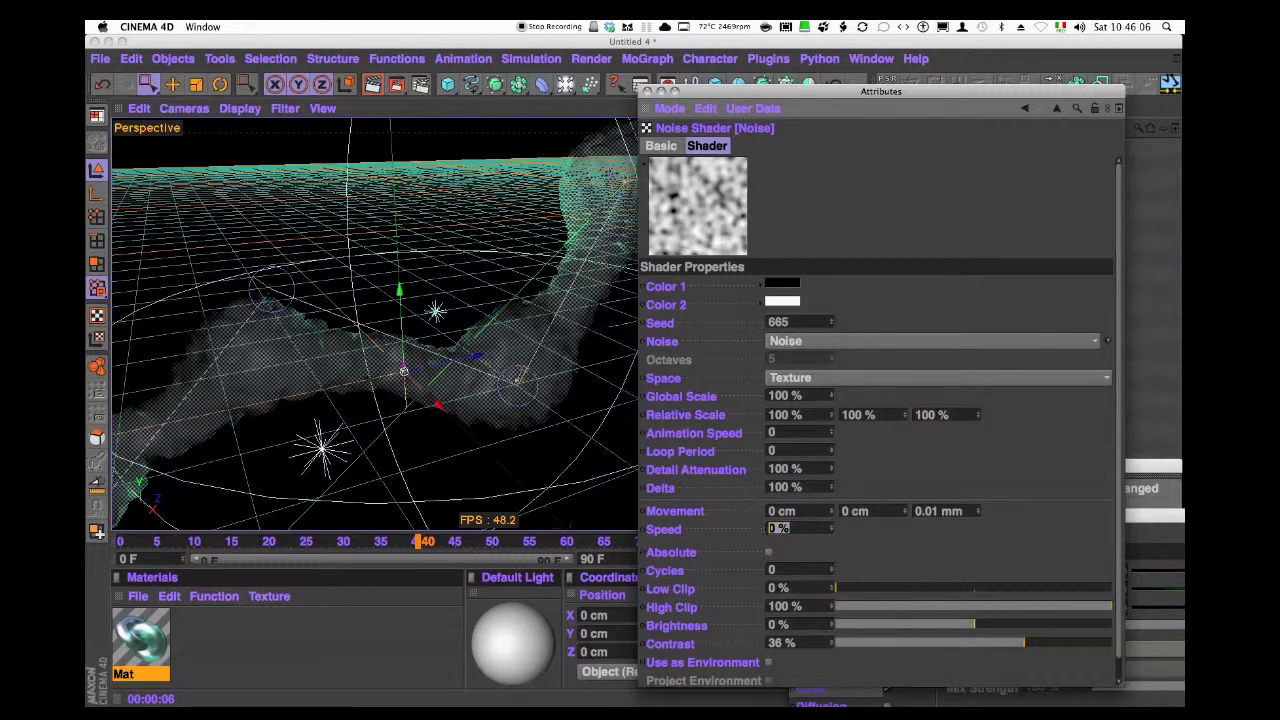
type("20")
key("Return")
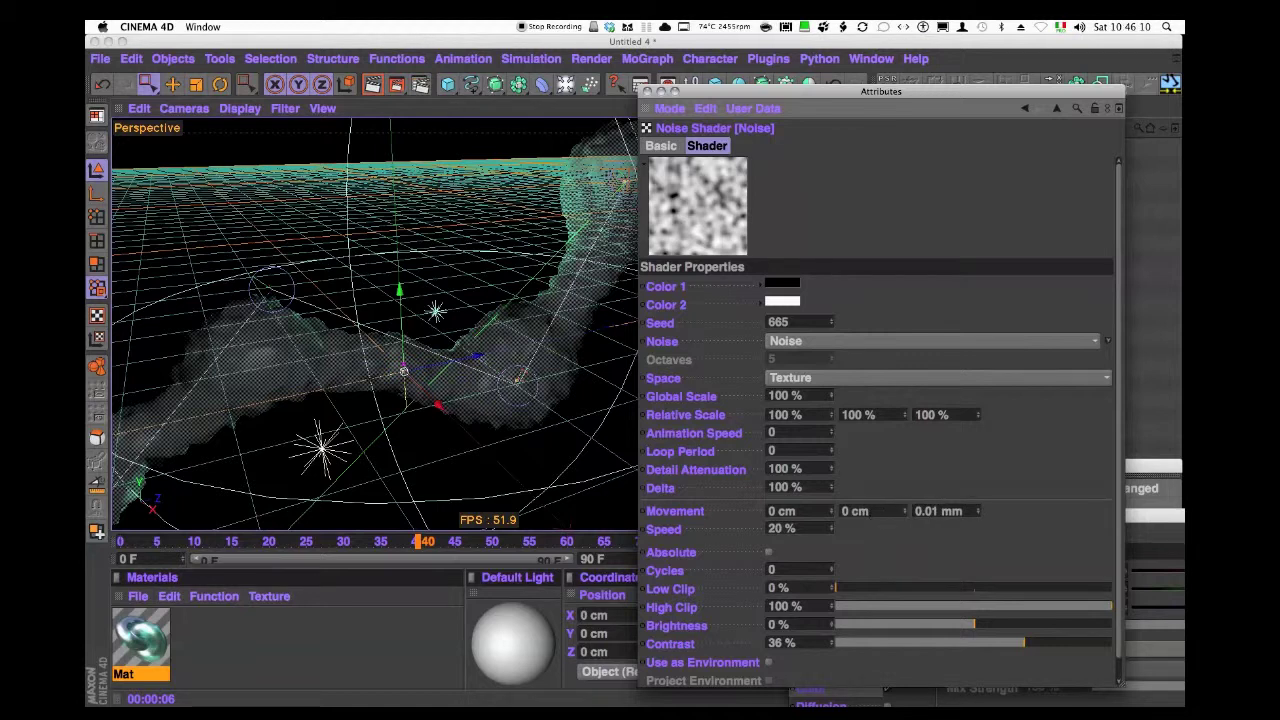
double_click(944, 512)
type("1m")
key("Return")
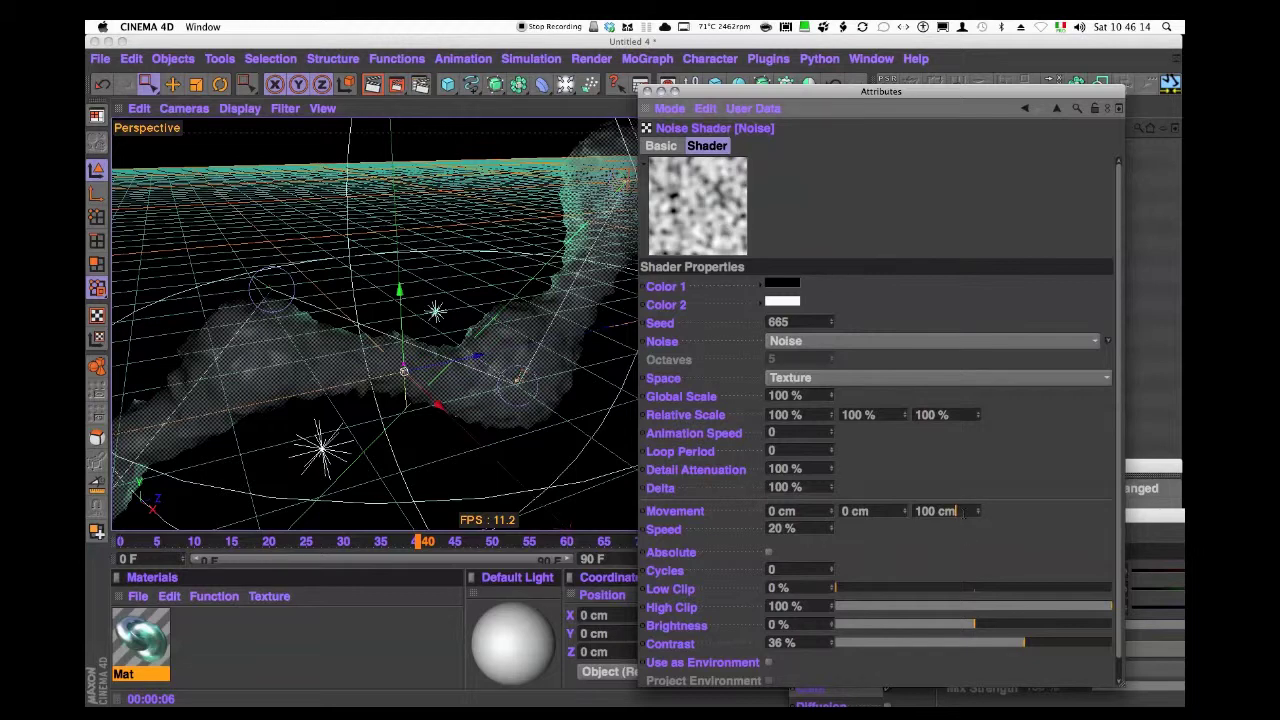
type("1")
key("Return")
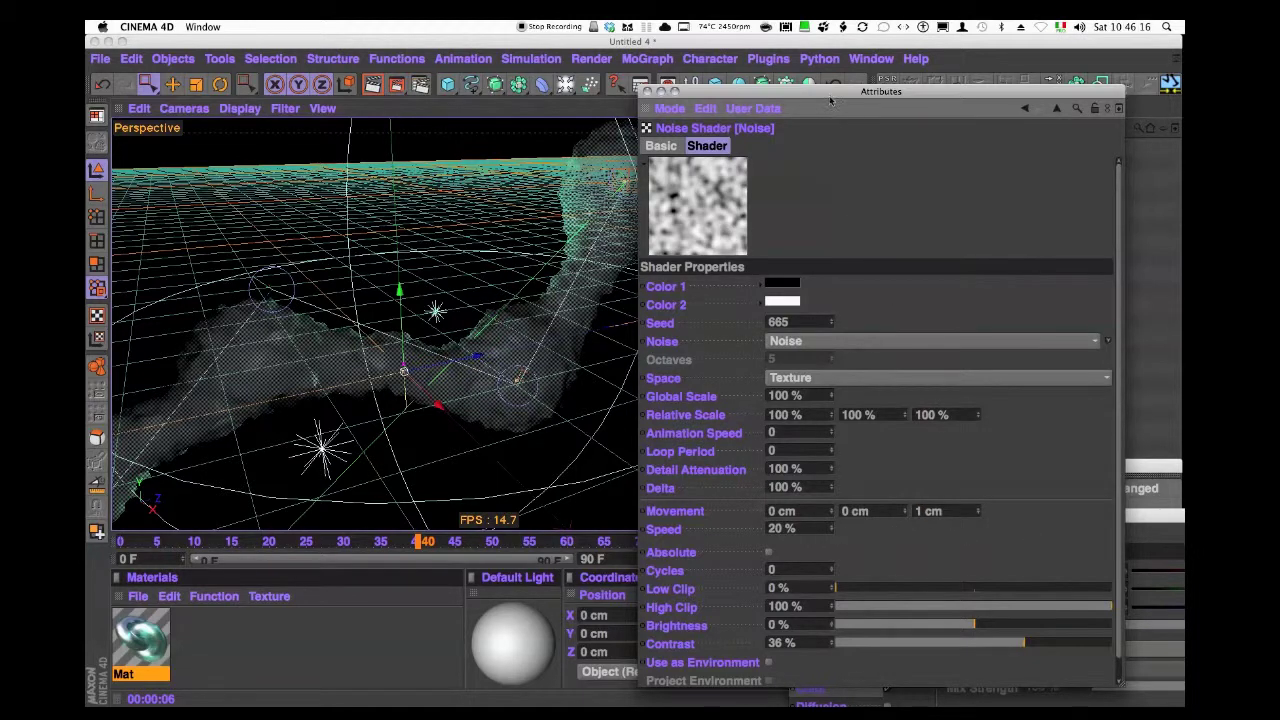
- Play and stop the animation to preview the noise, then return to the Displacer
left_click_drag(830, 100, 872, 438)
left_click(758, 240)
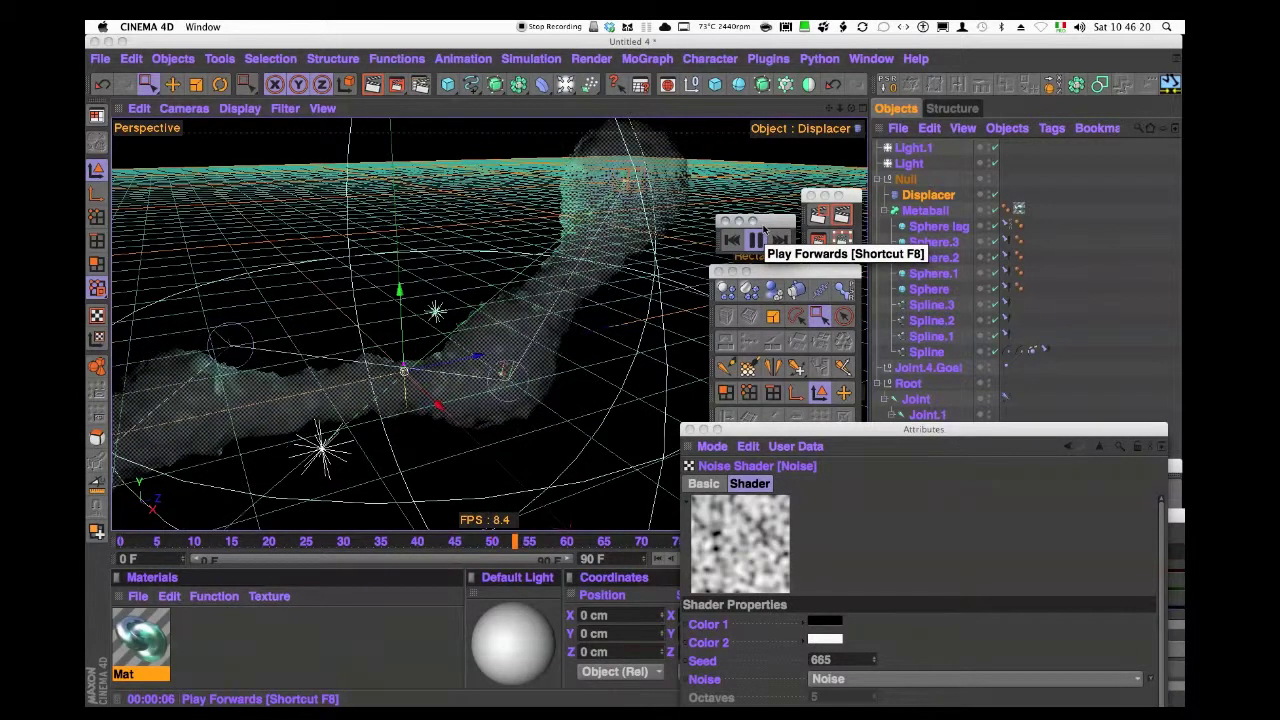
left_click(758, 238)
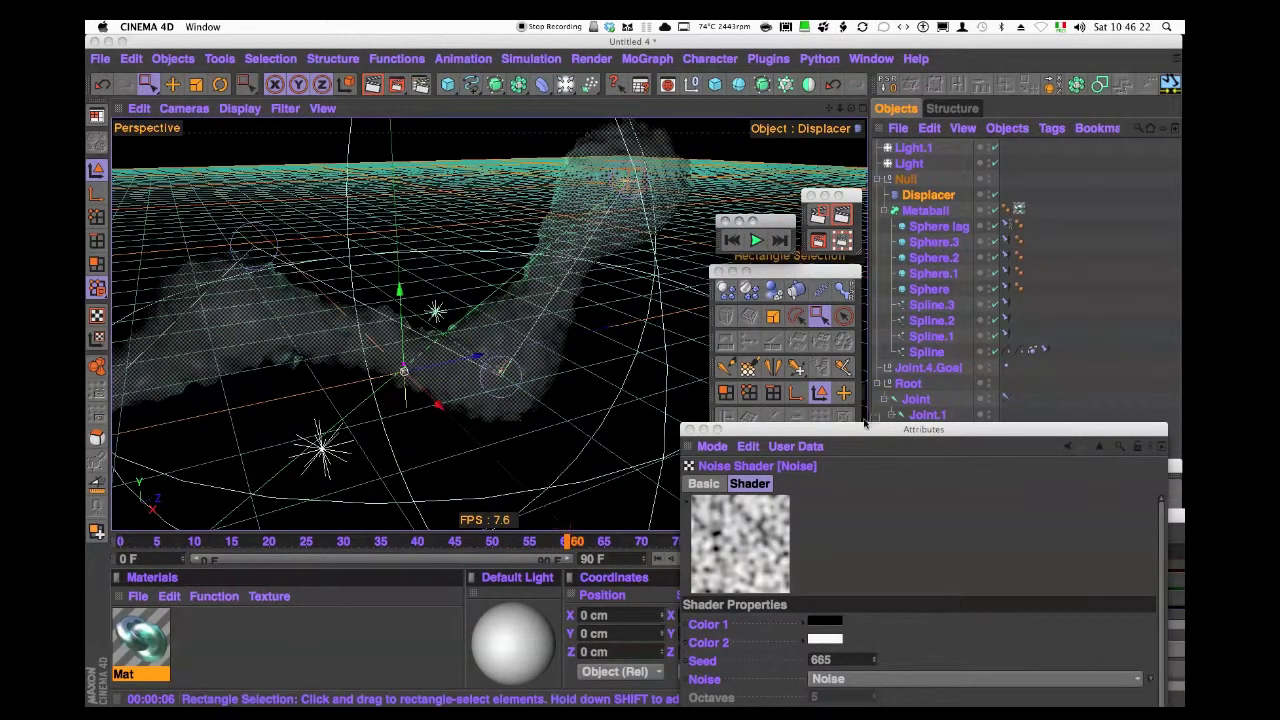
mouse_move(864, 428)
left_mouse_down()
mouse_move(839, 219)
mouse_move(910, 272)
left_mouse_up()
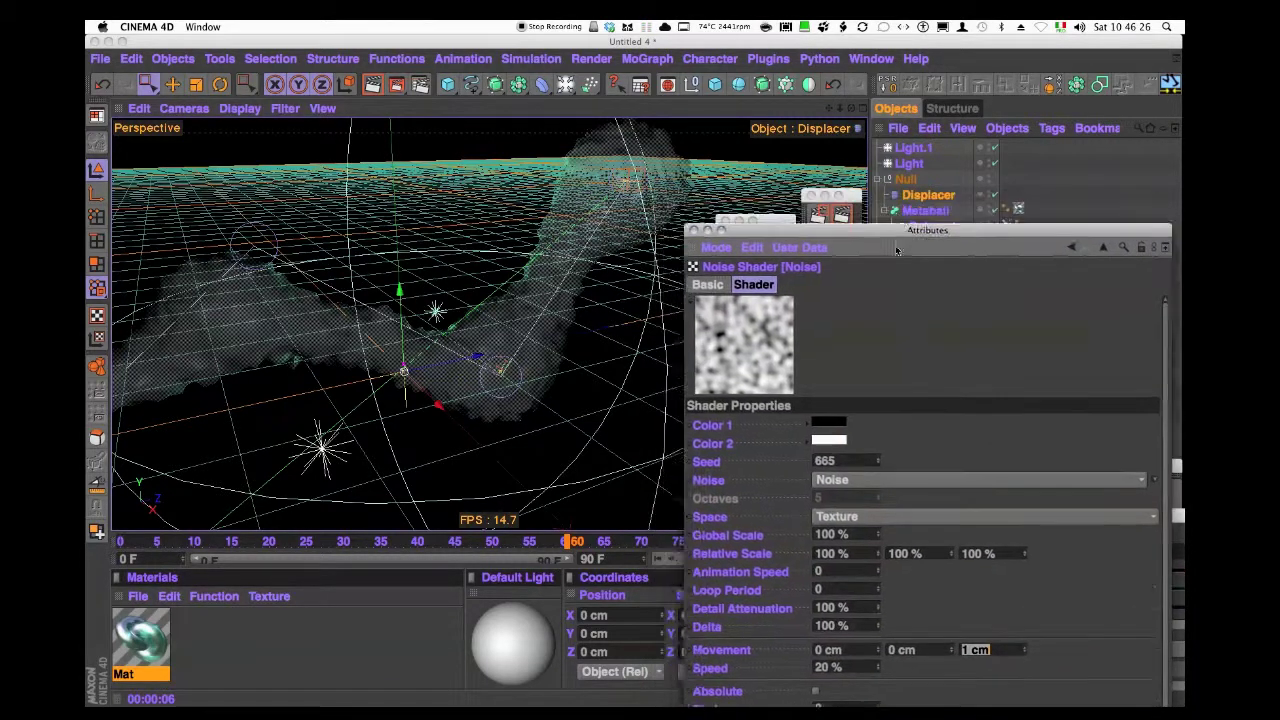
left_click(916, 197)
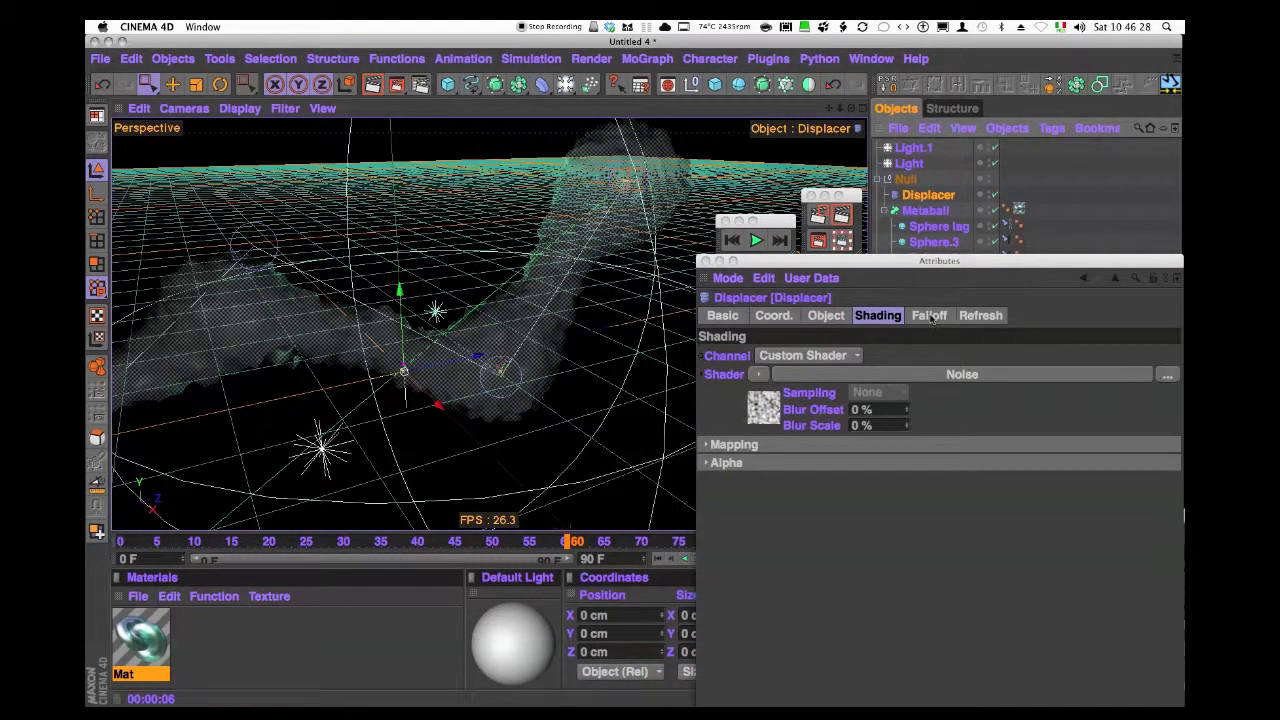
- Set the Displacer's Height to 2 cm and play the animation to check the ripple
left_click(830, 315)
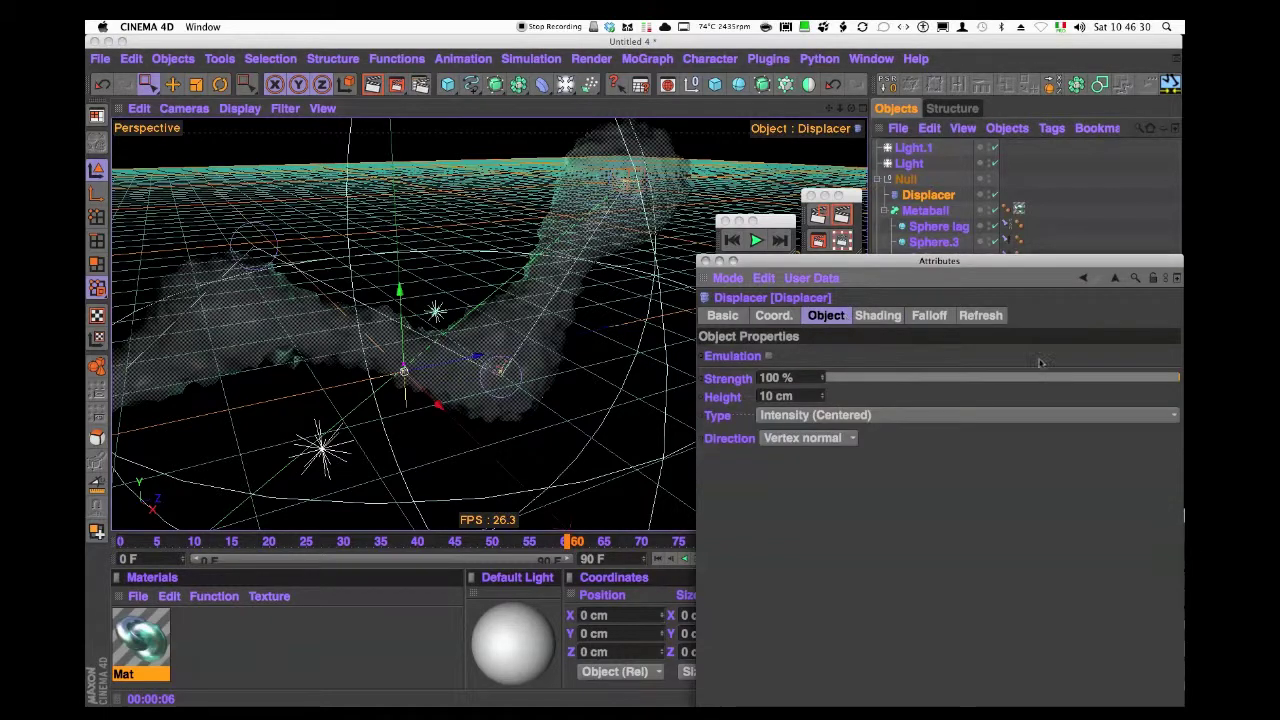
left_click_drag(822, 399, 825, 401)
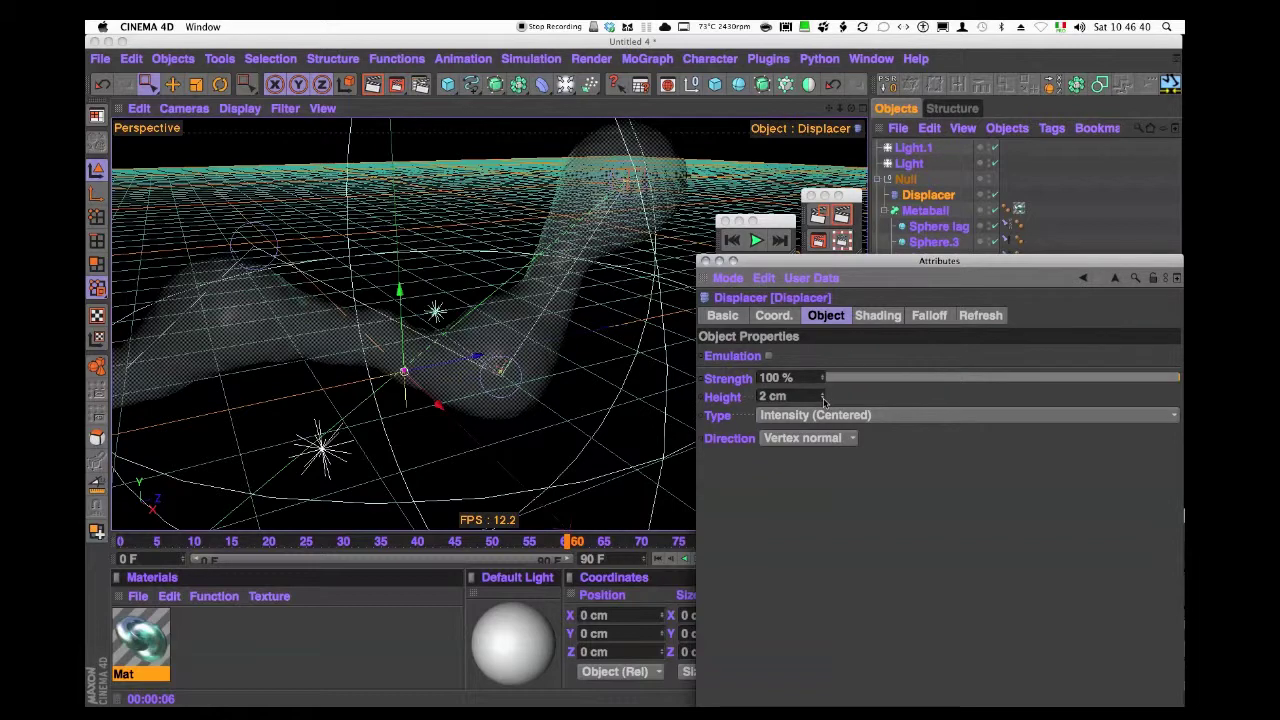
left_click(756, 240)
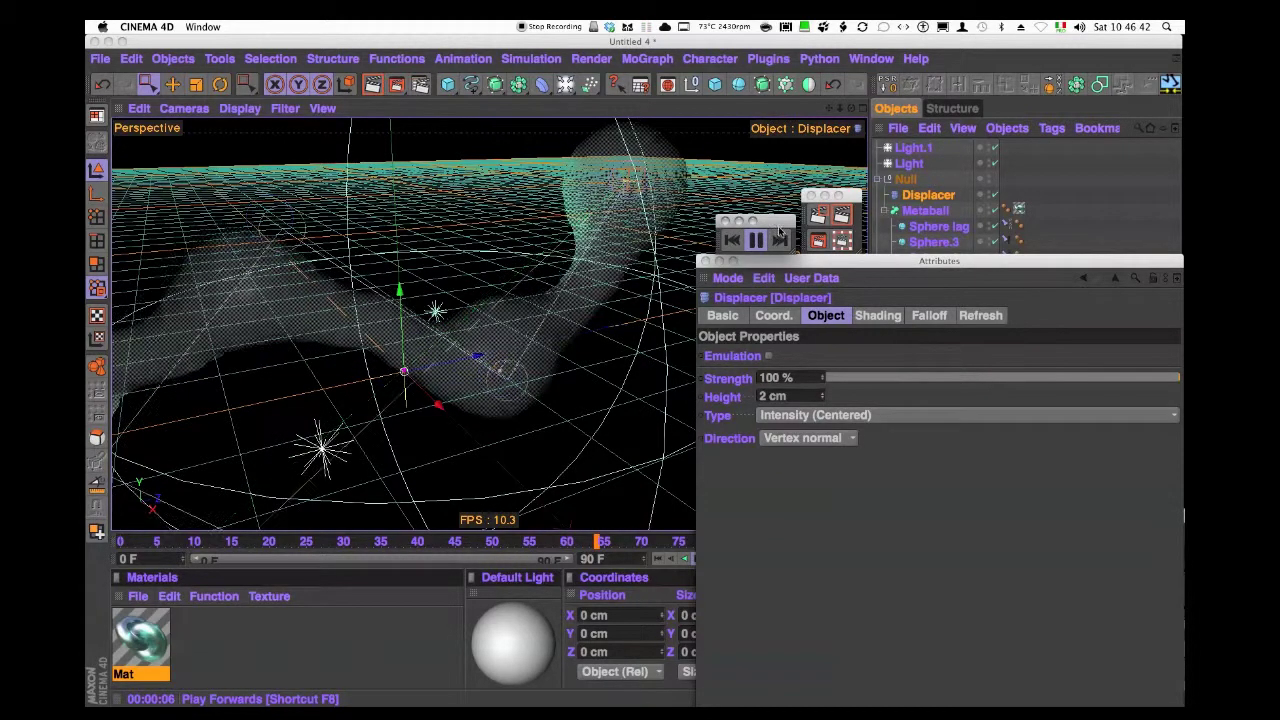
left_click(758, 240)
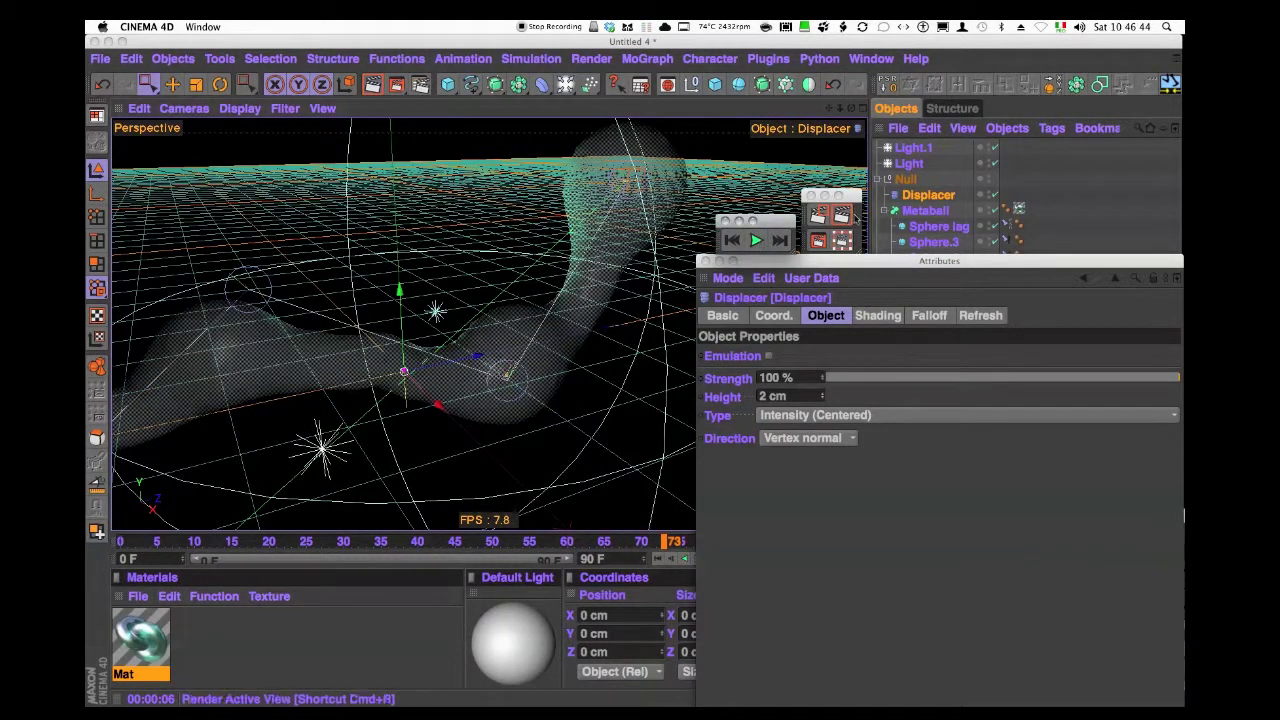
- Render the active view of the displaced tube, moving the Attributes window aside to watch
left_click(842, 216)
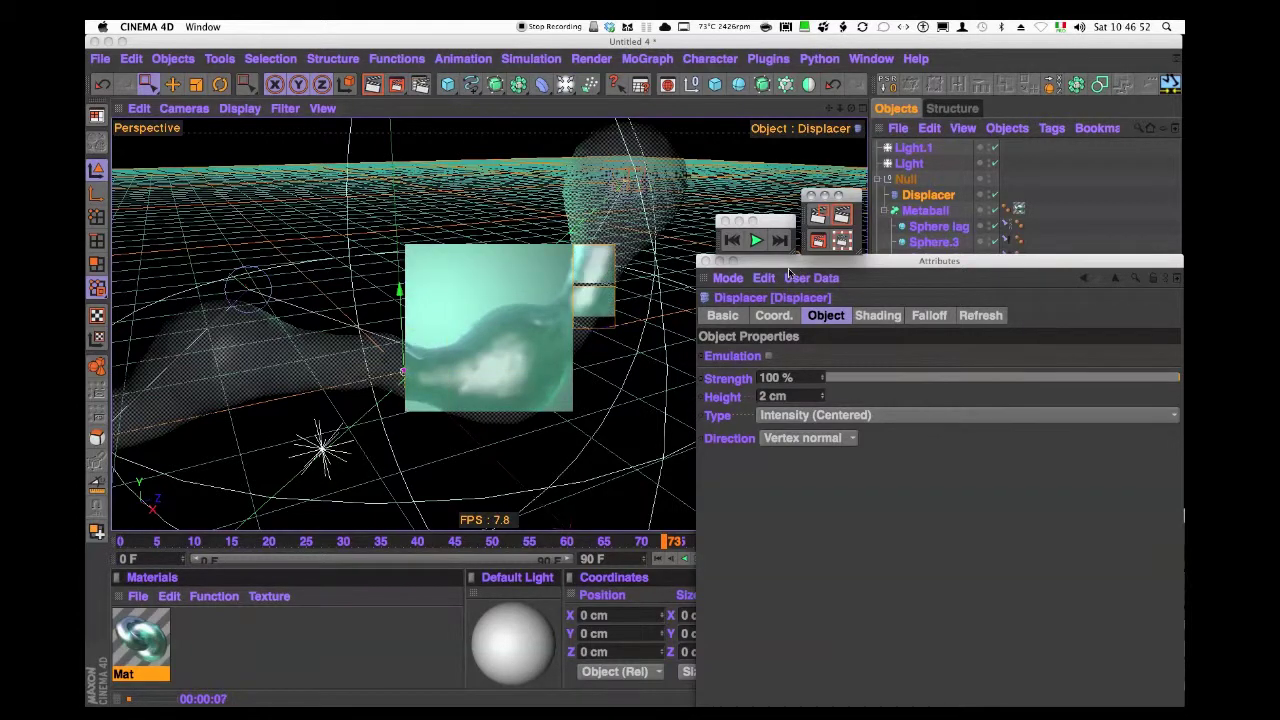
left_click_drag(789, 270, 835, 460)
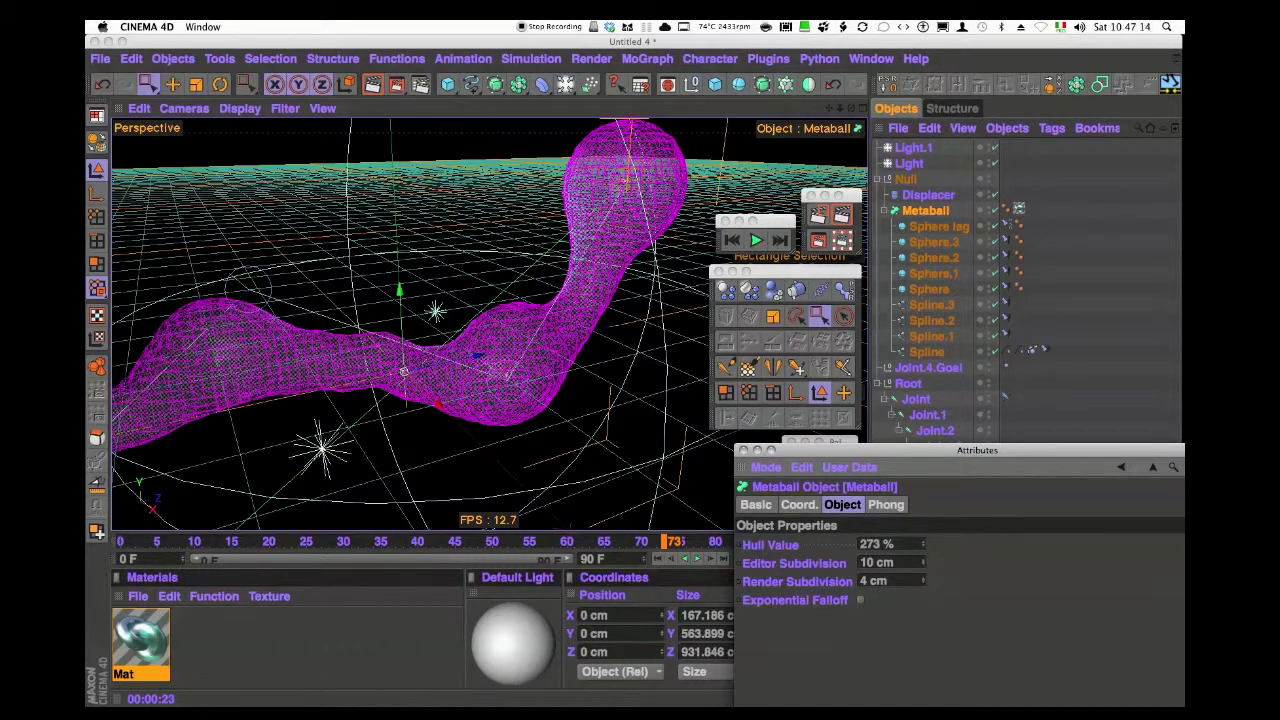
- Leave the Metaball's Editor Subdivision unchanged and switch to QuickTime Player's File menu
double_click(898, 562)
left_click(968, 590)
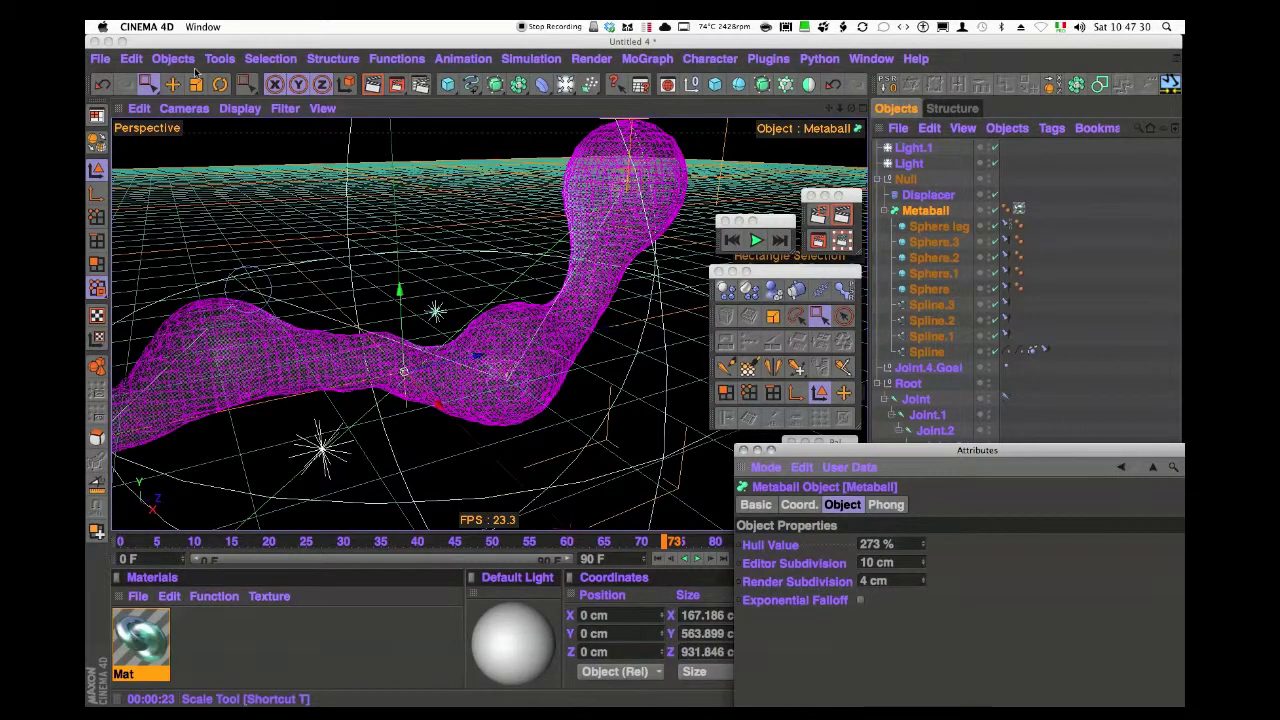
key("super+Tab")
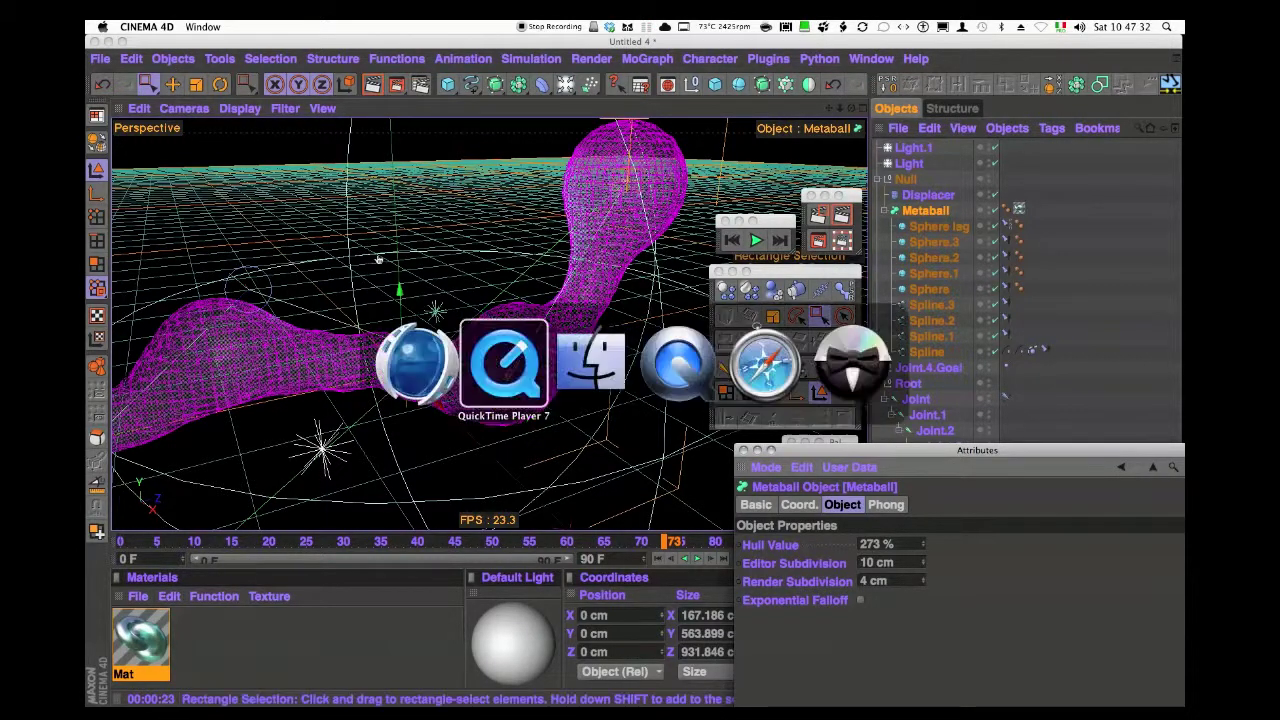
left_click(678, 362)
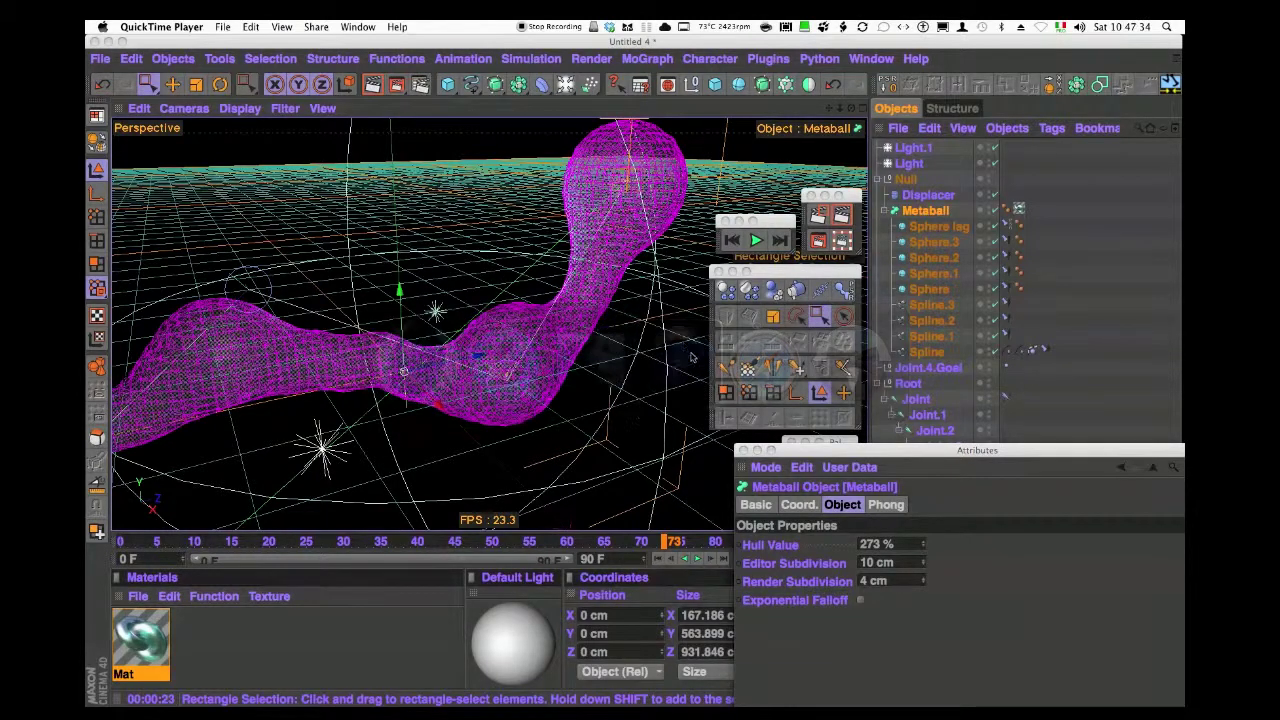
left_click(218, 27)
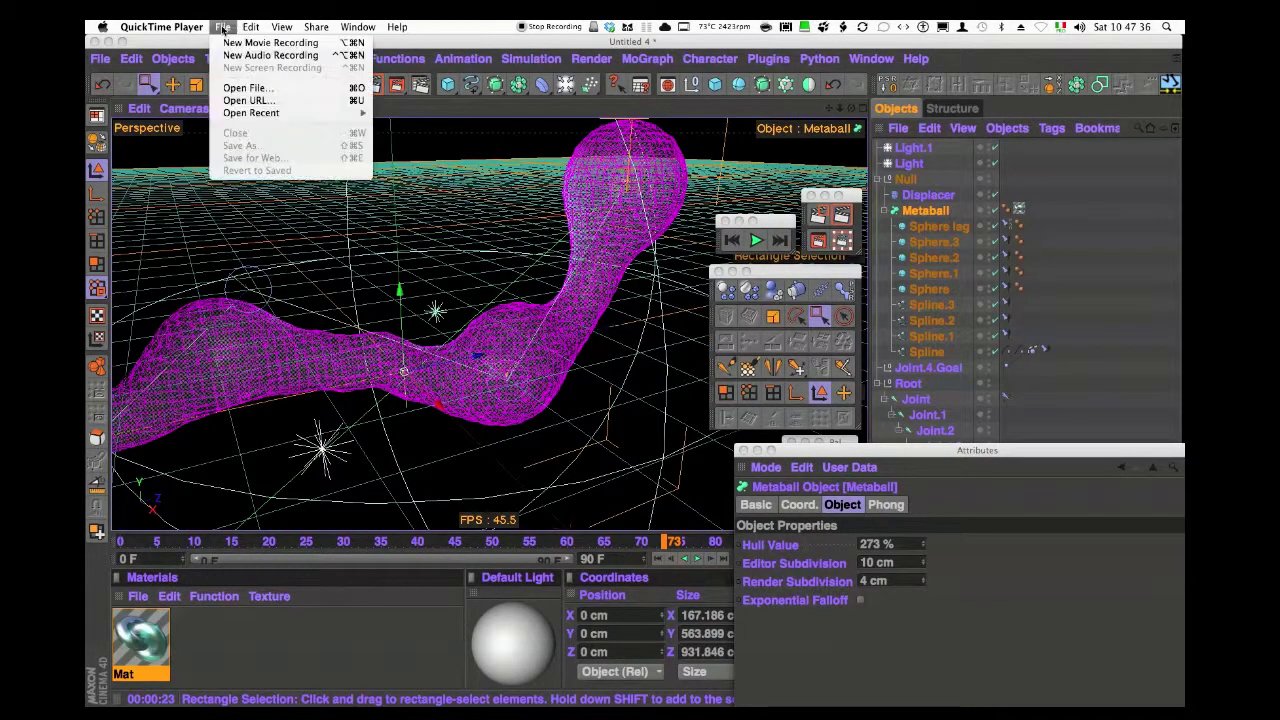